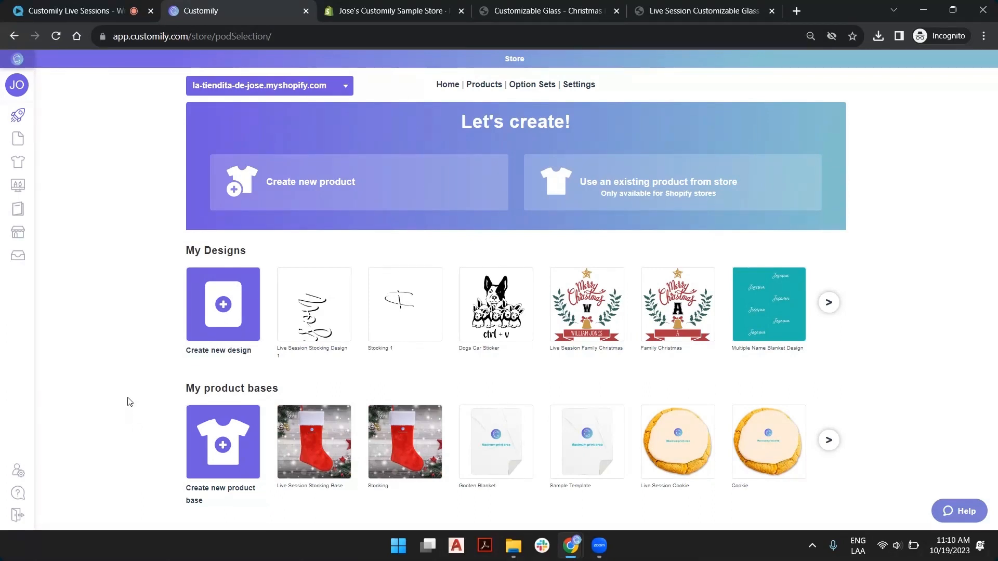
Expand the options for creating a new product and look through the starting providers, existing designs and product bases
{"action": "mouse_move", "coordinate": [51, 167]}
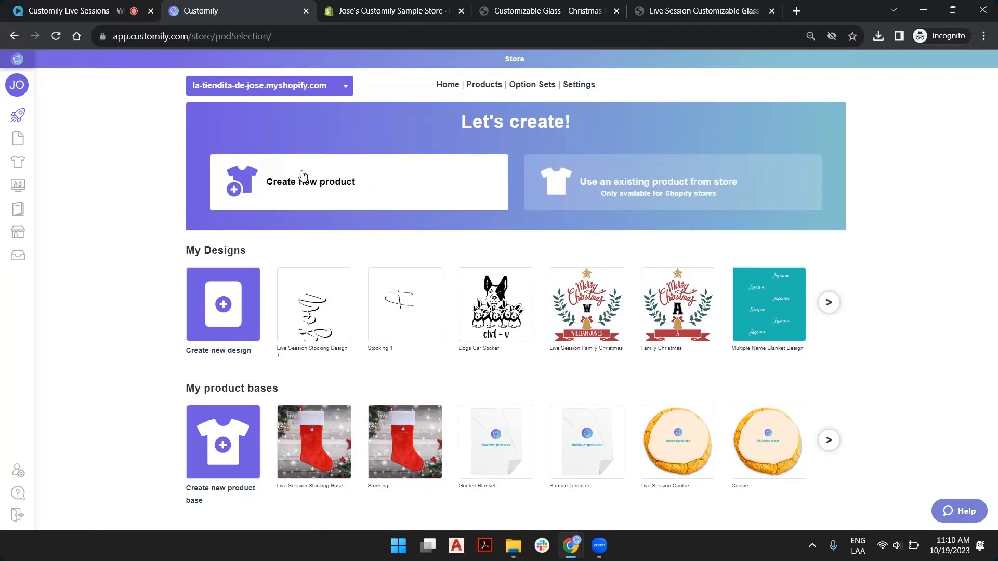
{"action": "left_click", "coordinate": [330, 191]}
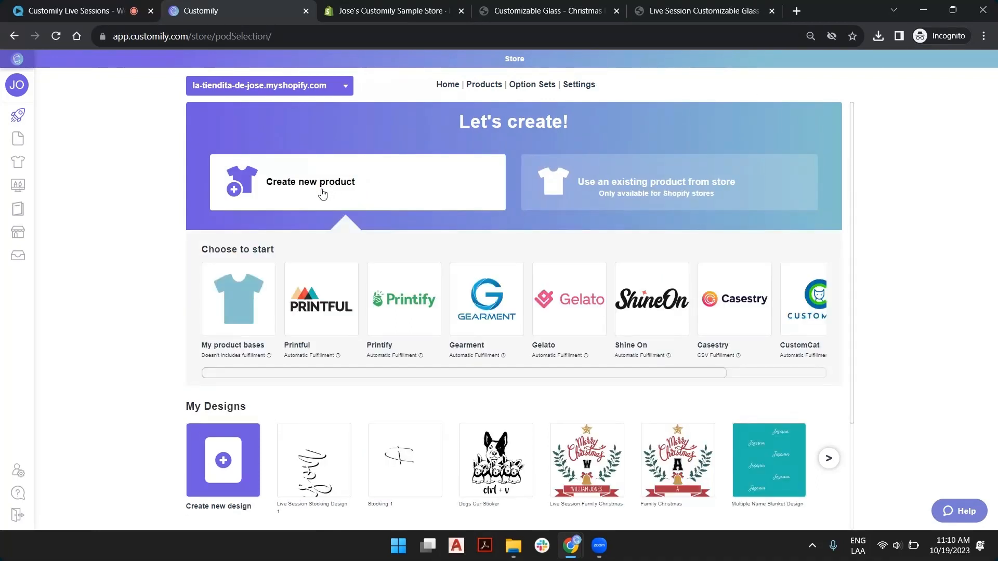
{"action": "left_click_drag", "start_coordinate": [520, 377], "coordinate": [467, 378]}
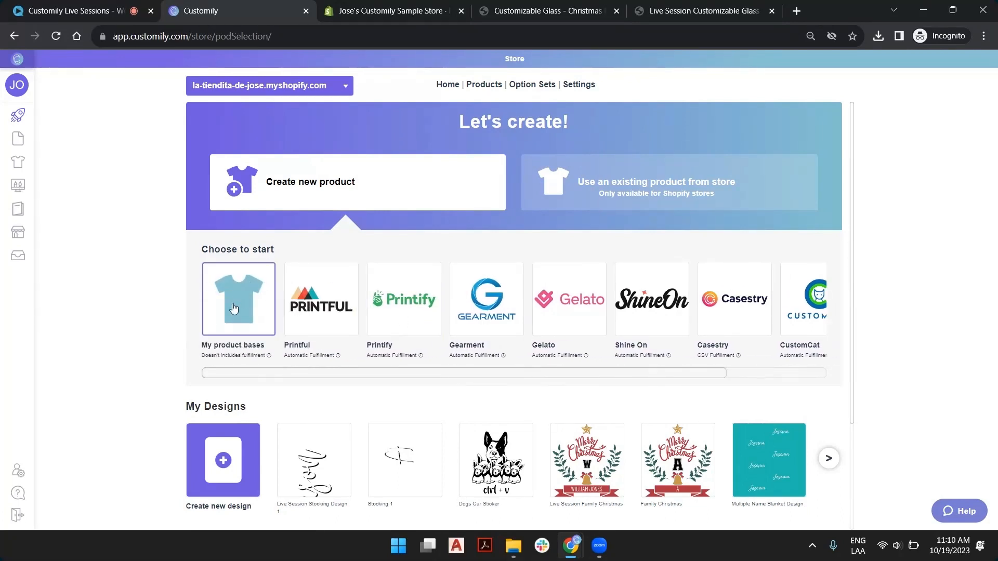
{"action": "scroll", "coordinate": [290, 313], "scroll_direction": "down", "scroll_amount": 3}
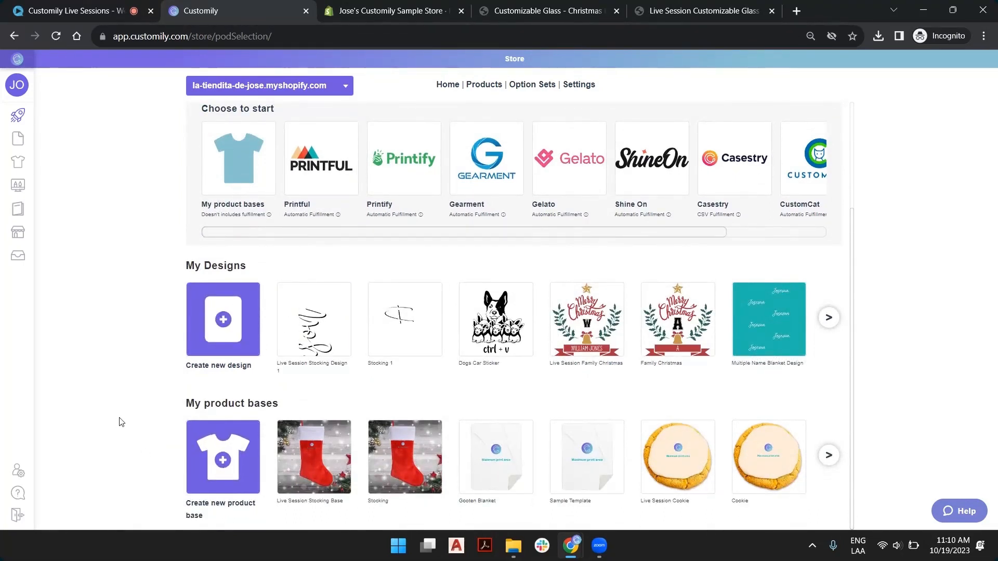
{"action": "mouse_move", "coordinate": [8, 134]}
Switch to the Live Session Customizable Glass store preview and examine its product image, price and purchase options
{"action": "left_click", "coordinate": [691, 10]}
{"action": "scroll", "coordinate": [823, 248], "scroll_direction": "down", "scroll_amount": 1}
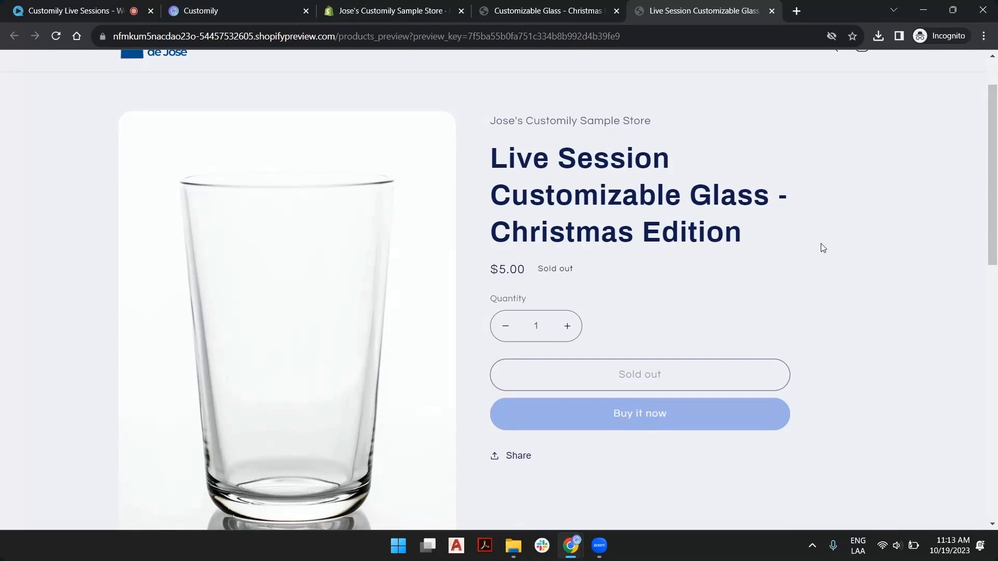
{"action": "scroll", "coordinate": [822, 248], "scroll_direction": "up", "scroll_amount": 1}
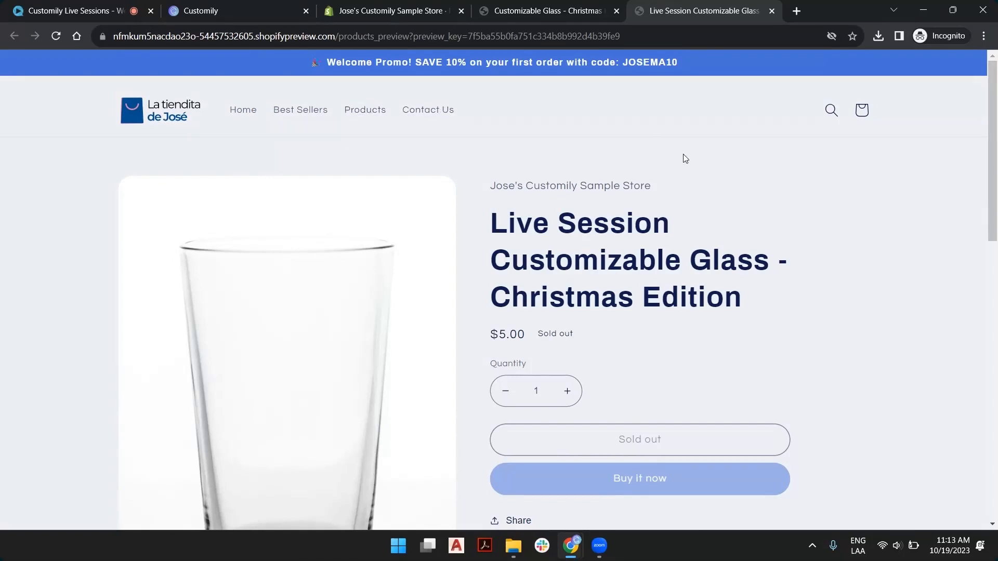
{"action": "scroll", "coordinate": [642, 178], "scroll_direction": "down", "scroll_amount": 2}
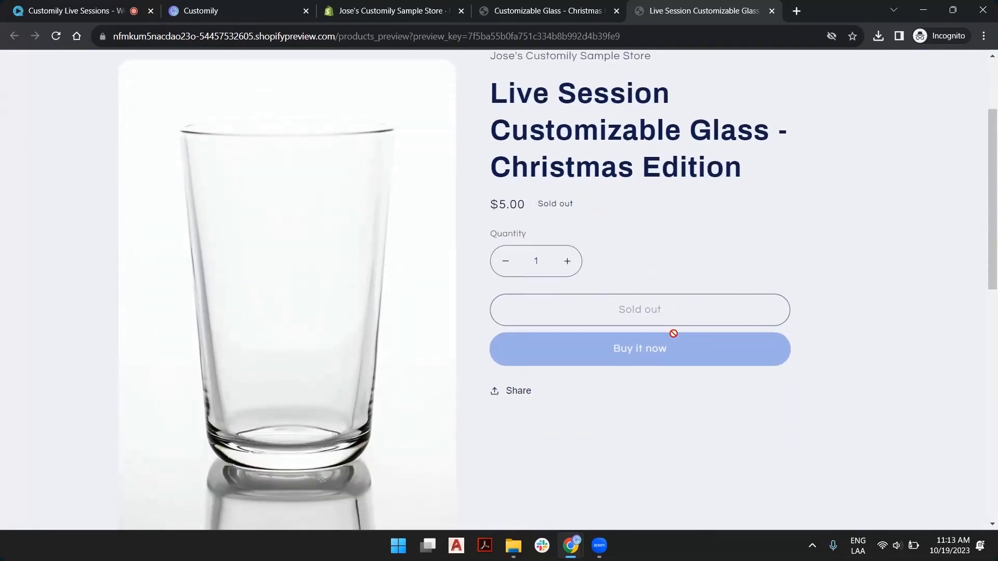
{"action": "scroll", "coordinate": [675, 296], "scroll_direction": "down", "scroll_amount": 5}
{"action": "scroll", "coordinate": [585, 279], "scroll_direction": "up", "scroll_amount": 8}
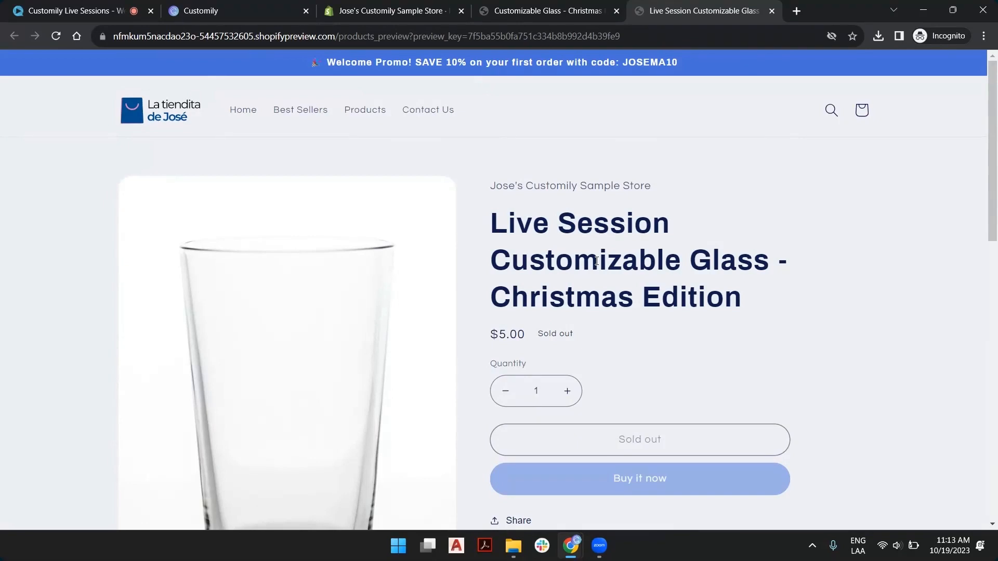
{"action": "scroll", "coordinate": [601, 260], "scroll_direction": "down", "scroll_amount": 3}
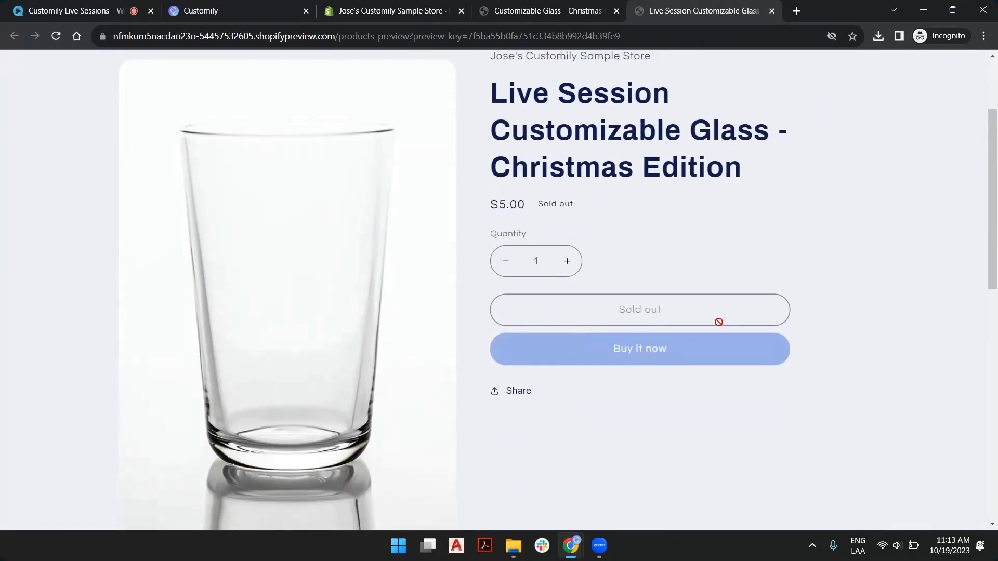
{"action": "scroll", "coordinate": [435, 257], "scroll_direction": "down", "scroll_amount": 1}
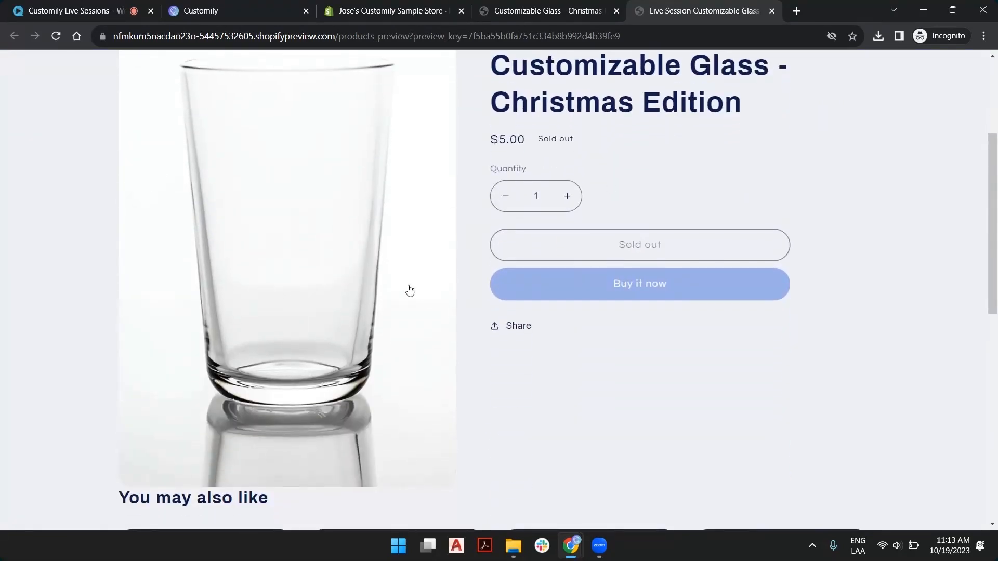
{"action": "scroll", "coordinate": [608, 190], "scroll_direction": "up", "scroll_amount": 4}
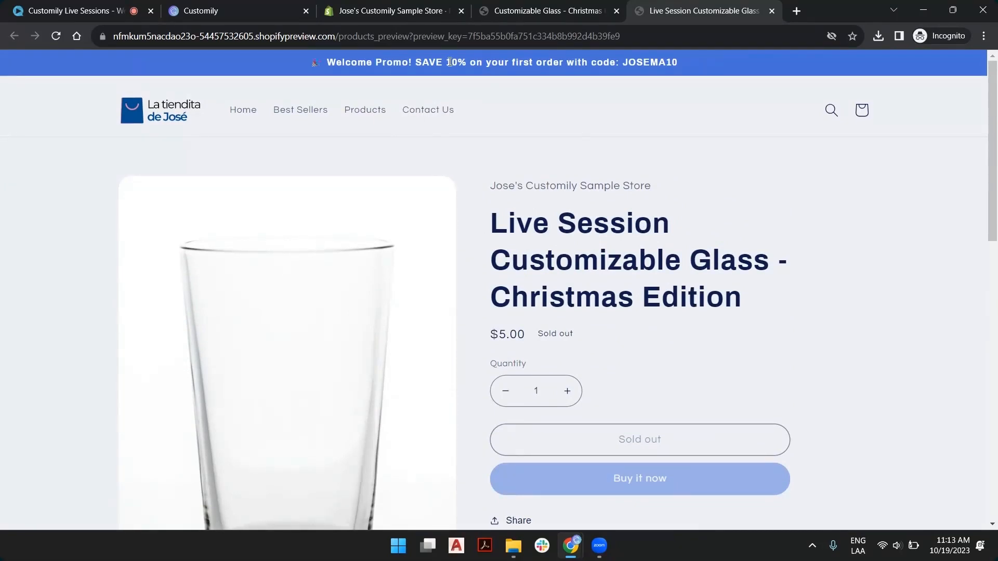
Switch to the Shopify admin and open the Live Session Customizable Glass - Christmas Edition product at its inventory section
{"action": "left_click", "coordinate": [405, 10]}
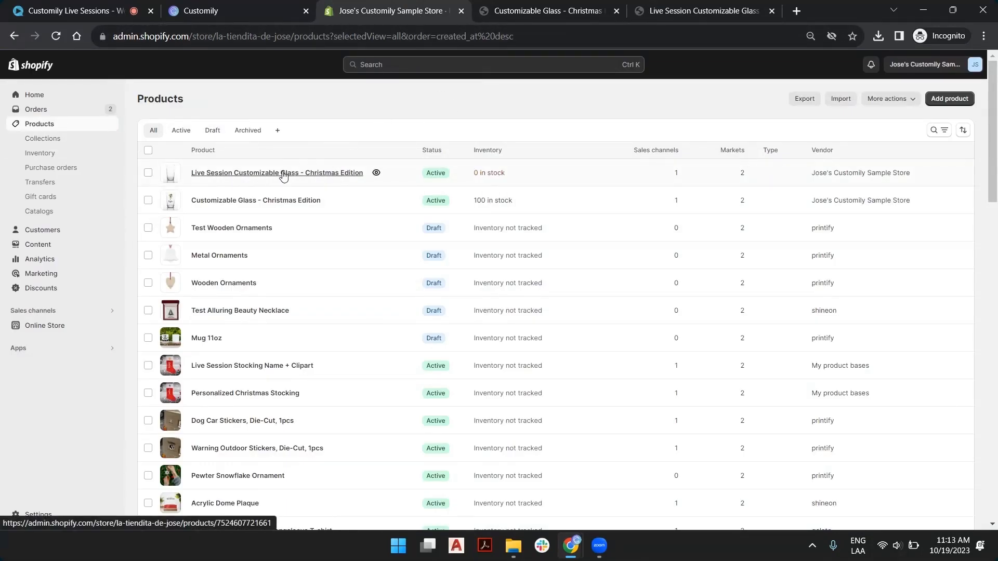
{"action": "left_click", "coordinate": [284, 173]}
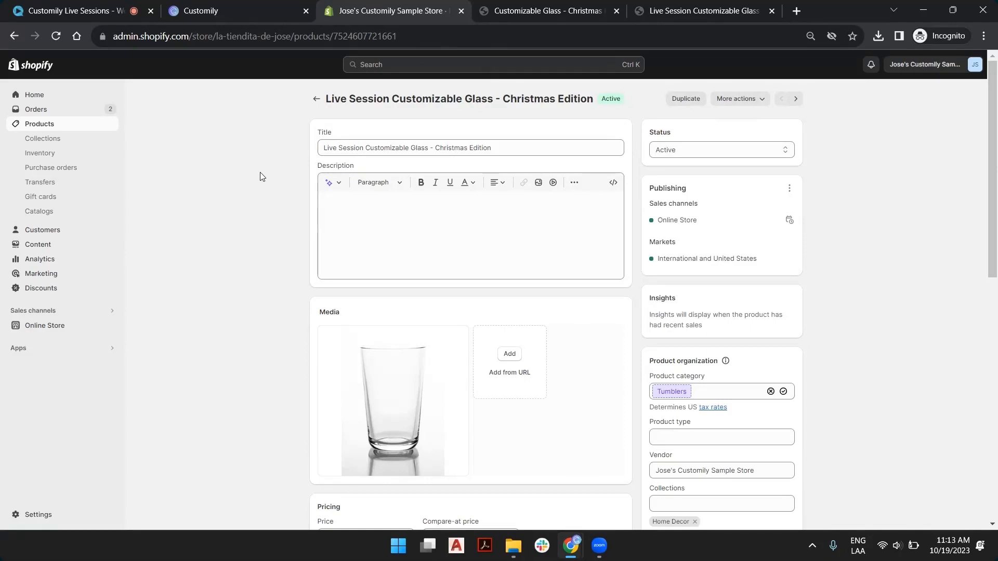
{"action": "scroll", "coordinate": [467, 213], "scroll_direction": "down", "scroll_amount": 5}
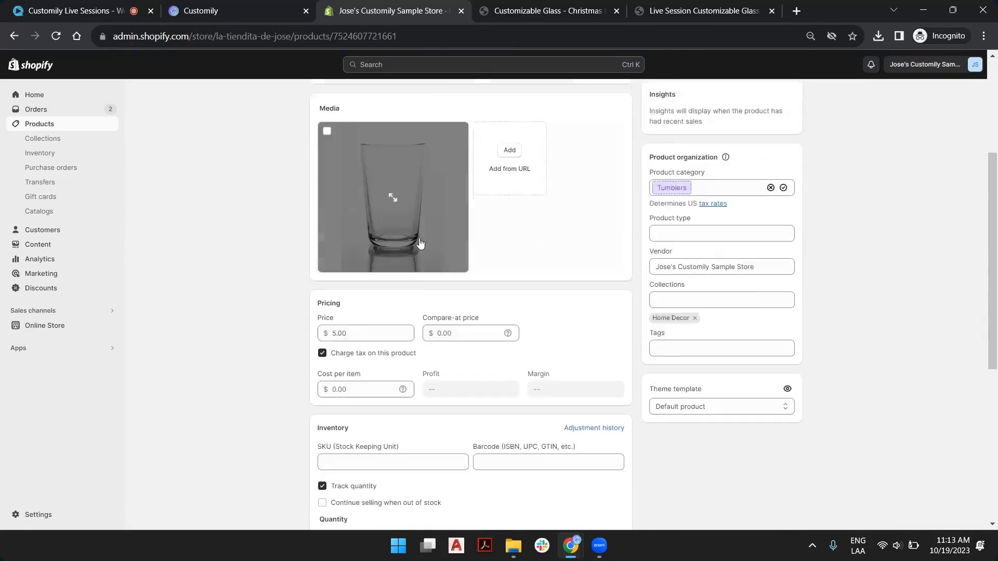
{"action": "scroll", "coordinate": [303, 264], "scroll_direction": "down", "scroll_amount": 3}
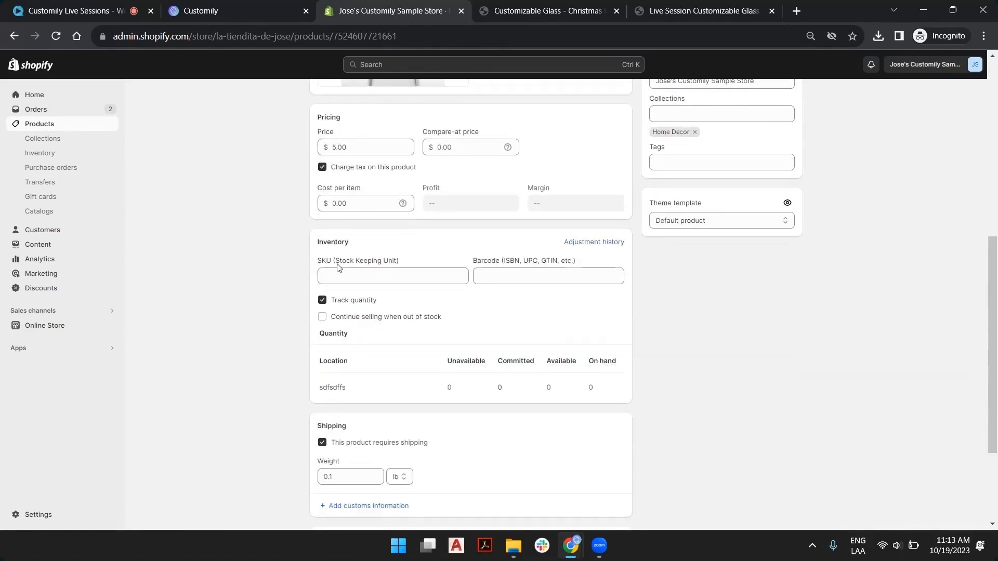
{"action": "left_click", "coordinate": [455, 387]}
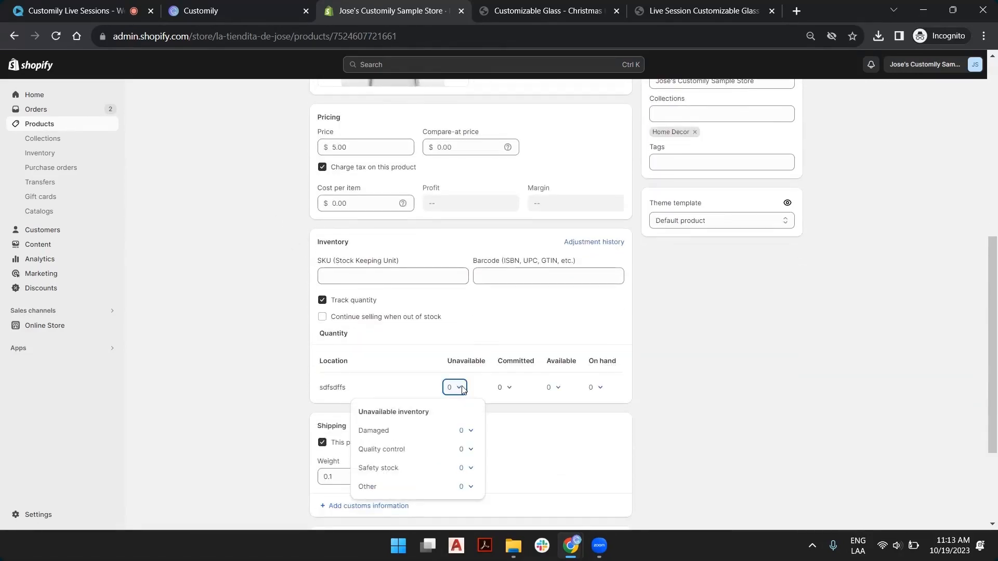
{"action": "left_click", "coordinate": [390, 280]}
{"action": "left_click", "coordinate": [407, 280]}
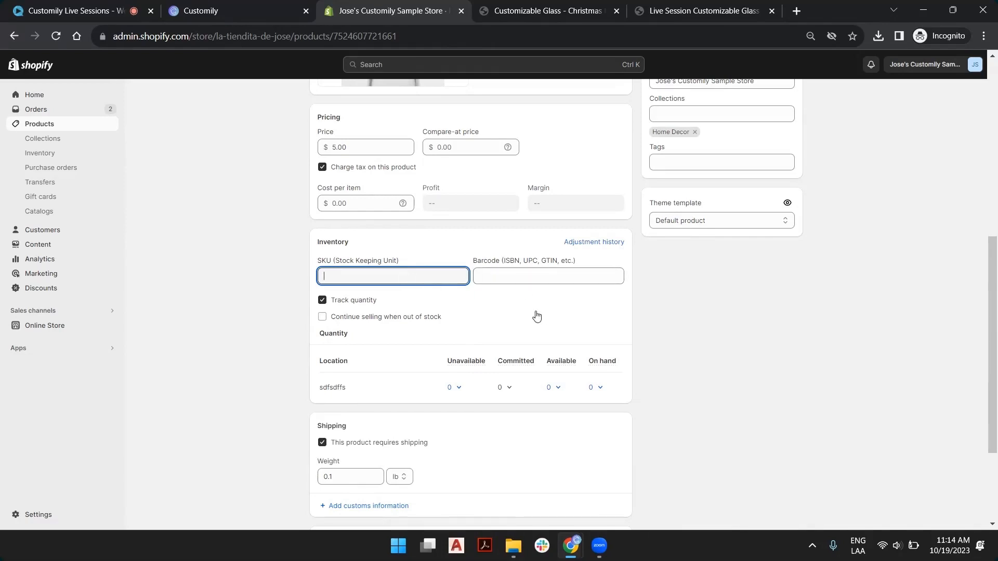
{"action": "left_click", "coordinate": [554, 304]}
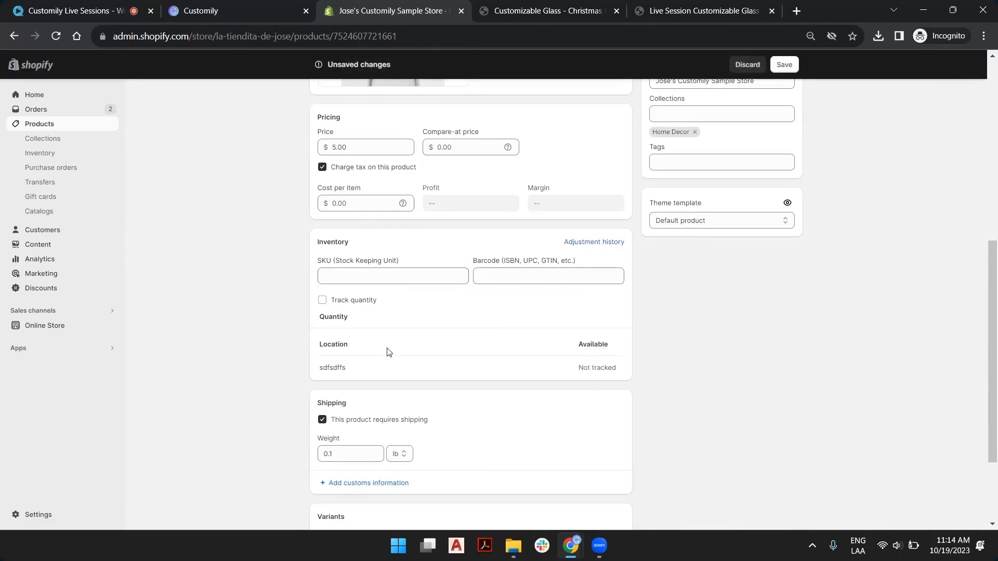
{"action": "left_click", "coordinate": [366, 301]}
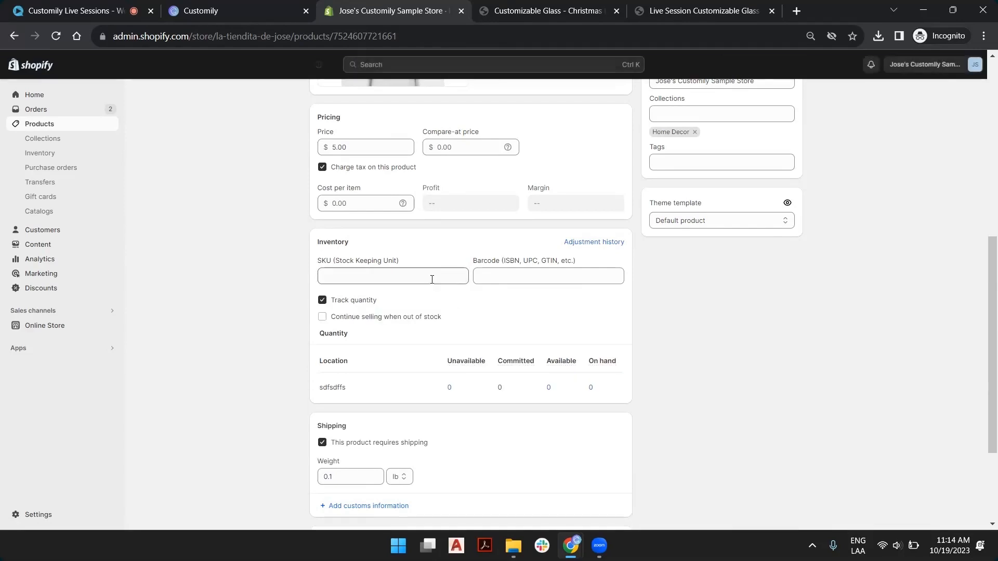
Adjust the product's available inventory by 100 units and save the quantity
{"action": "left_click", "coordinate": [554, 391]}
{"action": "left_click", "coordinate": [483, 306]}
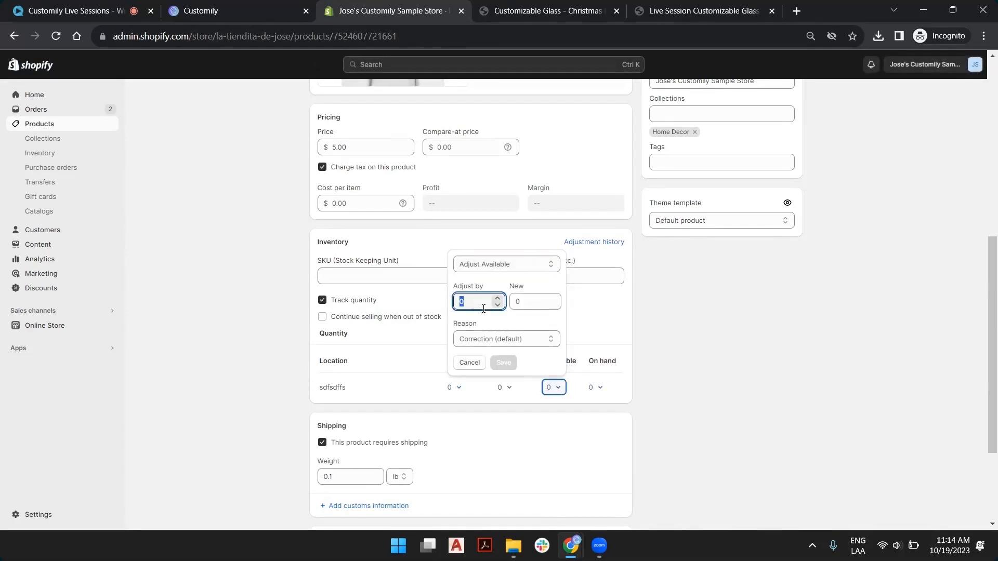
{"action": "type", "text": "100"}
{"action": "left_click", "coordinate": [503, 362]}
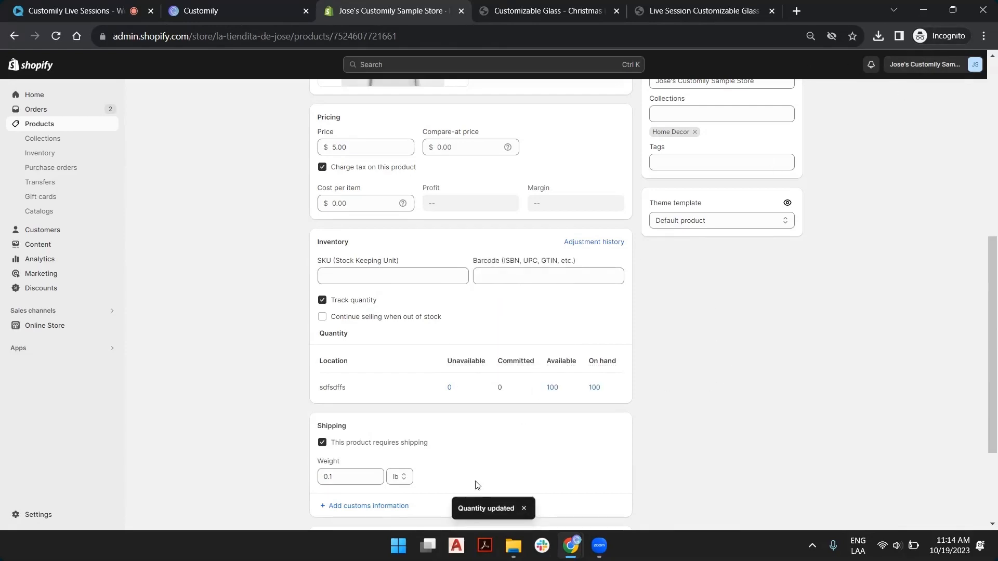
{"action": "scroll", "coordinate": [712, 335], "scroll_direction": "up", "scroll_amount": 8}
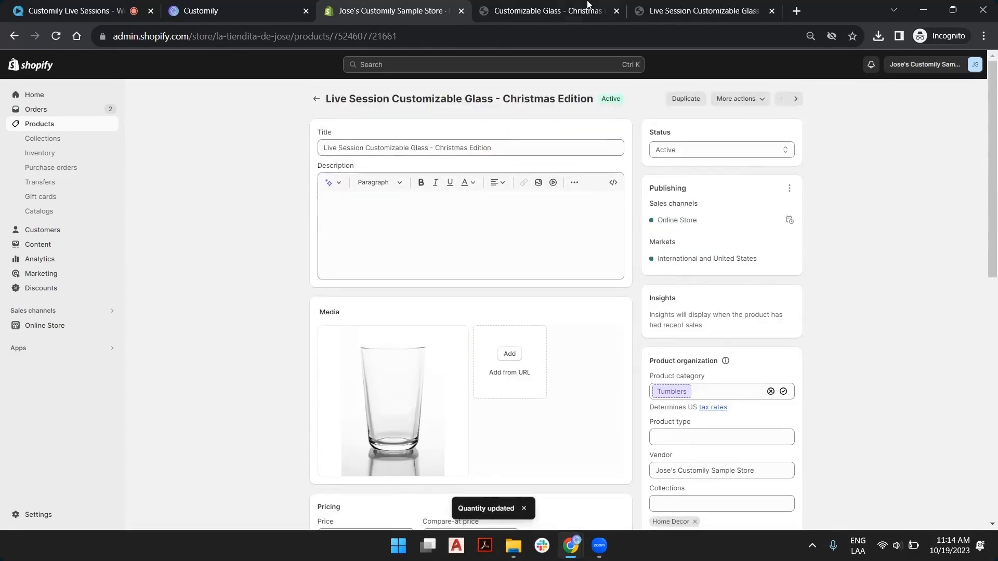
Reload the glass's store preview, add one glass to the cart and close the cart
{"action": "left_click", "coordinate": [693, 9]}
{"action": "left_click", "coordinate": [55, 36]}
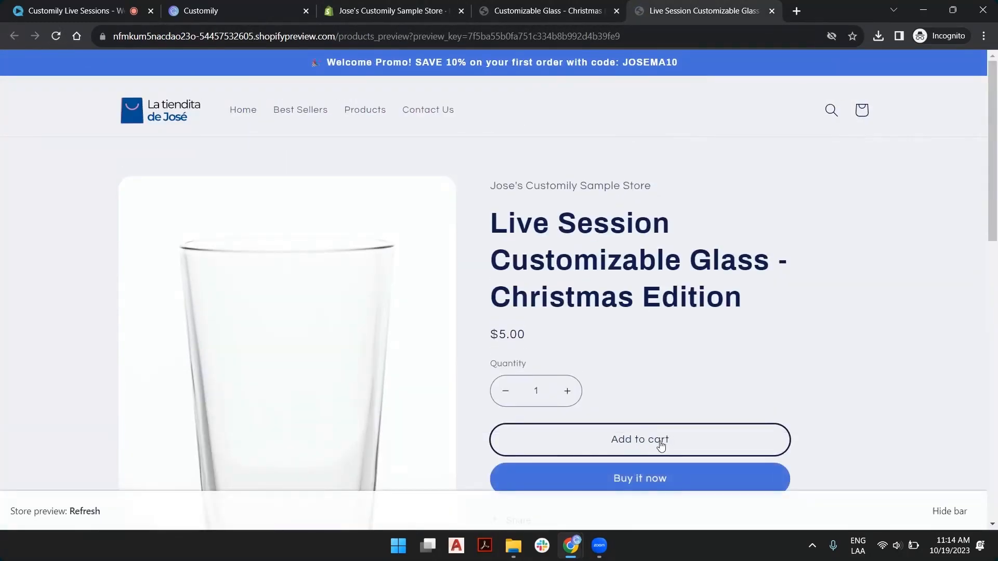
{"action": "left_click", "coordinate": [943, 513]}
{"action": "left_click", "coordinate": [613, 441]}
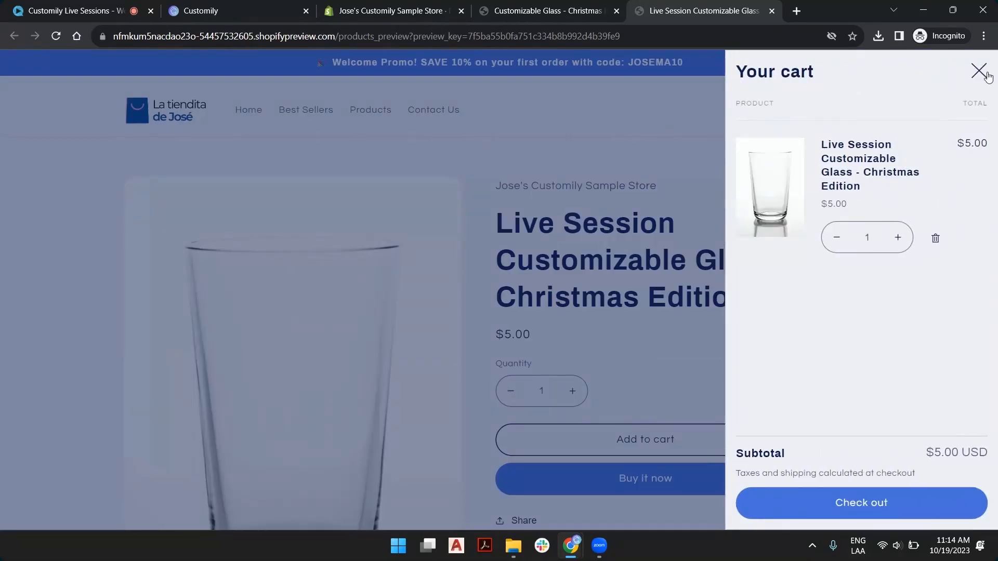
{"action": "left_click", "coordinate": [986, 74]}
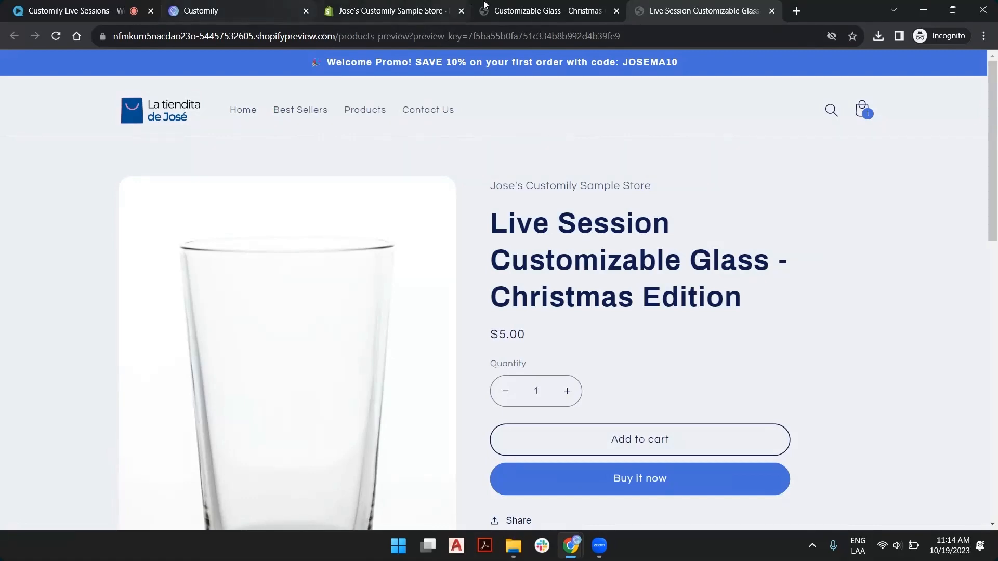
Switch back to Customily and look through the rest of the fulfilment providers for a new product
{"action": "left_click", "coordinate": [234, 10]}
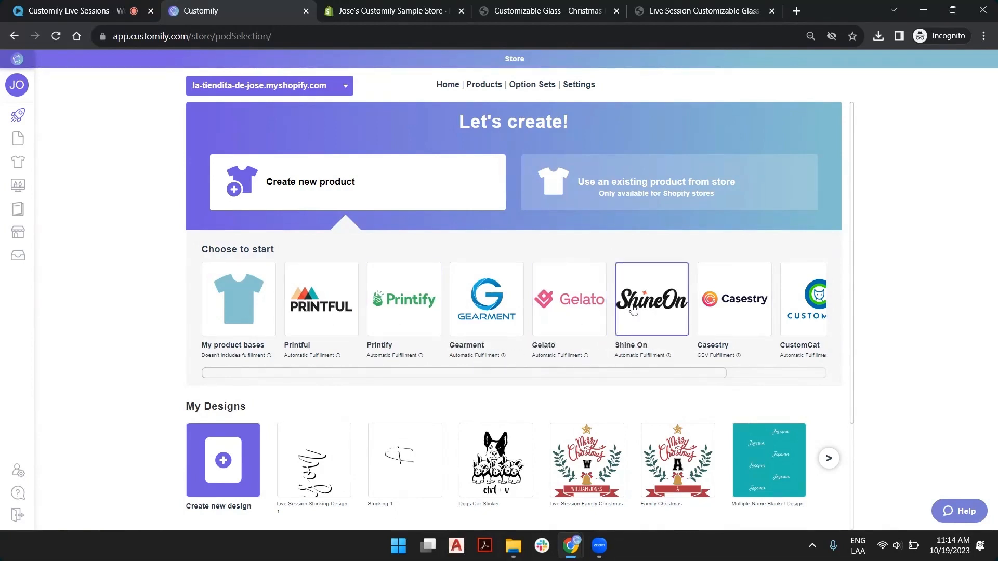
{"action": "left_click_drag", "start_coordinate": [726, 376], "coordinate": [845, 380]}
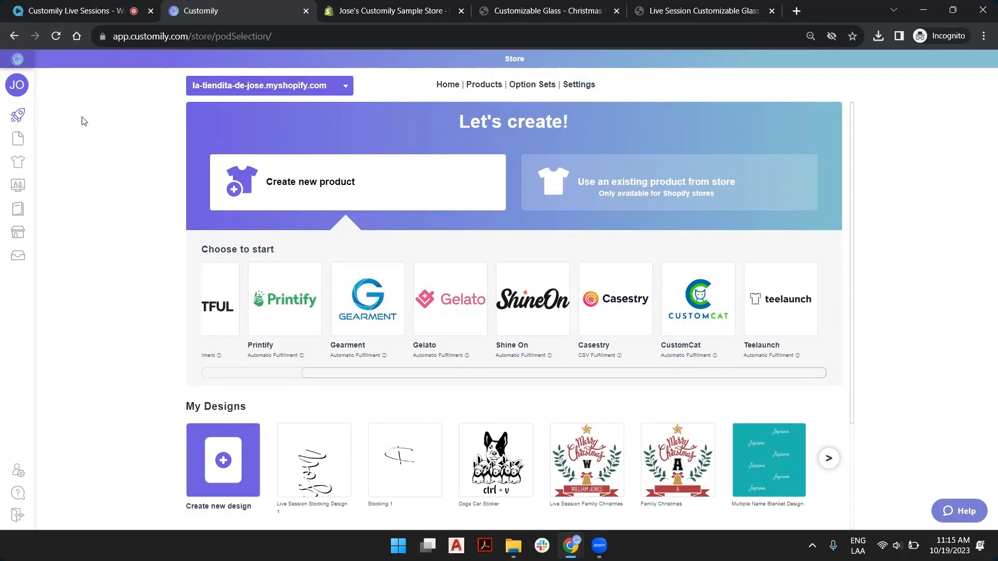
{"action": "mouse_move", "coordinate": [17, 125]}
Enable a Shine On provider integration in the store's integration settings
{"action": "left_click", "coordinate": [591, 87]}
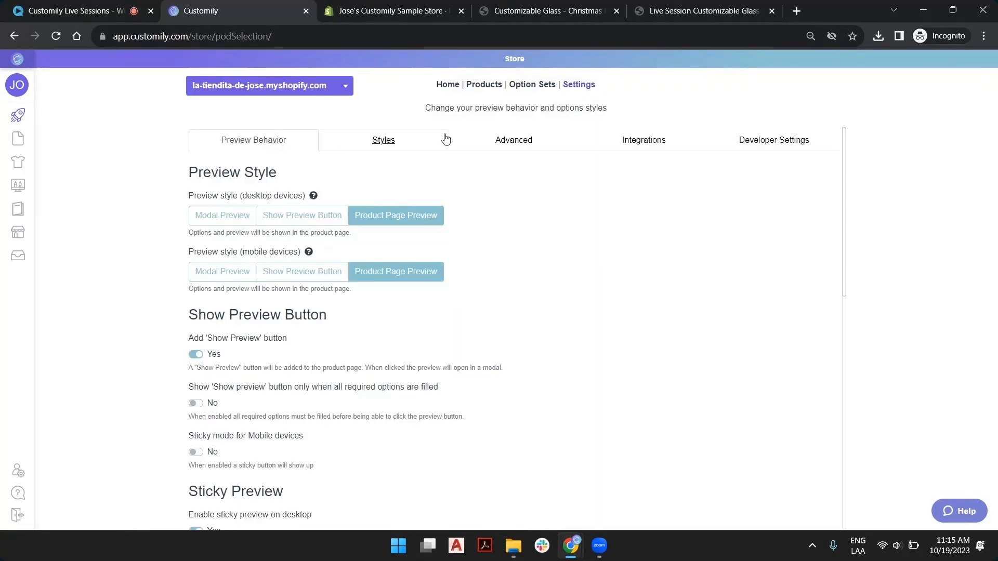
{"action": "left_click", "coordinate": [656, 145]}
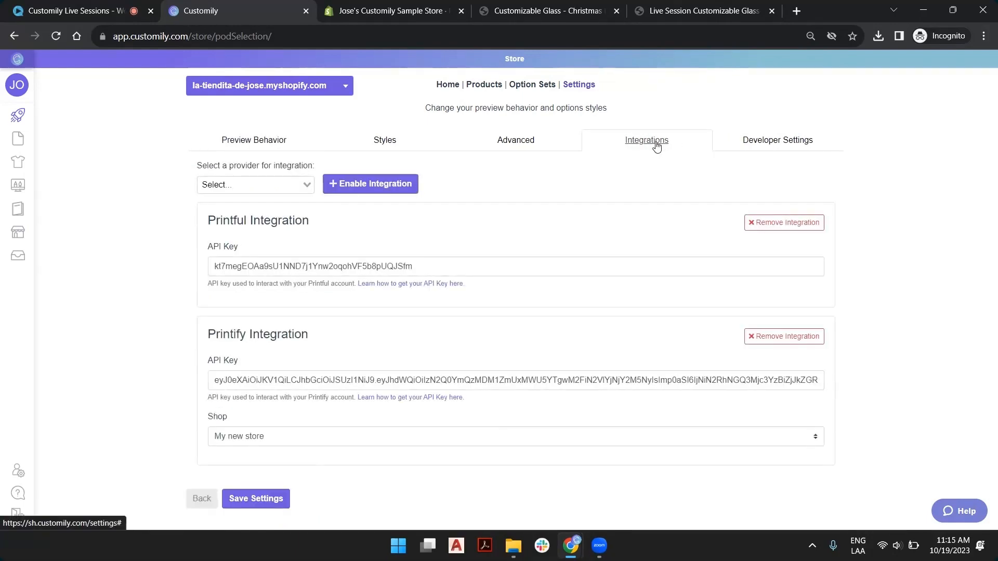
{"action": "left_click", "coordinate": [305, 185]}
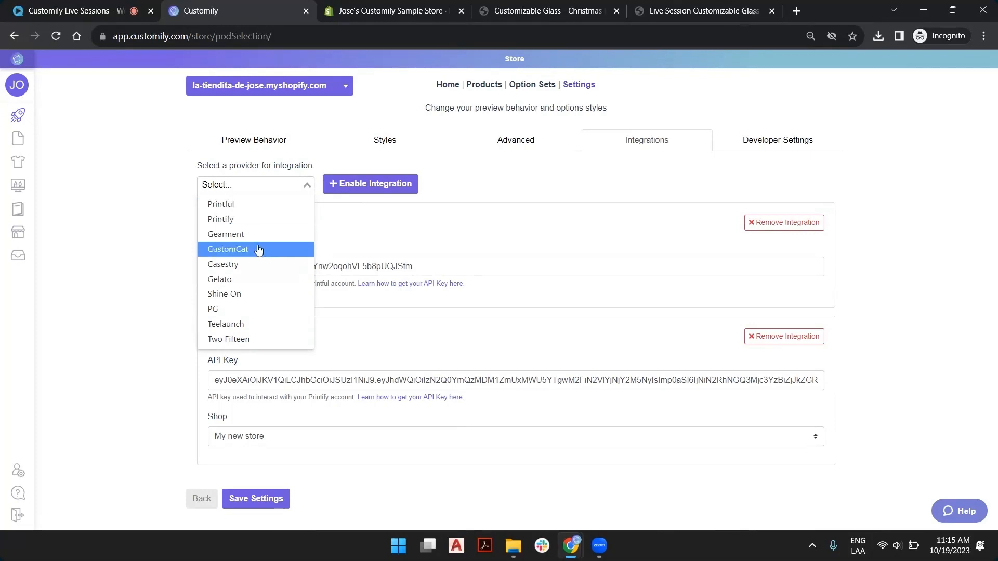
{"action": "left_click", "coordinate": [249, 294]}
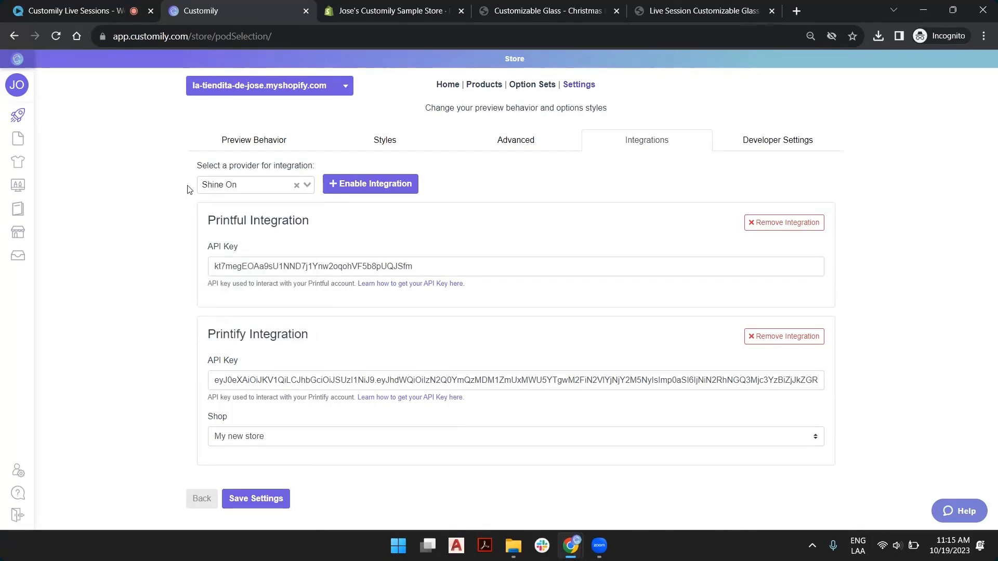
{"action": "left_click", "coordinate": [372, 184]}
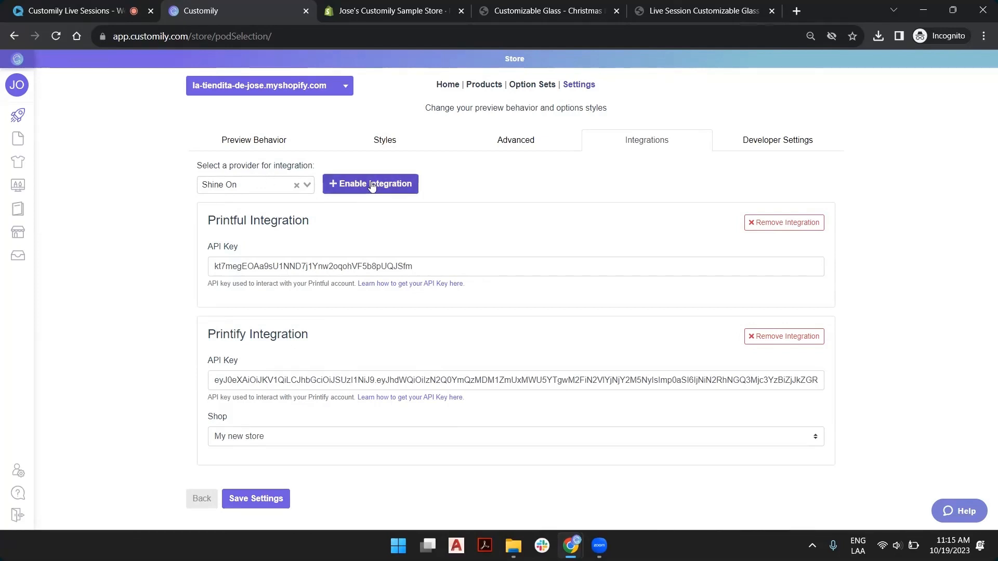
{"action": "scroll", "coordinate": [372, 187], "scroll_direction": "down", "scroll_amount": 3}
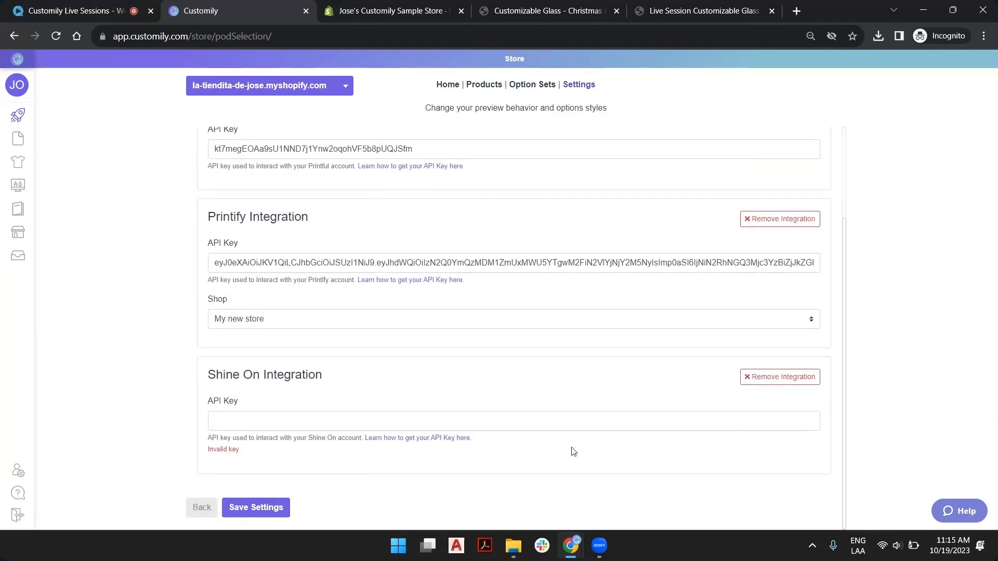
{"action": "left_click", "coordinate": [227, 422]}
{"action": "right_click", "coordinate": [229, 421]}
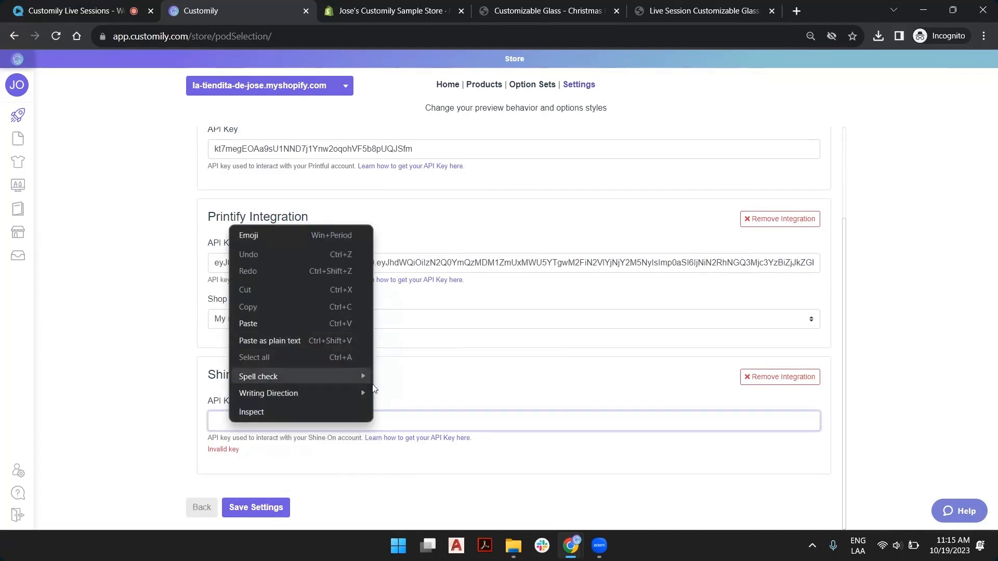
{"action": "left_click", "coordinate": [260, 410]}
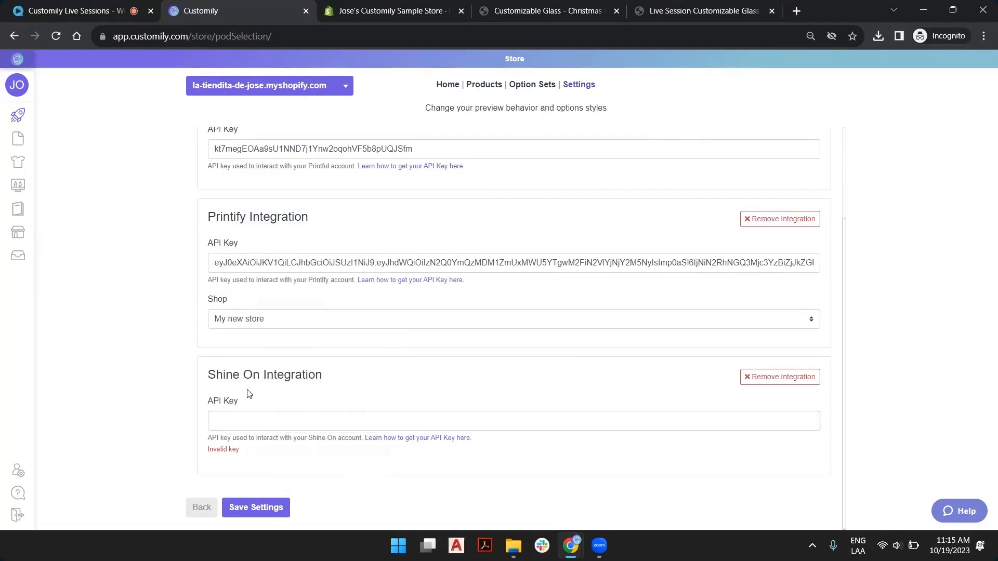
Save the store's integration settings with the Shine On API key left empty
{"action": "left_click_drag", "start_coordinate": [211, 450], "coordinate": [257, 459]}
{"action": "left_click", "coordinate": [256, 459]}
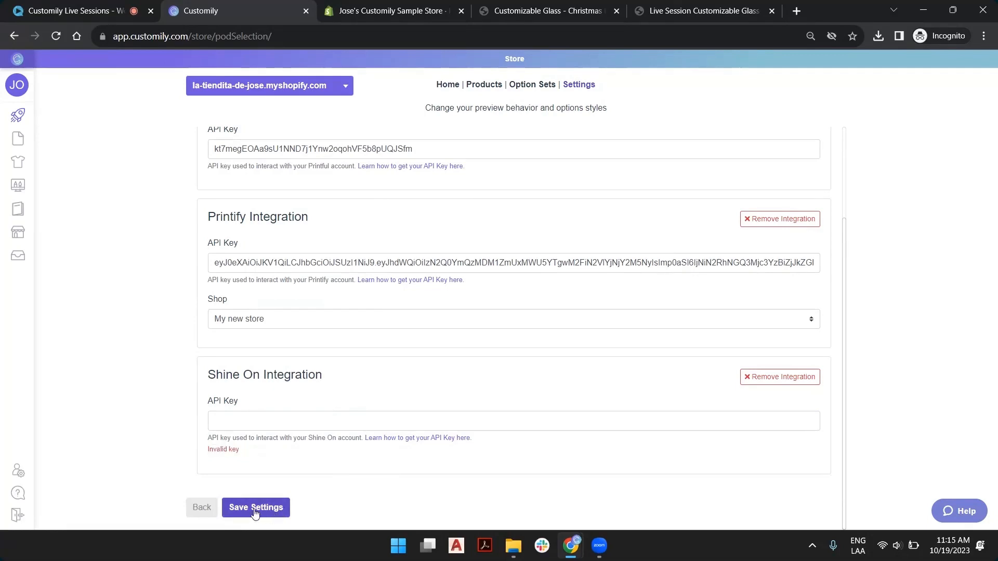
{"action": "left_click", "coordinate": [254, 509]}
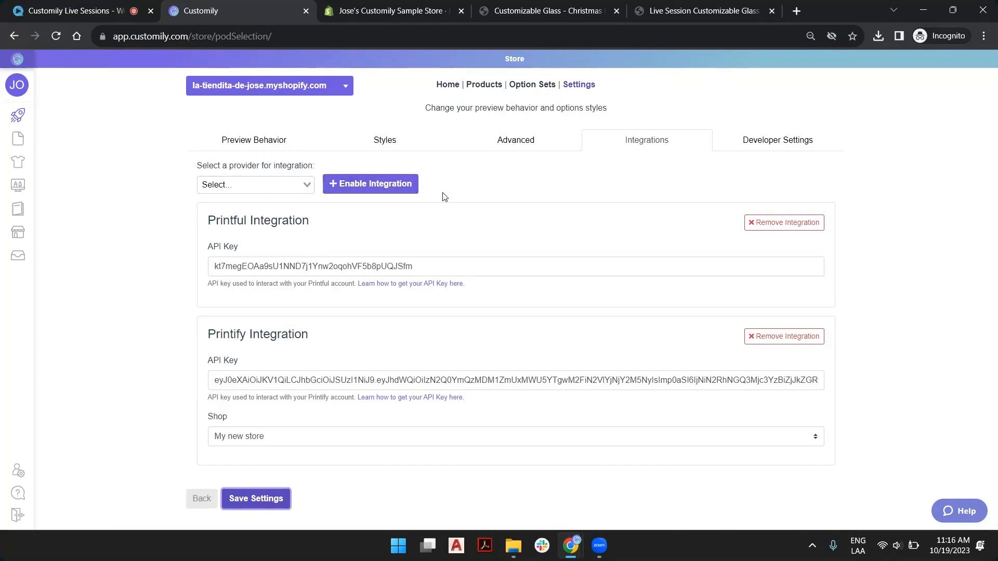
Check which providers can be integrated, and read the help article on finding the API keys for Printful and Printify
{"action": "left_click", "coordinate": [238, 185]}
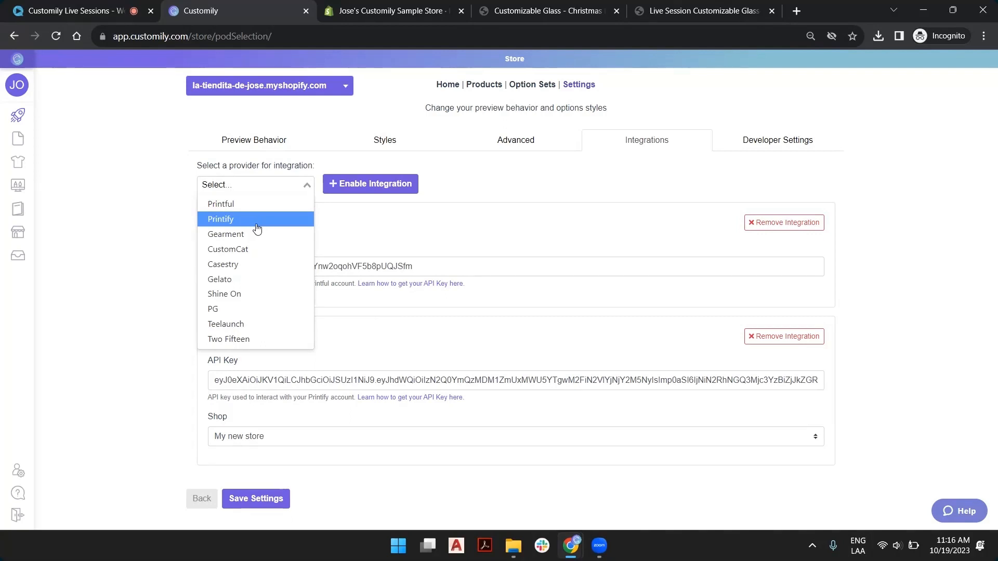
{"action": "left_click", "coordinate": [568, 200]}
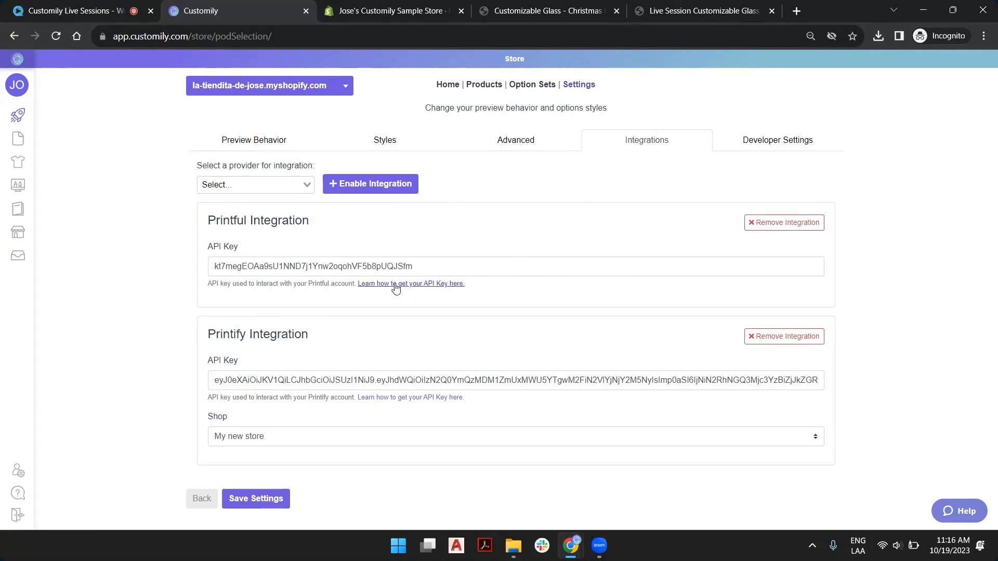
{"action": "left_click", "coordinate": [436, 284]}
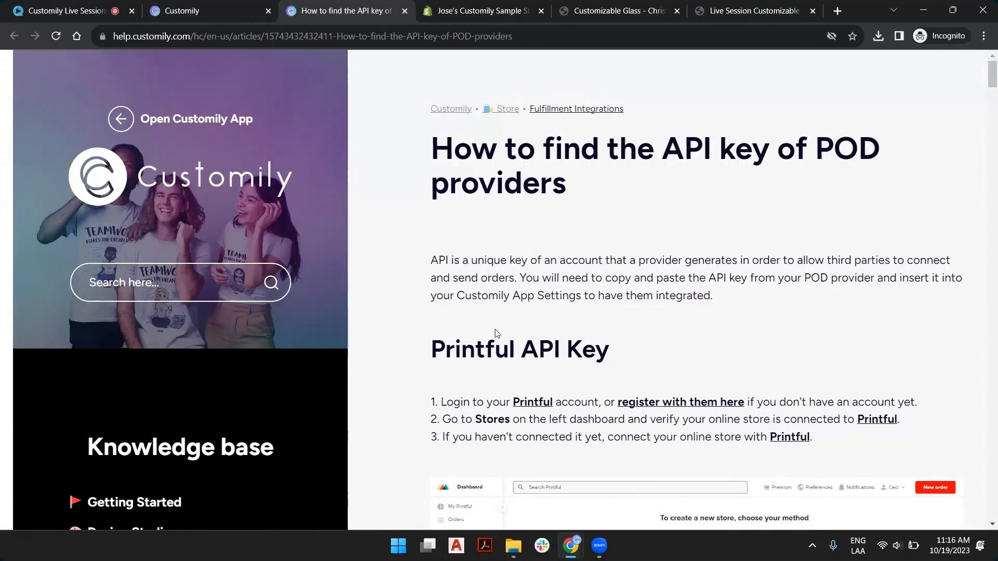
{"action": "left_click_drag", "start_coordinate": [445, 350], "coordinate": [521, 349]}
{"action": "left_click", "coordinate": [567, 347]}
{"action": "scroll", "coordinate": [570, 339], "scroll_direction": "down", "scroll_amount": 5}
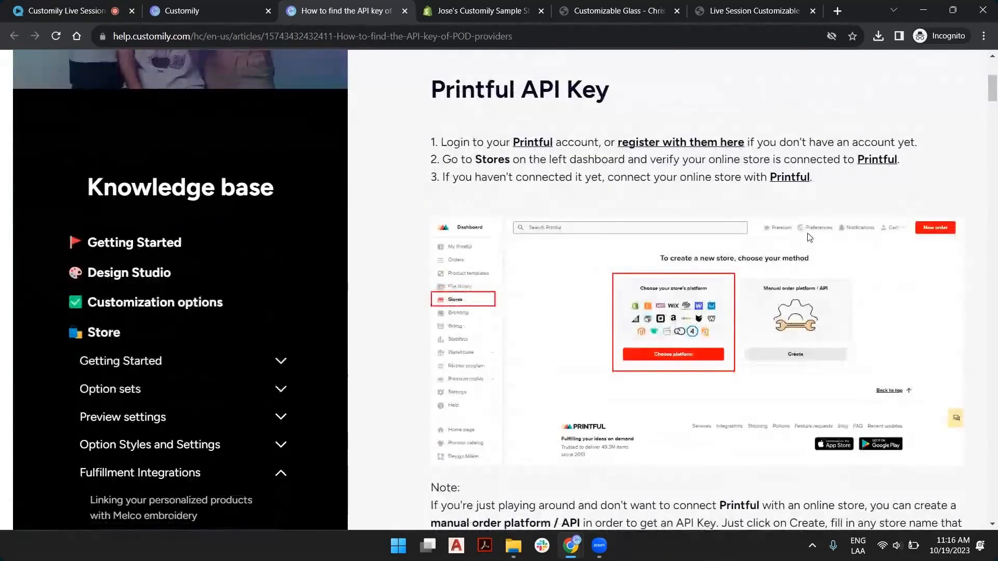
{"action": "scroll", "coordinate": [800, 229], "scroll_direction": "down", "scroll_amount": 7}
{"action": "scroll", "coordinate": [752, 176], "scroll_direction": "down", "scroll_amount": 15}
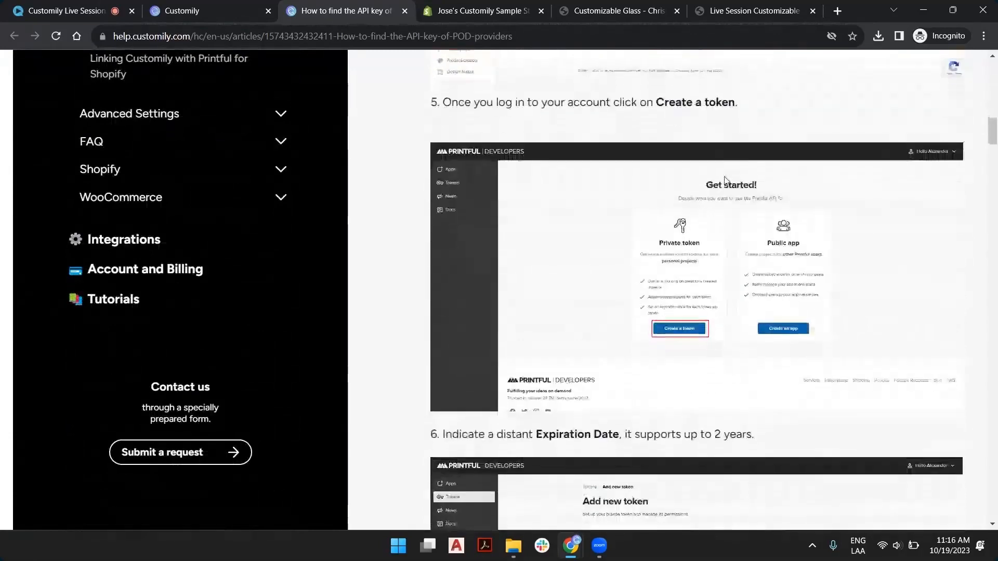
{"action": "scroll", "coordinate": [644, 264], "scroll_direction": "down", "scroll_amount": 10}
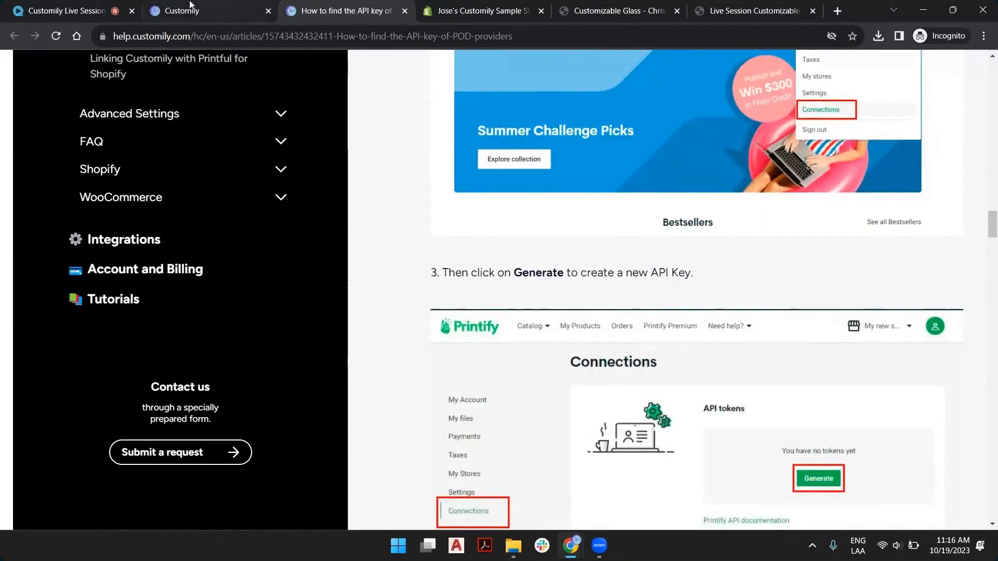
Switch back to Customily and open the store's product linking list for la-tiendita-de-jose.myshopify.com
{"action": "left_click", "coordinate": [172, 12]}
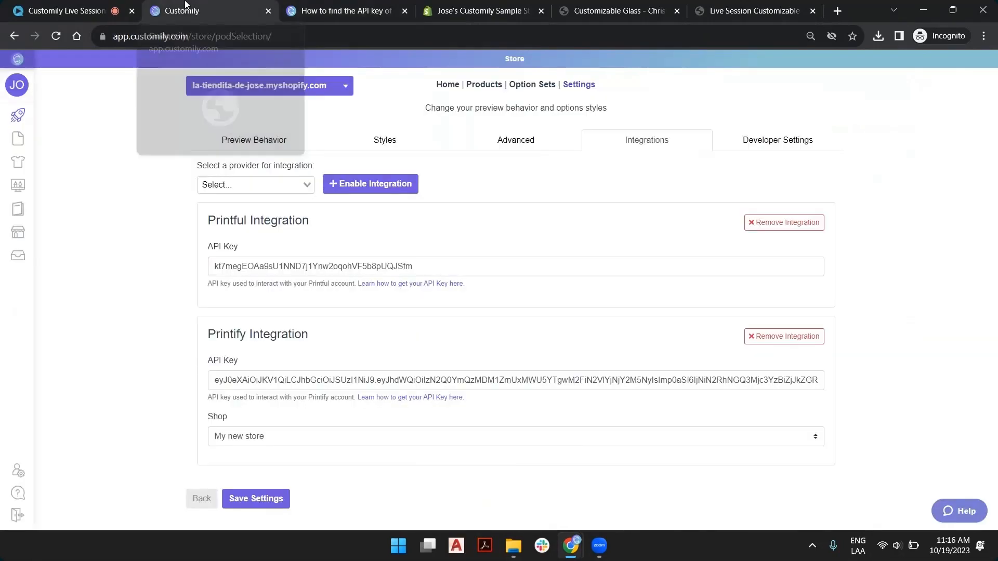
{"action": "left_click", "coordinate": [30, 113]}
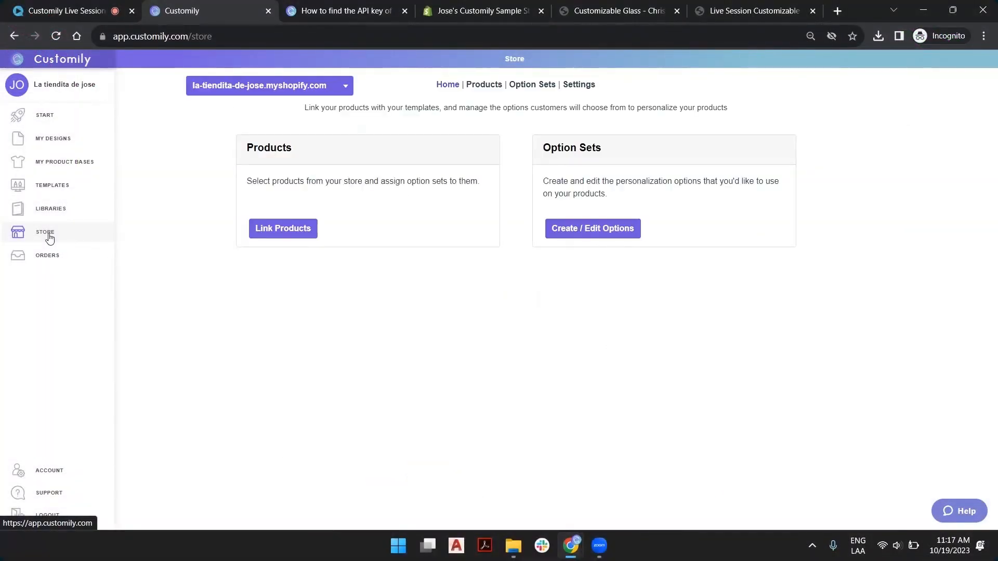
{"action": "left_click_drag", "start_coordinate": [249, 151], "coordinate": [285, 149]}
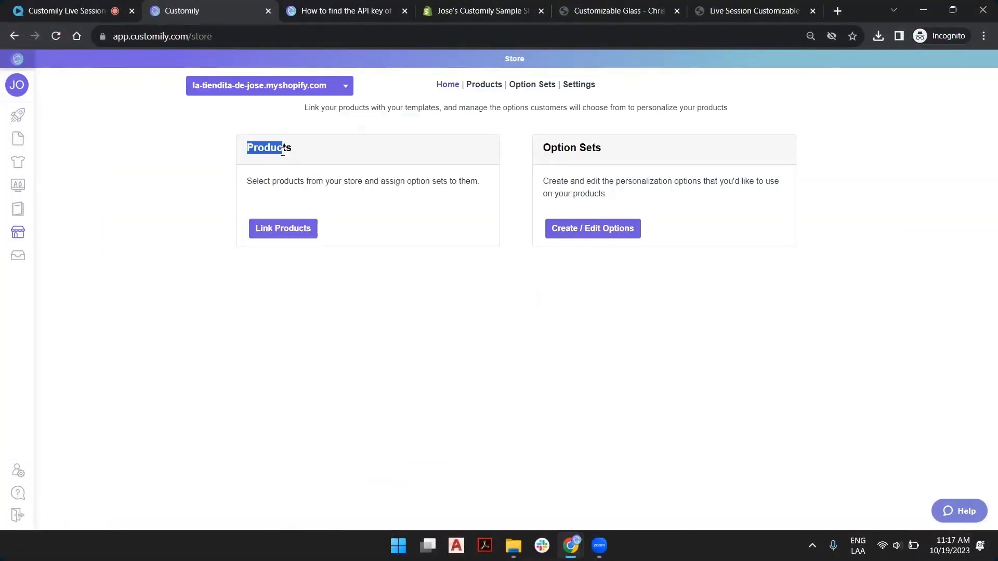
{"action": "left_click", "coordinate": [293, 148]}
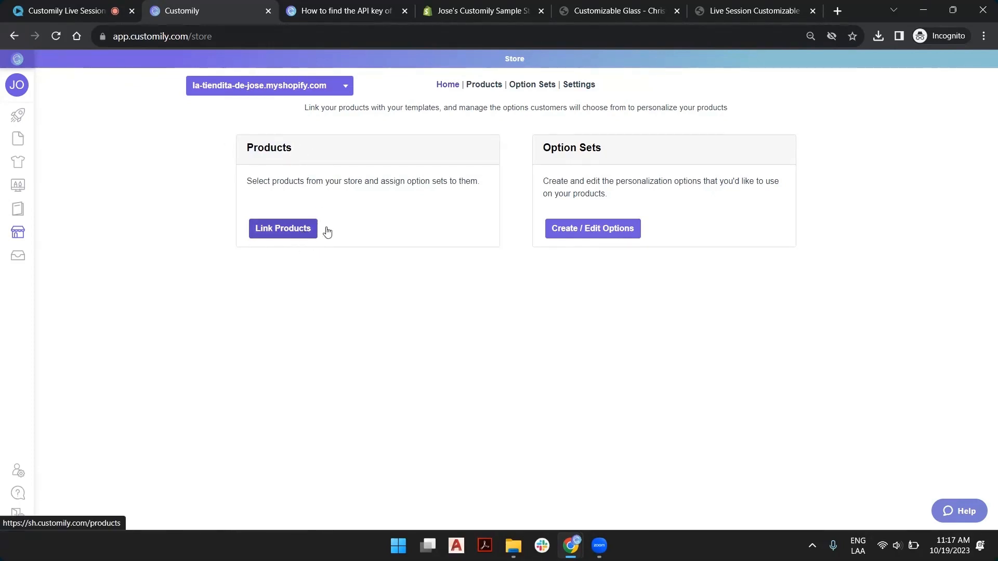
{"action": "left_click", "coordinate": [283, 228]}
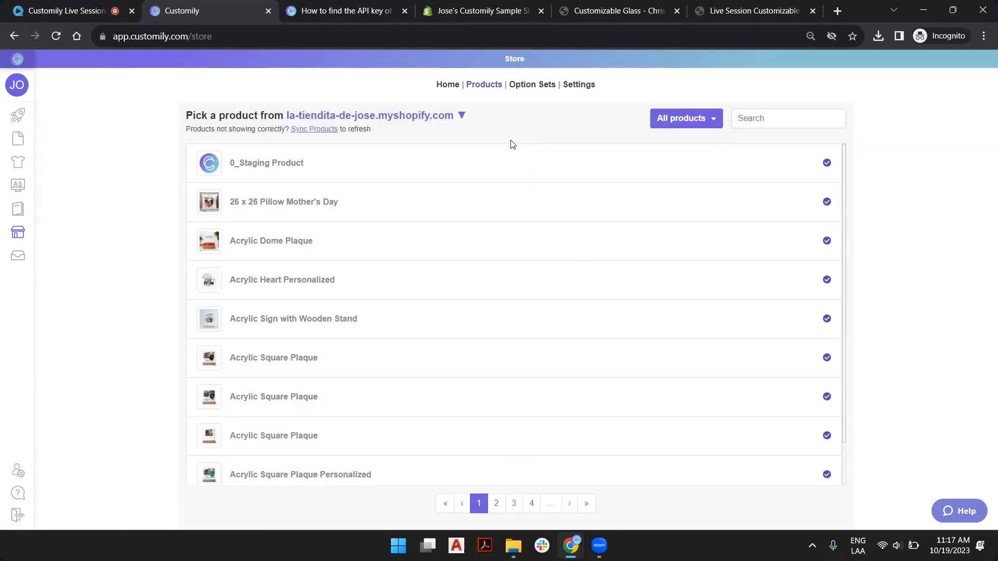
{"action": "left_click", "coordinate": [461, 115]}
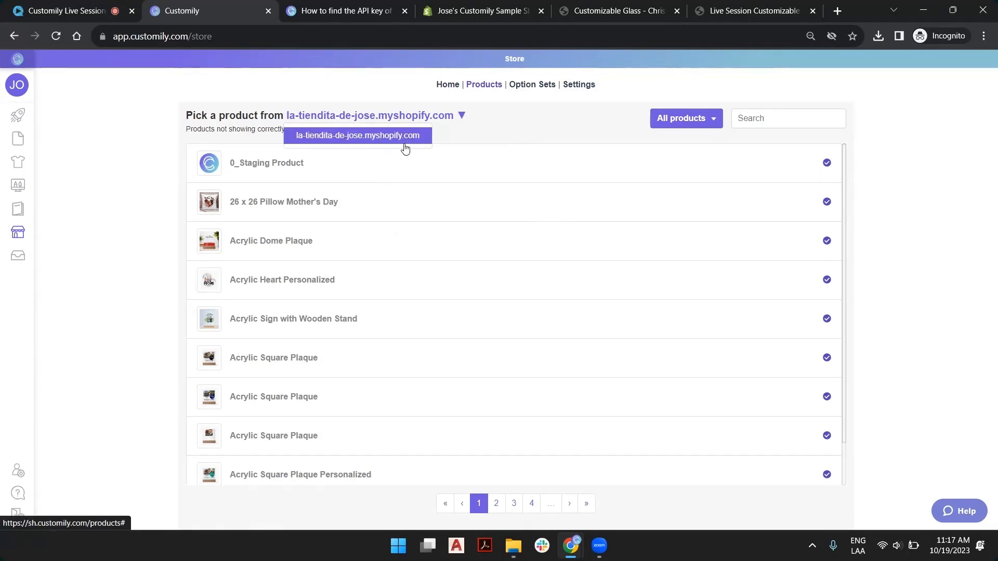
{"action": "left_click", "coordinate": [635, 93]}
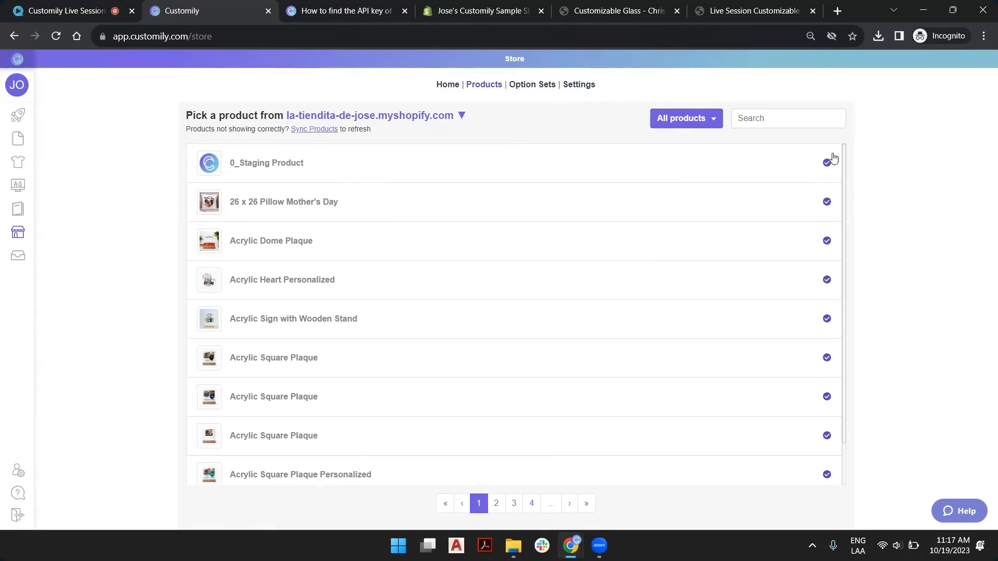
Filter the products to those not linked to Customily and open Live Session Customizable Glass - Christmas Edition
{"action": "left_click", "coordinate": [715, 123]}
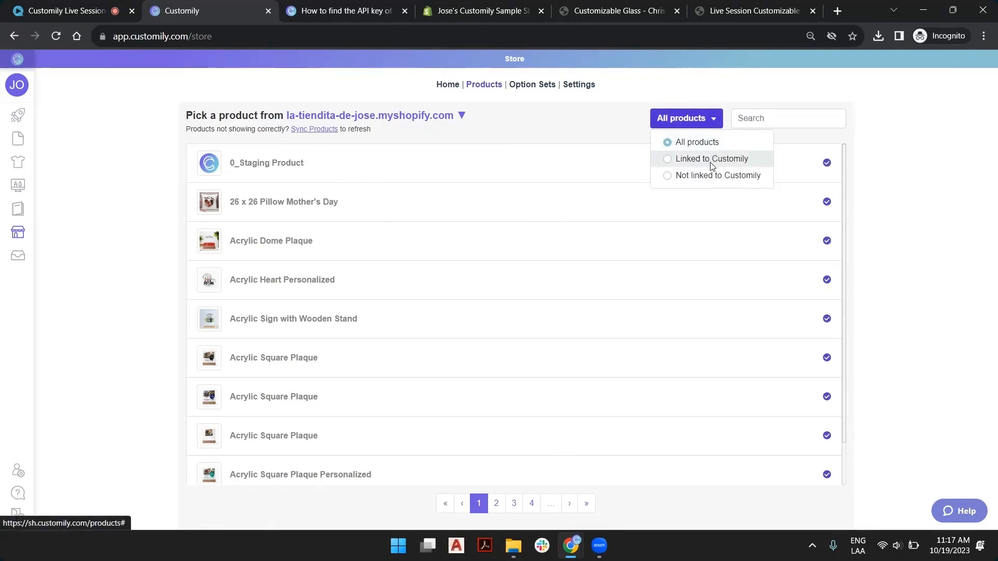
{"action": "left_click", "coordinate": [708, 177]}
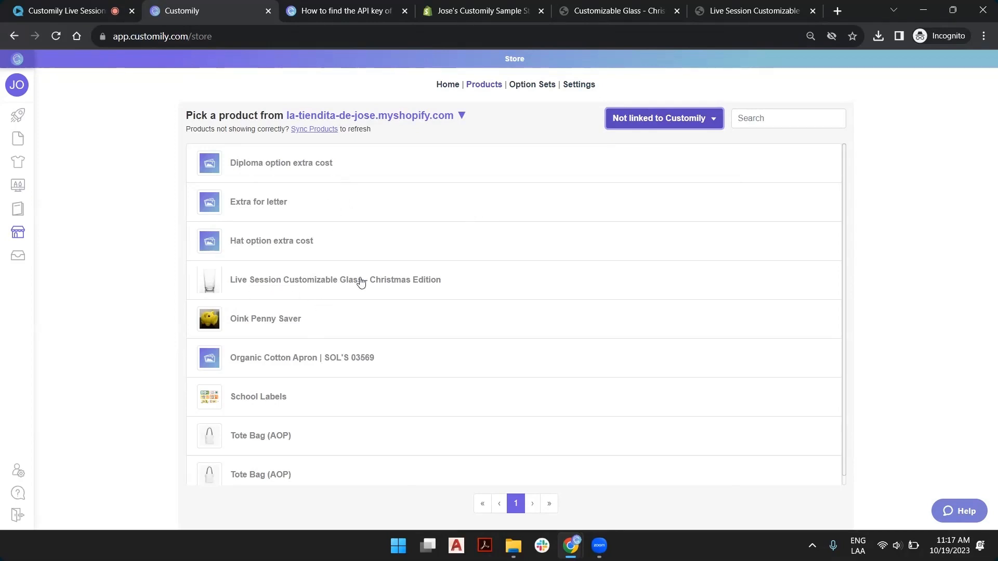
{"action": "scroll", "coordinate": [372, 280], "scroll_direction": "down", "scroll_amount": 1}
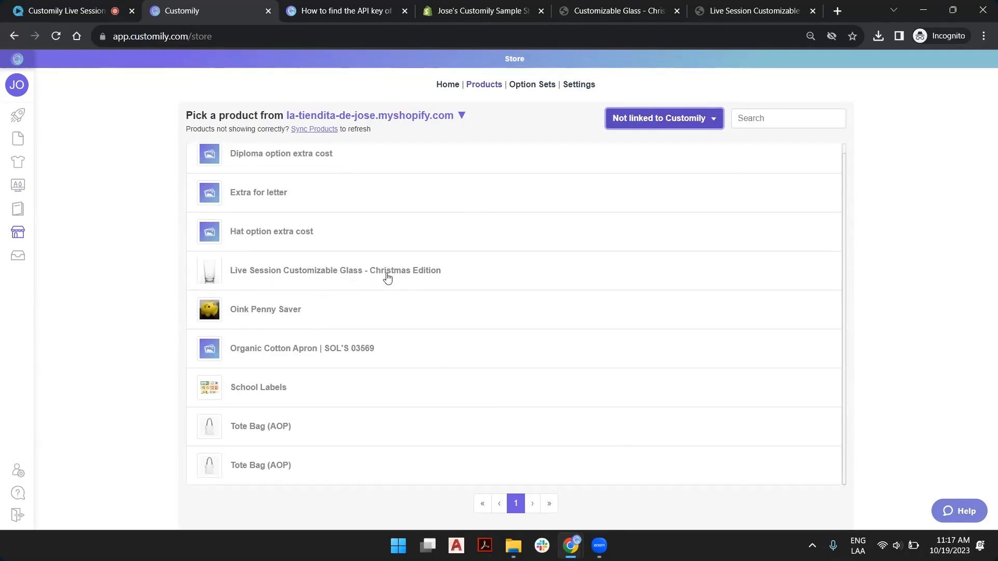
{"action": "left_click", "coordinate": [285, 268]}
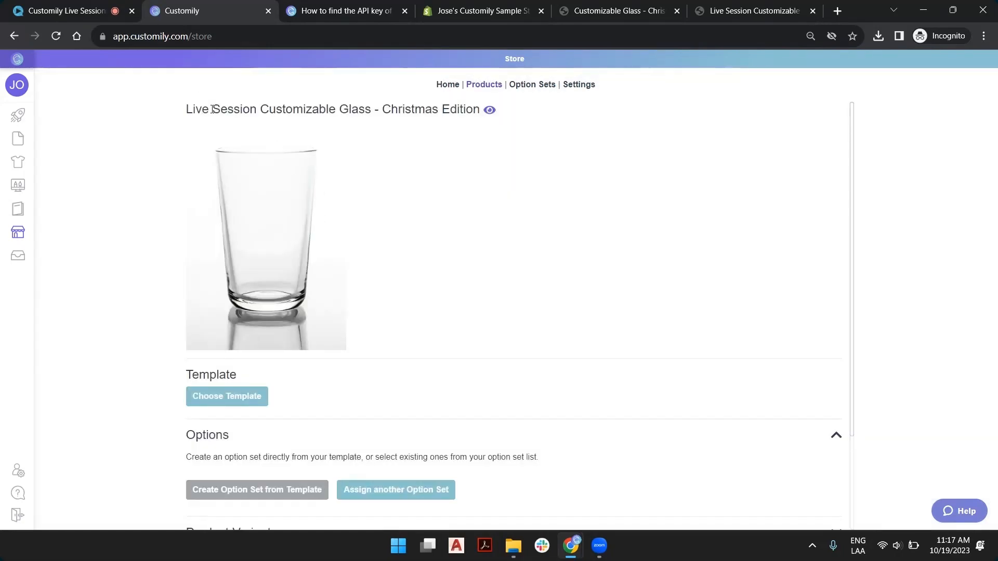
Preview the glass product and review its template, options, product variants, fulfillment and advanced sections
{"action": "left_click", "coordinate": [489, 112]}
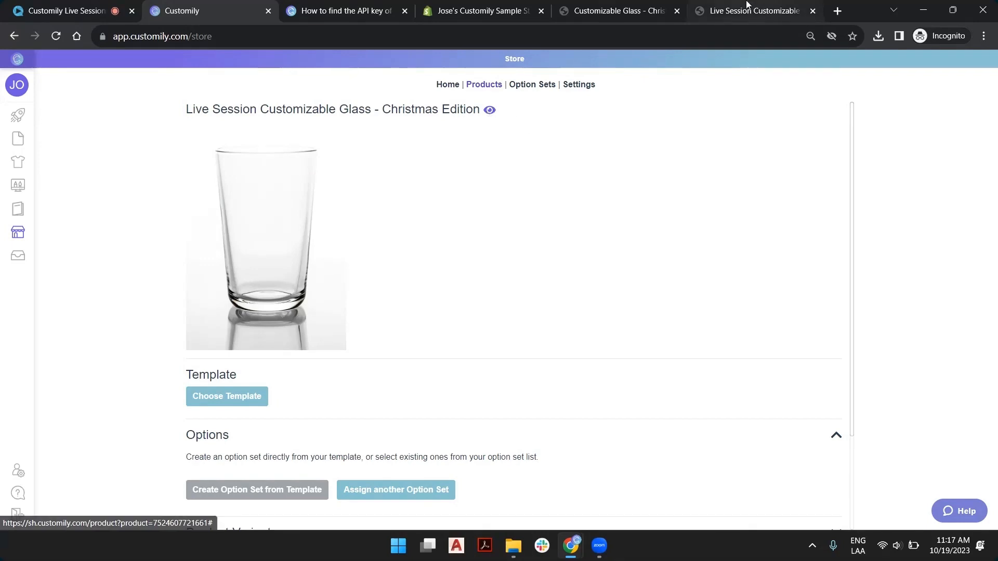
{"action": "left_click", "coordinate": [244, 11]}
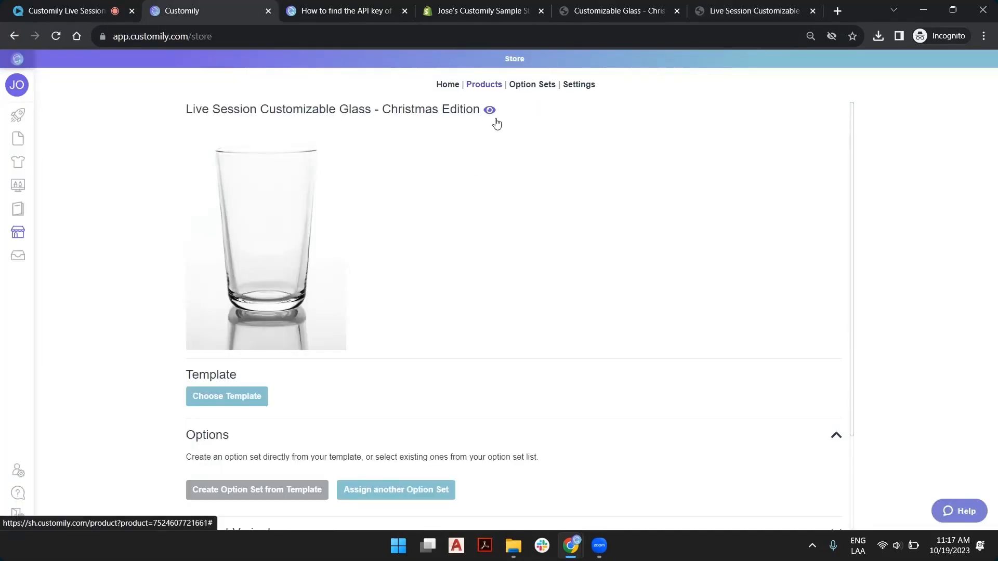
{"action": "scroll", "coordinate": [389, 206], "scroll_direction": "down", "scroll_amount": 3}
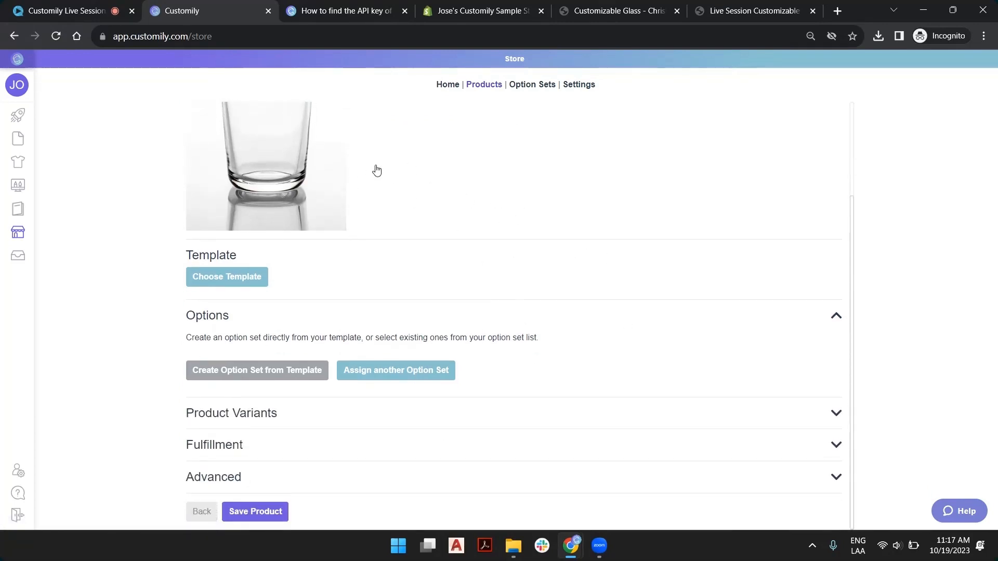
{"action": "scroll", "coordinate": [384, 172], "scroll_direction": "up", "scroll_amount": 3}
{"action": "scroll", "coordinate": [460, 203], "scroll_direction": "down", "scroll_amount": 3}
{"action": "scroll", "coordinate": [271, 187], "scroll_direction": "up", "scroll_amount": 3}
{"action": "scroll", "coordinate": [303, 192], "scroll_direction": "down", "scroll_amount": 3}
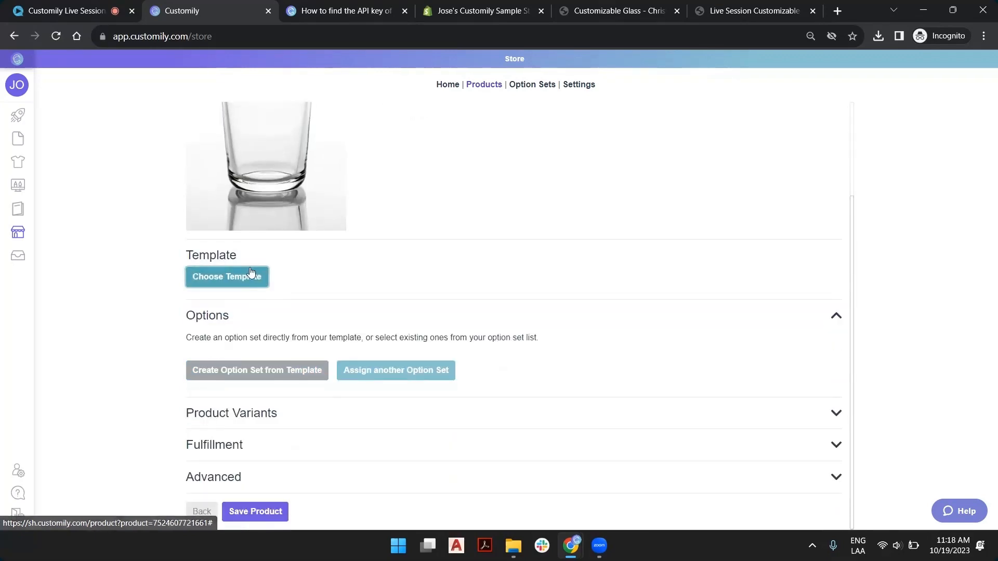
Examine the finished Customizable Glass - Christmas Edition store page and compare its personalization options with the live session glass page
{"action": "left_click", "coordinate": [625, 17]}
{"action": "scroll", "coordinate": [359, 211], "scroll_direction": "up", "scroll_amount": 3}
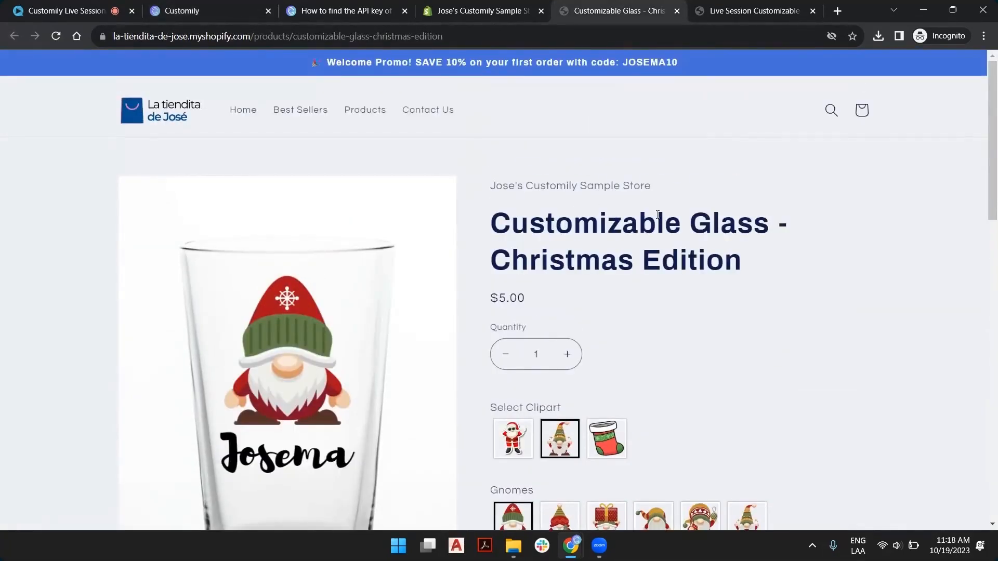
{"action": "scroll", "coordinate": [656, 212], "scroll_direction": "down", "scroll_amount": 3}
{"action": "scroll", "coordinate": [644, 265], "scroll_direction": "up", "scroll_amount": 2}
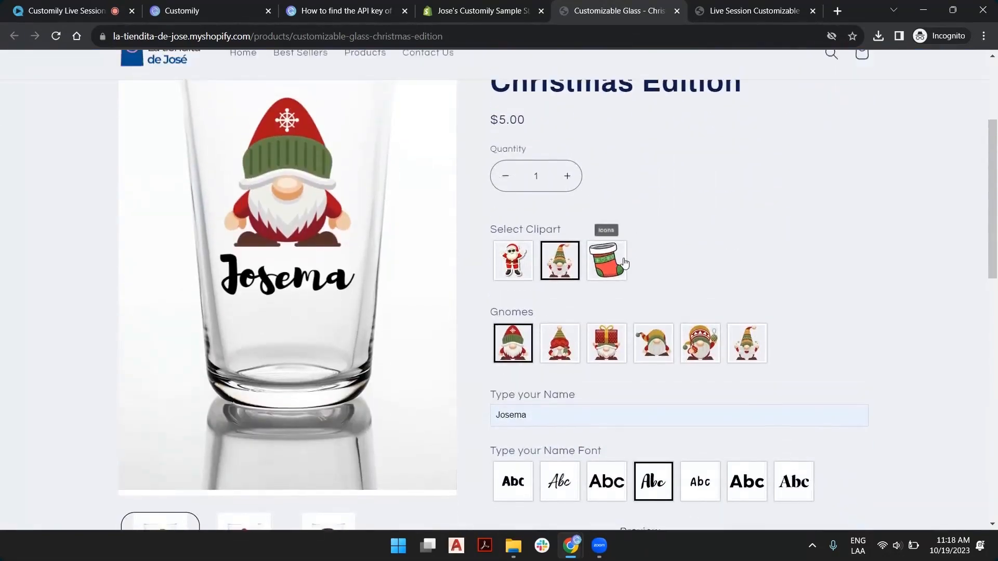
{"action": "scroll", "coordinate": [661, 272], "scroll_direction": "down", "scroll_amount": 1}
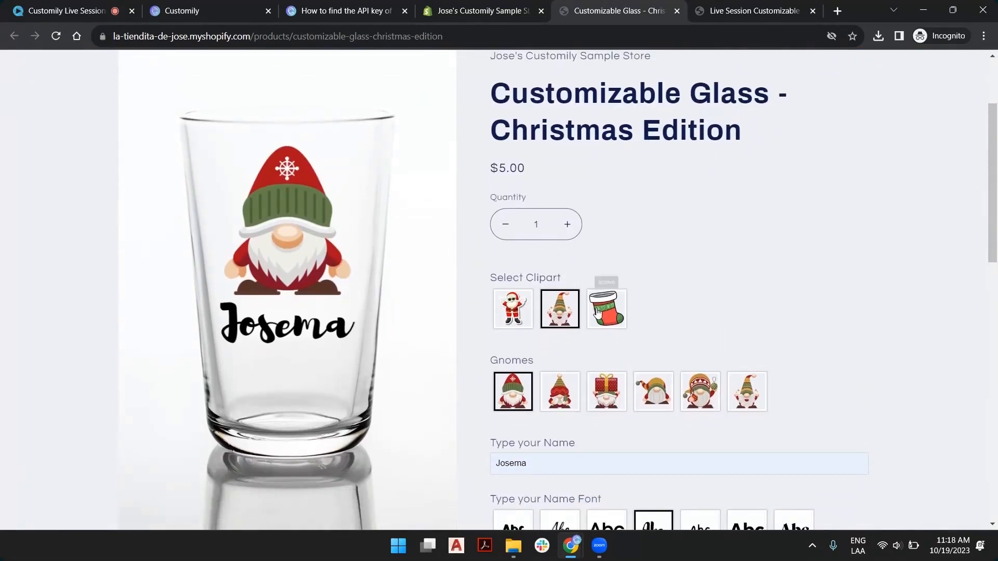
{"action": "scroll", "coordinate": [644, 353], "scroll_direction": "down", "scroll_amount": 4}
{"action": "scroll", "coordinate": [283, 207], "scroll_direction": "up", "scroll_amount": 5}
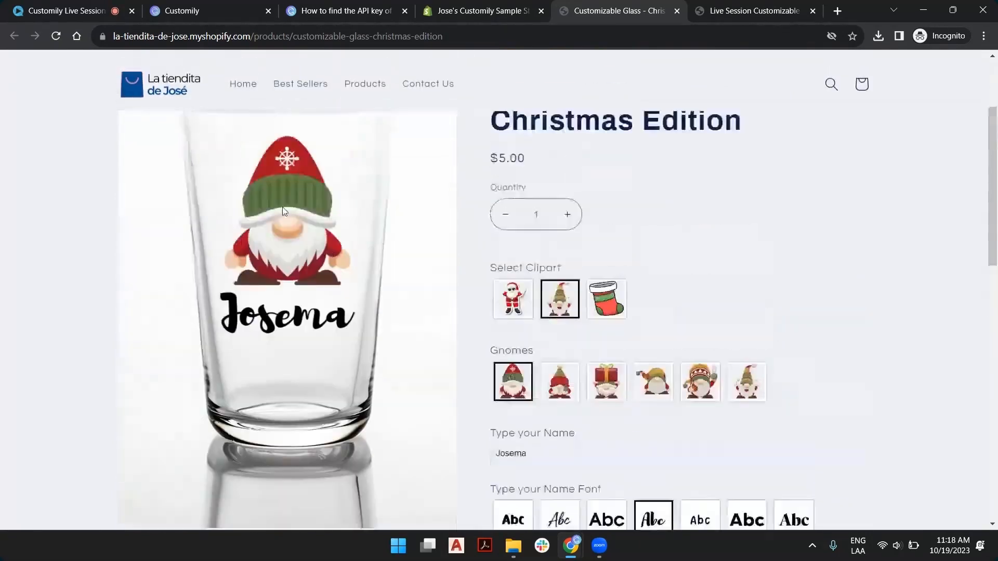
{"action": "scroll", "coordinate": [575, 227], "scroll_direction": "down", "scroll_amount": 5}
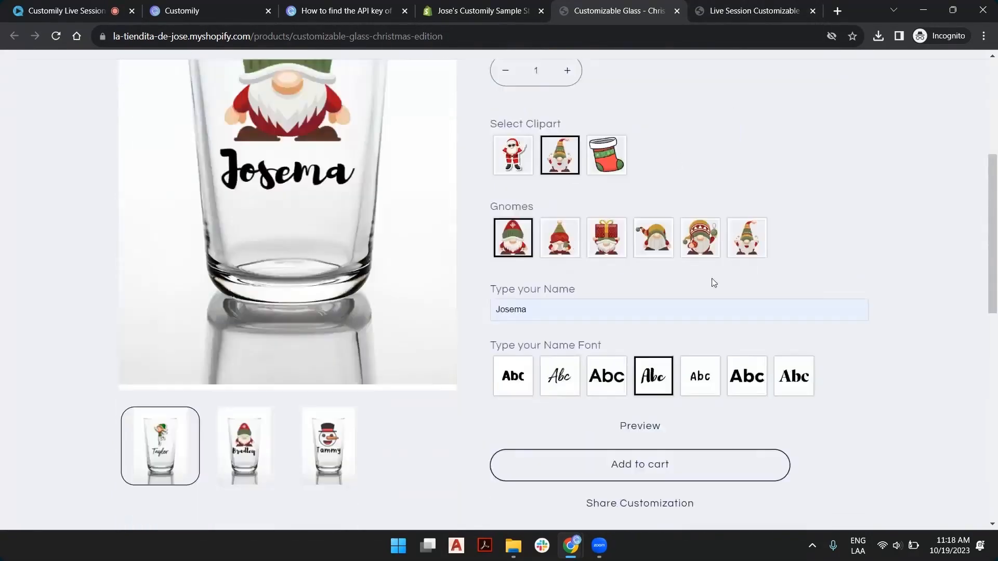
{"action": "left_click", "coordinate": [725, 11]}
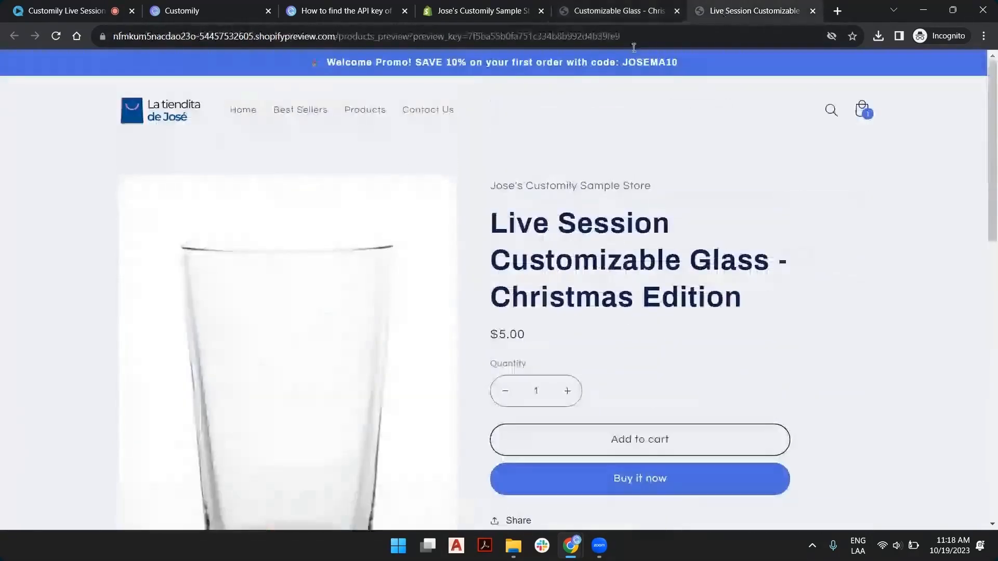
{"action": "left_click", "coordinate": [614, 12]}
{"action": "scroll", "coordinate": [266, 223], "scroll_direction": "up", "scroll_amount": 6}
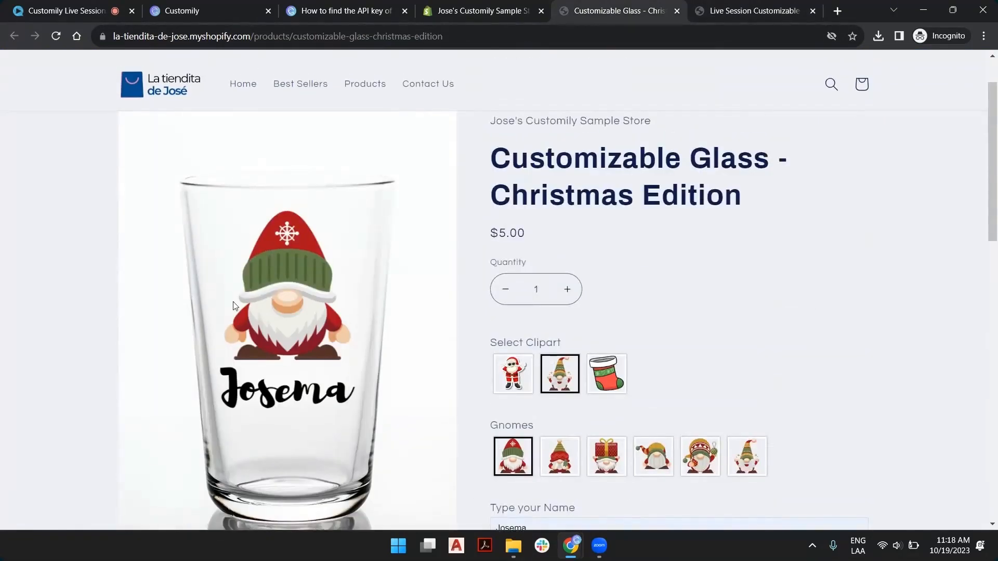
Return to Customily, check the glass product's template section and open the templates list
{"action": "left_click", "coordinate": [233, 10]}
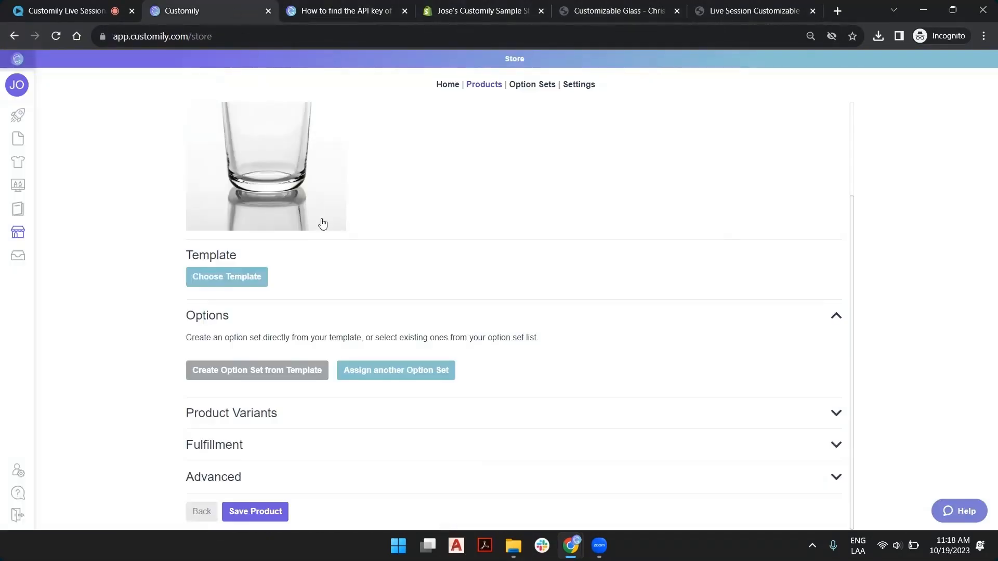
{"action": "left_click_drag", "start_coordinate": [167, 252], "coordinate": [296, 268]}
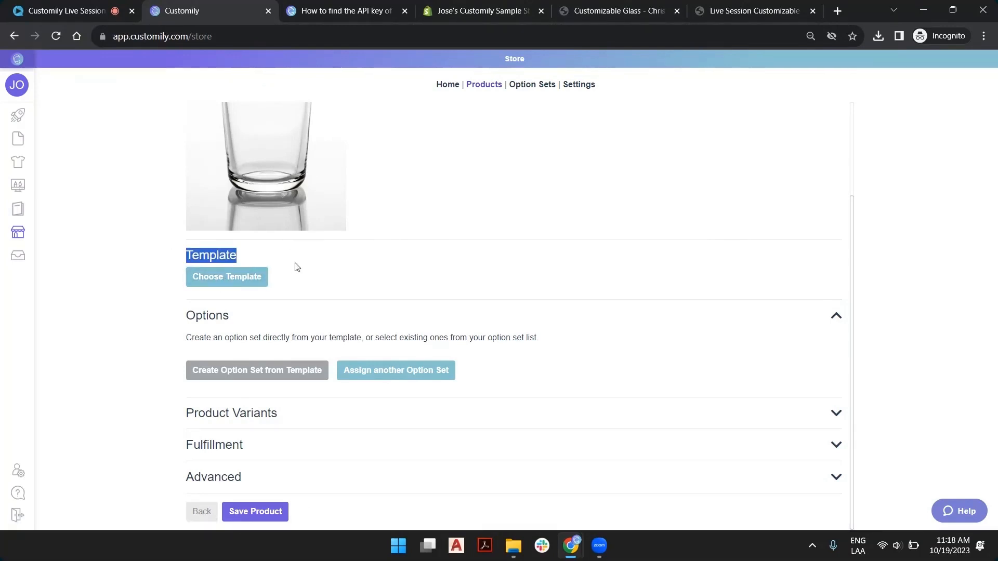
{"action": "left_click", "coordinate": [269, 259]}
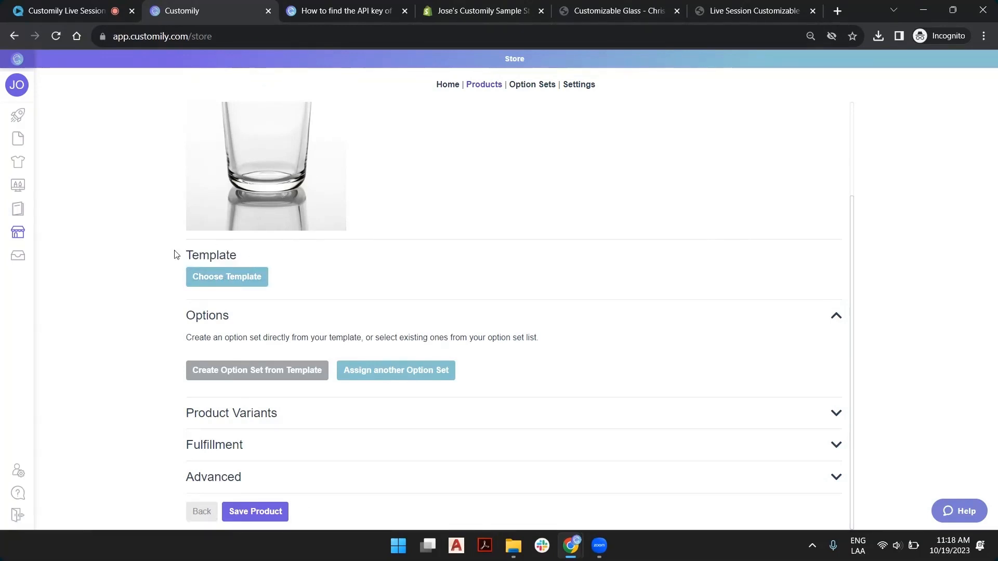
{"action": "left_click_drag", "start_coordinate": [177, 254], "coordinate": [245, 254]}
{"action": "left_click", "coordinate": [227, 252]}
{"action": "mouse_move", "coordinate": [28, 167]}
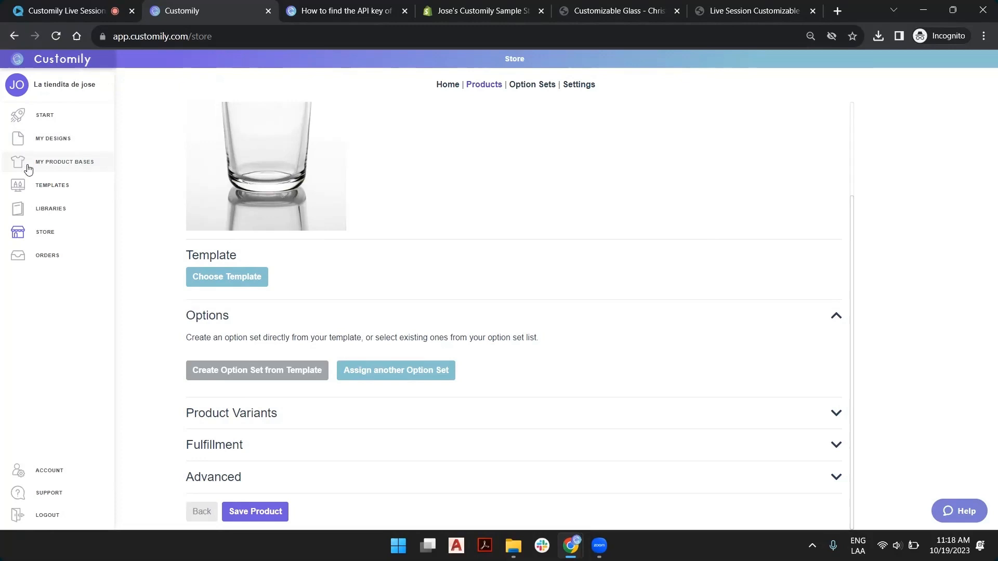
{"action": "left_click", "coordinate": [51, 188]}
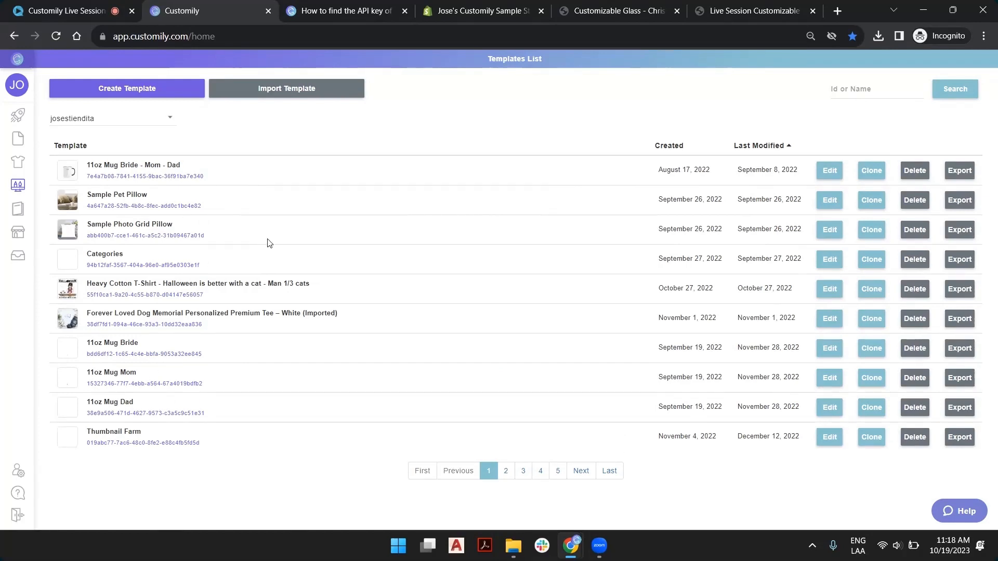
Start a new template and name it Custom Glass Christmas
{"action": "mouse_move", "coordinate": [63, 120]}
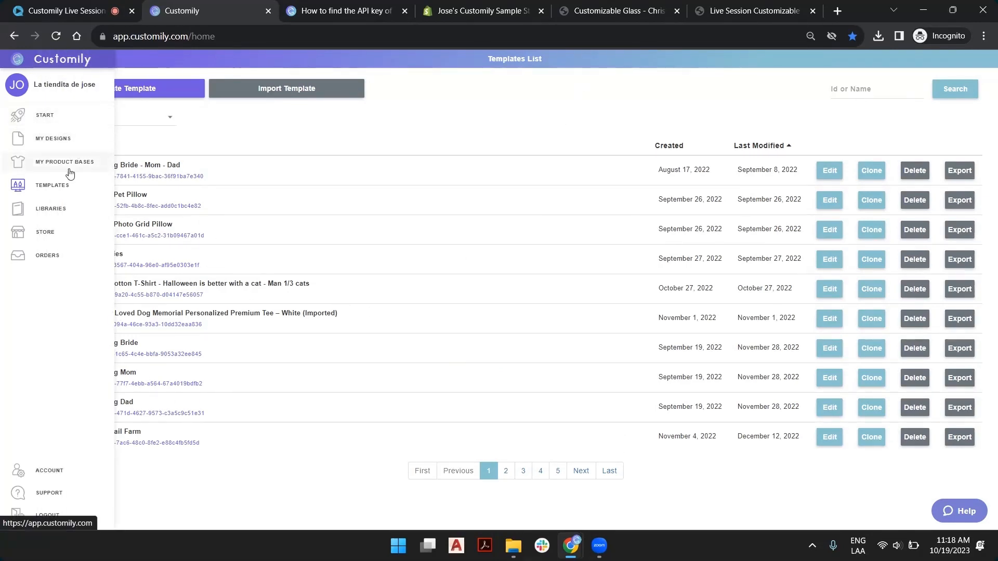
{"action": "left_click", "coordinate": [136, 97]}
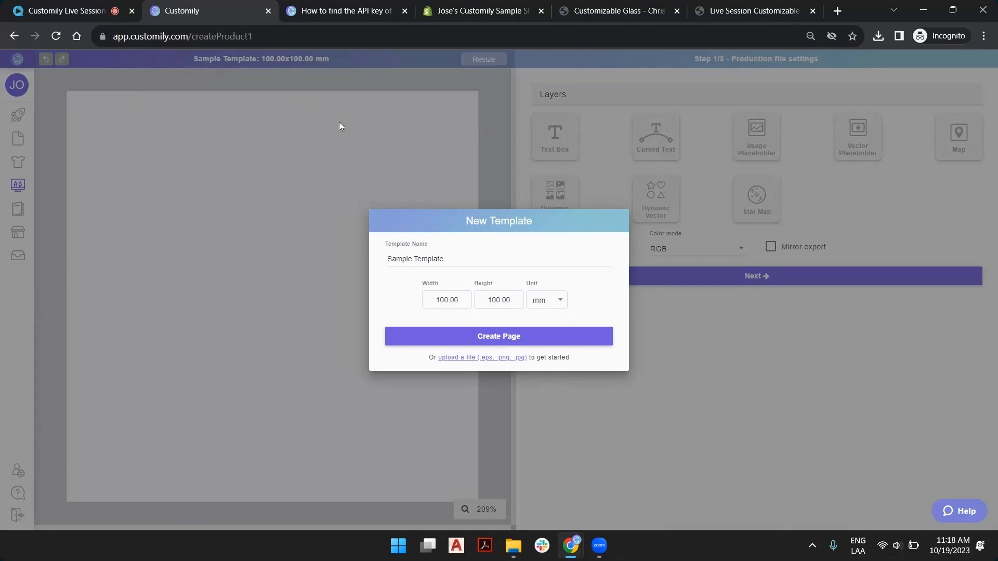
{"action": "left_click", "coordinate": [441, 258]}
{"action": "key", "text": "ctrl+a"}
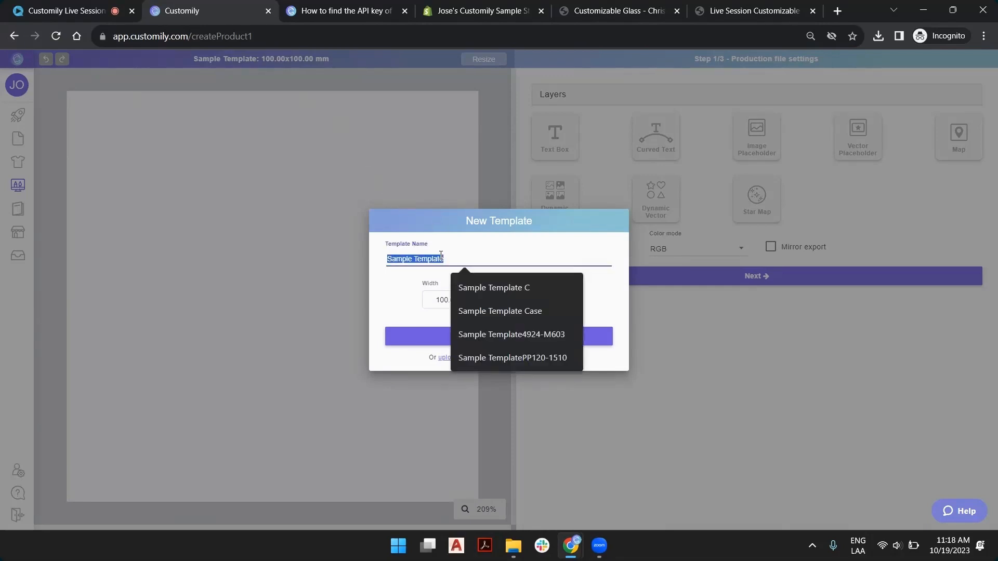
{"action": "type", "text": "Custom Glass Christmas"}
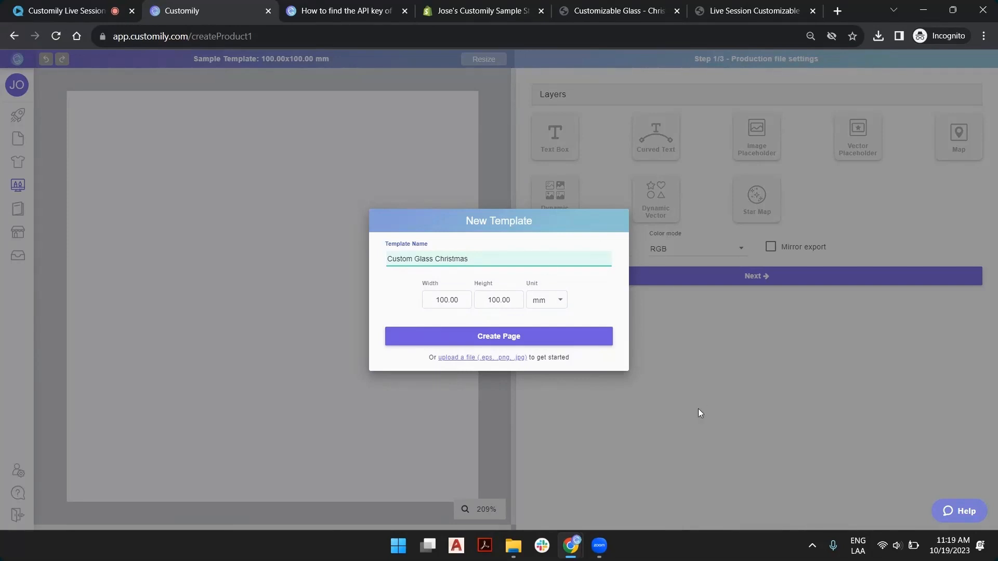
View Drinkware.jpg and Drinkware_print.png in the 10-19 folder to check the glass's print area dimensions, and return to the new template form
{"action": "left_click", "coordinate": [513, 553]}
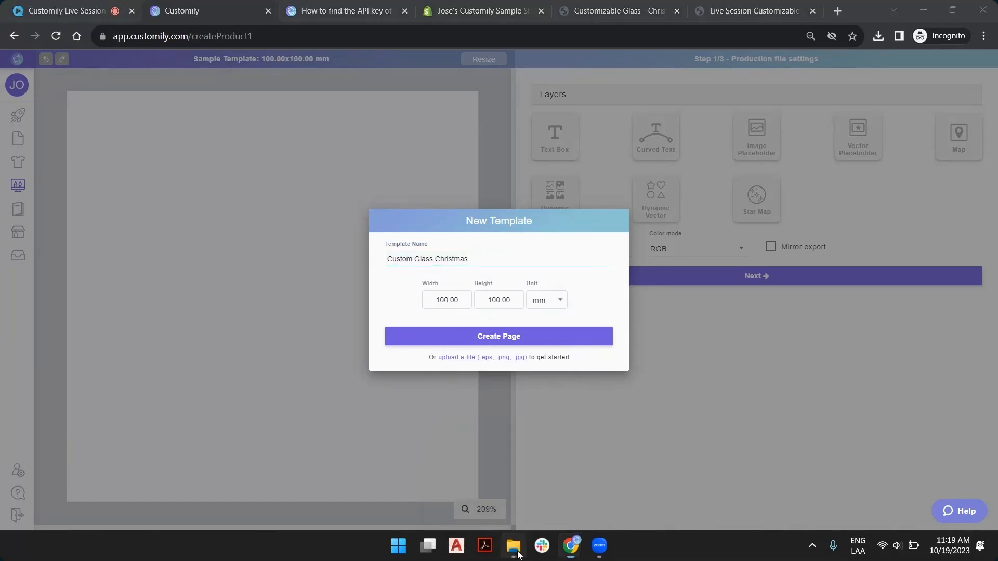
{"action": "left_click", "coordinate": [512, 38]}
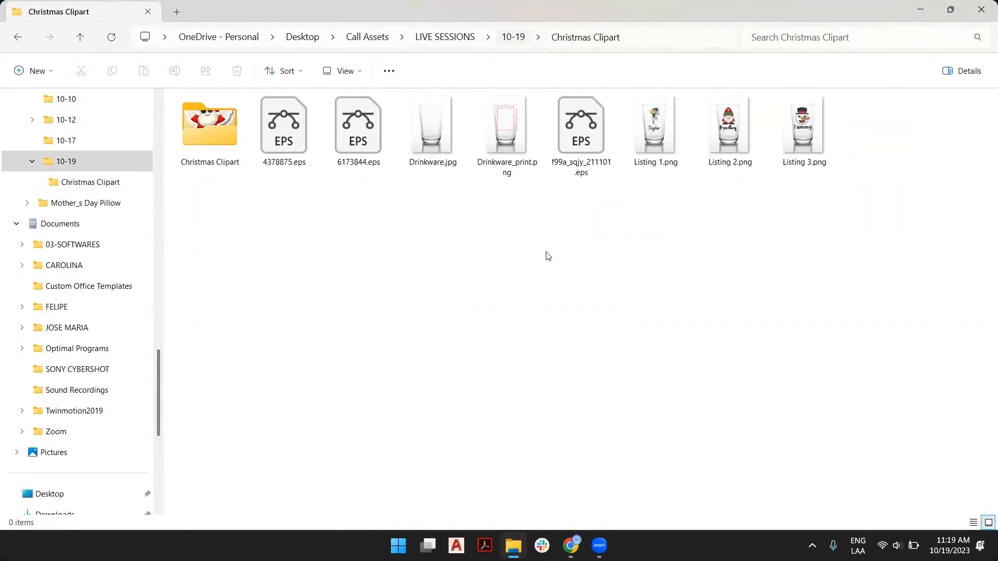
{"action": "left_click", "coordinate": [444, 143]}
{"action": "double_click", "coordinate": [441, 138]}
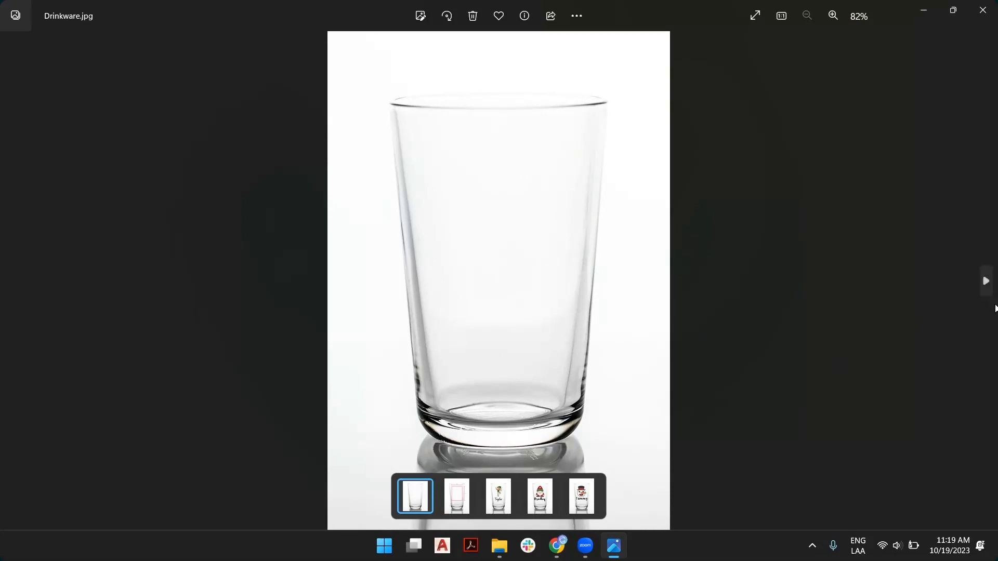
{"action": "left_click", "coordinate": [984, 282]}
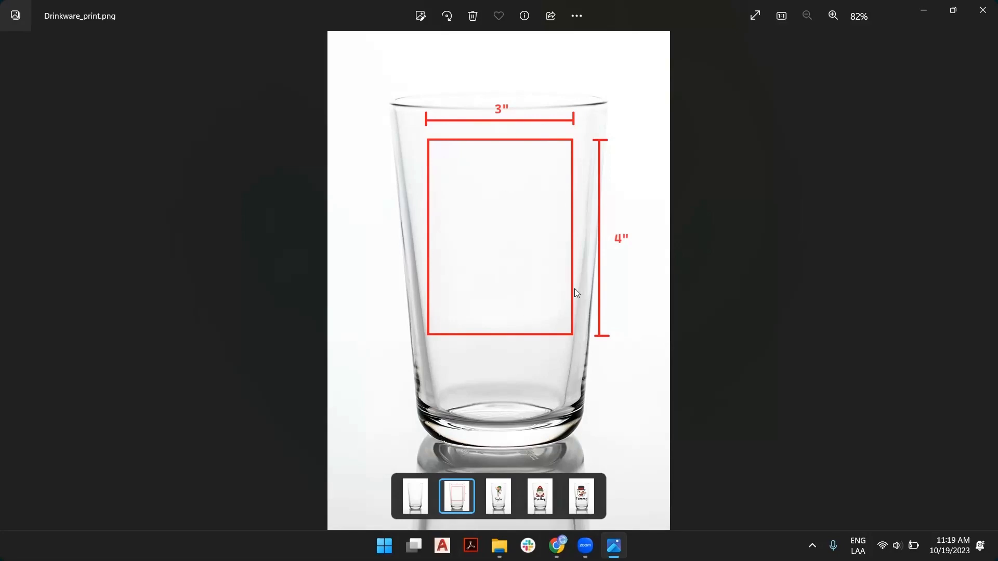
{"action": "key", "text": "alt+Tab"}
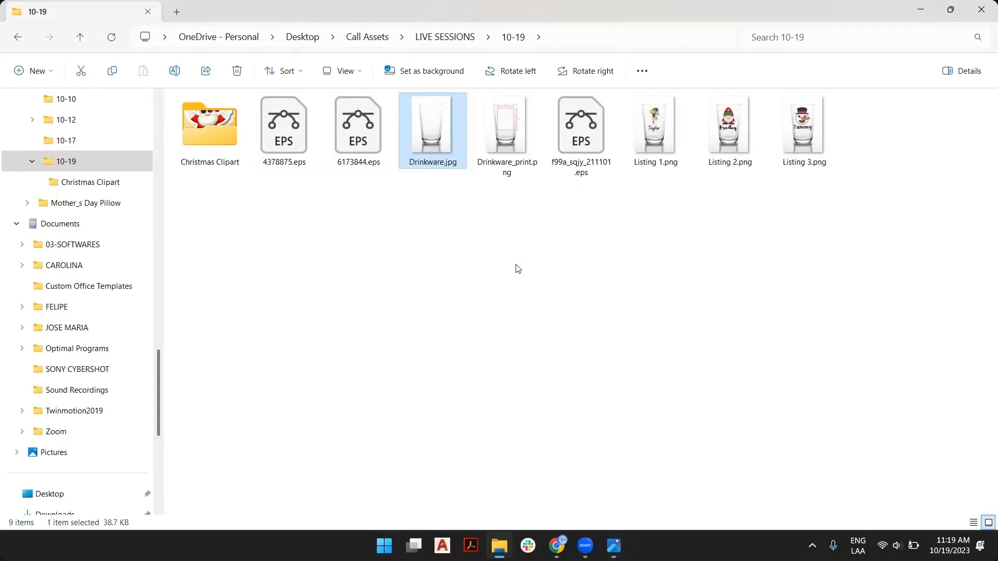
{"action": "key", "text": "alt+Tab"}
{"action": "key", "text": "alt+Tab"}
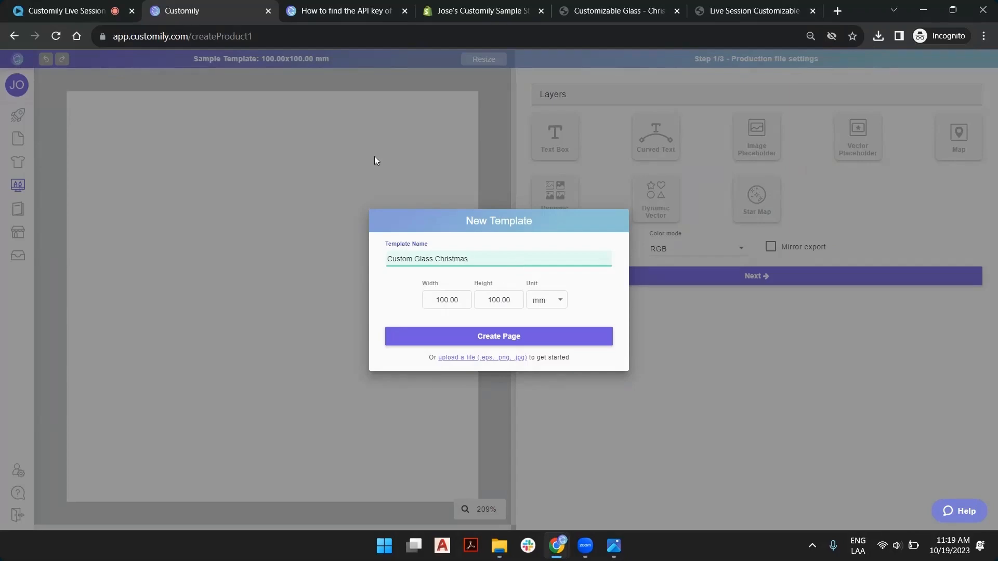
{"action": "left_click", "coordinate": [82, 10]}
{"action": "left_click", "coordinate": [179, 12]}
Create the template page in inches with a width of 3 and a height of 4
{"action": "left_click", "coordinate": [546, 302]}
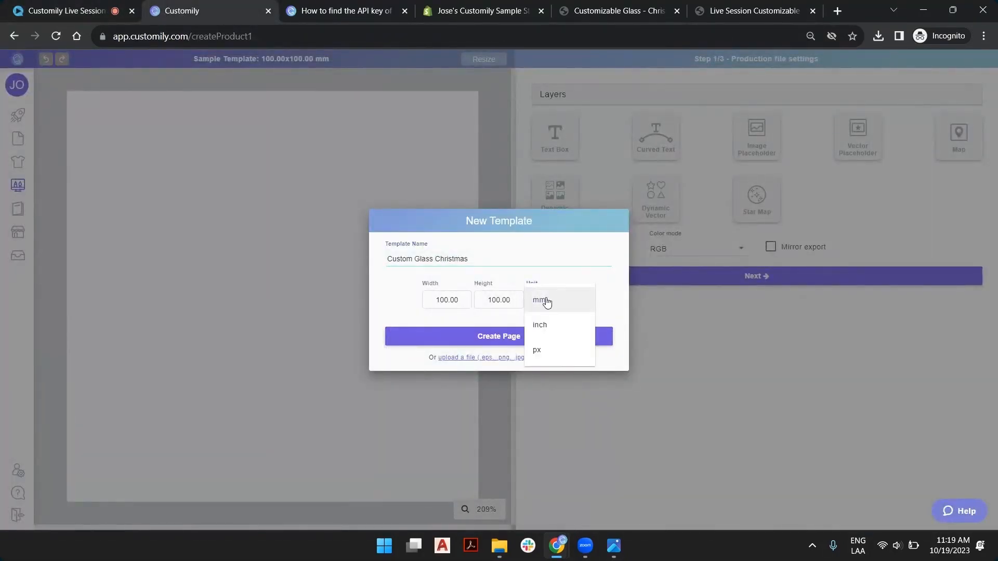
{"action": "left_click", "coordinate": [552, 331]}
{"action": "left_click_drag", "start_coordinate": [459, 300], "coordinate": [366, 302]}
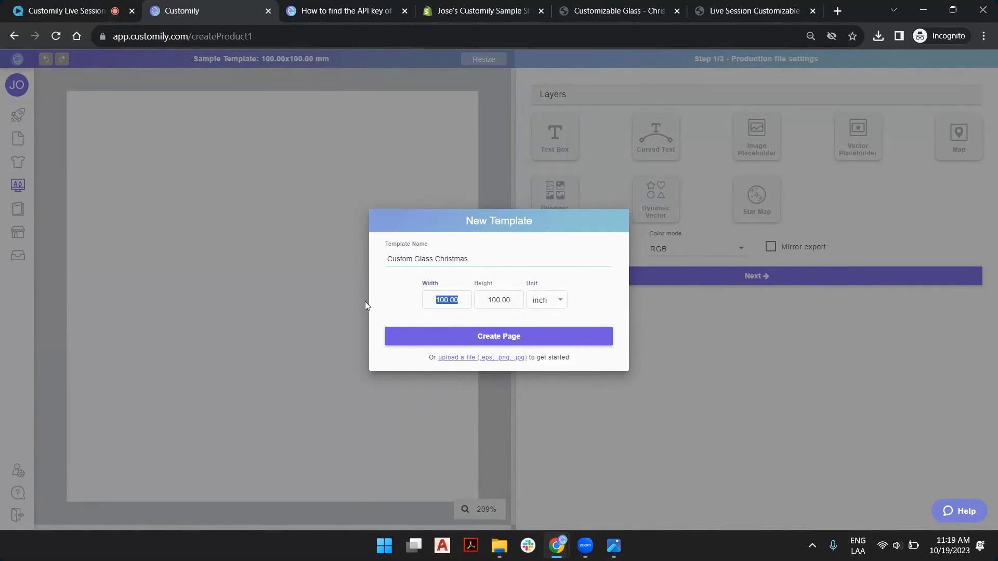
{"action": "type", "text": "3"}
{"action": "type", "text": "4"}
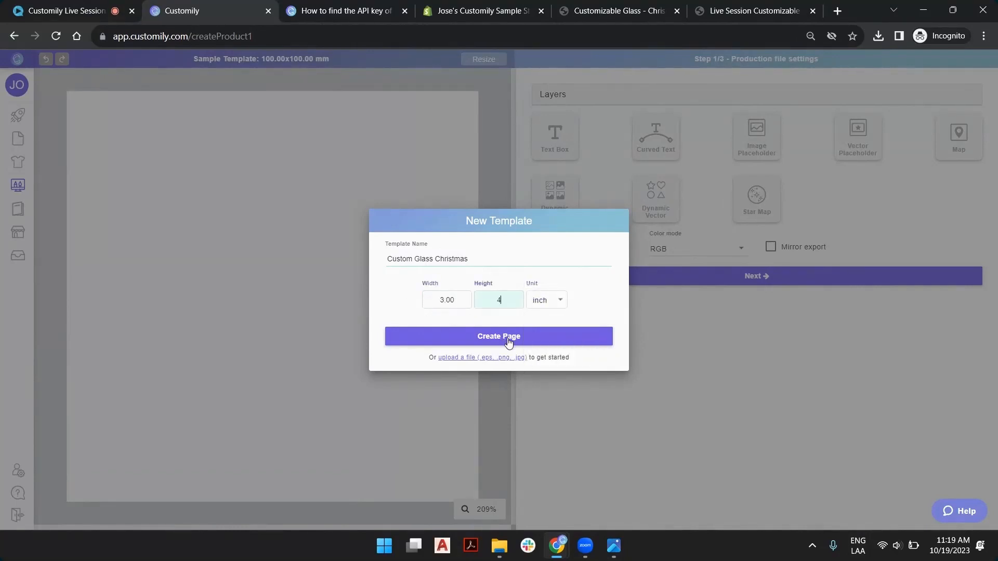
{"action": "left_click", "coordinate": [511, 341]}
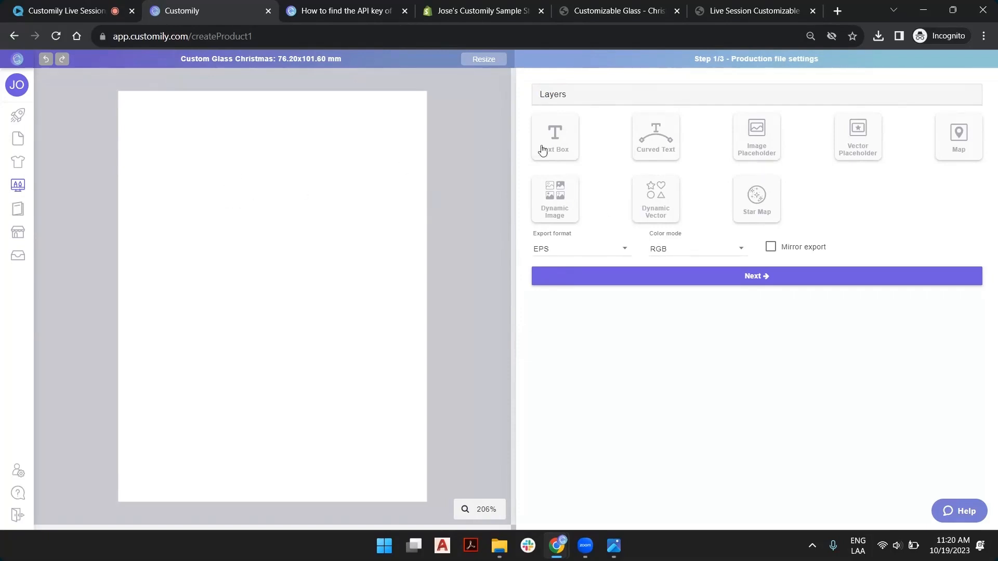
{"action": "left_click", "coordinate": [573, 206]}
{"action": "left_click", "coordinate": [761, 134]}
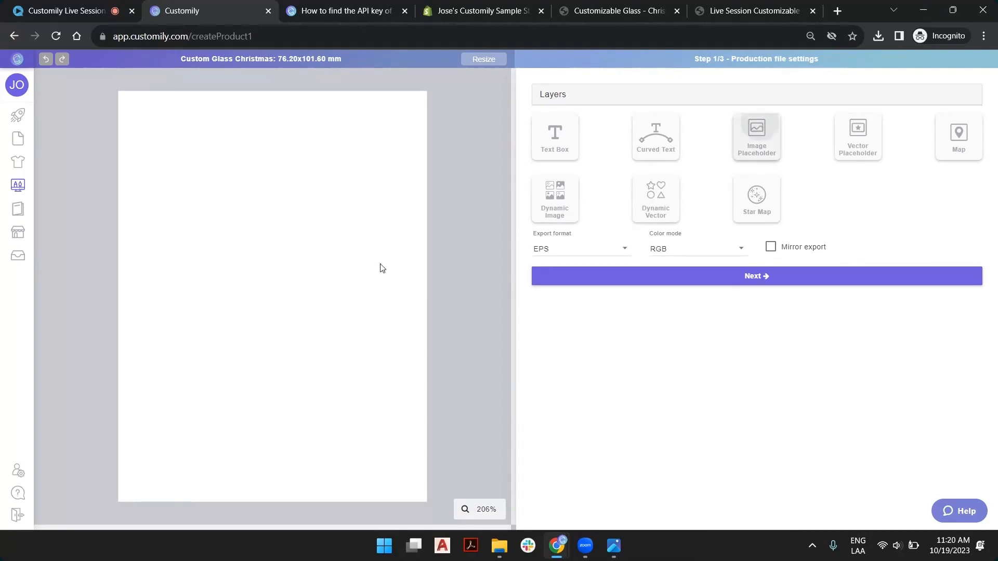
{"action": "left_click_drag", "start_coordinate": [276, 314], "coordinate": [287, 267]}
{"action": "left_click", "coordinate": [594, 270]}
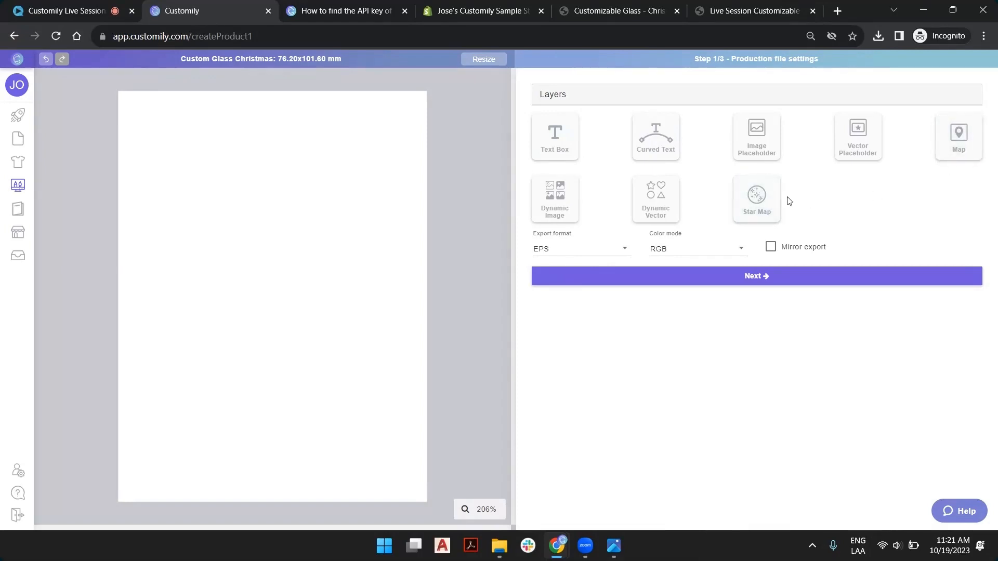
Check the finished Customizable Glass store page, and examine the images in the Christmas Clipart folder in File Explorer
{"action": "left_click", "coordinate": [628, 5]}
{"action": "scroll", "coordinate": [682, 210], "scroll_direction": "down", "scroll_amount": 3}
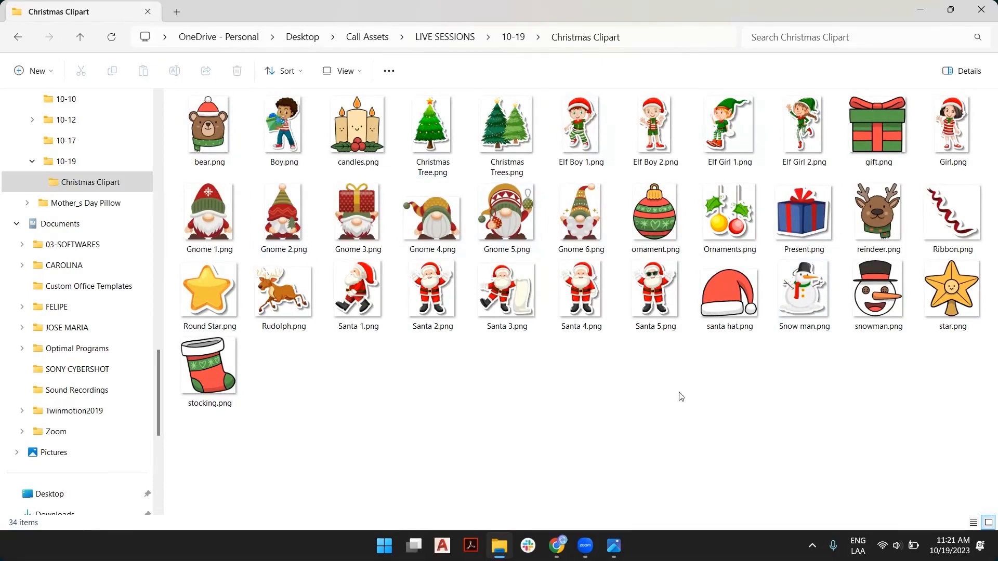
{"action": "left_click_drag", "start_coordinate": [192, 493], "coordinate": [982, 99]}
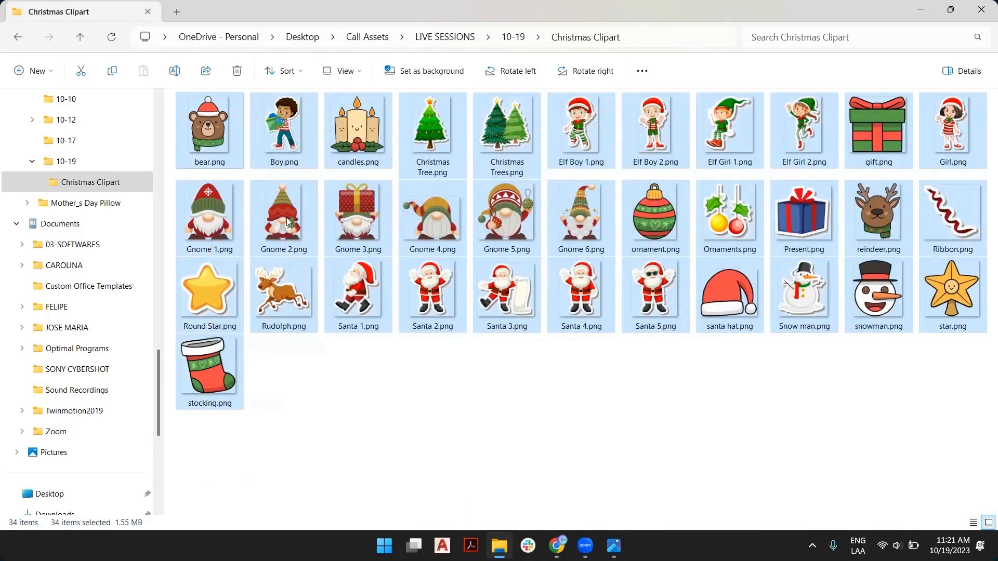
{"action": "left_click", "coordinate": [547, 411]}
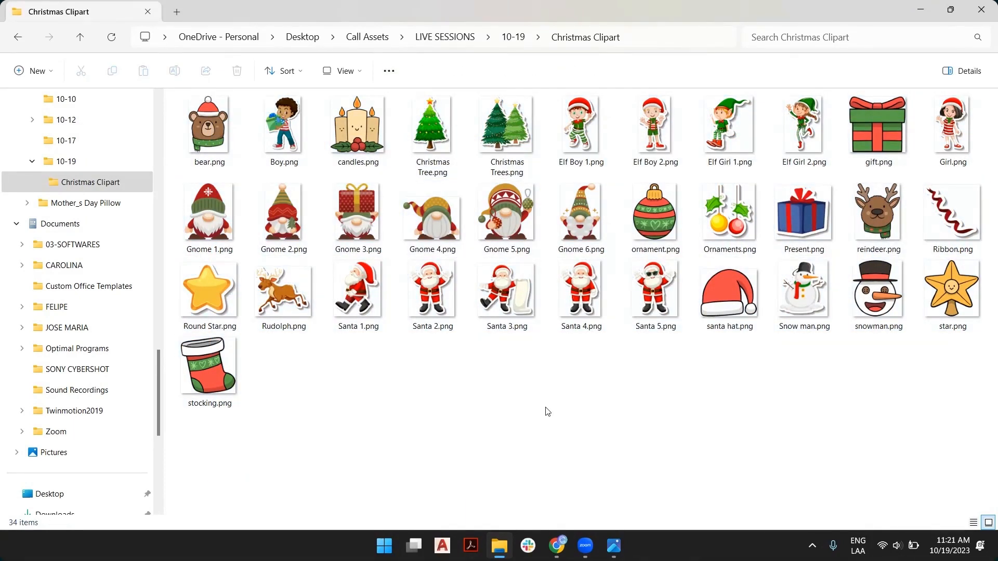
{"action": "left_click", "coordinate": [513, 37]}
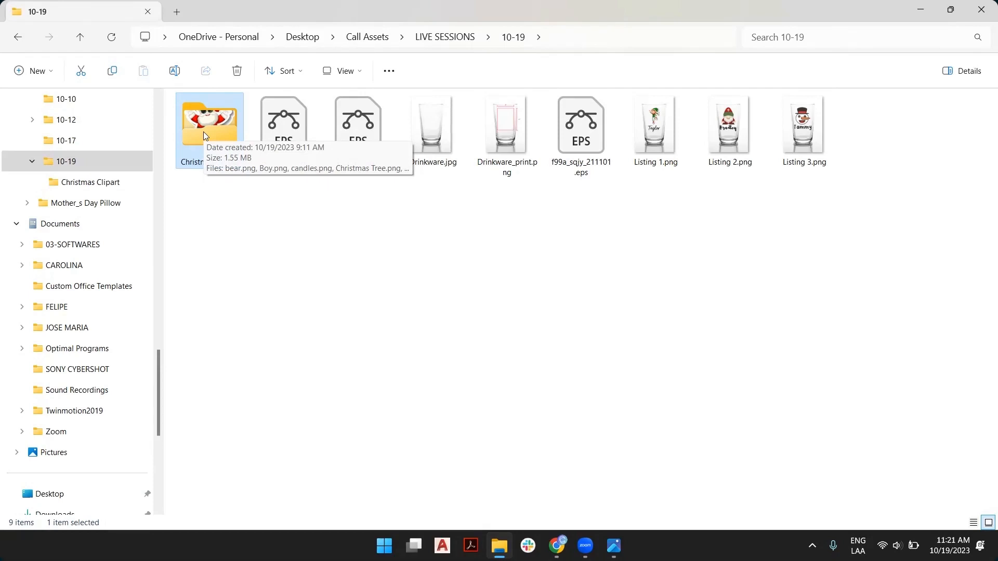
{"action": "double_click", "coordinate": [204, 134]}
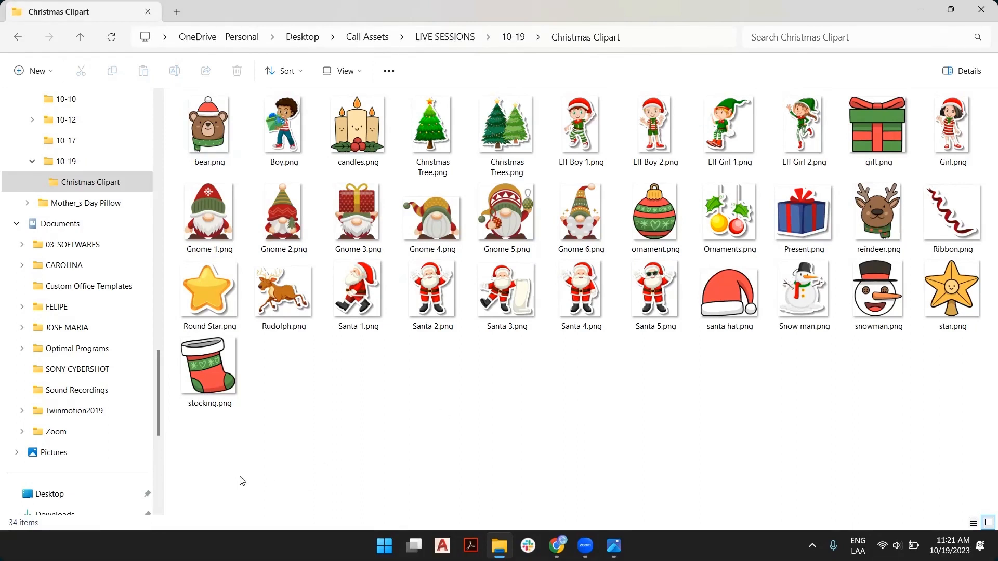
{"action": "left_click_drag", "start_coordinate": [229, 461], "coordinate": [303, 464]}
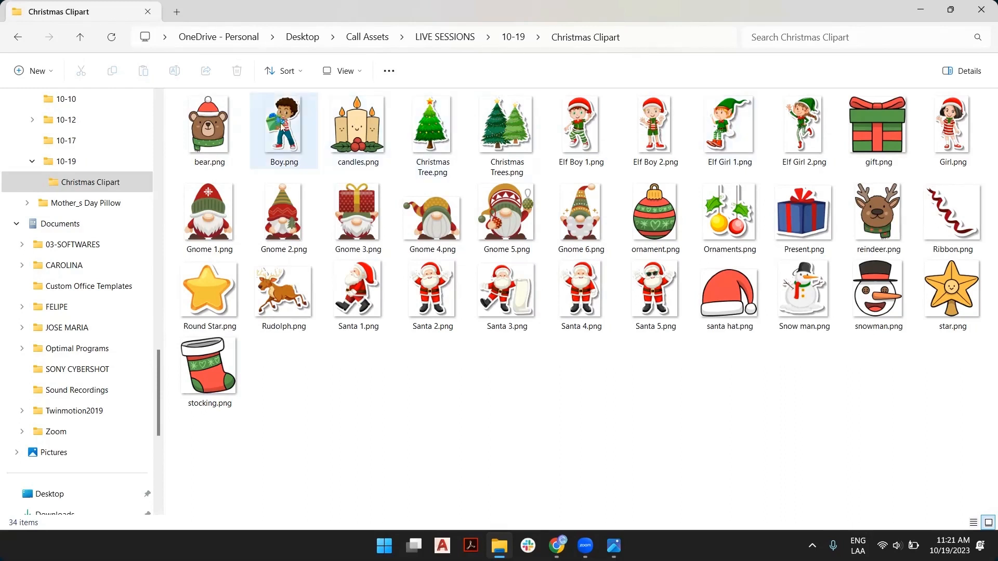
{"action": "left_click", "coordinate": [205, 134]}
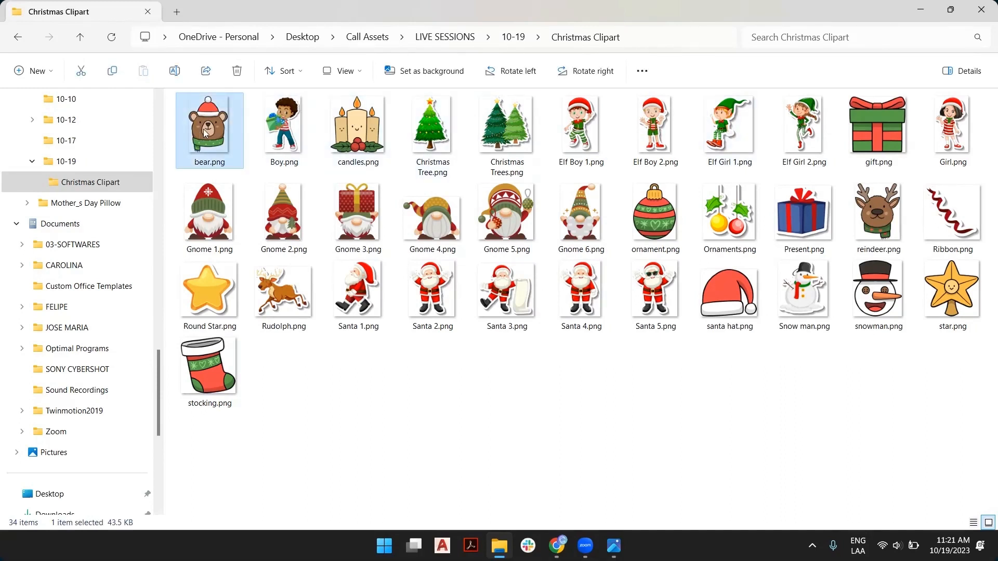
{"action": "left_click", "coordinate": [216, 217]}
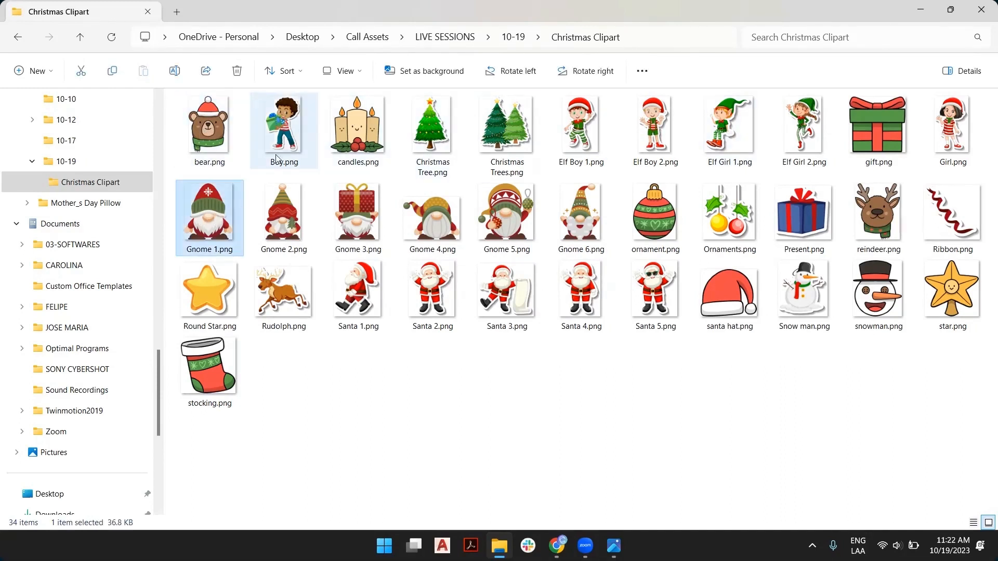
{"action": "left_click", "coordinate": [502, 123]}
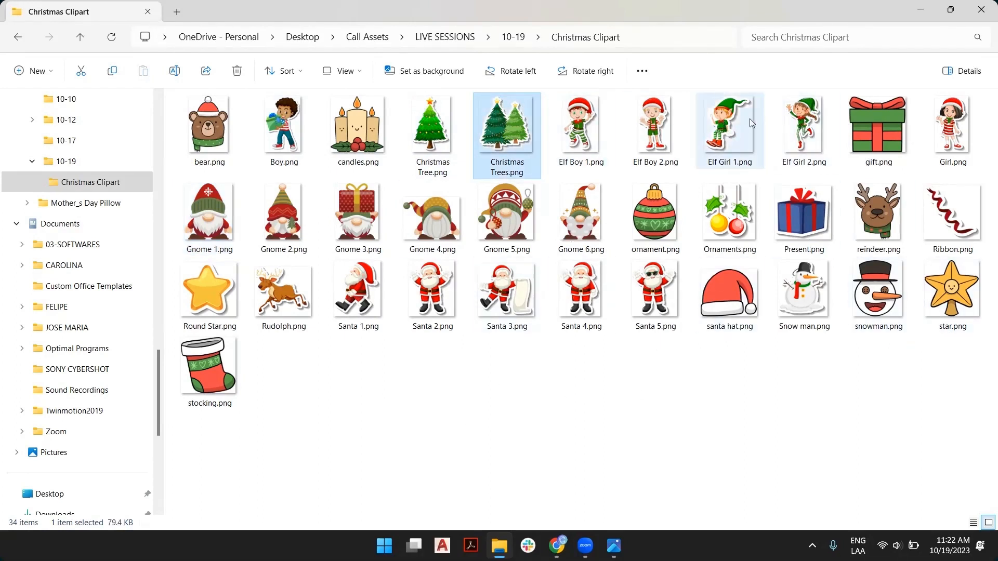
{"action": "left_click", "coordinate": [561, 441]}
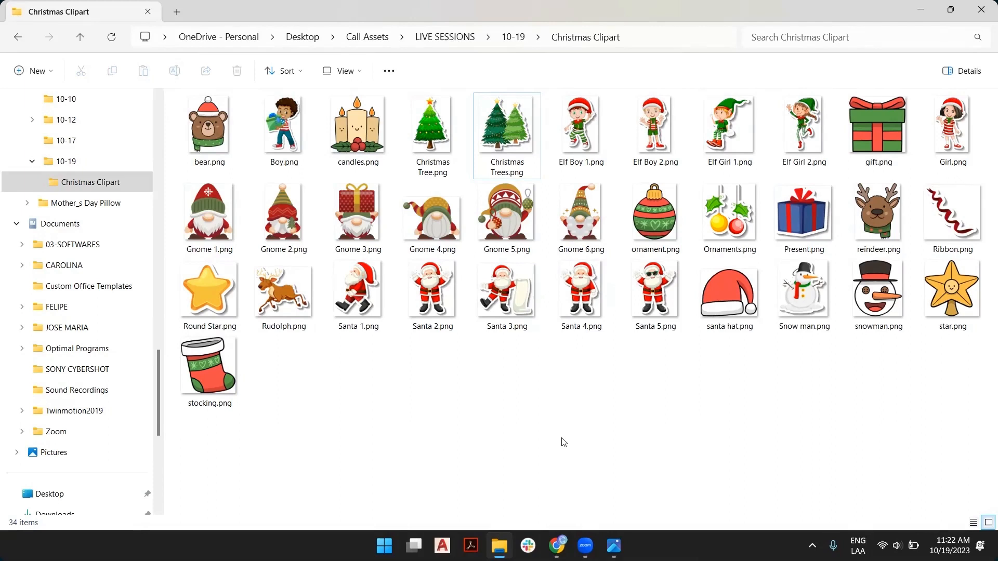
{"action": "left_click", "coordinate": [513, 38]}
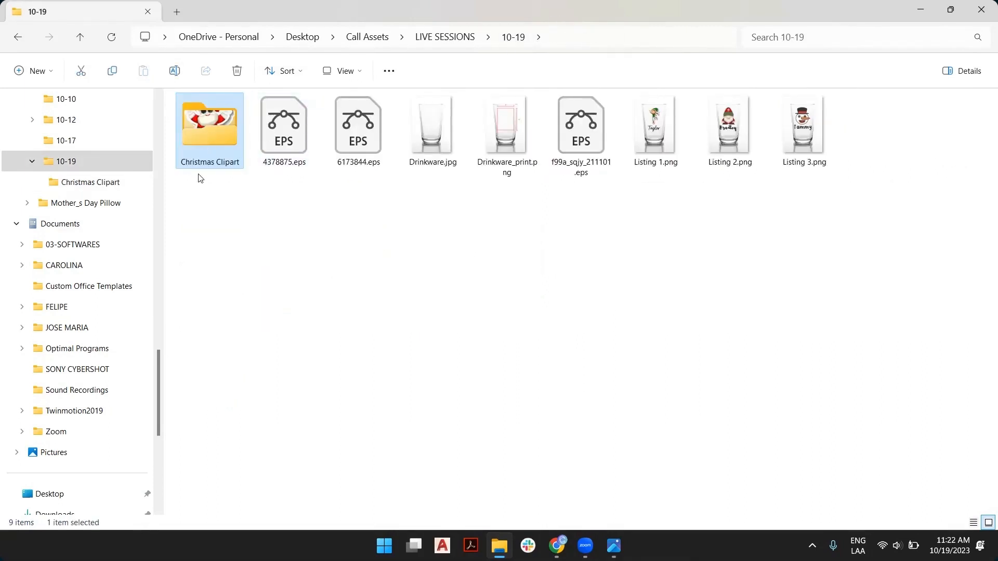
{"action": "double_click", "coordinate": [214, 121]}
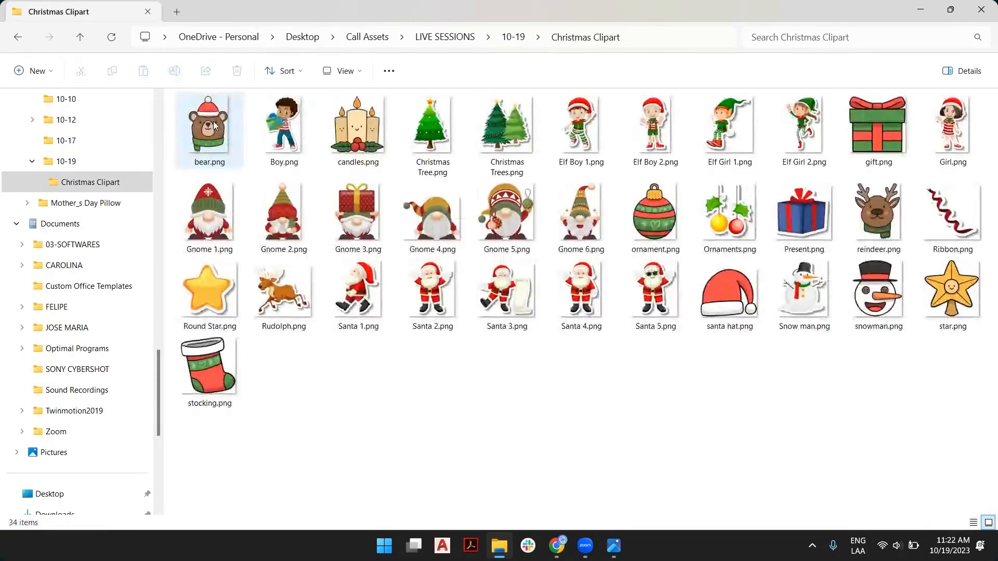
Create three new folders inside the Christmas Clipart folder
{"action": "left_click", "coordinate": [34, 71]}
{"action": "left_click", "coordinate": [52, 95]}
{"action": "left_click", "coordinate": [36, 70]}
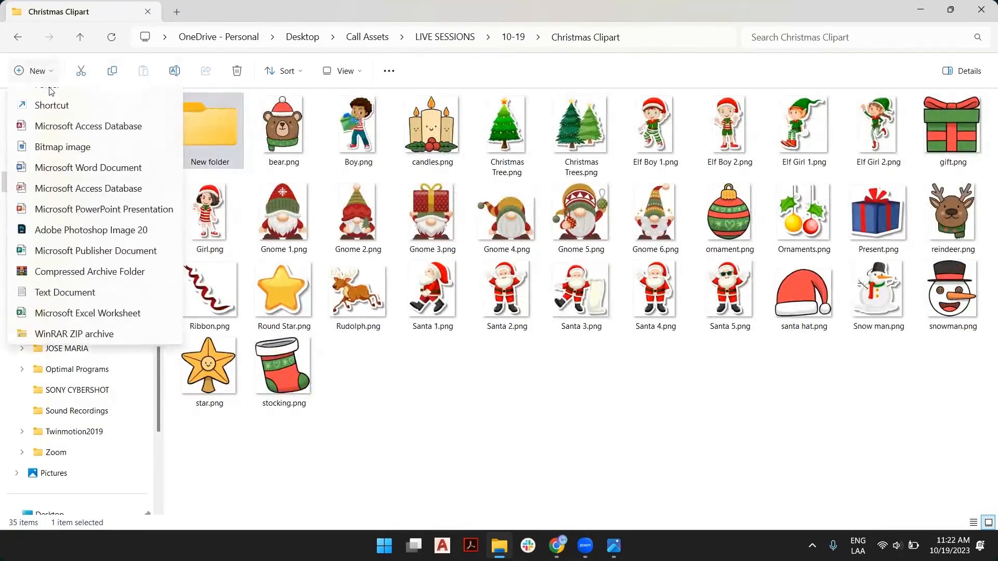
{"action": "left_click", "coordinate": [39, 98]}
{"action": "left_click", "coordinate": [48, 76]}
{"action": "left_click", "coordinate": [42, 99]}
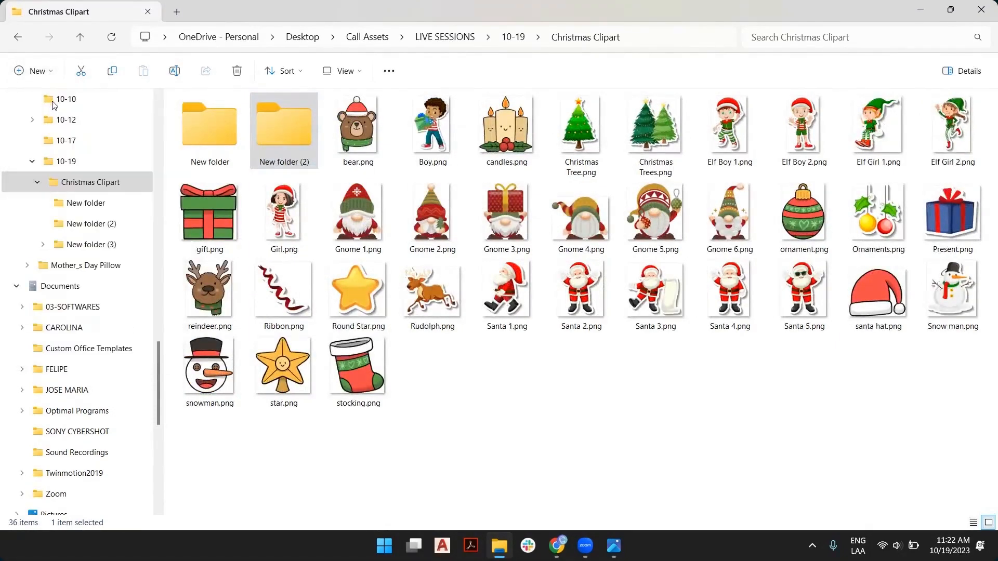
Rename the first new folder as Icons
{"action": "left_click", "coordinate": [211, 163]}
{"action": "left_click", "coordinate": [213, 163]}
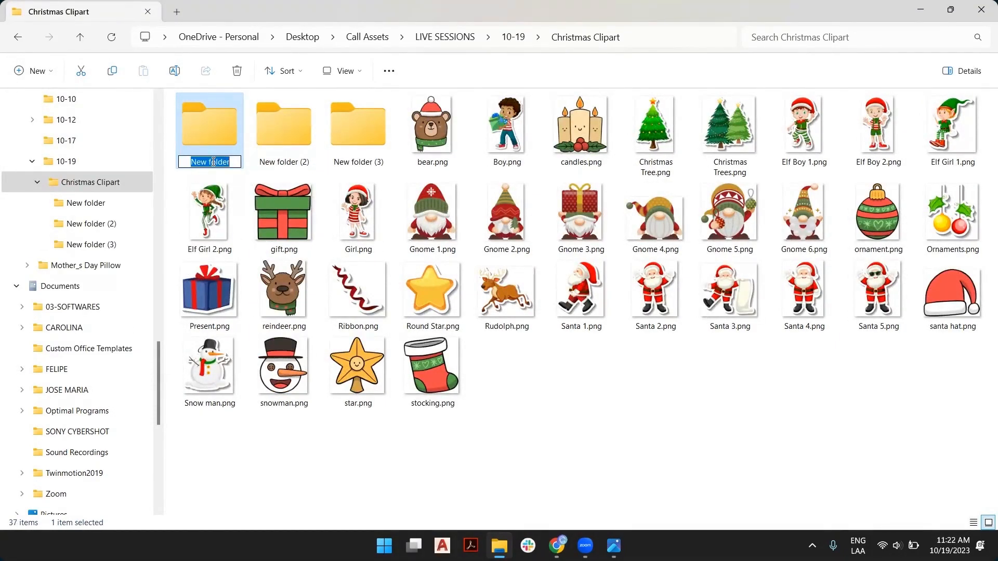
{"action": "type", "text": "Icons"}
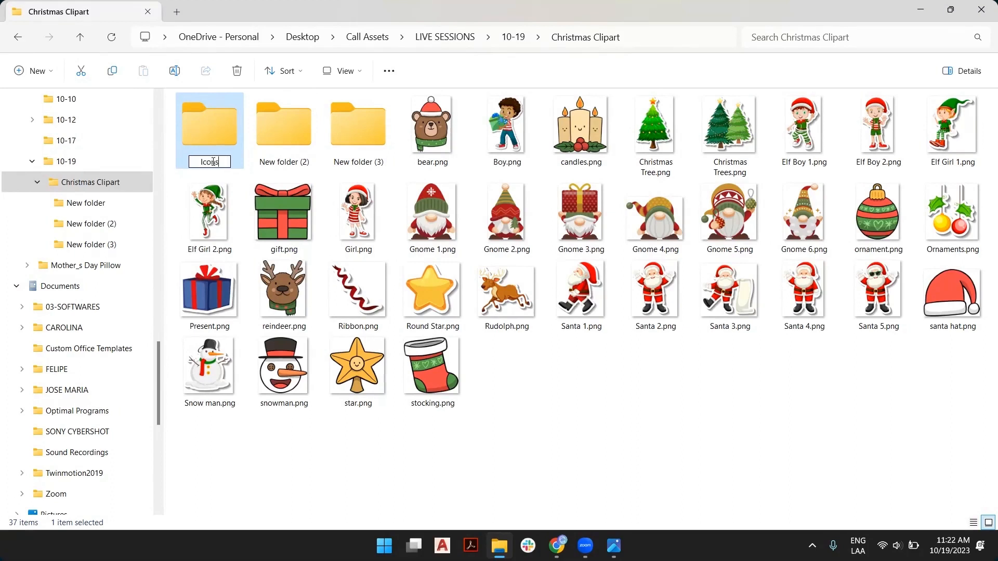
{"action": "key", "text": "Return"}
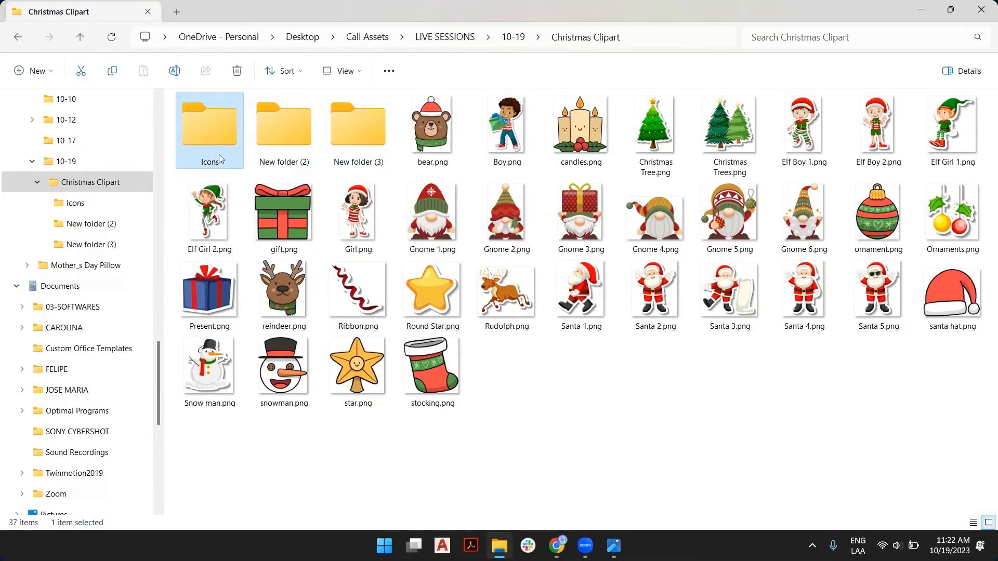
Move the bear, candles, gift, ornament, reindeer, santa hat, snowman, star and stocking images into the Icons folder
{"action": "left_click", "coordinate": [433, 130]}
{"action": "left_click", "coordinate": [593, 130], "text": "ctrl"}
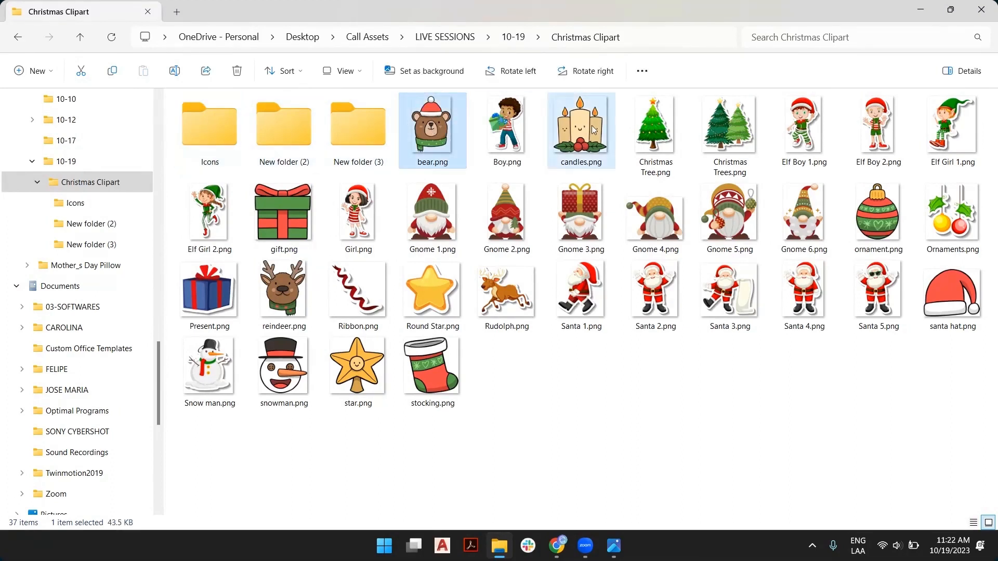
{"action": "left_click", "coordinate": [284, 213], "text": "ctrl"}
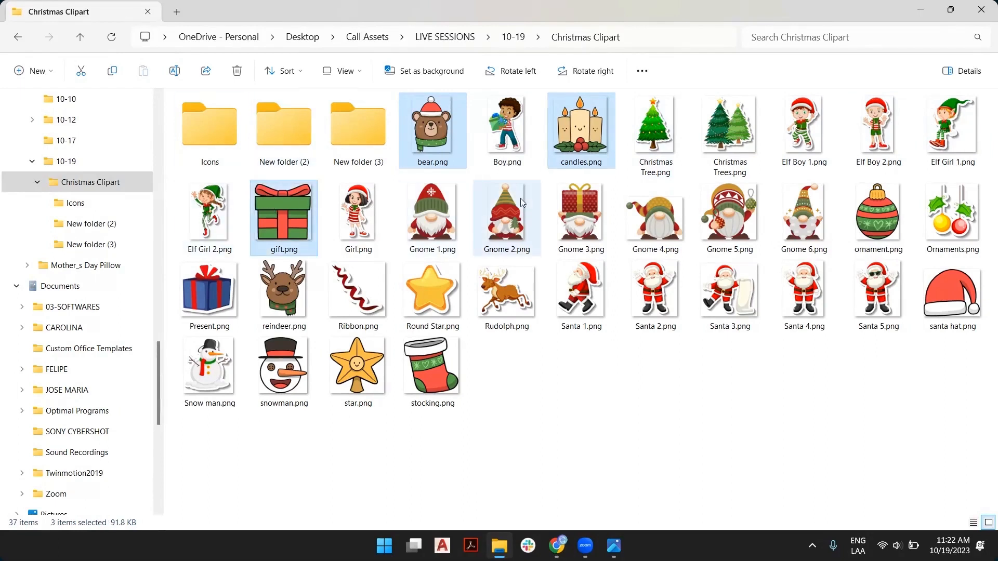
{"action": "left_click", "coordinate": [863, 205], "text": "ctrl"}
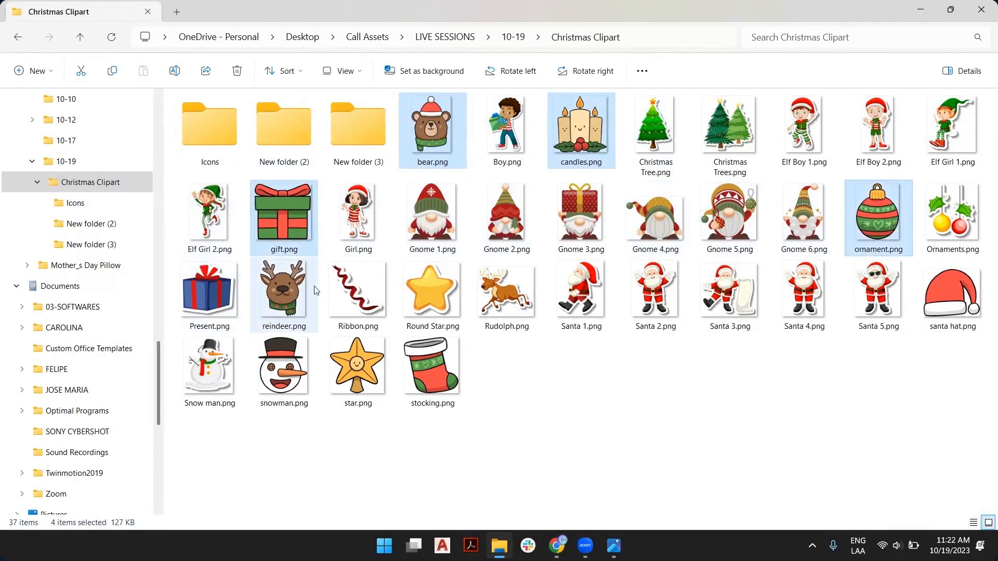
{"action": "left_click", "coordinate": [294, 292], "text": "ctrl"}
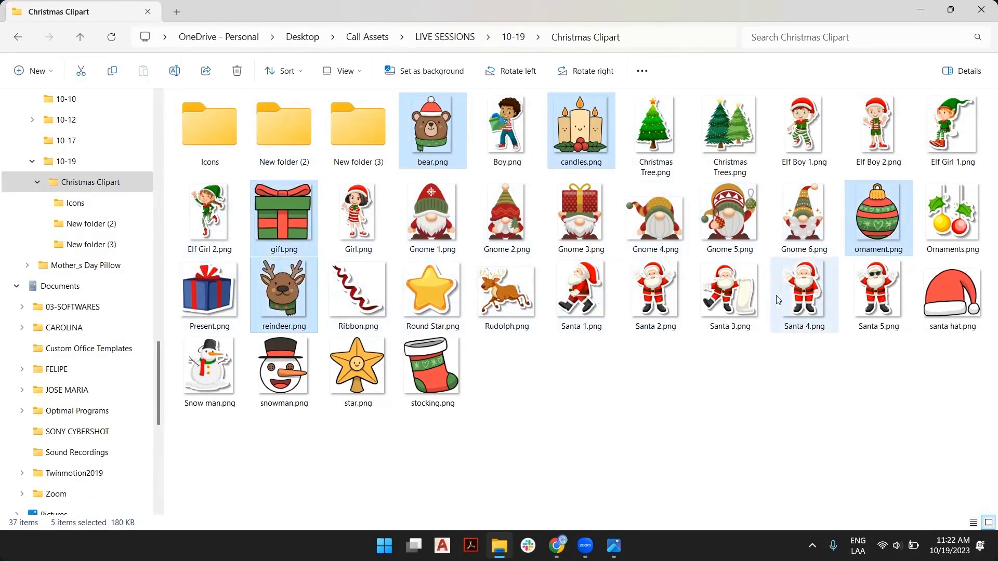
{"action": "left_click", "coordinate": [947, 296], "text": "ctrl"}
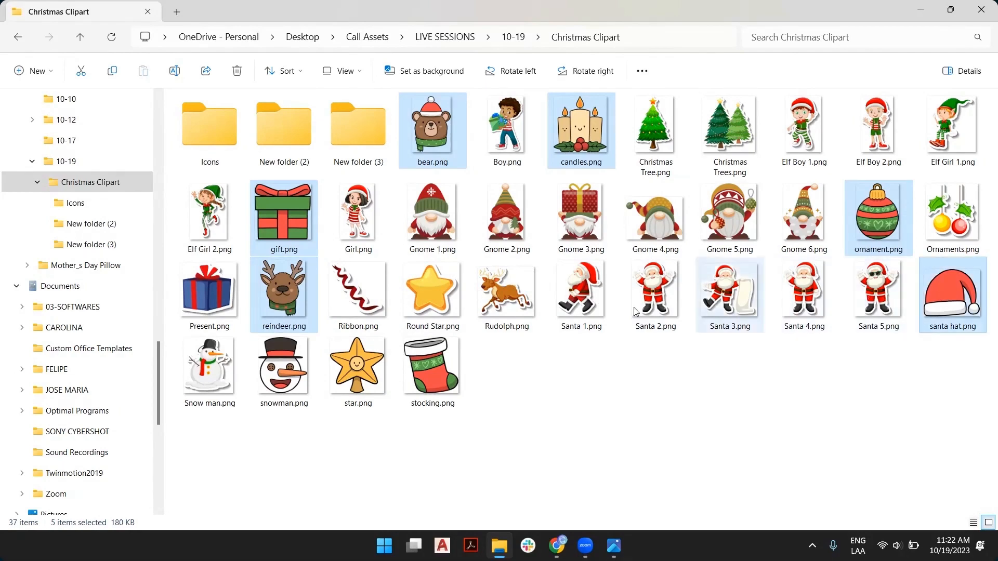
{"action": "left_click", "coordinate": [283, 370], "text": "ctrl"}
{"action": "left_click", "coordinate": [432, 370], "text": "ctrl"}
{"action": "left_click_drag", "start_coordinate": [457, 145], "coordinate": [214, 135]}
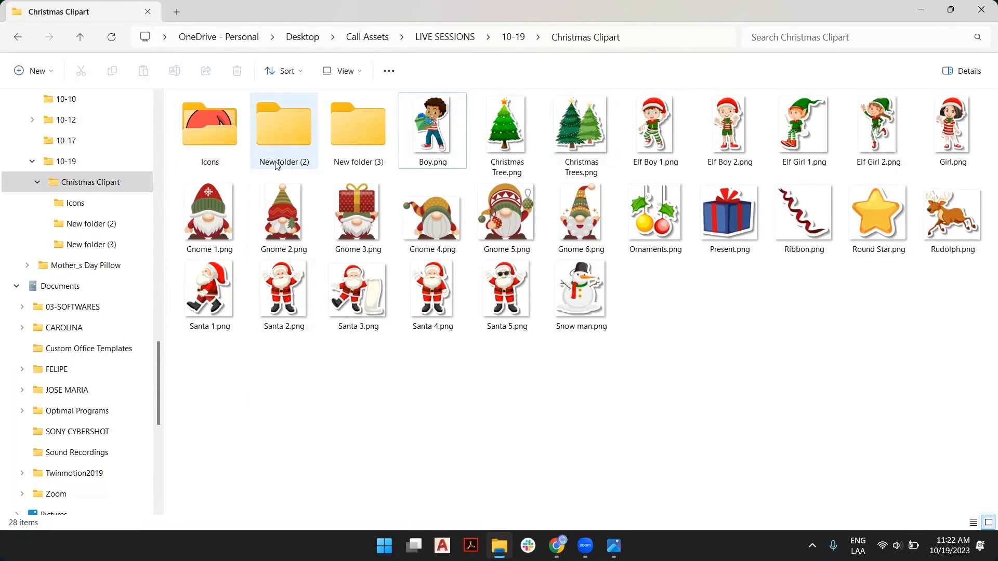
Rename New folder (2) as Gnomes and move Gnome 1.png through Gnome 6.png into it
{"action": "left_click", "coordinate": [282, 167]}
{"action": "left_click", "coordinate": [281, 165]}
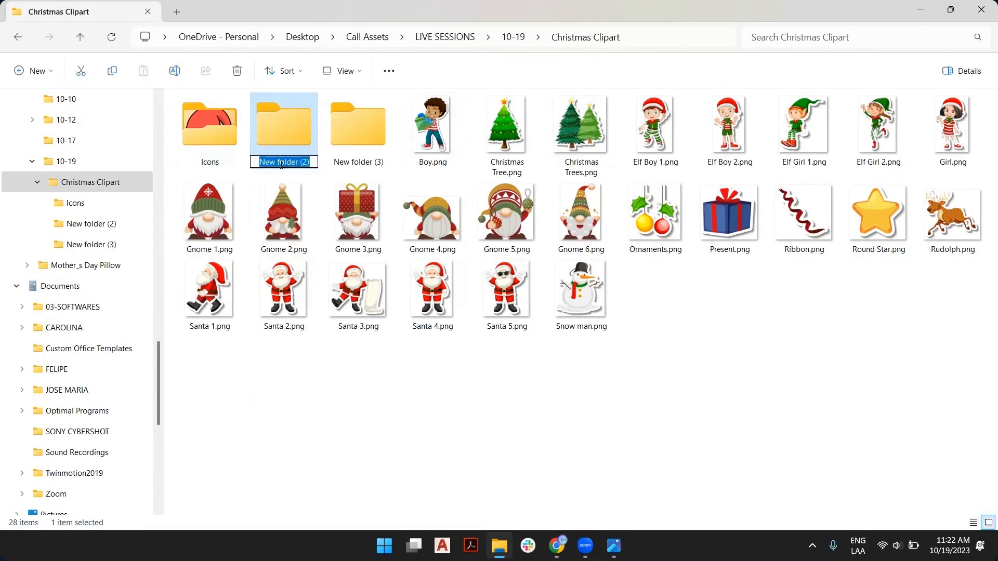
{"action": "type", "text": "Gnomes"}
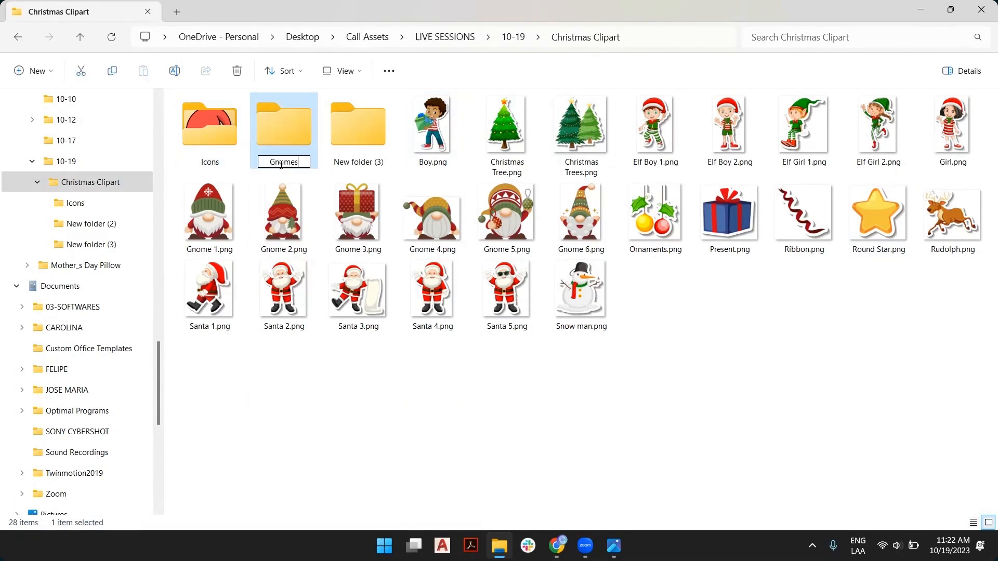
{"action": "key", "text": "Return"}
{"action": "left_click", "coordinate": [215, 218]}
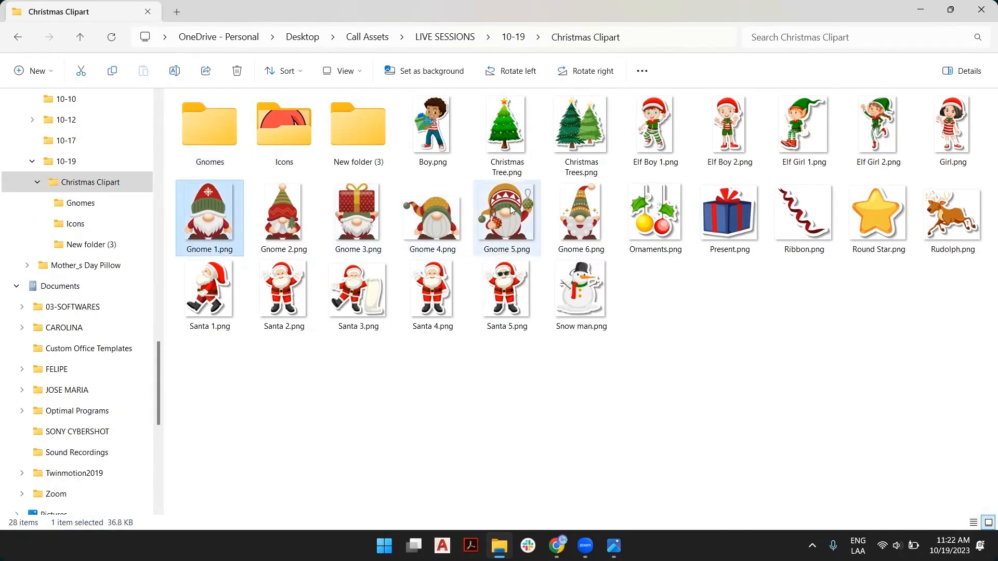
{"action": "left_click", "coordinate": [600, 216], "text": "shift"}
{"action": "left_click_drag", "start_coordinate": [254, 228], "coordinate": [201, 144]}
Rename the remaining new folder as Characters
{"action": "left_click", "coordinate": [364, 136]}
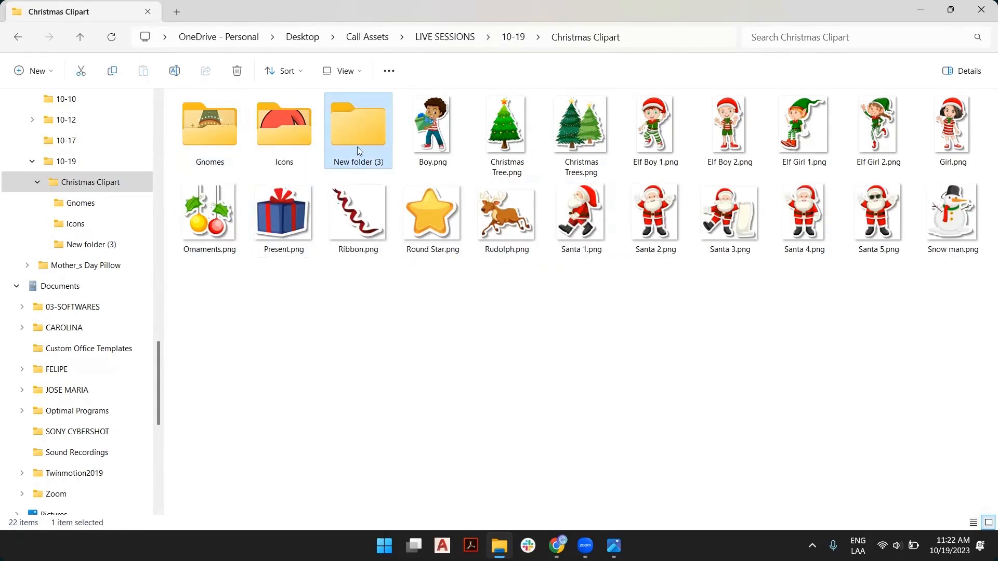
{"action": "left_click", "coordinate": [364, 162]}
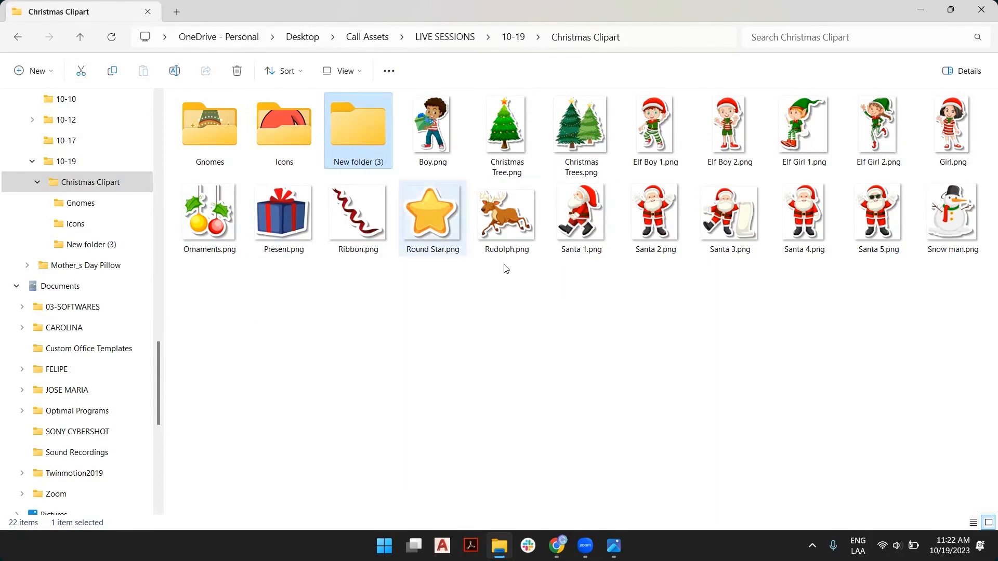
{"action": "type", "text": "Characters"}
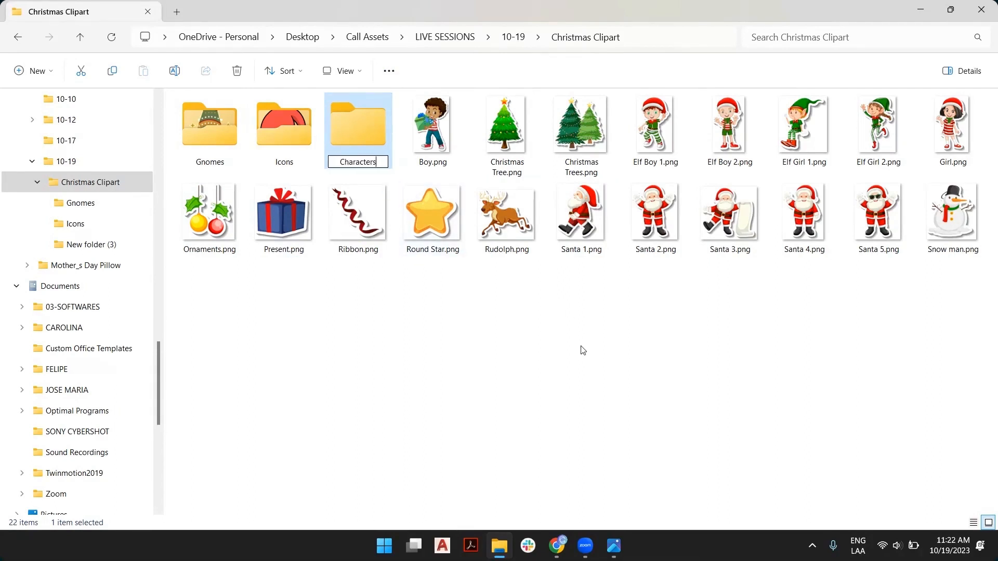
{"action": "key", "text": "Return"}
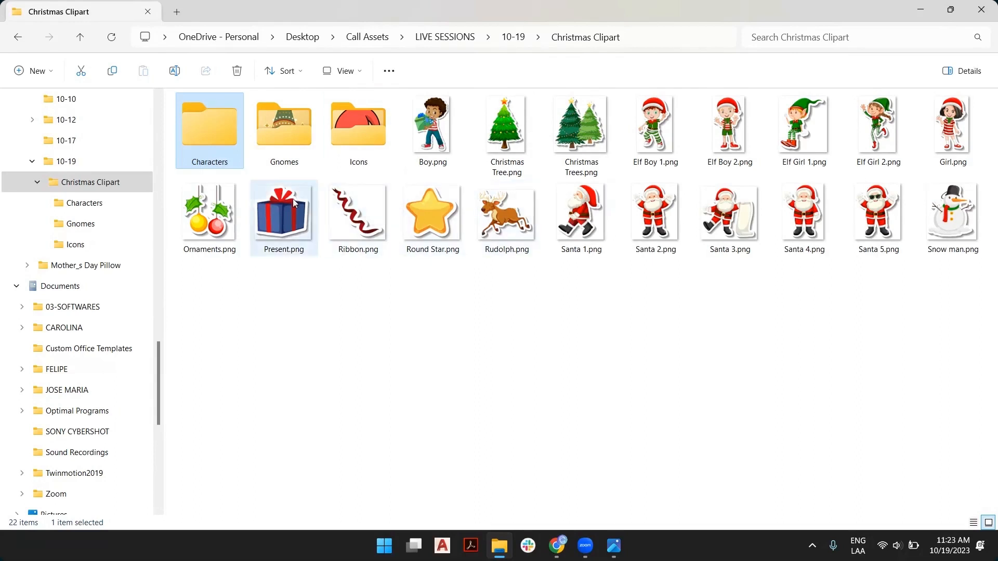
Rename the single-tree image Christmas Tree.png as 1 Christmas Tree.png
{"action": "left_click", "coordinate": [421, 129]}
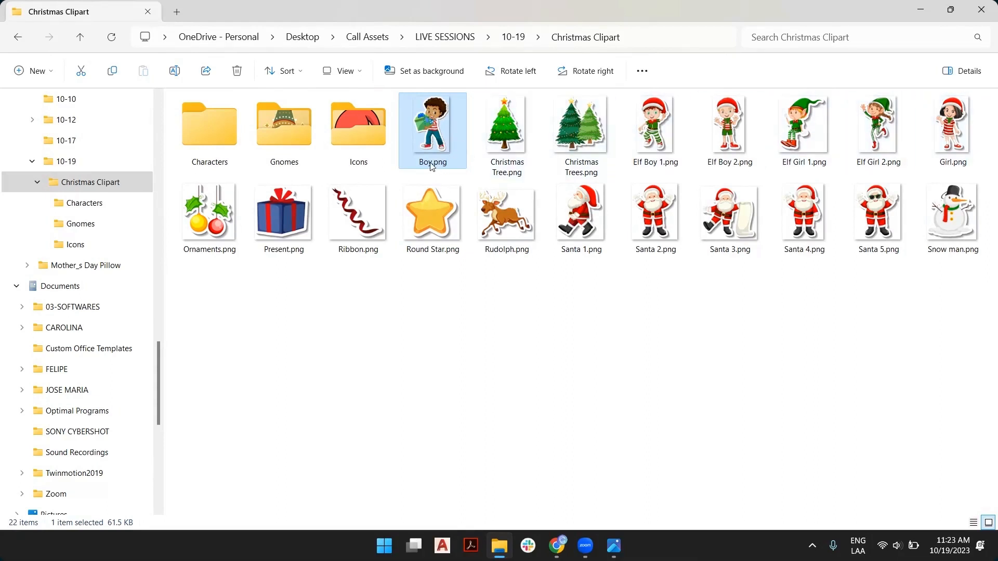
{"action": "left_click", "coordinate": [504, 153]}
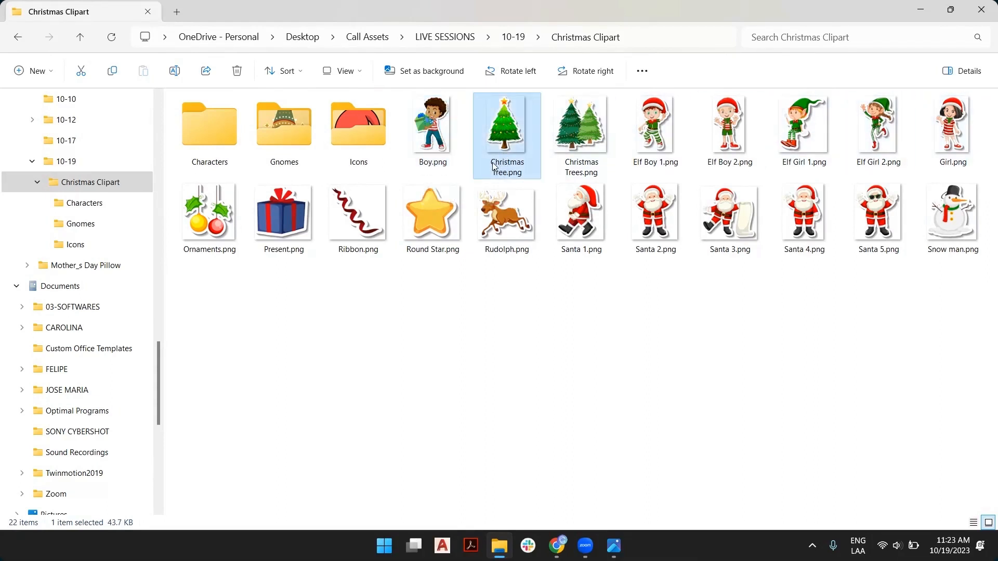
{"action": "left_click", "coordinate": [493, 166]}
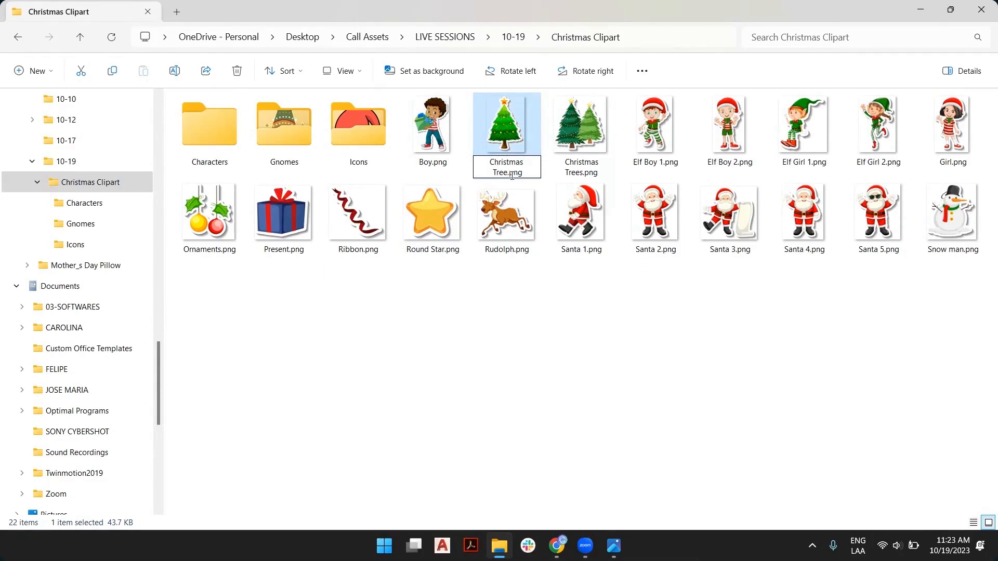
{"action": "type", "text": "1"}
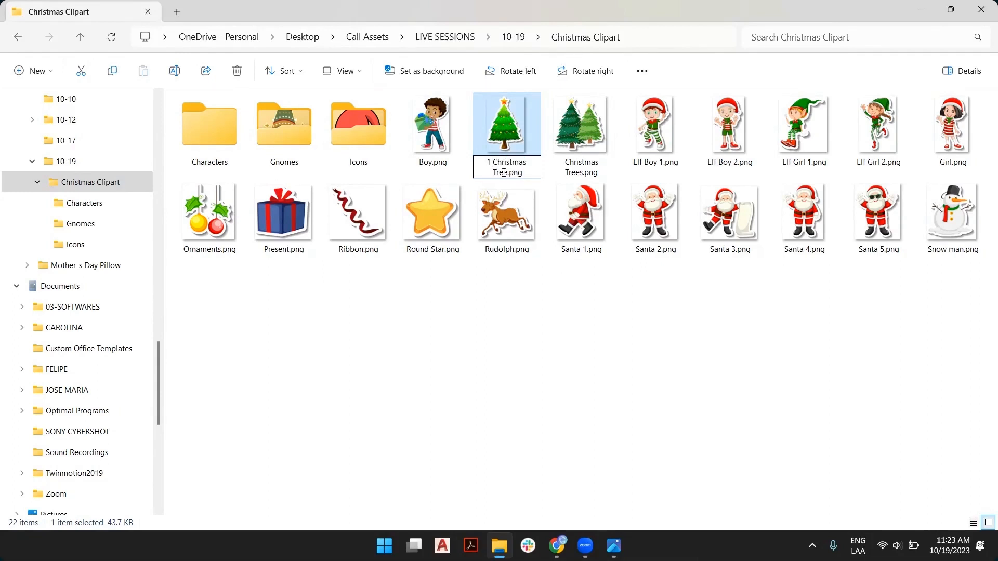
Rename the two-tree image Christmas Trees.png as 2 Christmas Trees.png
{"action": "left_click", "coordinate": [568, 170]}
{"action": "left_click", "coordinate": [565, 169]}
{"action": "key", "text": "Home"}
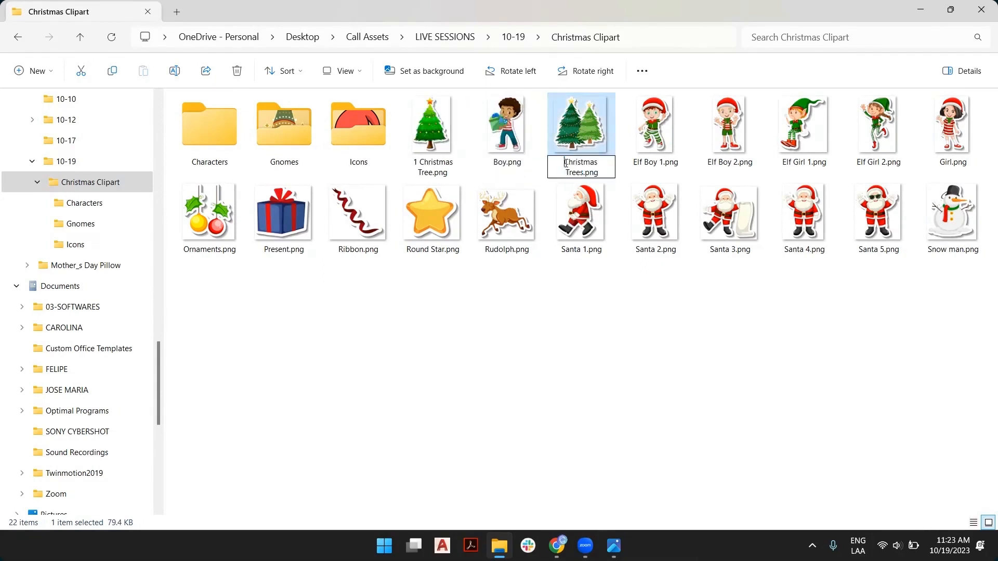
{"action": "type", "text": "1"}
{"action": "key", "text": "Return"}
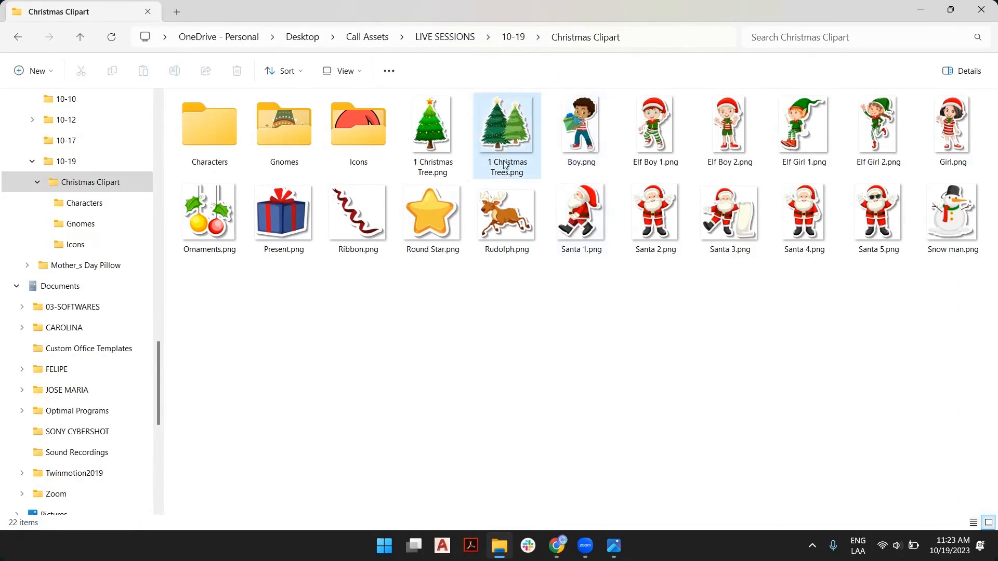
{"action": "left_click", "coordinate": [489, 168]}
{"action": "left_click", "coordinate": [489, 164]}
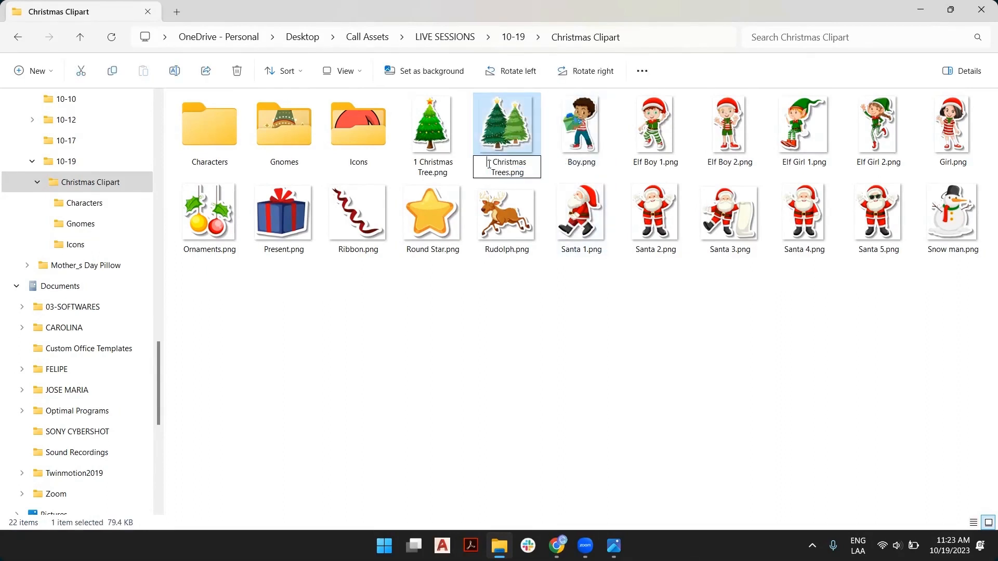
{"action": "type", "text": "2"}
{"action": "left_click", "coordinate": [544, 238]}
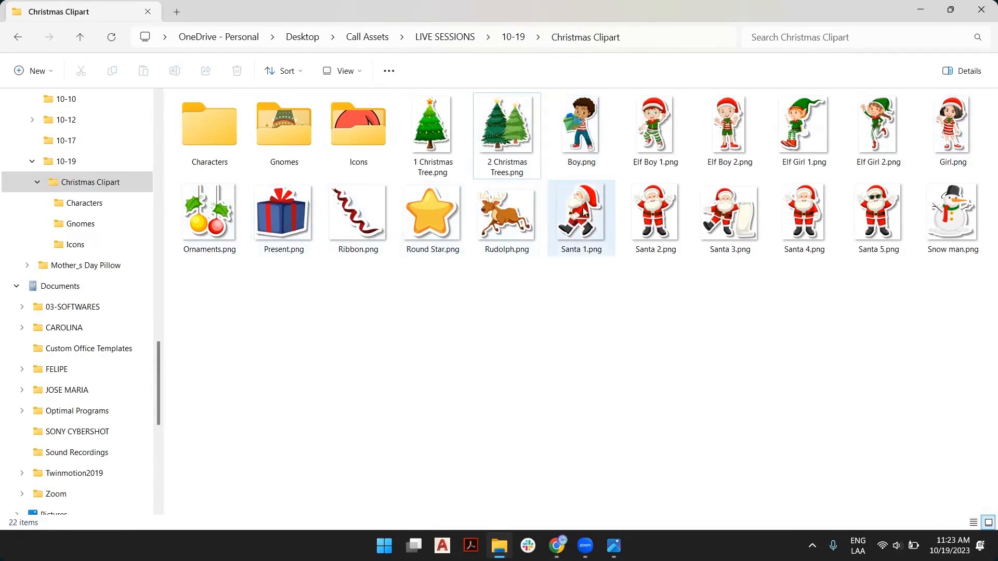
Rename the image Snow man.png as Red Snow man.png
{"action": "left_click", "coordinate": [935, 256]}
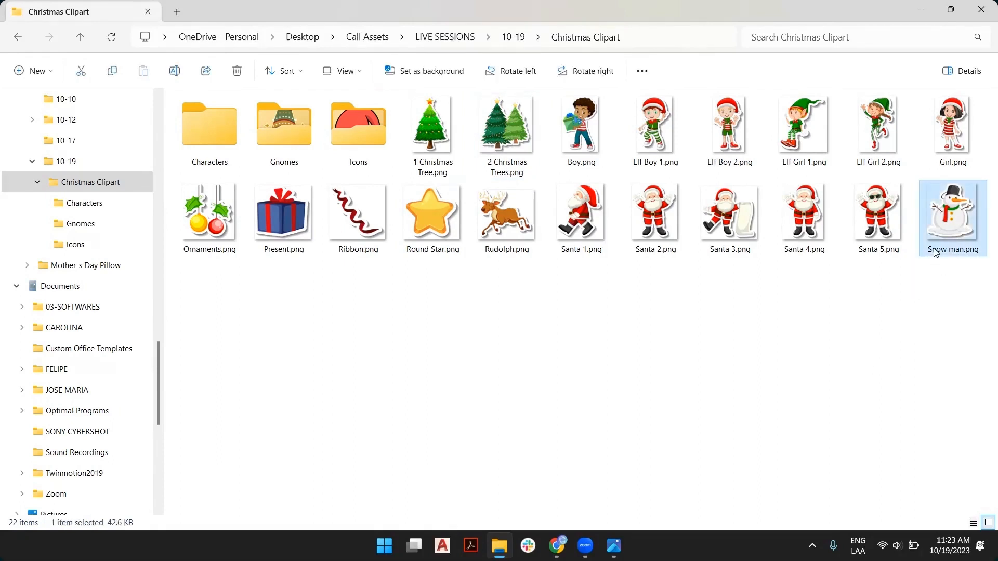
{"action": "left_click", "coordinate": [933, 250]}
{"action": "left_click", "coordinate": [928, 250]}
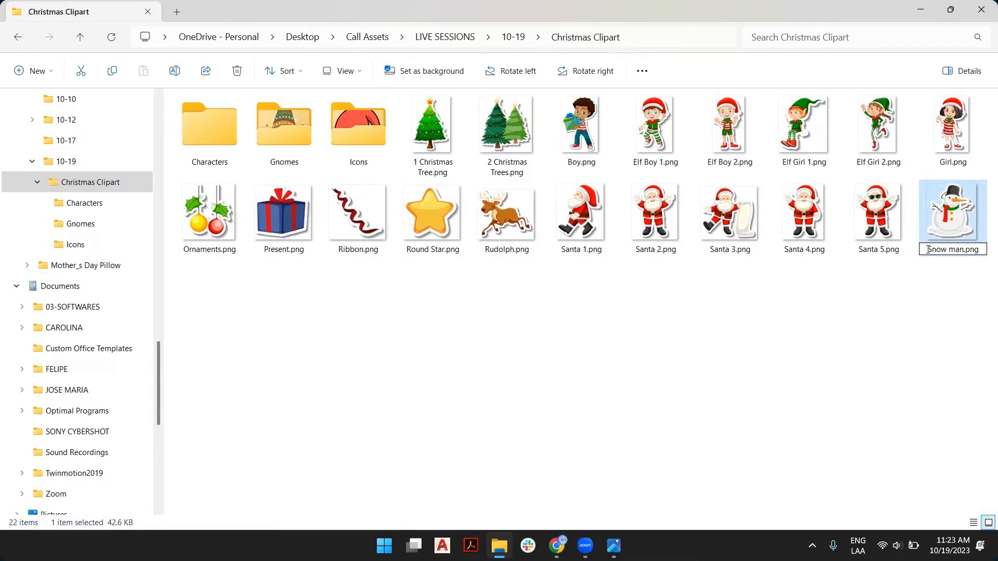
{"action": "type", "text": "Red"}
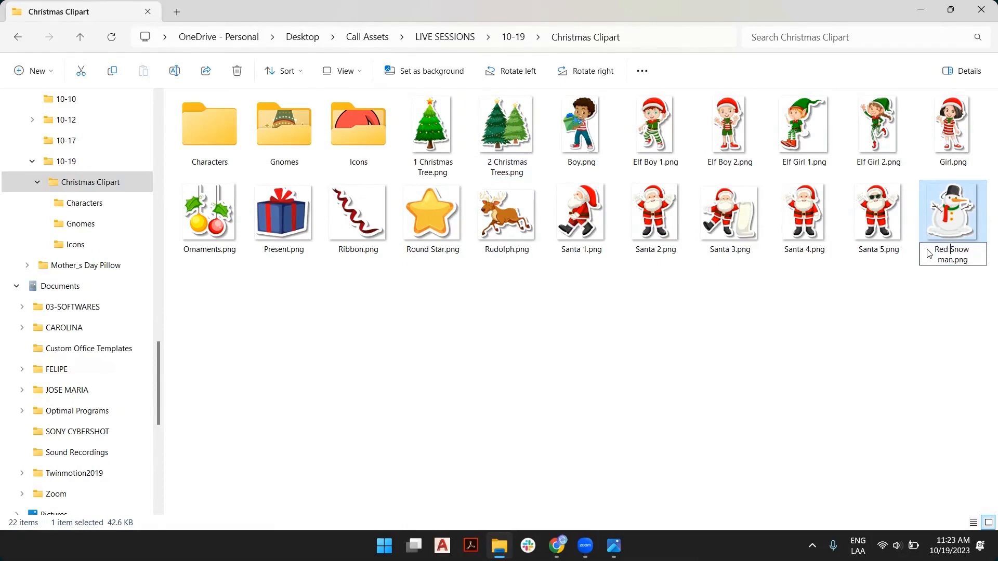
{"action": "key", "text": "Return"}
{"action": "left_click", "coordinate": [631, 275]}
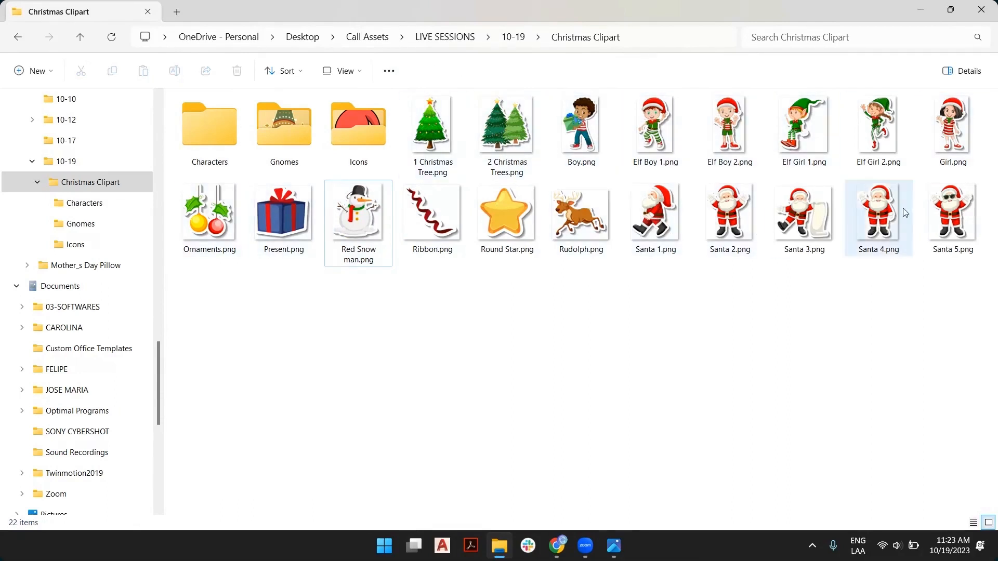
Move all the remaining loose images, from 1 Christmas Tree.png through Santa 5.png, into the Characters folder
{"action": "left_click", "coordinate": [429, 128]}
{"action": "left_click", "coordinate": [958, 211], "text": "shift"}
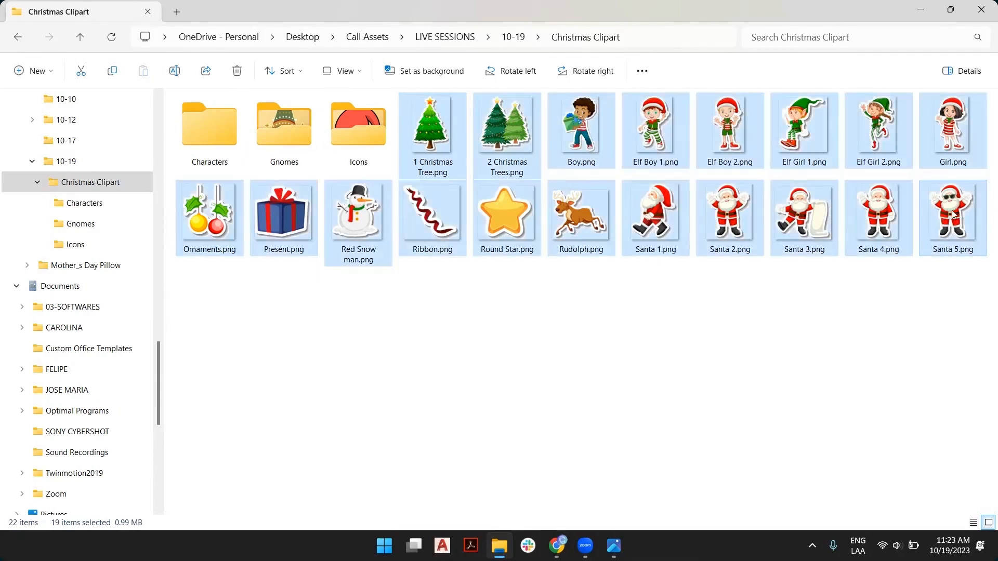
{"action": "left_click_drag", "start_coordinate": [431, 130], "coordinate": [219, 128]}
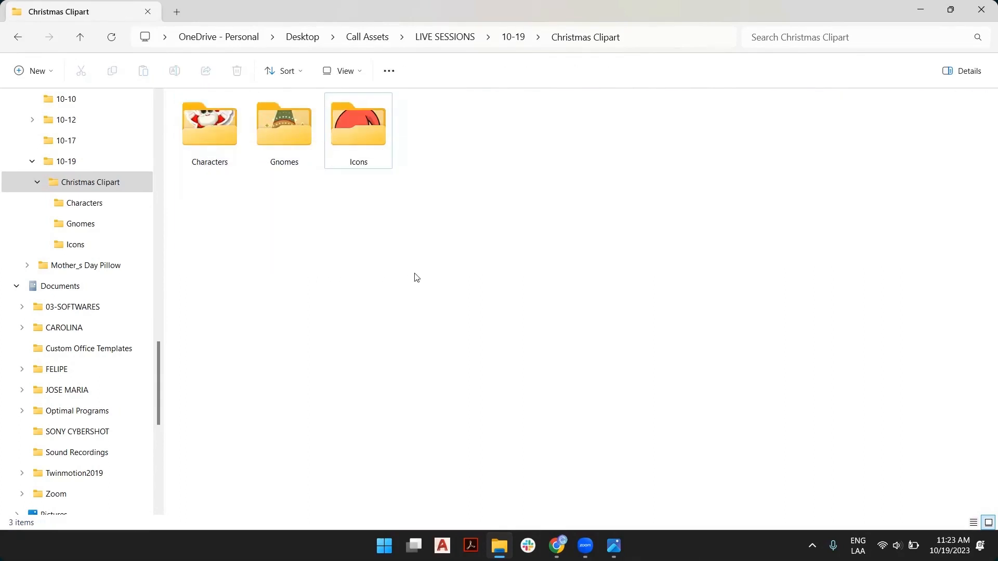
Check the contents of the Characters, Gnomes and Icons folders in Christmas Clipart, and return to the 10-19 folder
{"action": "left_click", "coordinate": [512, 39]}
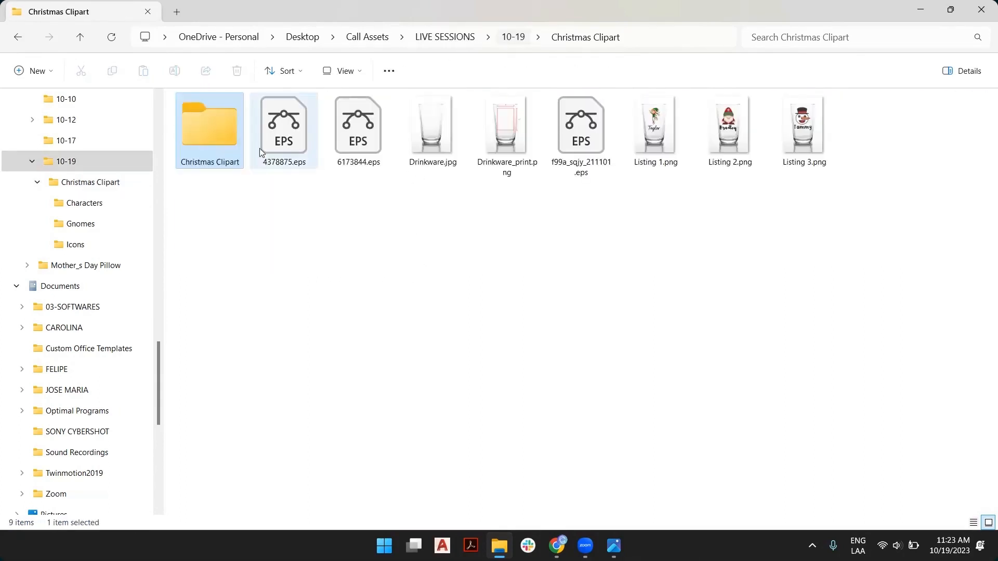
{"action": "double_click", "coordinate": [224, 140]}
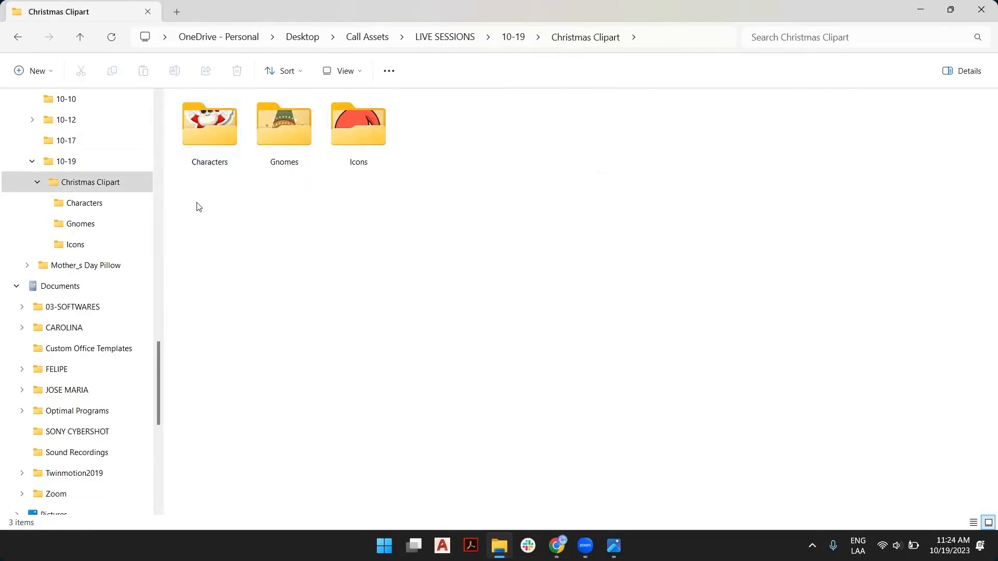
{"action": "double_click", "coordinate": [213, 132]}
{"action": "key", "text": "alt+Left"}
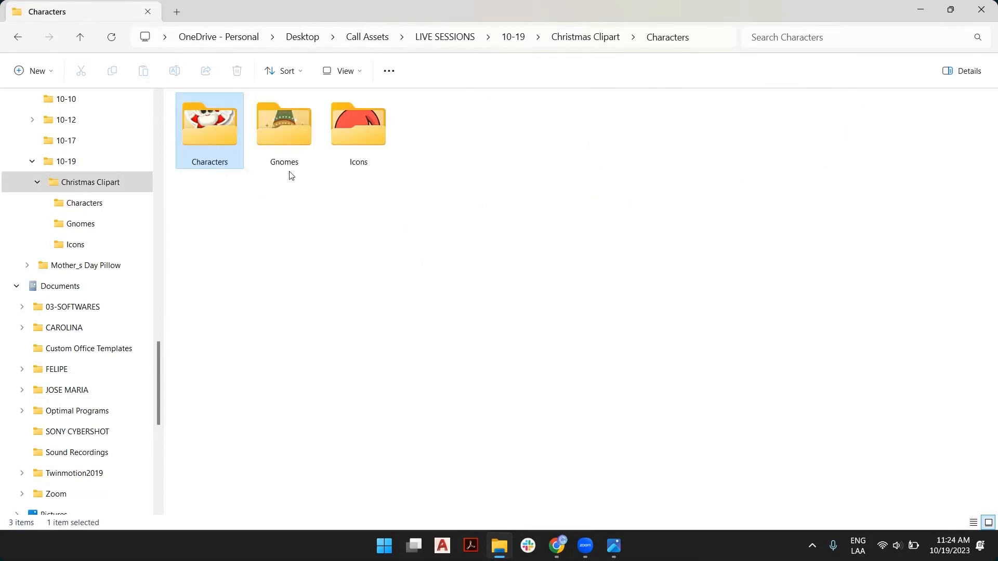
{"action": "double_click", "coordinate": [278, 125]}
{"action": "key", "text": "alt+Left"}
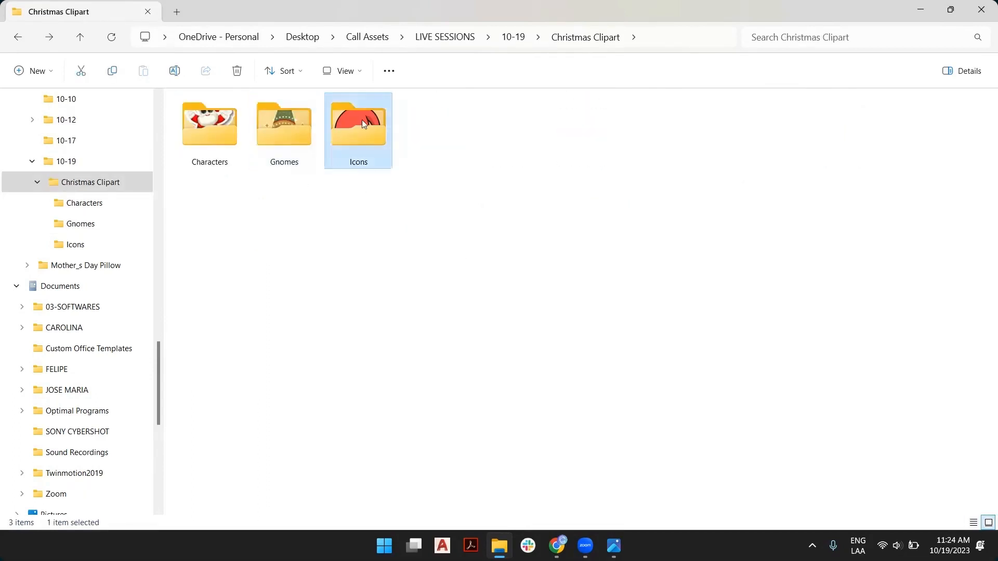
{"action": "double_click", "coordinate": [362, 119]}
{"action": "key", "text": "alt+Left"}
{"action": "left_click", "coordinate": [512, 36]}
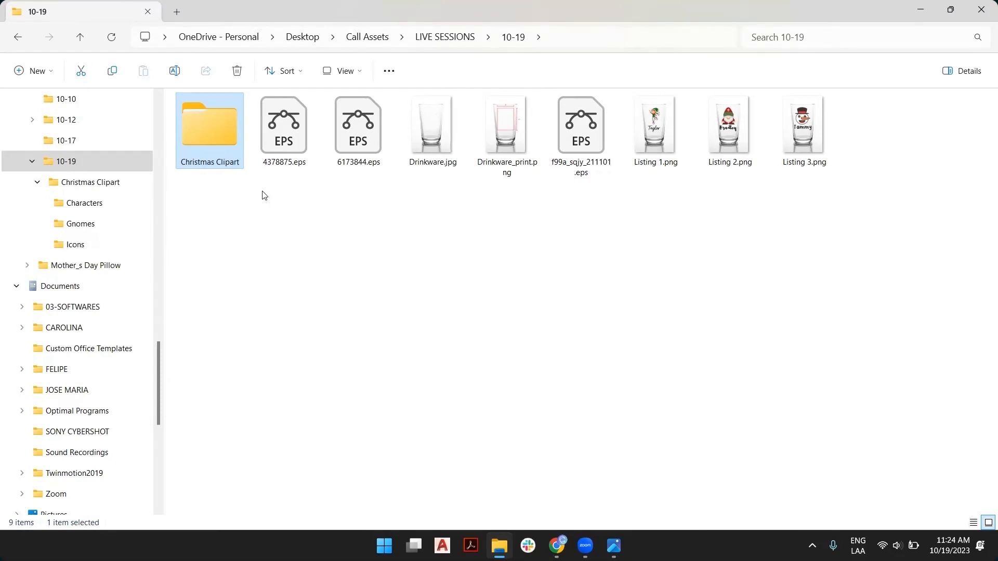
{"action": "left_click", "coordinate": [200, 216]}
{"action": "left_click", "coordinate": [213, 130]}
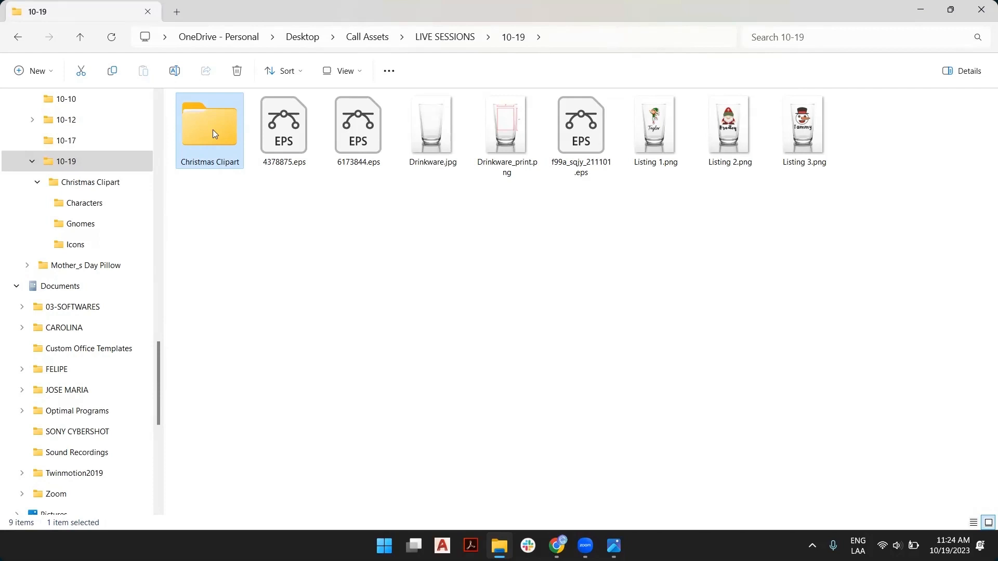
{"action": "left_click", "coordinate": [290, 136]}
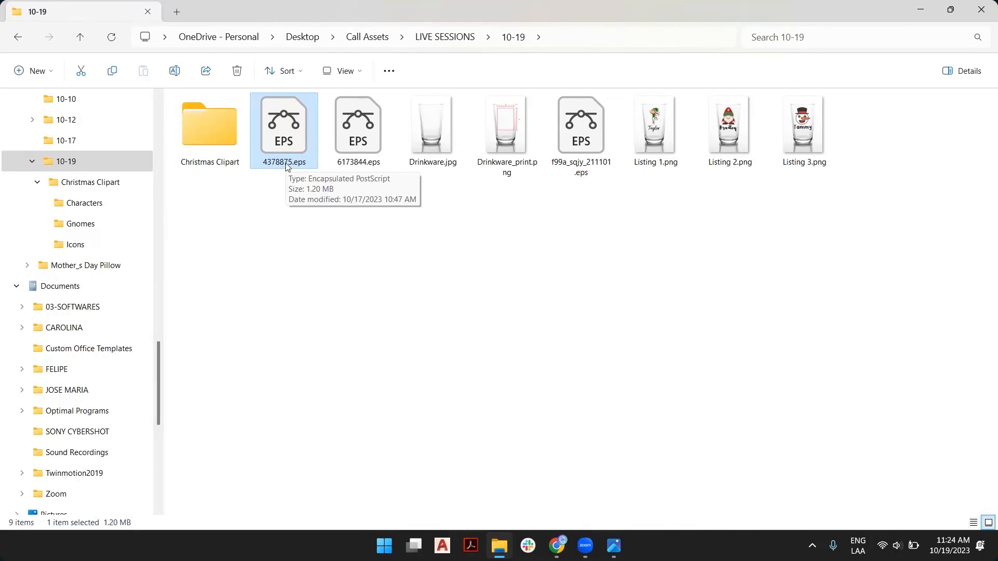
{"action": "left_click", "coordinate": [225, 127]}
{"action": "left_click", "coordinate": [254, 283]}
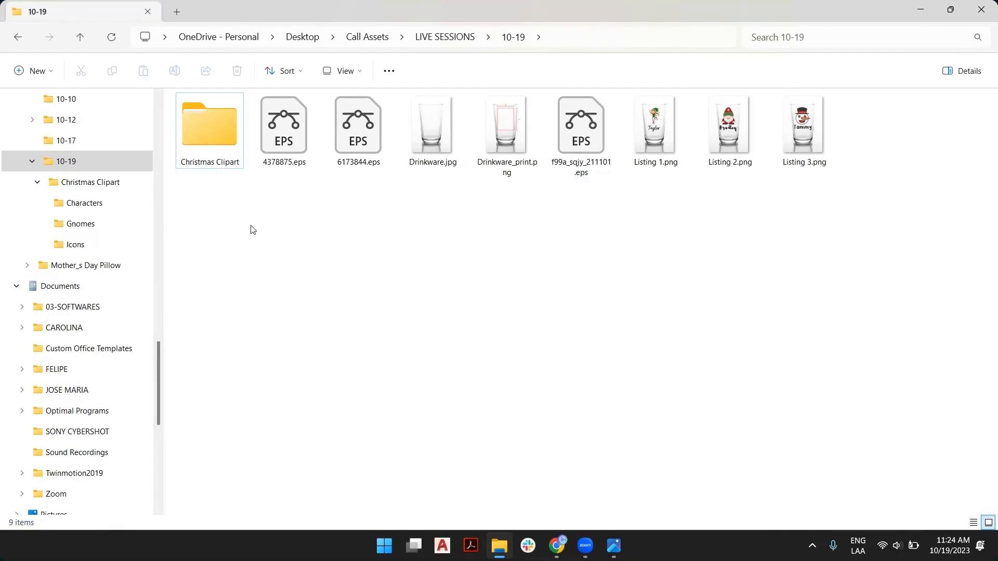
Compress the Christmas Clipart folder into Christmas Clipart.zip in the 10-19 folder
{"action": "right_click", "coordinate": [217, 126]}
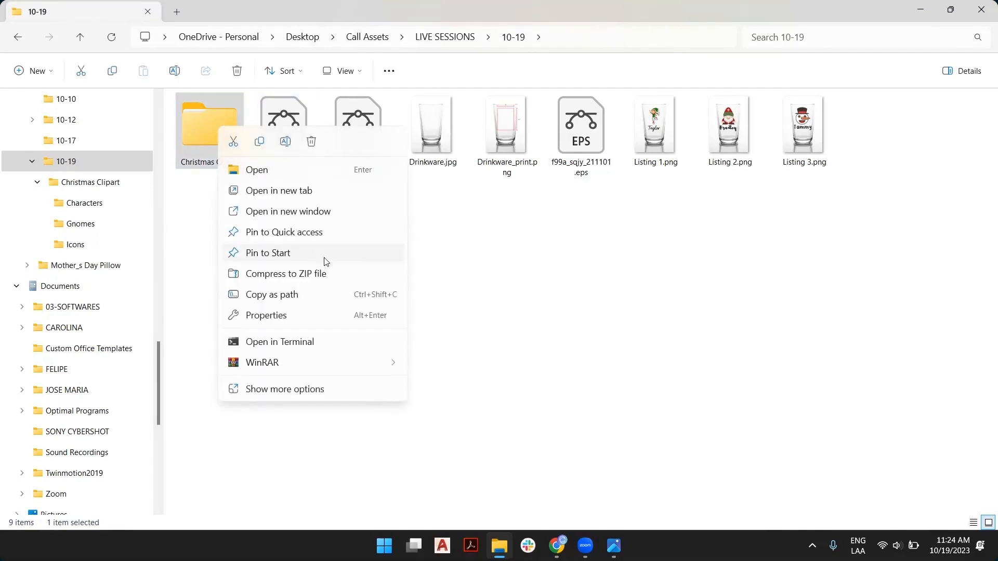
{"action": "left_click", "coordinate": [307, 274]}
{"action": "key", "text": "Return"}
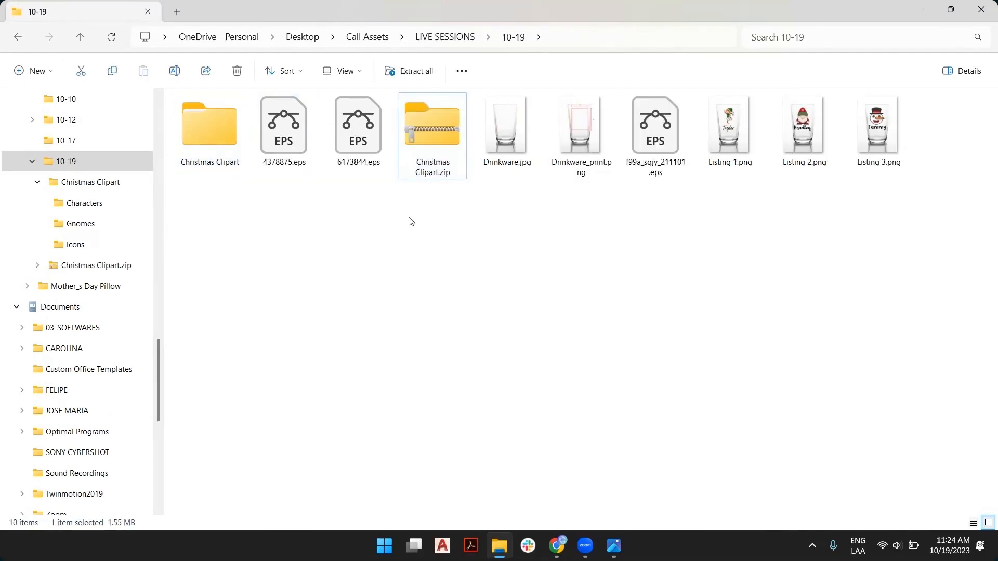
{"action": "left_click", "coordinate": [443, 132]}
{"action": "left_click", "coordinate": [429, 223]}
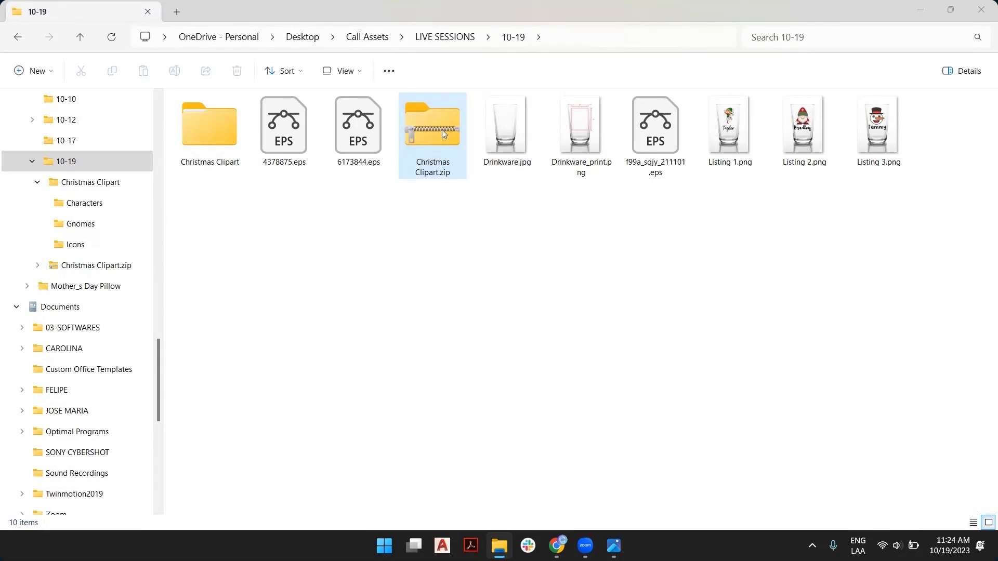
Switch to Customily and open the Libraries page in a separate tab placed right beside the glass template's tab
{"action": "key", "text": "alt+Tab"}
{"action": "left_click", "coordinate": [204, 6]}
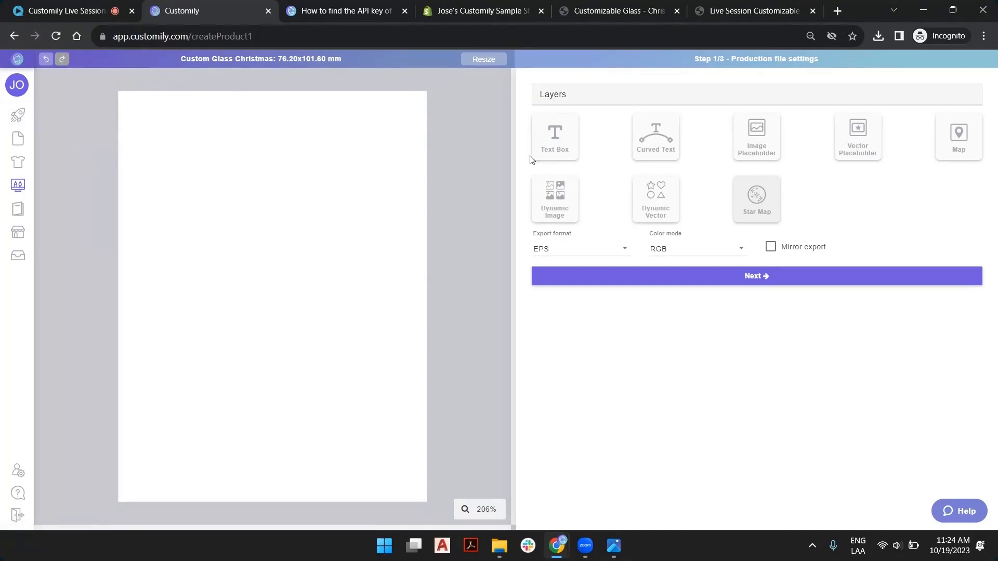
{"action": "mouse_move", "coordinate": [89, 208]}
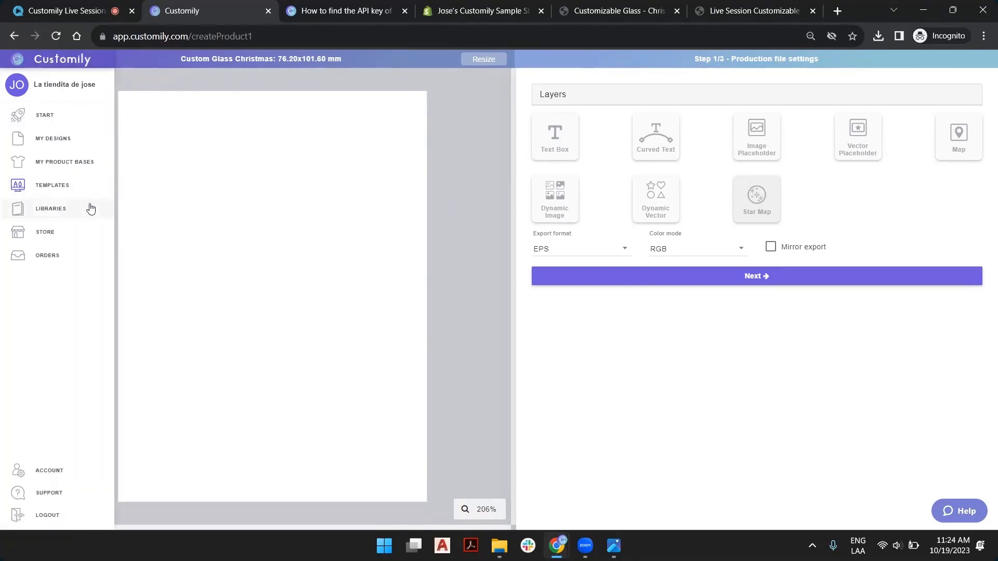
{"action": "middle_click", "coordinate": [39, 210]}
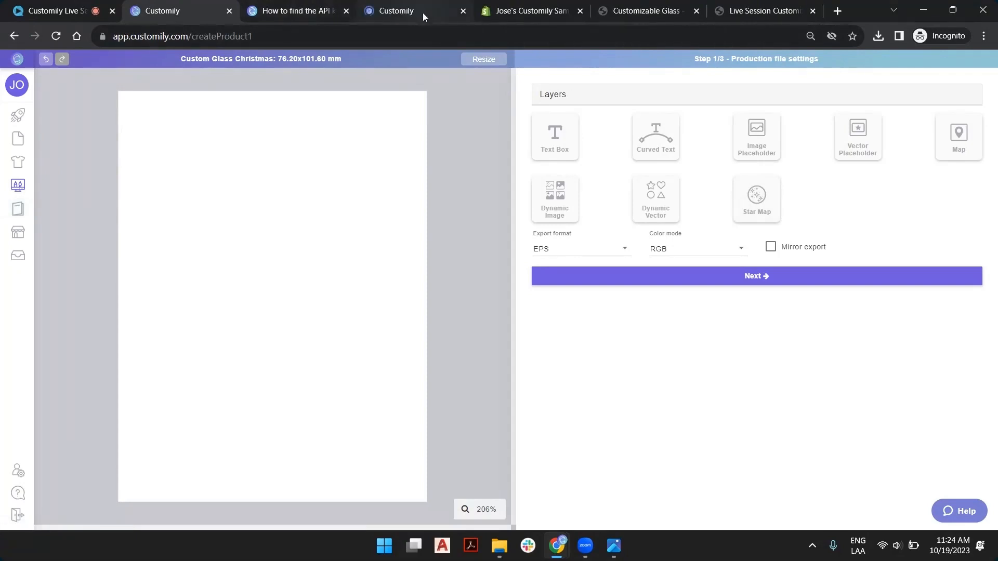
{"action": "left_click_drag", "start_coordinate": [422, 13], "coordinate": [301, 18]}
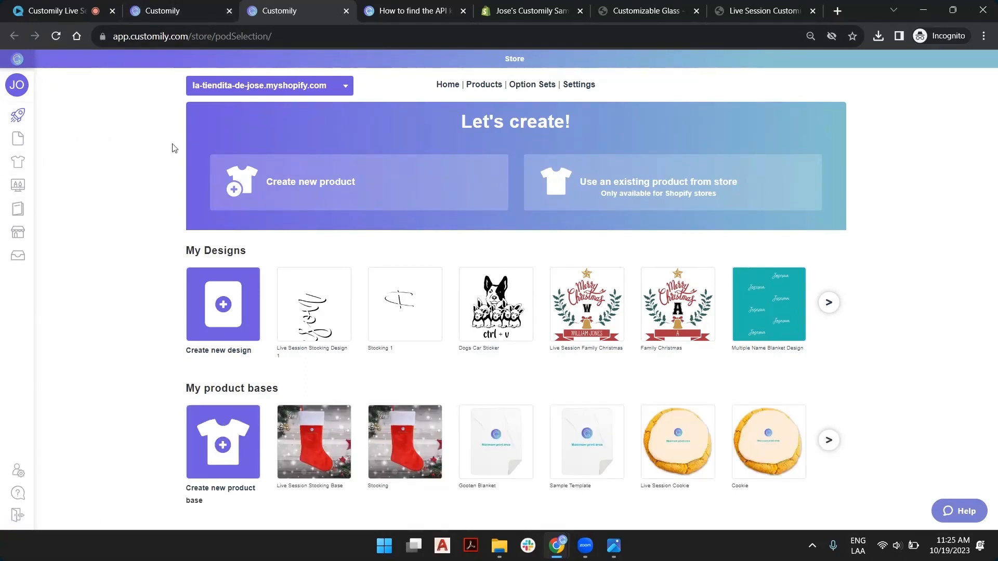
{"action": "left_click", "coordinate": [28, 207]}
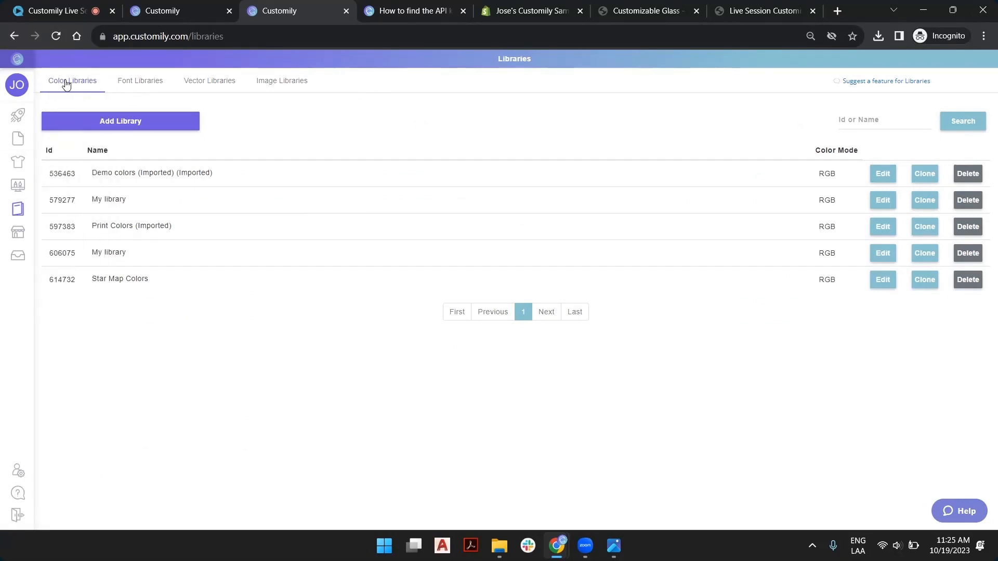
Review the font libraries, including the add-font options of the Summer Vacation library, and view the vector libraries
{"action": "left_click", "coordinate": [133, 89]}
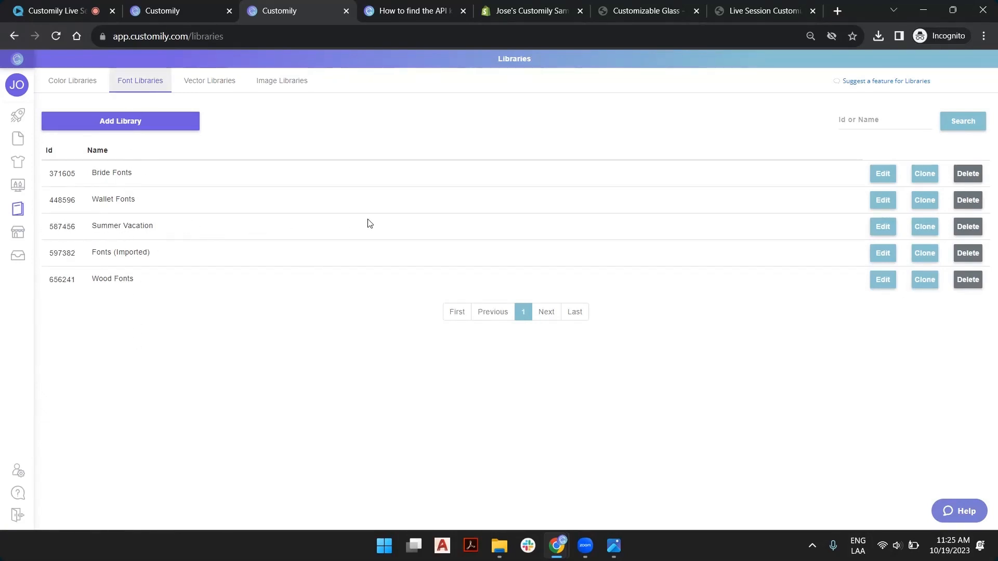
{"action": "left_click", "coordinate": [882, 226]}
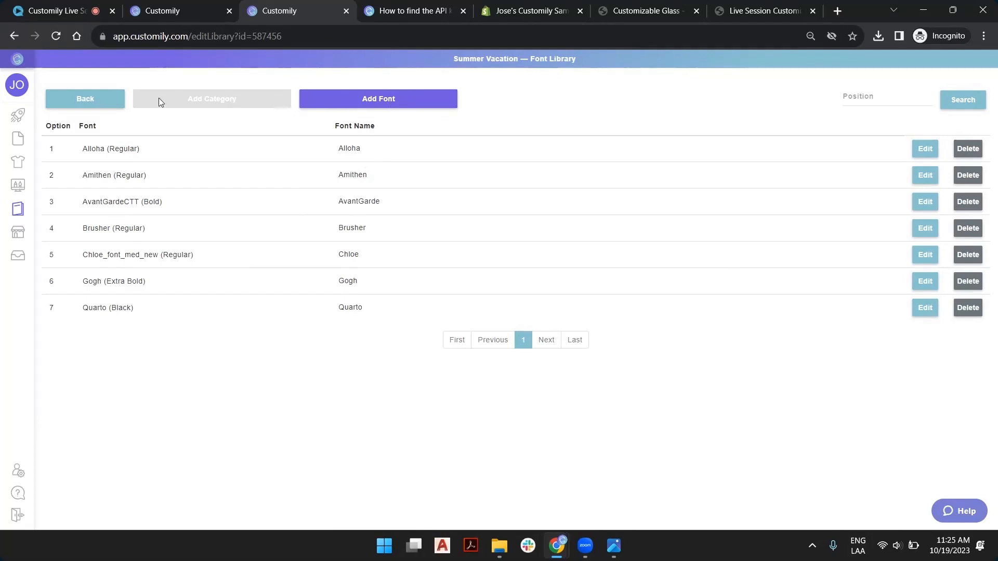
{"action": "left_click", "coordinate": [396, 98]}
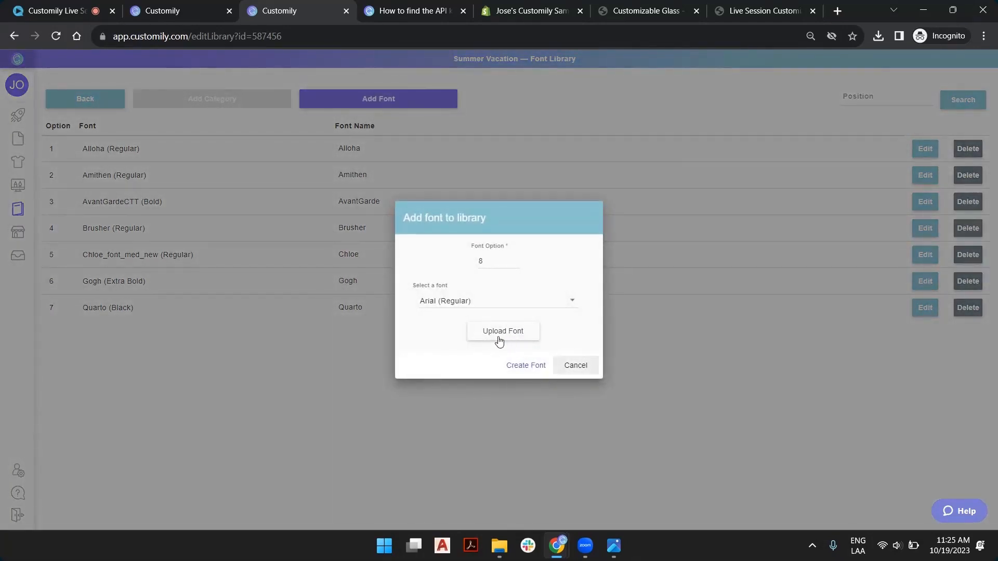
{"action": "left_click", "coordinate": [595, 362]}
{"action": "left_click", "coordinate": [73, 106]}
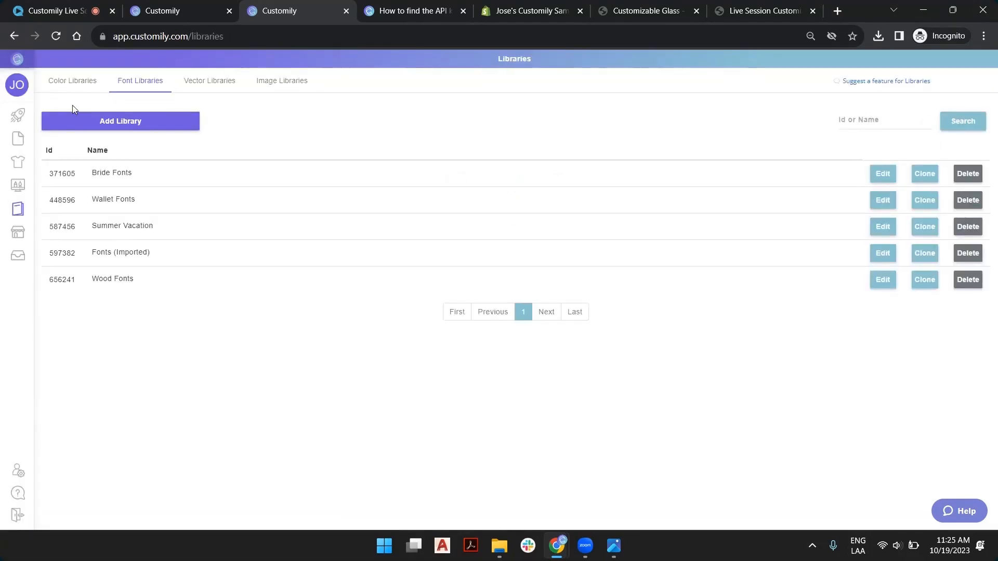
{"action": "left_click", "coordinate": [231, 82]}
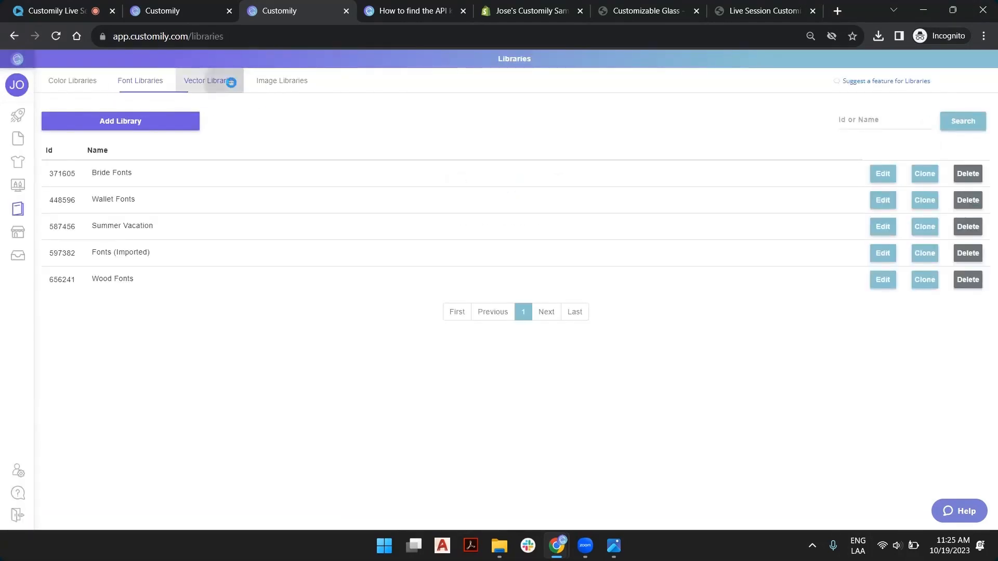
Bulk upload Christmas Clipart.zip from the 10-19 folder as a new image library
{"action": "left_click", "coordinate": [274, 80]}
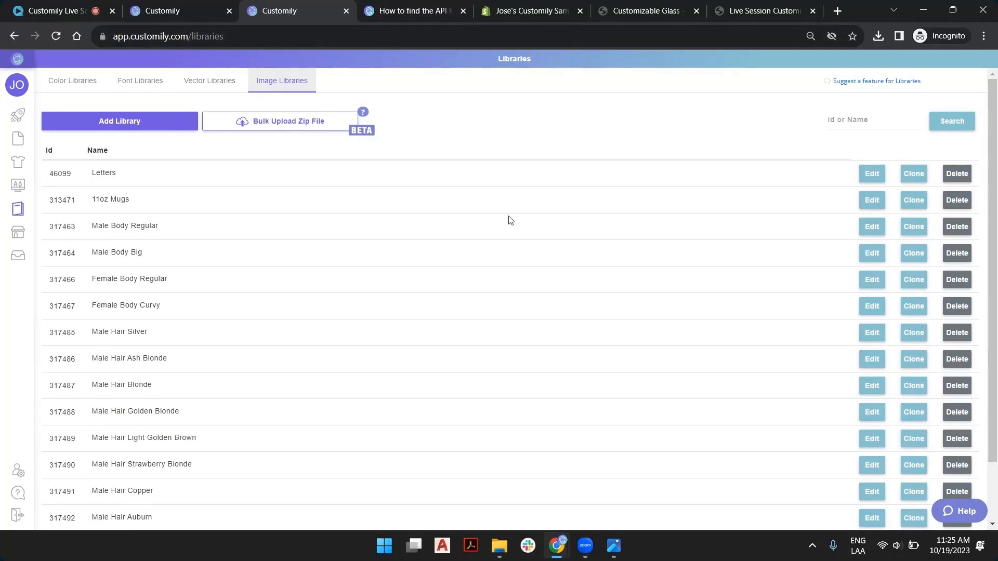
{"action": "key", "text": "alt+Tab"}
{"action": "left_click", "coordinate": [211, 114]}
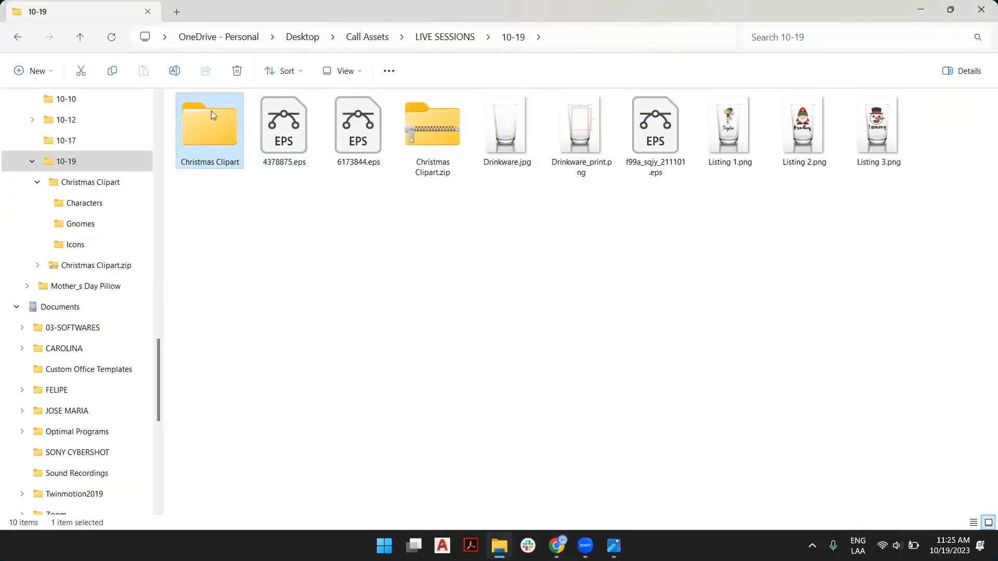
{"action": "left_click", "coordinate": [437, 120]}
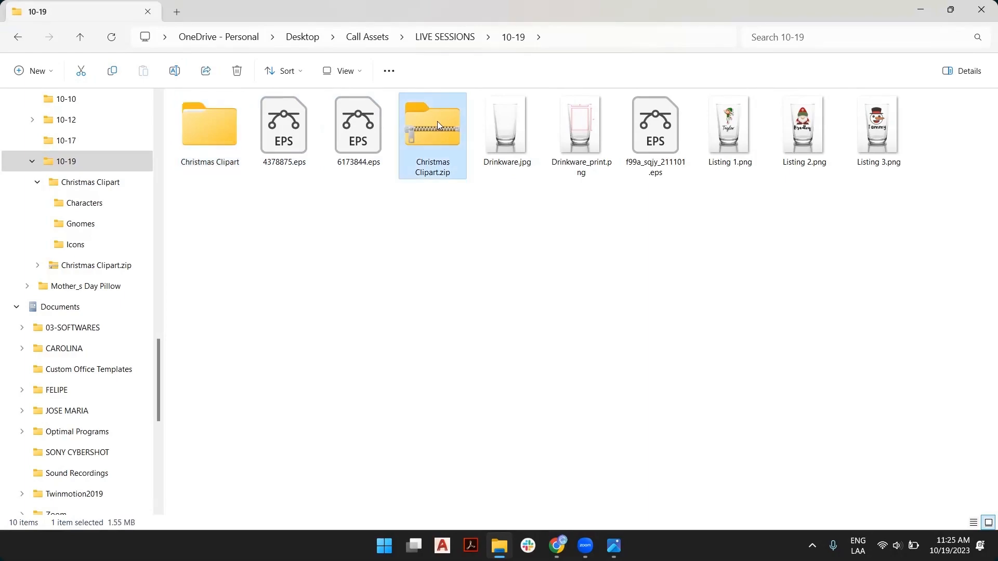
{"action": "key", "text": "alt+Tab"}
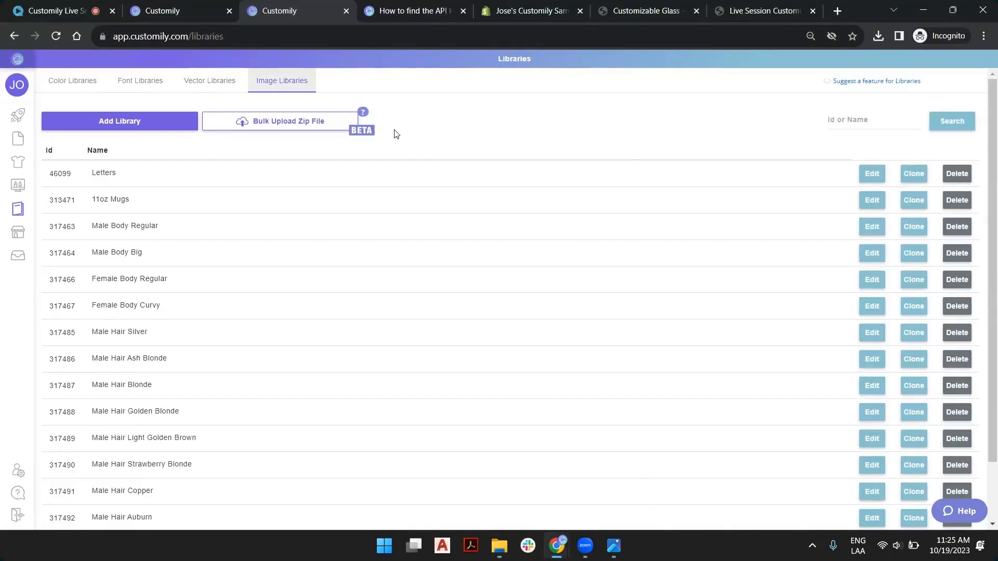
{"action": "left_click", "coordinate": [317, 122]}
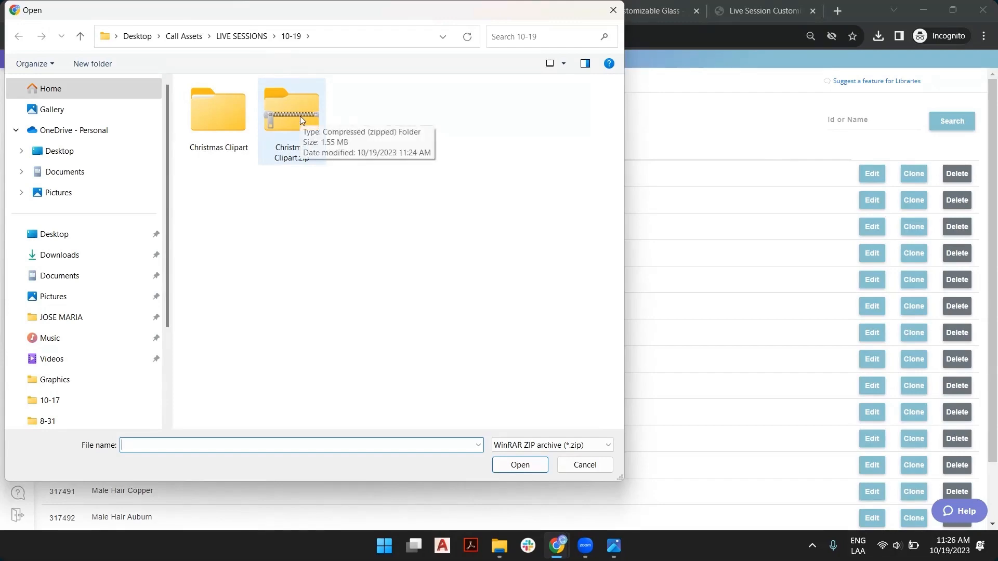
{"action": "double_click", "coordinate": [300, 117]}
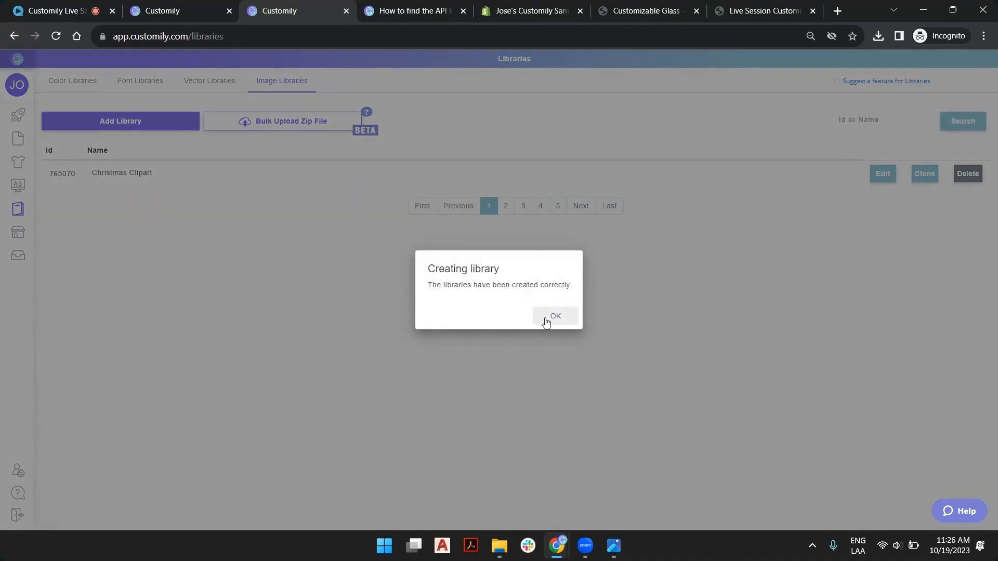
{"action": "left_click", "coordinate": [541, 318]}
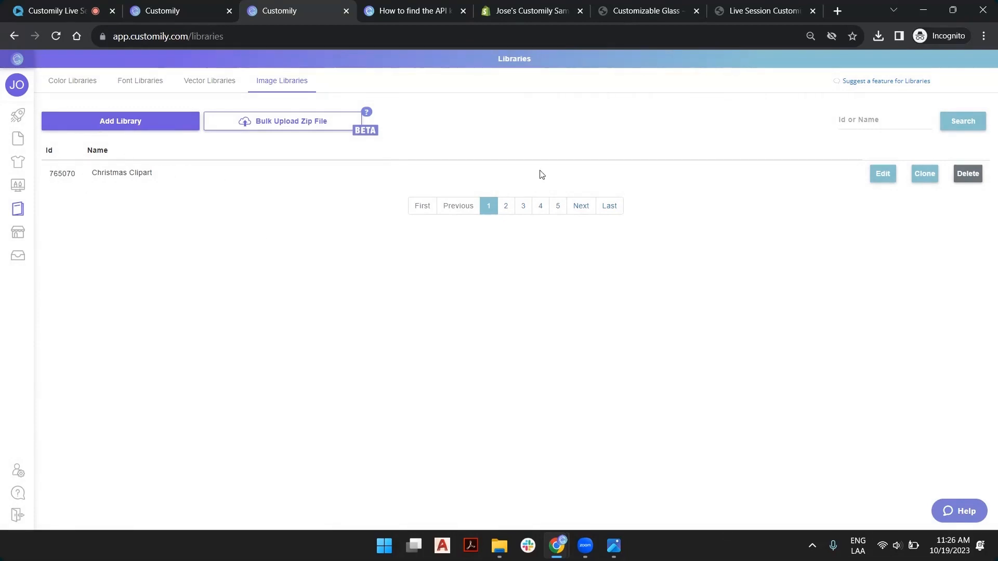
Examine the images in the Characters, Gnomes and Icons categories of the new Christmas Clipart library
{"action": "left_click", "coordinate": [882, 174]}
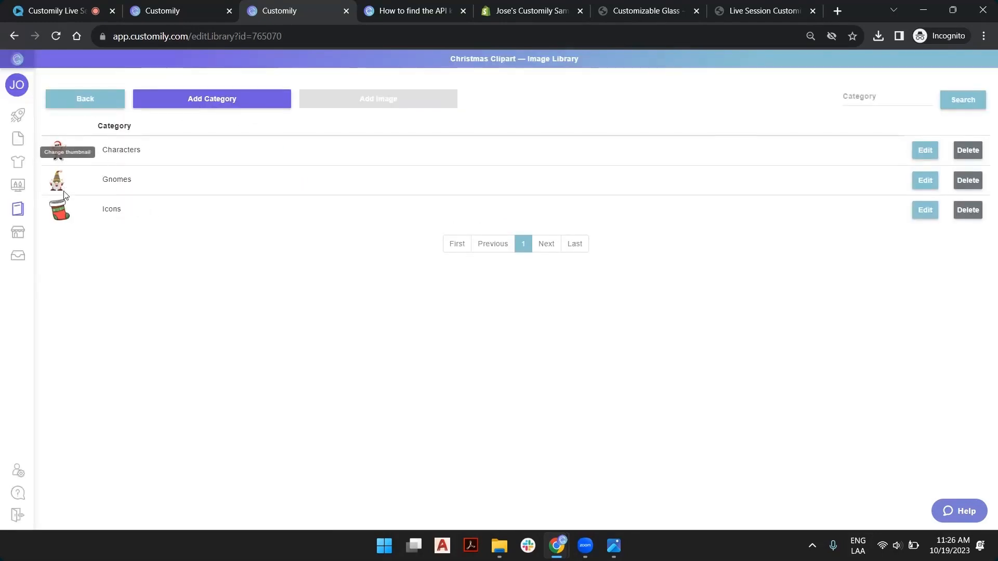
{"action": "left_click", "coordinate": [926, 151]}
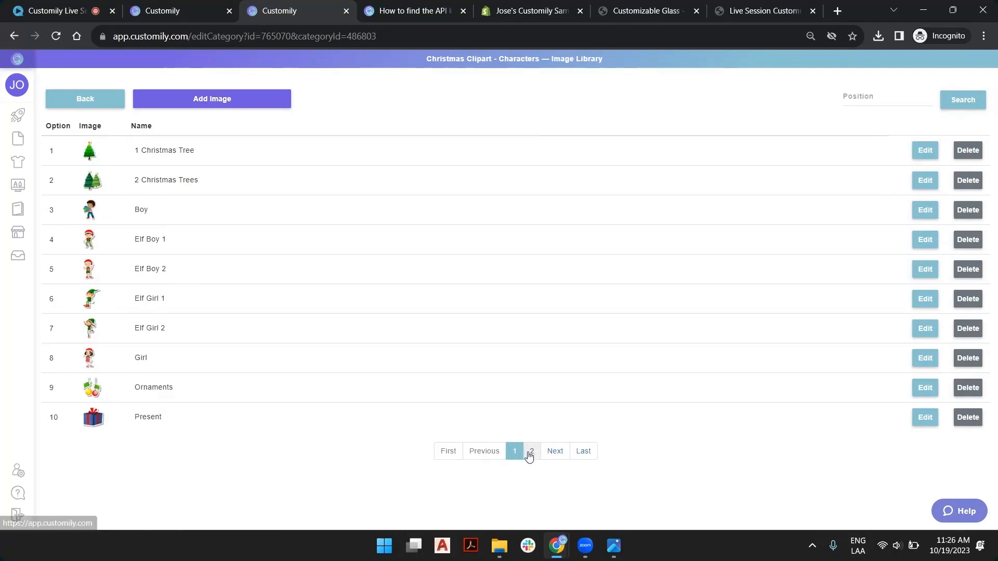
{"action": "left_click", "coordinate": [531, 451]}
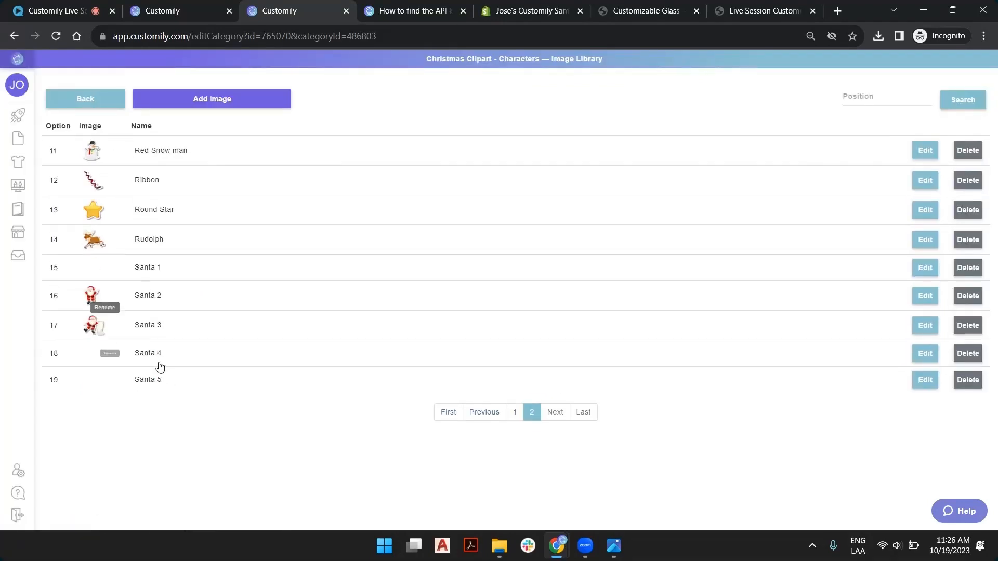
{"action": "left_click", "coordinate": [91, 102]}
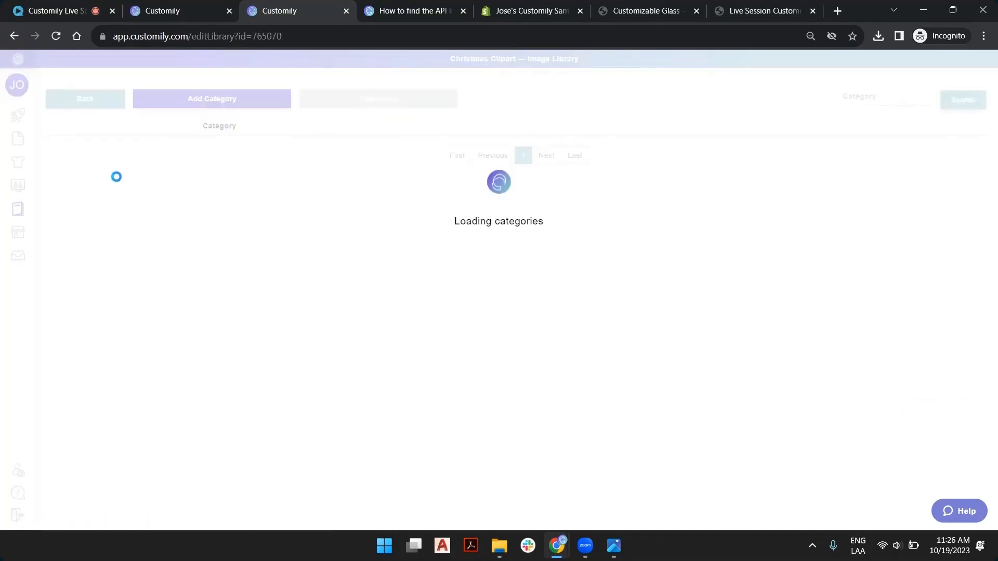
{"action": "left_click", "coordinate": [923, 178]}
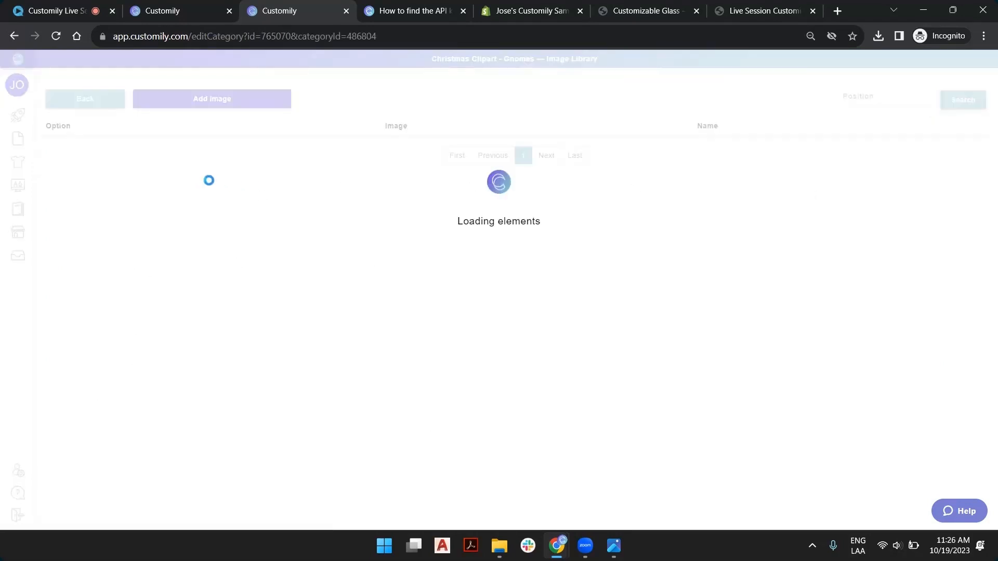
{"action": "left_click", "coordinate": [100, 98]}
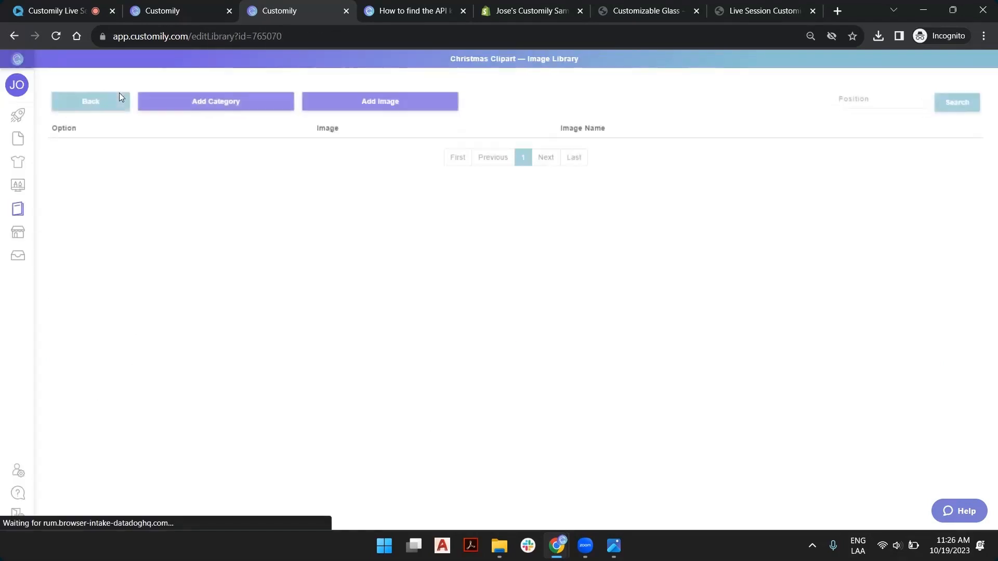
{"action": "left_click", "coordinate": [925, 209]}
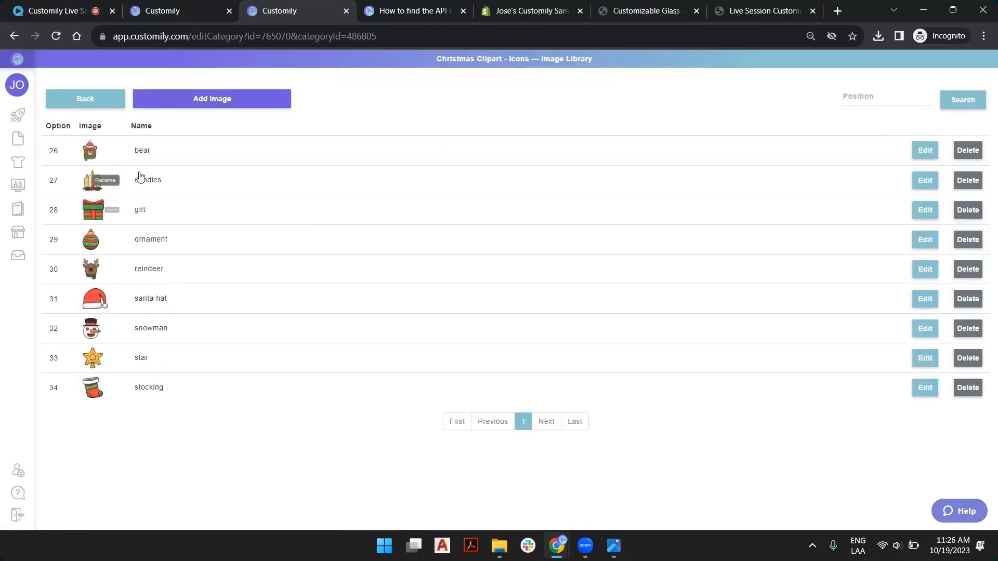
{"action": "left_click", "coordinate": [105, 108]}
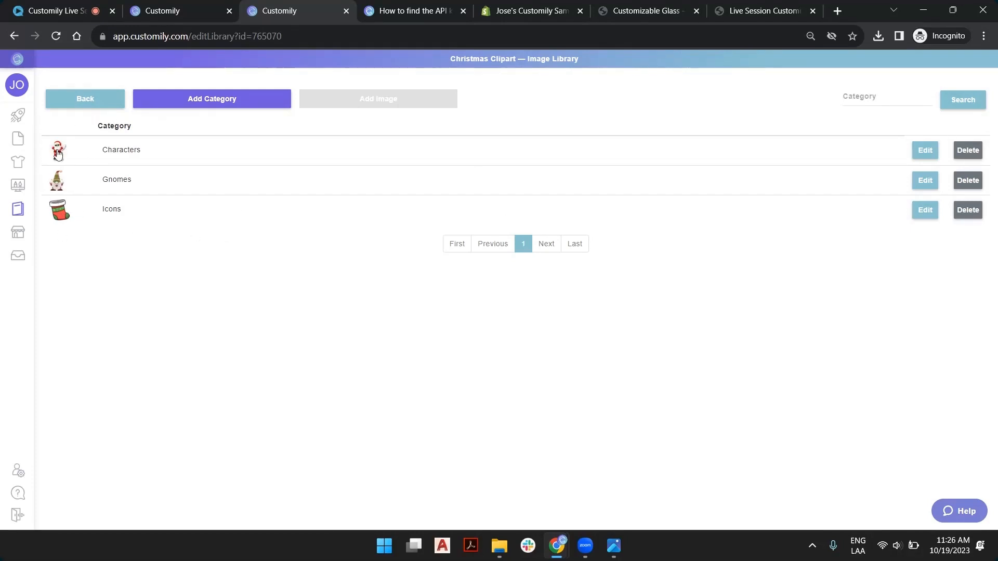
Look at the thumbnail-change option of the Characters category without altering it, and find the Christmas Clipart library on the last page of image libraries
{"action": "left_click", "coordinate": [56, 154]}
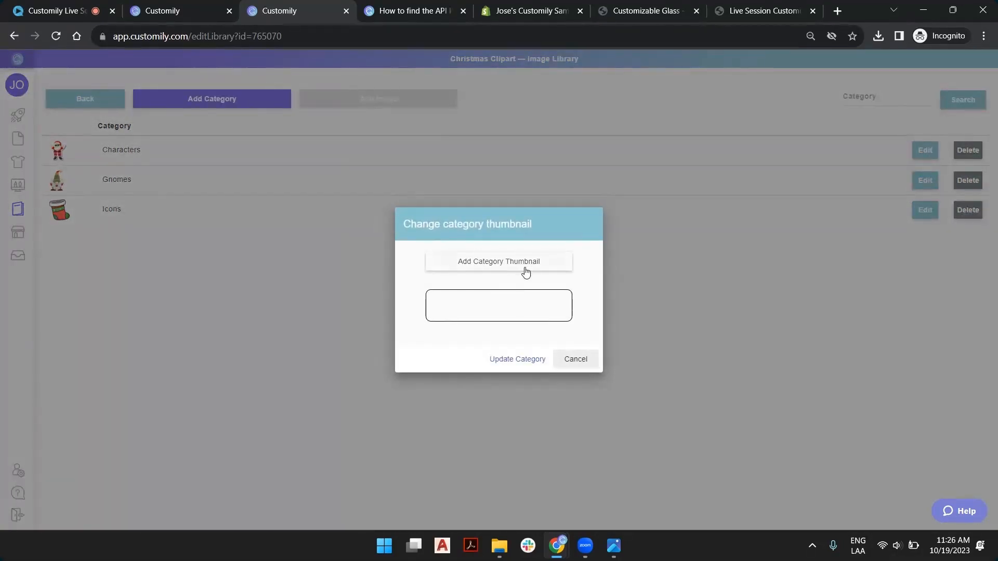
{"action": "left_click", "coordinate": [600, 430]}
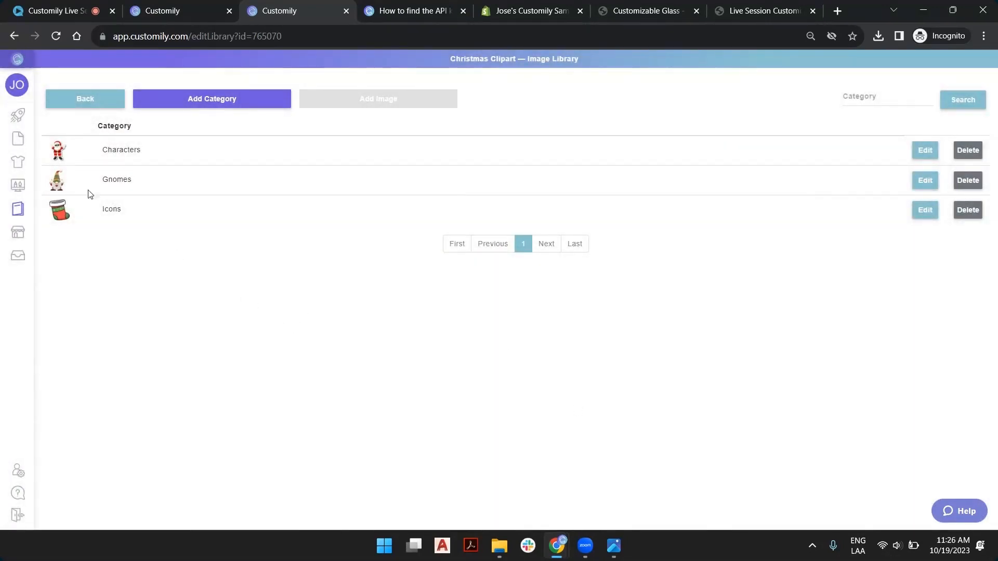
{"action": "left_click", "coordinate": [79, 99]}
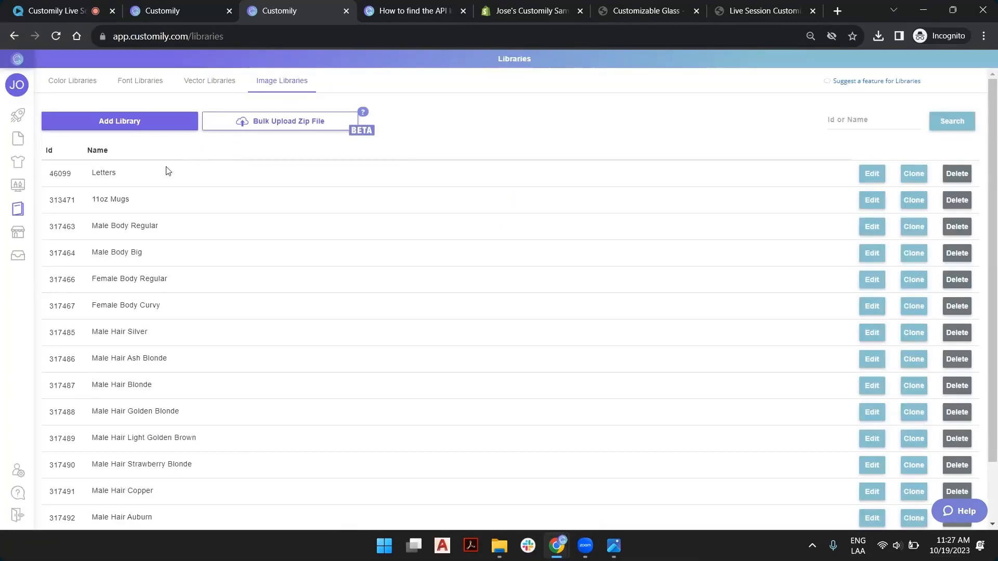
{"action": "left_click", "coordinate": [601, 508]}
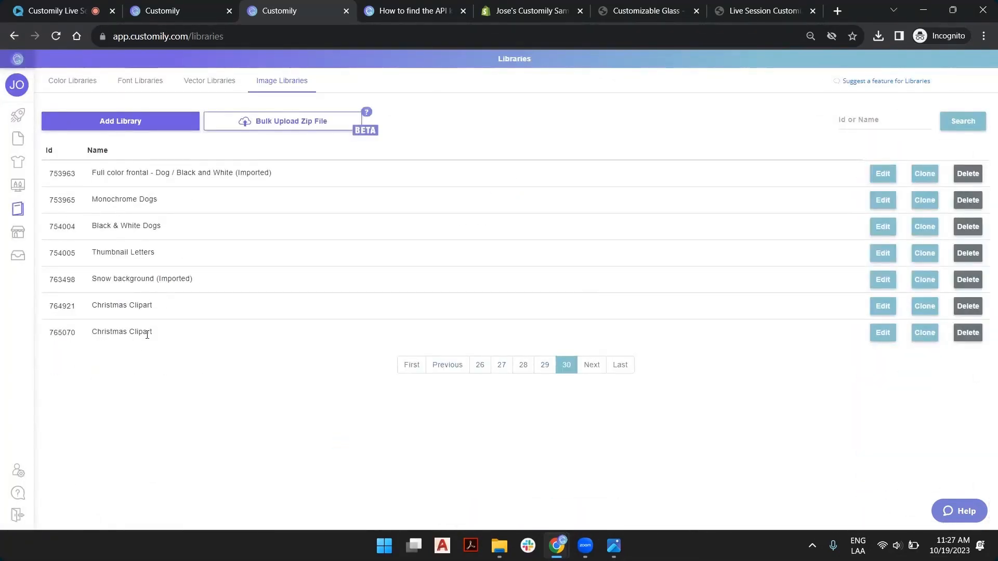
Return to the Custom Glass Christmas template and review its size and the production file settings stage
{"action": "left_click", "coordinate": [198, 10]}
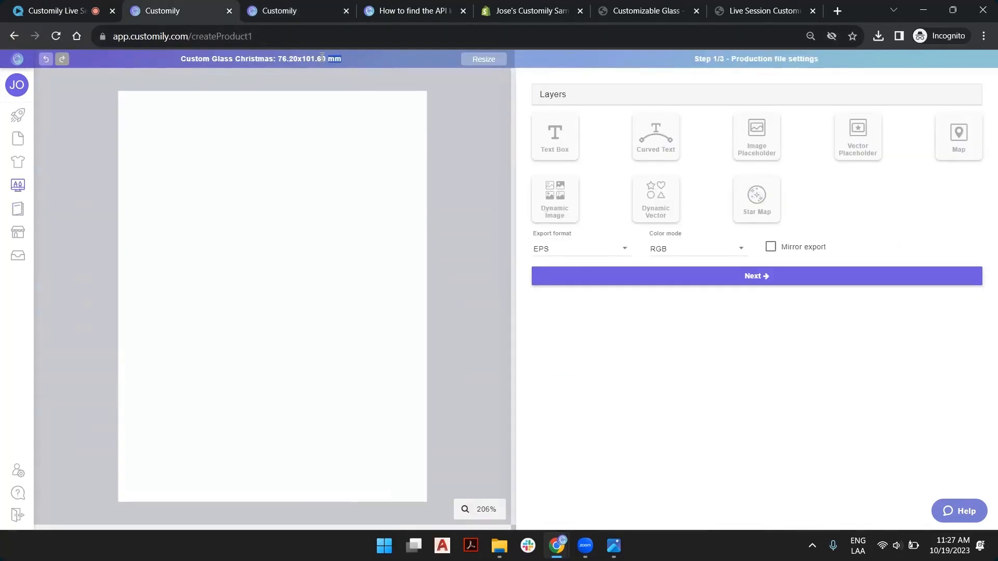
{"action": "left_click_drag", "start_coordinate": [343, 59], "coordinate": [278, 60]}
{"action": "left_click", "coordinate": [281, 59]}
{"action": "left_click_drag", "start_coordinate": [690, 58], "coordinate": [800, 55]}
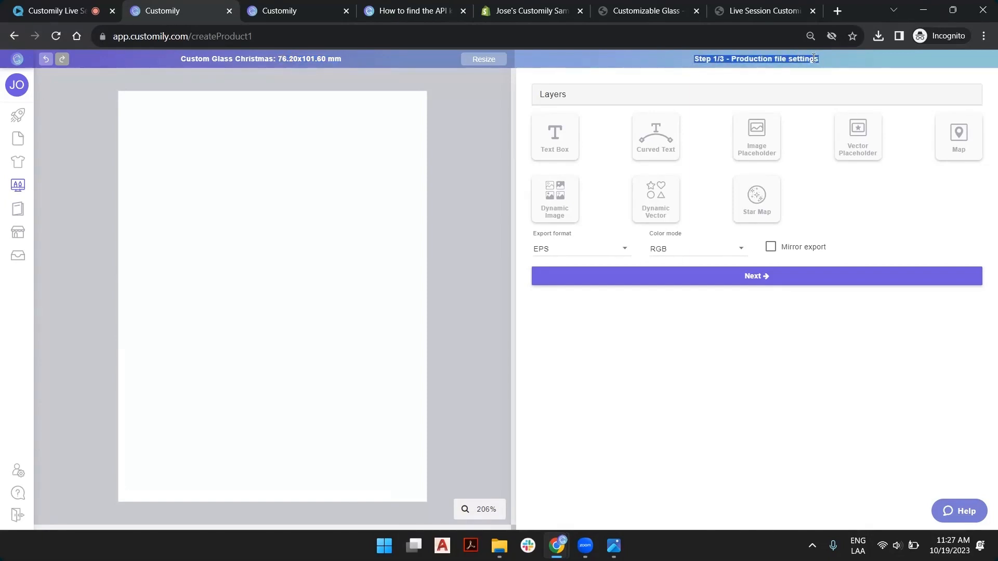
{"action": "left_click", "coordinate": [424, 137]}
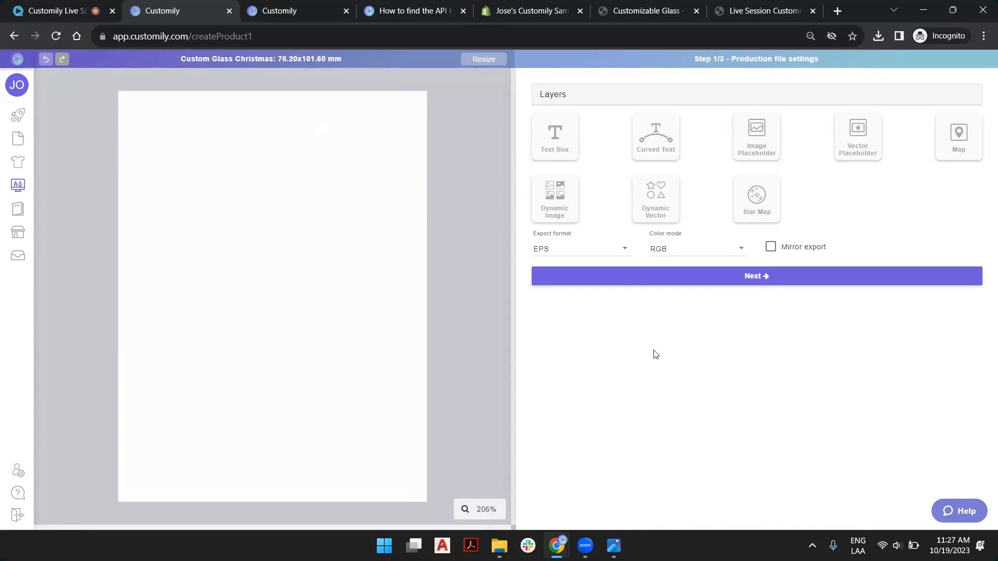
Check the Drinkware_print.png print-area reference, and add a dynamic image element to the upper part of the canvas
{"action": "left_click", "coordinate": [614, 546]}
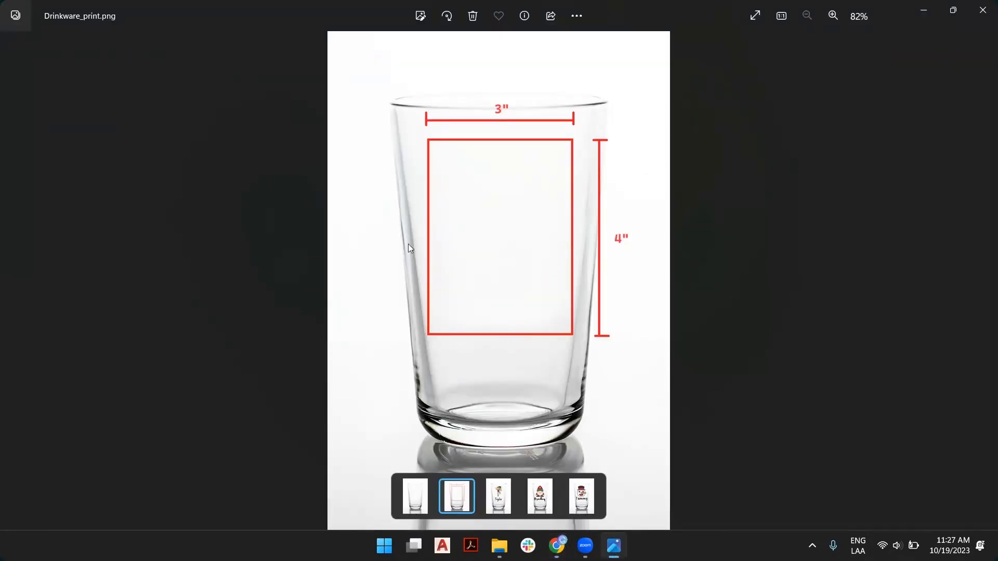
{"action": "key", "text": "alt+Tab"}
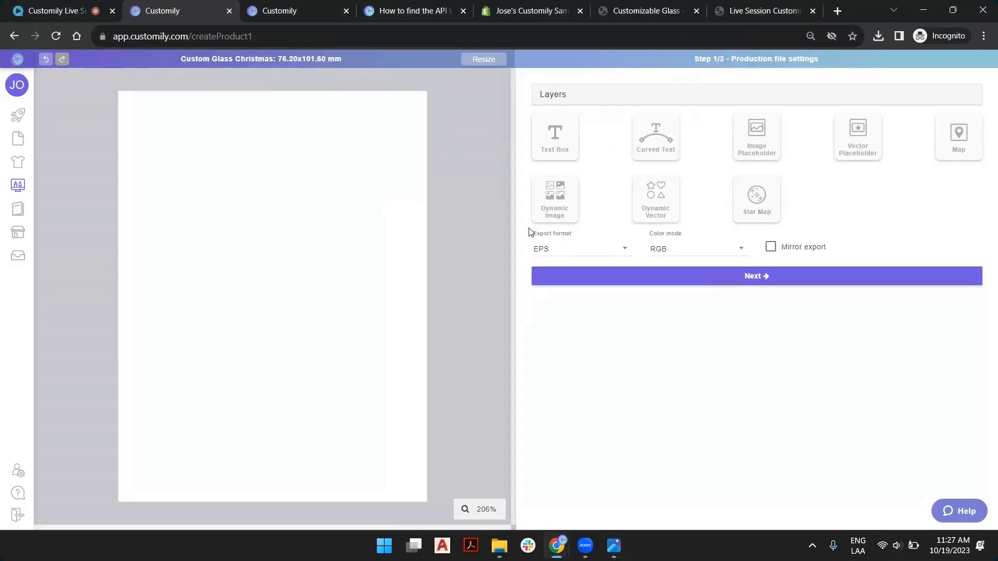
{"action": "left_click", "coordinate": [564, 204]}
{"action": "left_click_drag", "start_coordinate": [291, 283], "coordinate": [318, 192]}
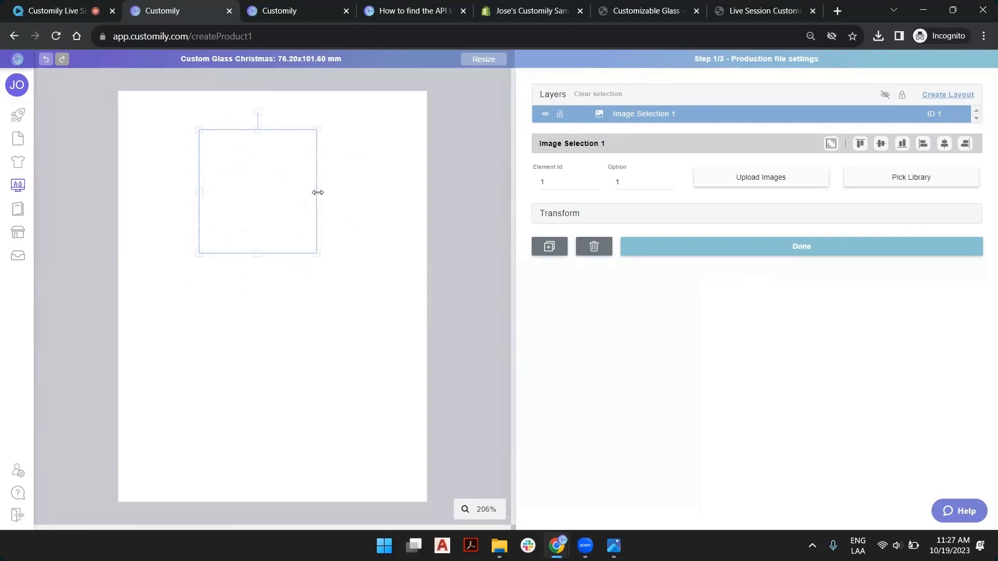
Assign the Christmas Clipart image library with ID 765070 to the dynamic image element
{"action": "left_click", "coordinate": [757, 182]}
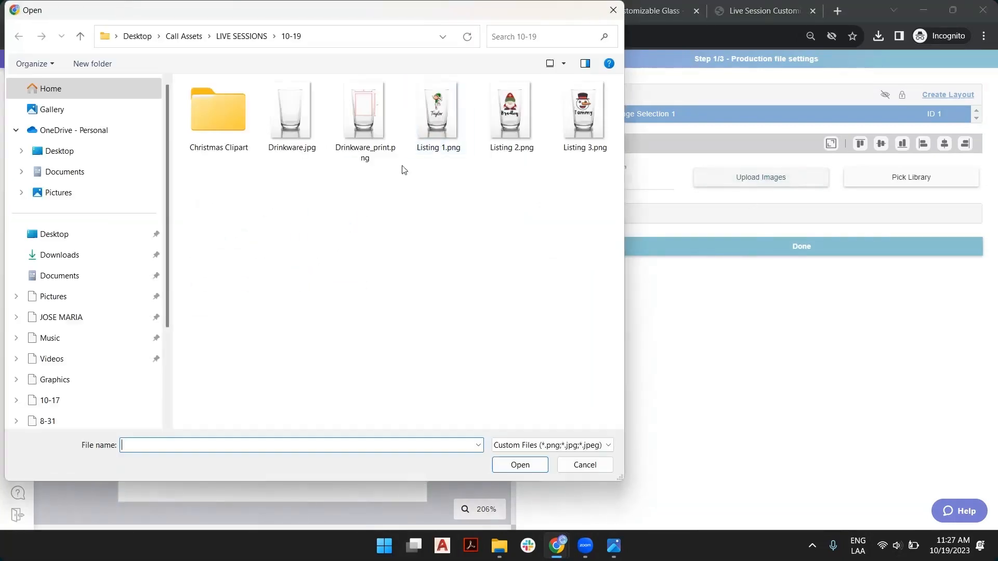
{"action": "left_click", "coordinate": [594, 465]}
{"action": "left_click", "coordinate": [925, 184]}
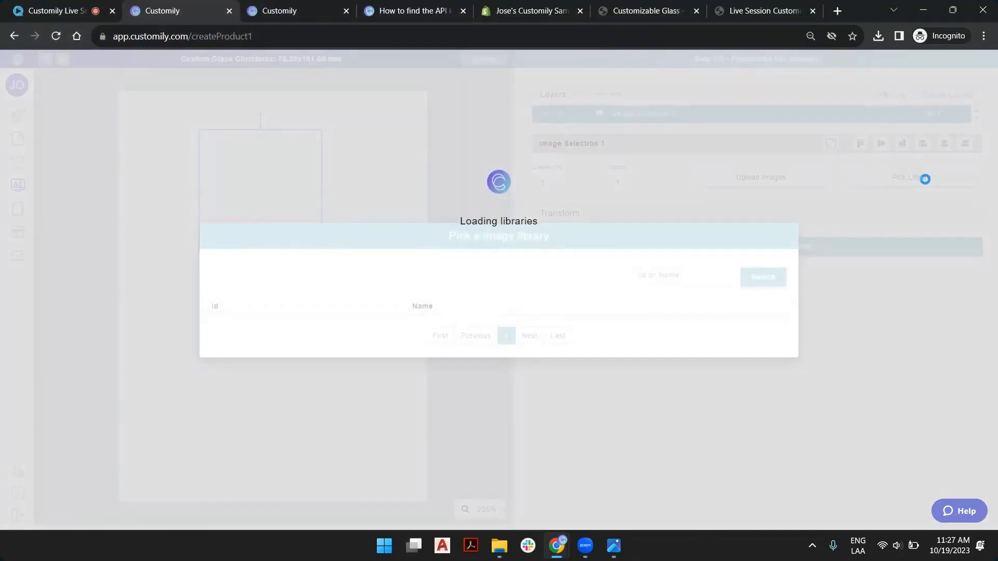
{"action": "scroll", "coordinate": [633, 352], "scroll_direction": "down", "scroll_amount": 3}
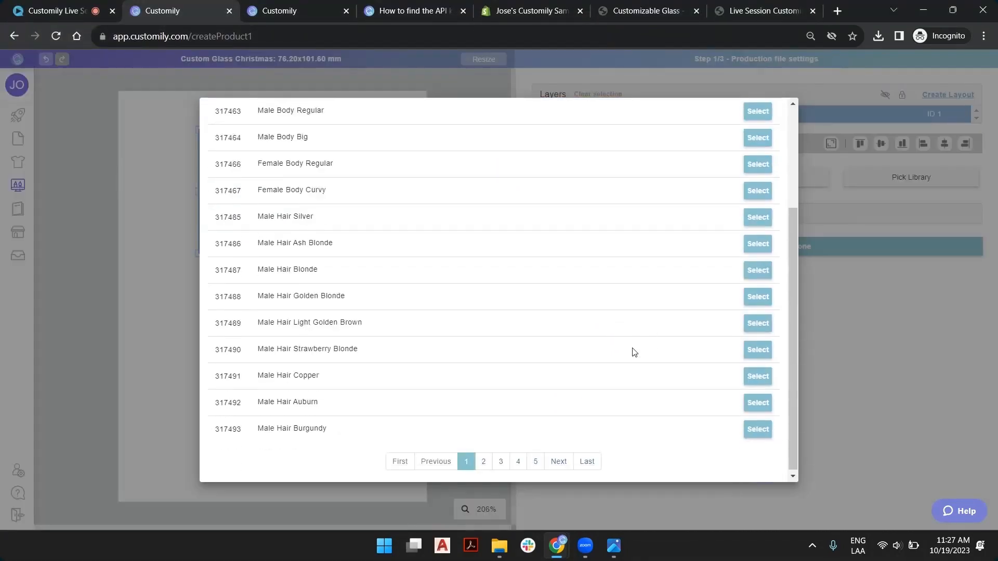
{"action": "left_click", "coordinate": [586, 460]}
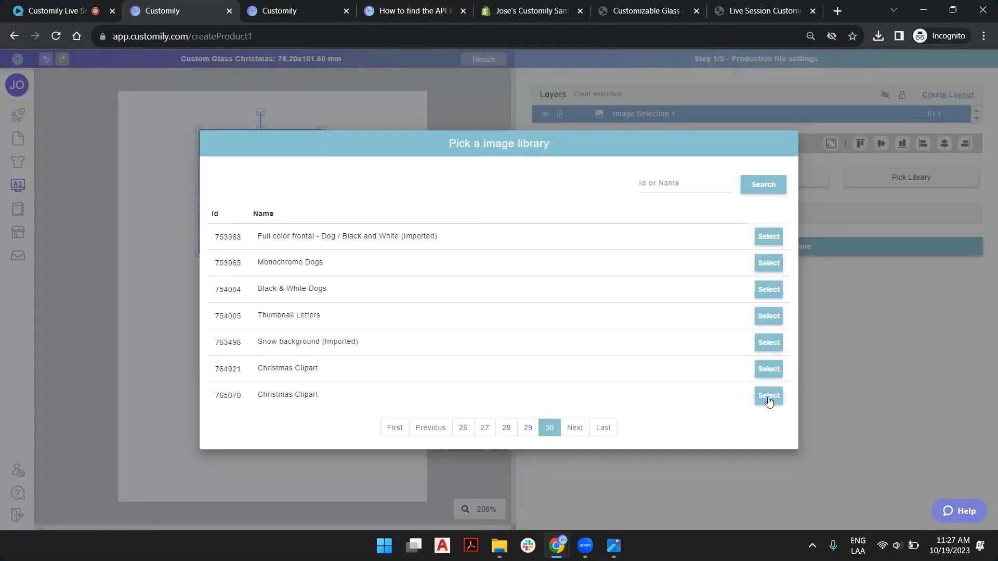
{"action": "left_click", "coordinate": [769, 396]}
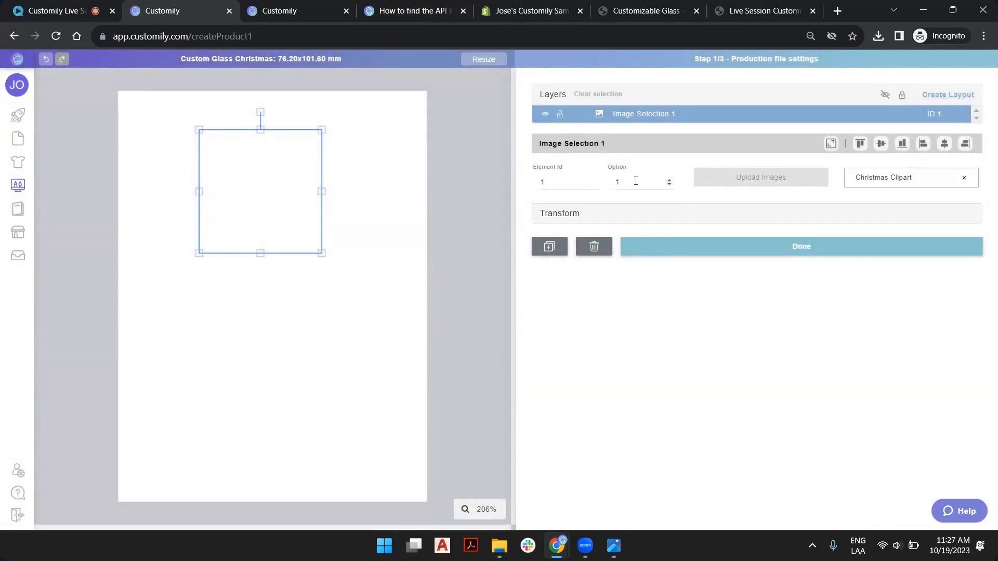
Preview clipart options 2 through 7 in the dynamic image element and move it around the upper canvas
{"action": "left_click", "coordinate": [669, 181]}
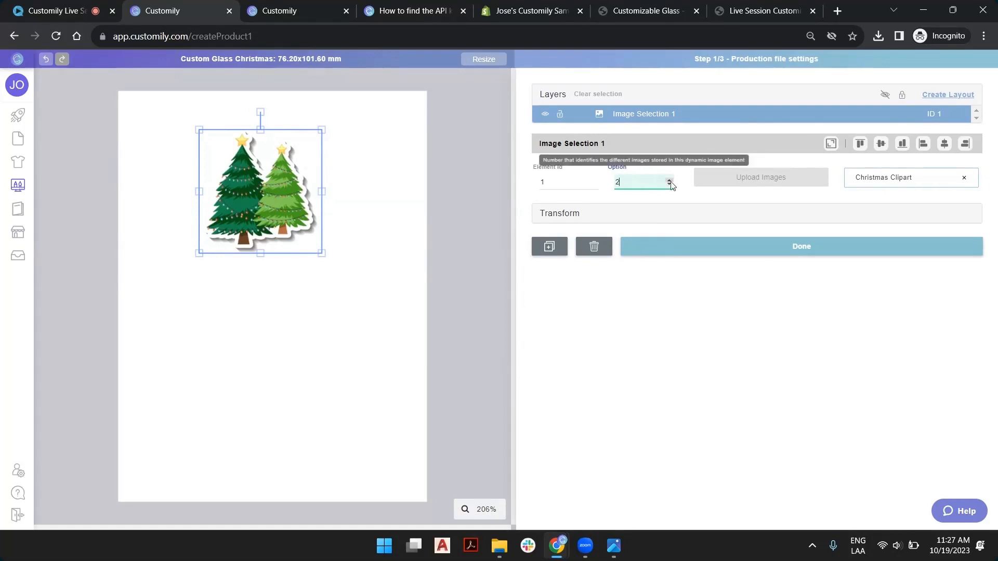
{"action": "left_click", "coordinate": [670, 184]}
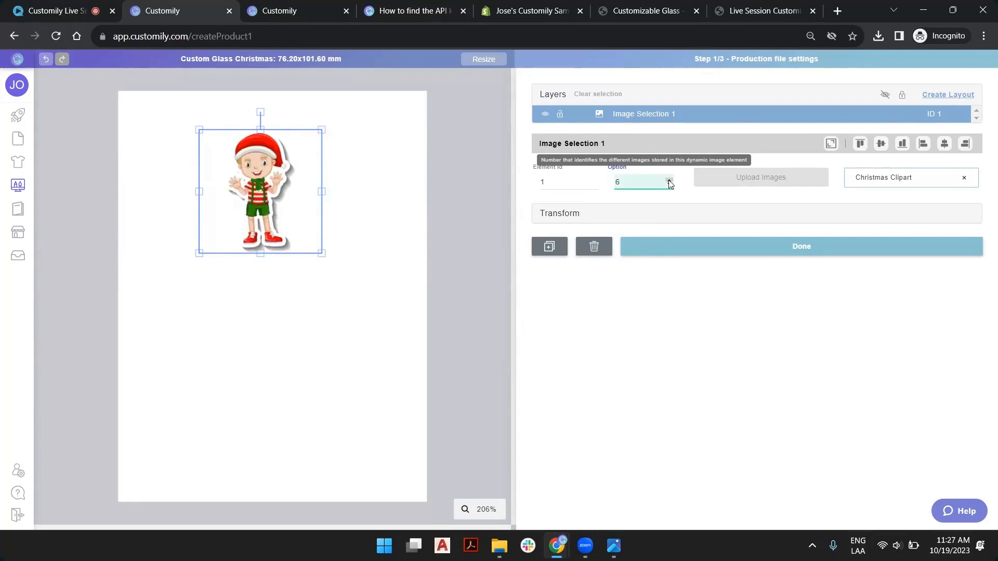
{"action": "left_click", "coordinate": [669, 183]}
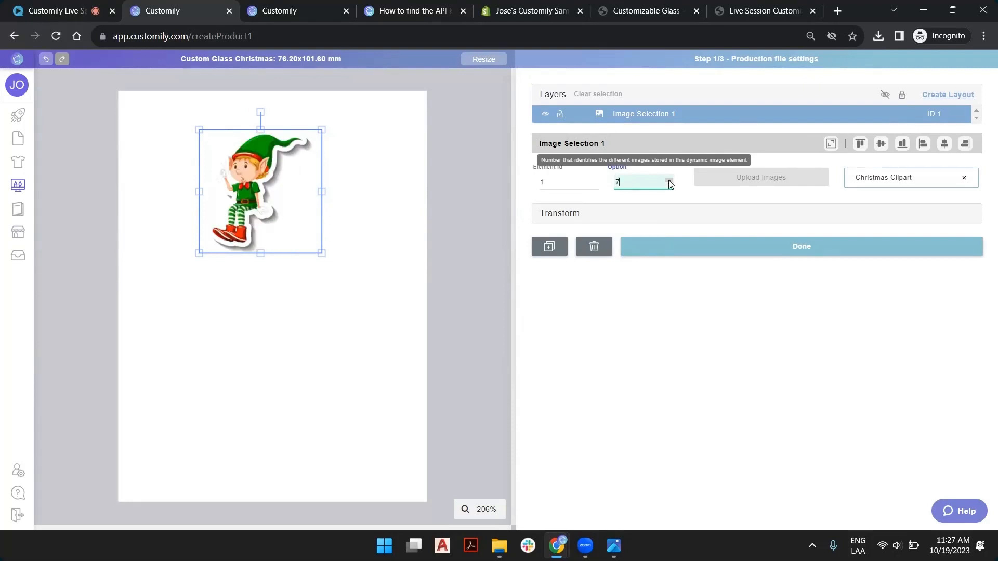
{"action": "mouse_move", "coordinate": [262, 190]}
{"action": "left_mouse_down"}
{"action": "mouse_move", "coordinate": [287, 178]}
{"action": "mouse_move", "coordinate": [275, 194]}
{"action": "left_mouse_up"}
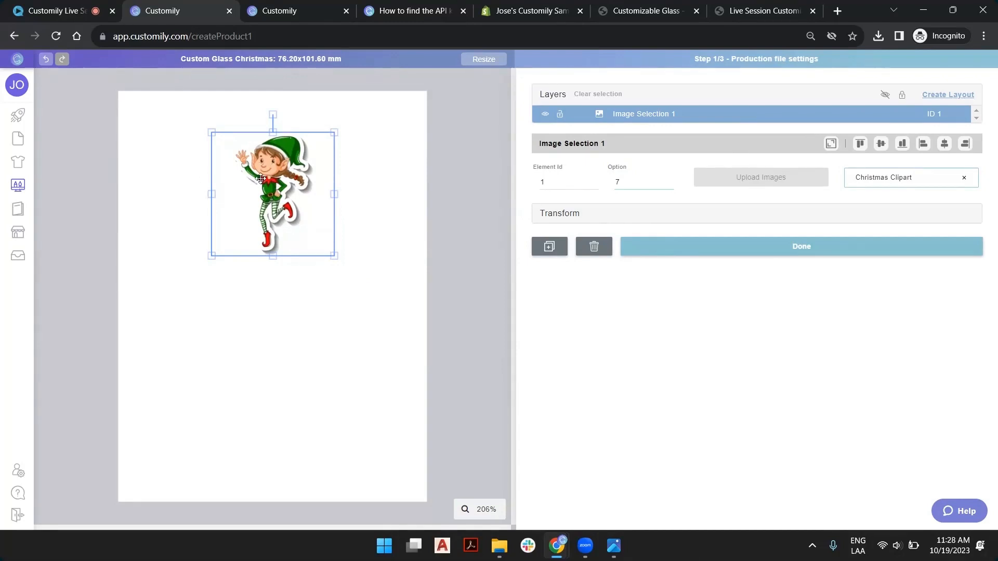
{"action": "left_click_drag", "start_coordinate": [271, 181], "coordinate": [258, 194]}
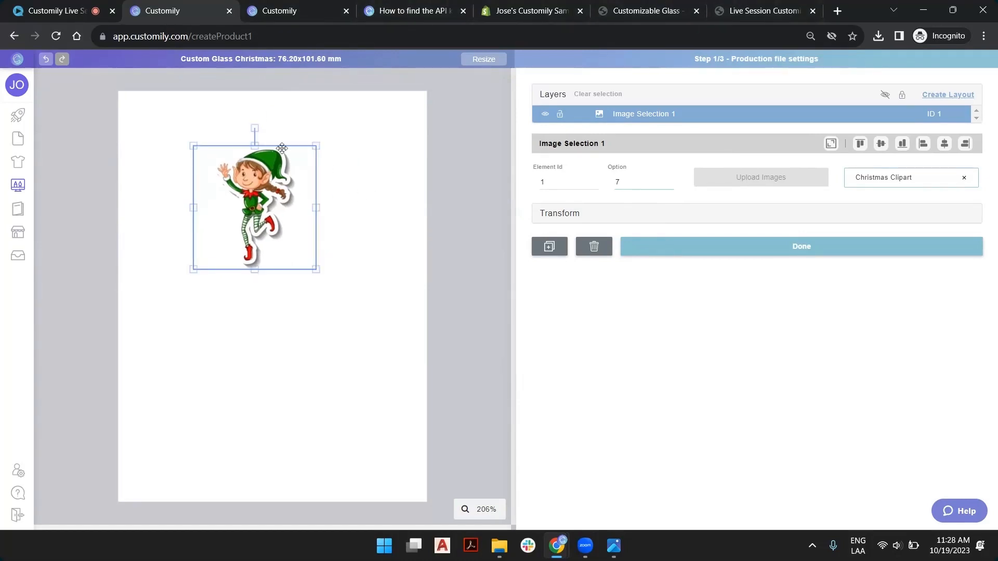
{"action": "left_click_drag", "start_coordinate": [280, 176], "coordinate": [304, 165]}
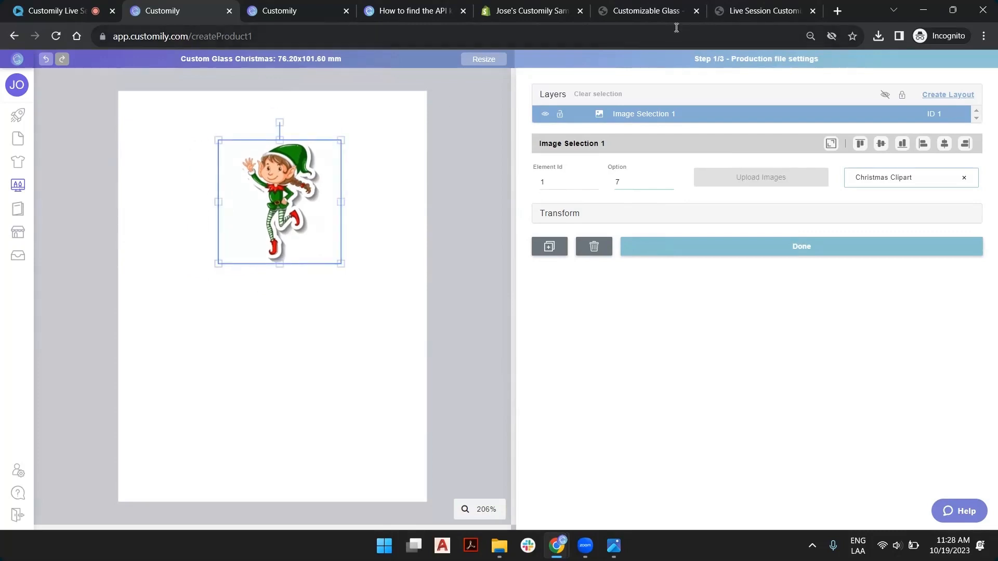
Look at the clipart choices on the Customizable Glass product page and return to the template
{"action": "left_click", "coordinate": [639, 10]}
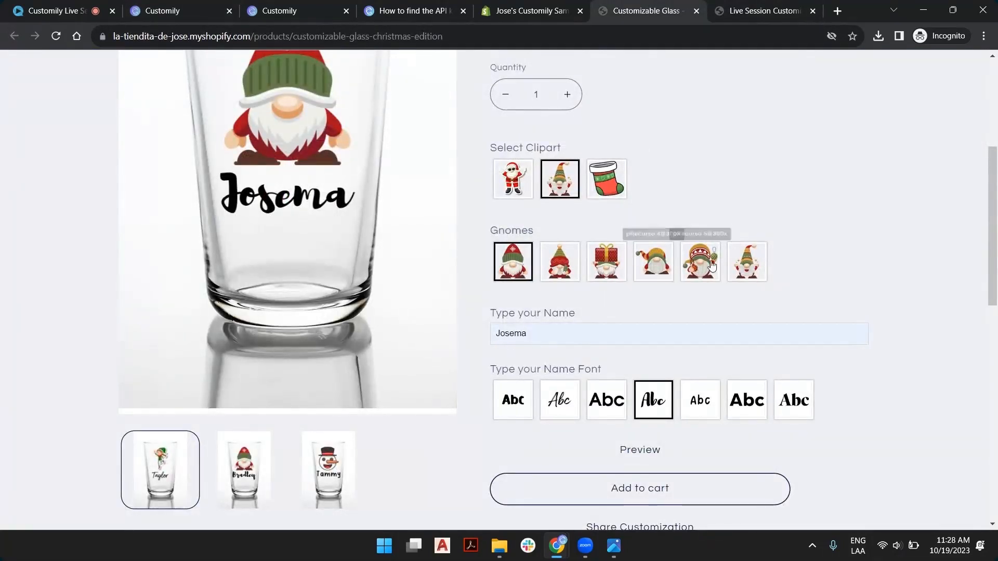
{"action": "left_click", "coordinate": [266, 7]}
{"action": "left_click", "coordinate": [218, 11]}
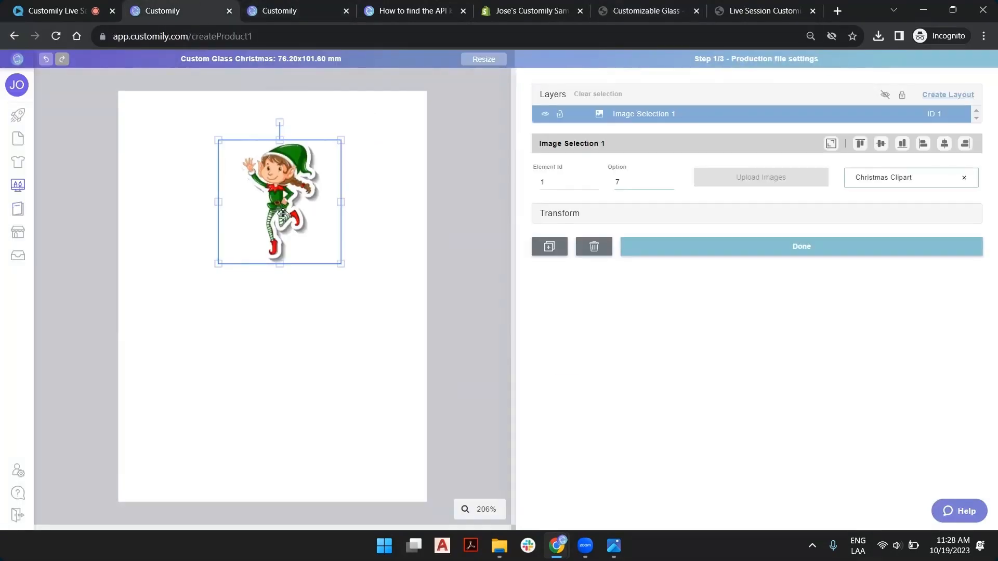
Preview the remaining clipart up to option 31 and reset the element's option to 1
{"action": "left_click", "coordinate": [668, 181]}
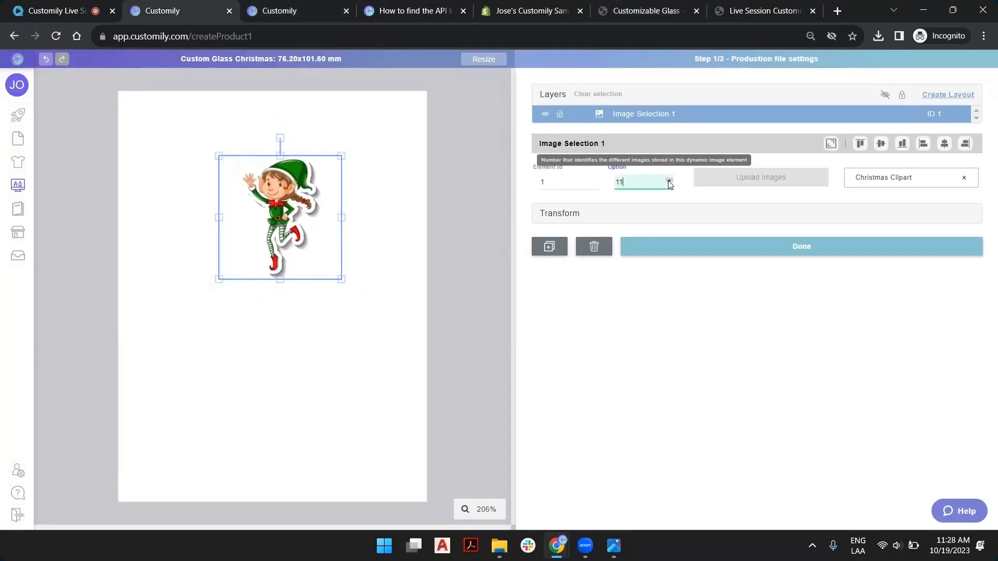
{"action": "left_click", "coordinate": [669, 181]}
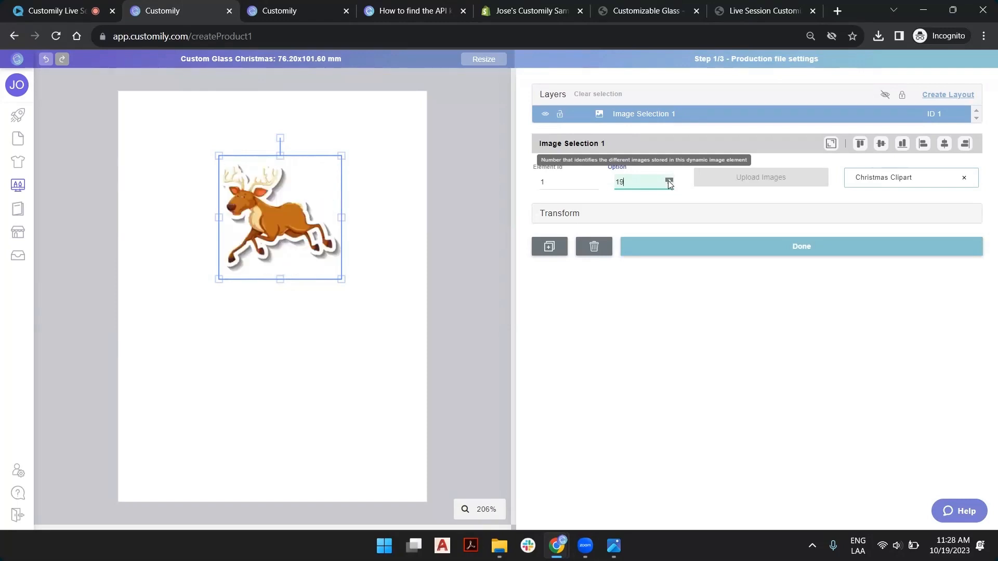
{"action": "left_click", "coordinate": [669, 182]}
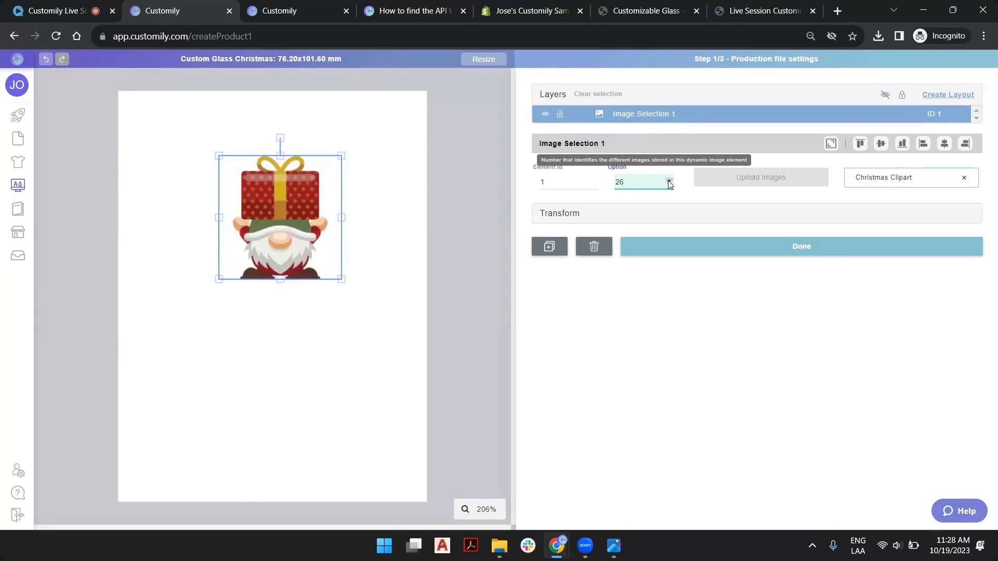
{"action": "left_click", "coordinate": [669, 181]}
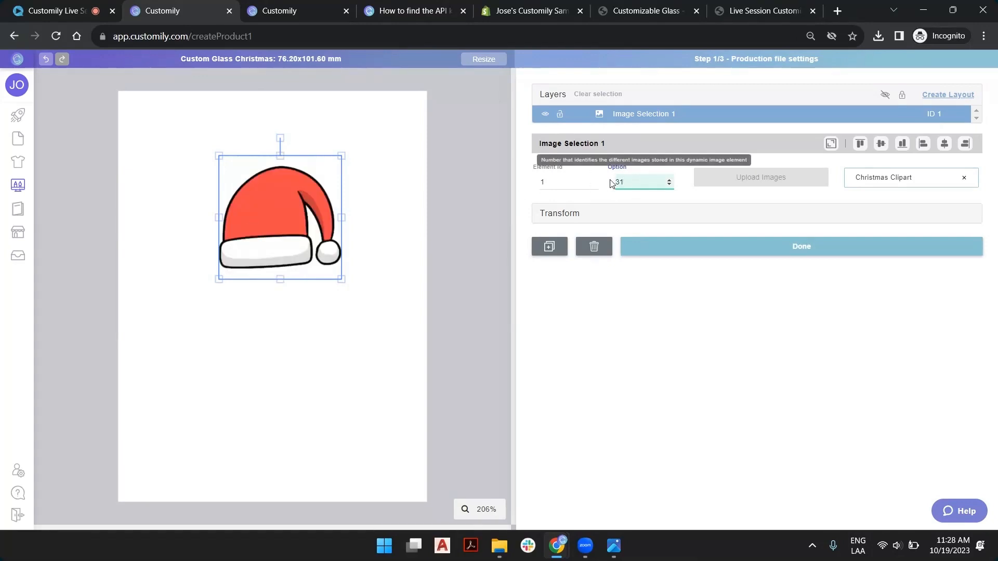
{"action": "double_click", "coordinate": [640, 185]}
{"action": "type", "text": "1"}
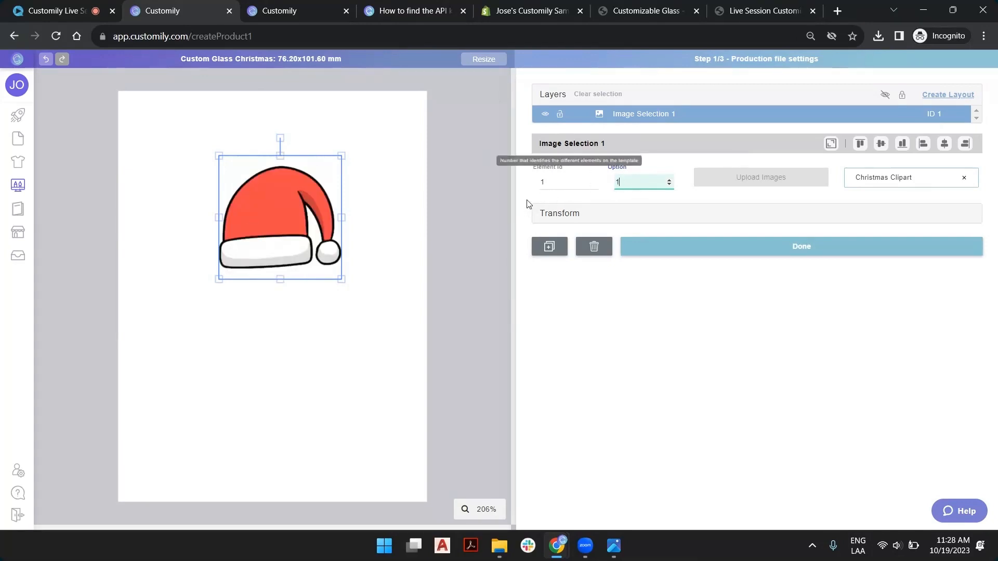
Try enlarging the clipart element and reshaping it into a wide, low box across the upper canvas
{"action": "left_click_drag", "start_coordinate": [294, 219], "coordinate": [200, 157]}
{"action": "left_click_drag", "start_coordinate": [248, 217], "coordinate": [374, 338]}
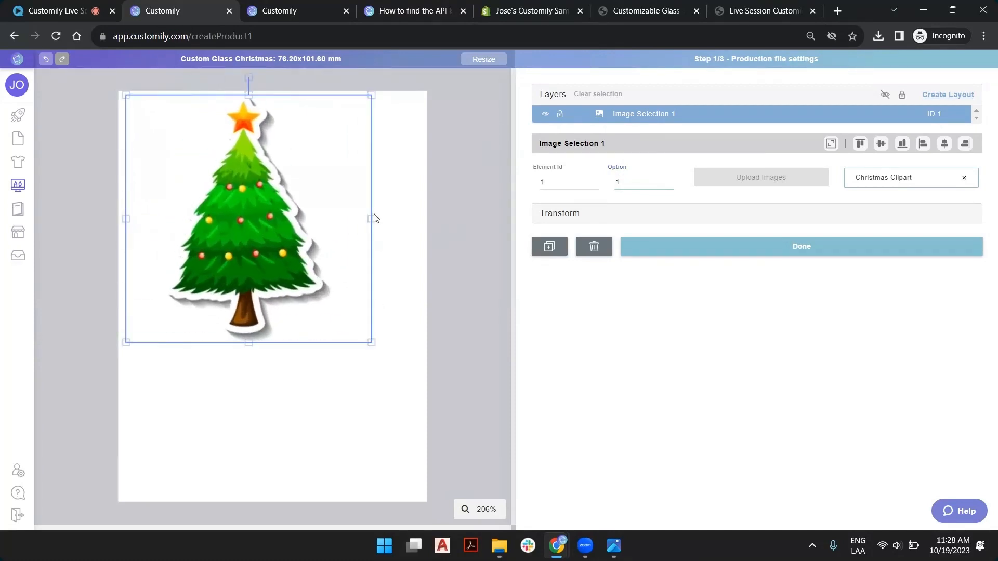
{"action": "left_click_drag", "start_coordinate": [378, 220], "coordinate": [413, 228]}
{"action": "left_click_drag", "start_coordinate": [266, 343], "coordinate": [266, 225]}
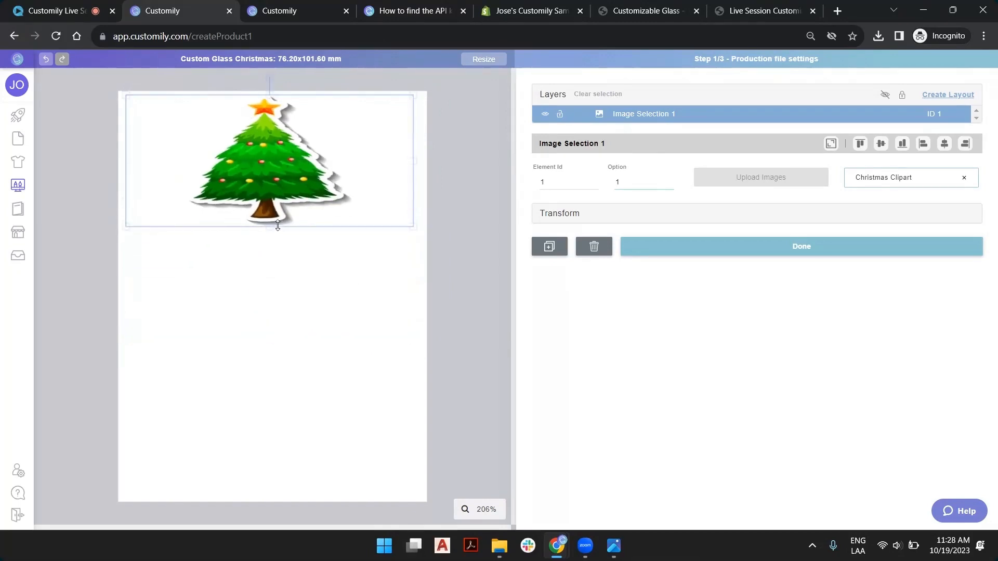
{"action": "mouse_move", "coordinate": [277, 161]}
{"action": "left_mouse_down"}
{"action": "mouse_move", "coordinate": [278, 234]}
{"action": "mouse_move", "coordinate": [277, 183]}
{"action": "mouse_move", "coordinate": [286, 169]}
{"action": "left_mouse_up"}
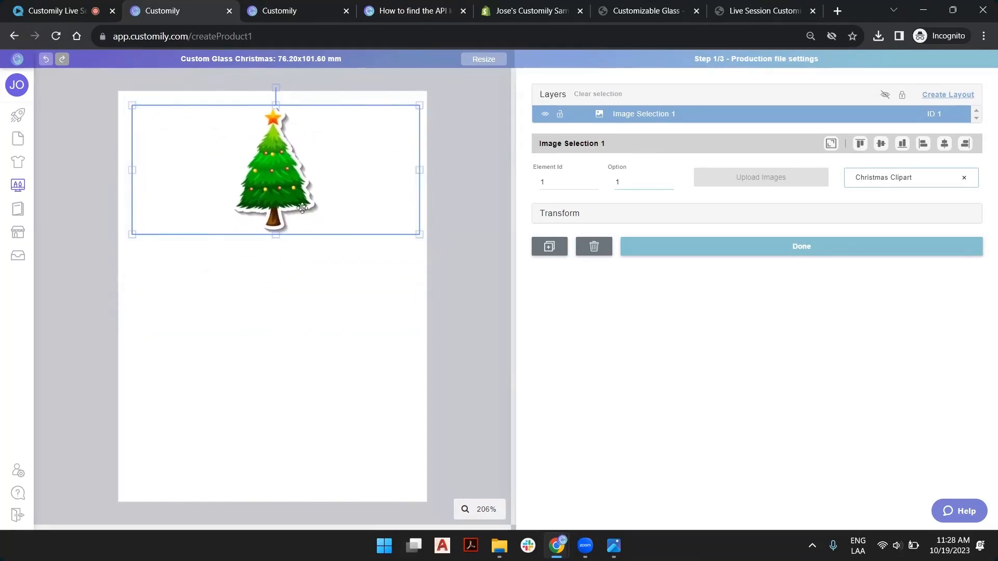
Expand the clipart element to fill the canvas and shorten it from its lower edge to about 81 mm high
{"action": "left_click", "coordinate": [831, 147]}
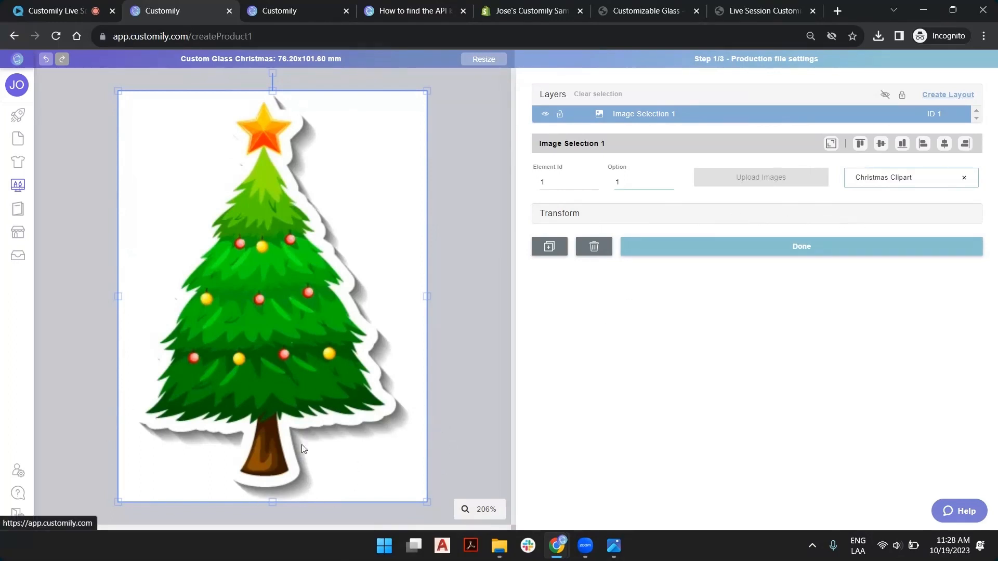
{"action": "left_click", "coordinate": [271, 504]}
{"action": "left_click", "coordinate": [272, 501]}
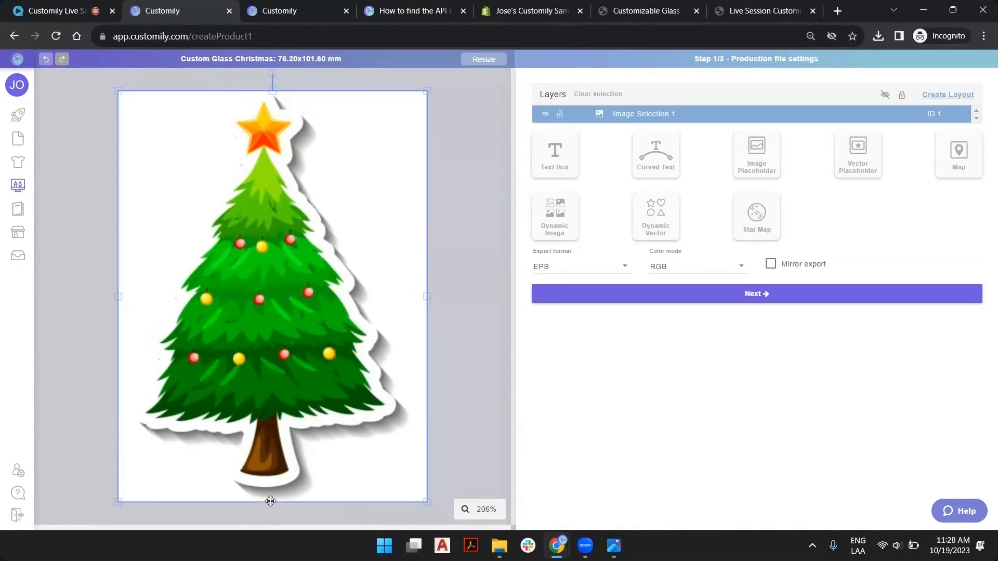
{"action": "left_click_drag", "start_coordinate": [271, 502], "coordinate": [285, 397]}
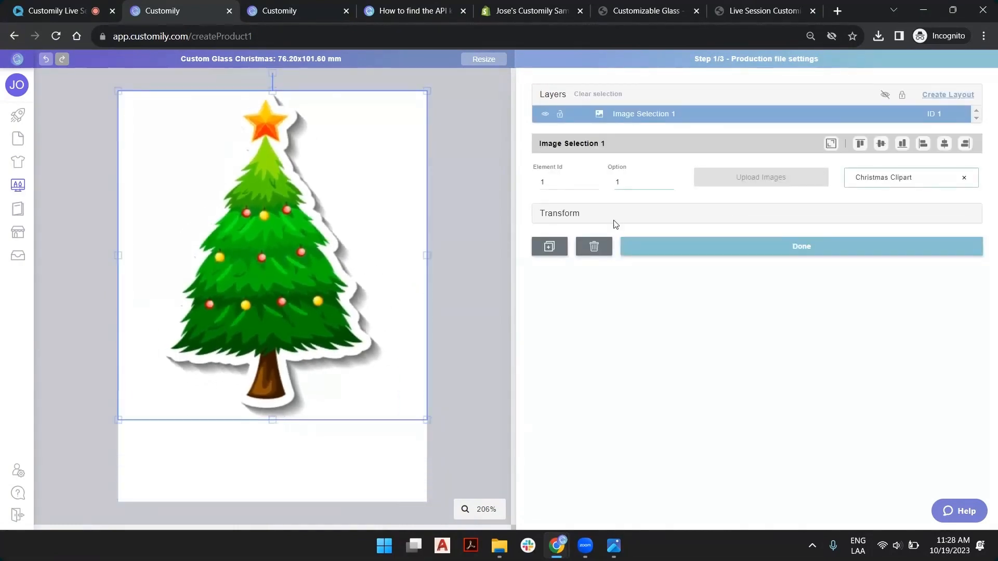
Set the clipart element's height to 76.2 mm and align it to the canvas top and horizontal center
{"action": "left_click", "coordinate": [574, 217]}
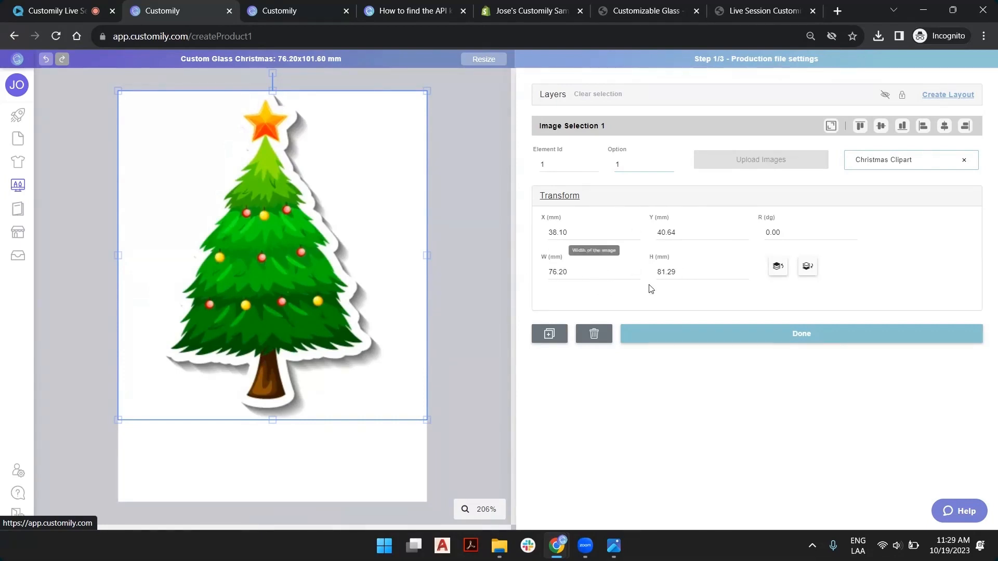
{"action": "double_click", "coordinate": [665, 272]}
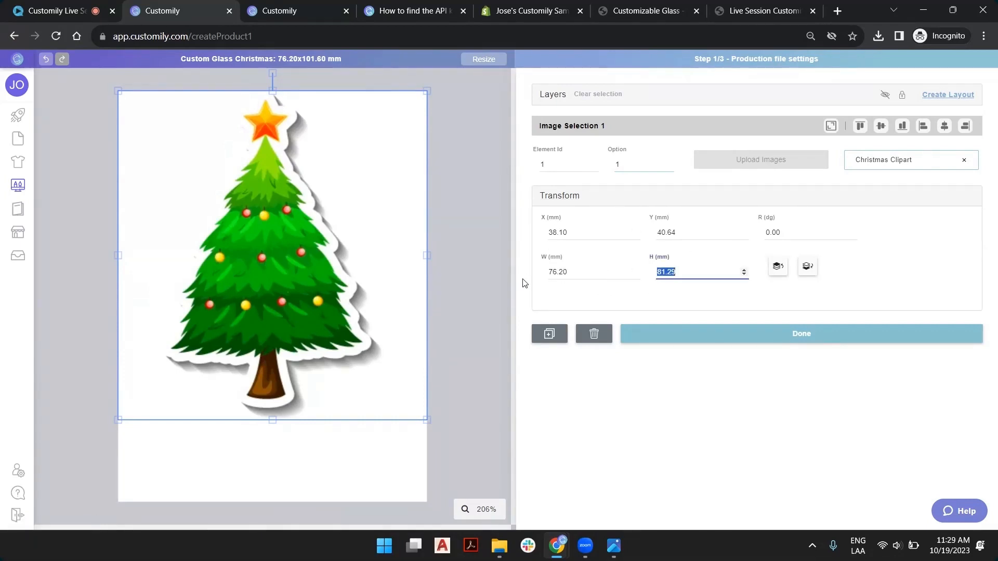
{"action": "type", "text": "76.2"}
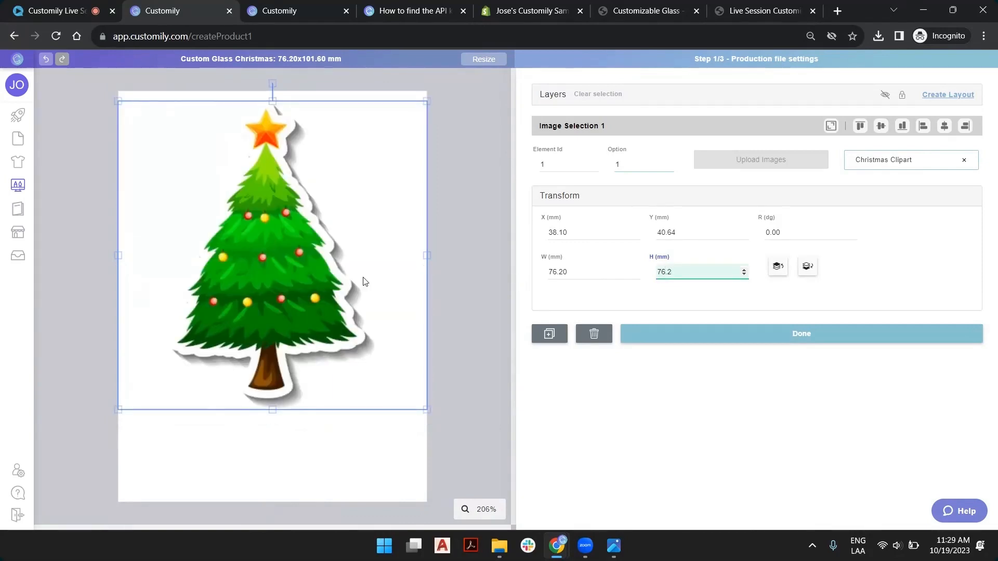
{"action": "left_click_drag", "start_coordinate": [243, 241], "coordinate": [264, 237]}
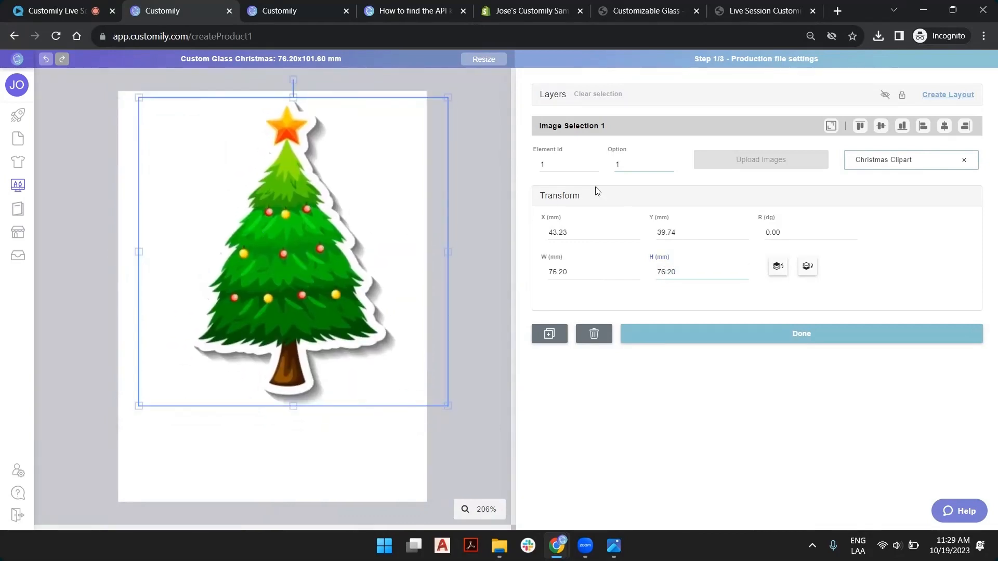
{"action": "left_click", "coordinate": [858, 127]}
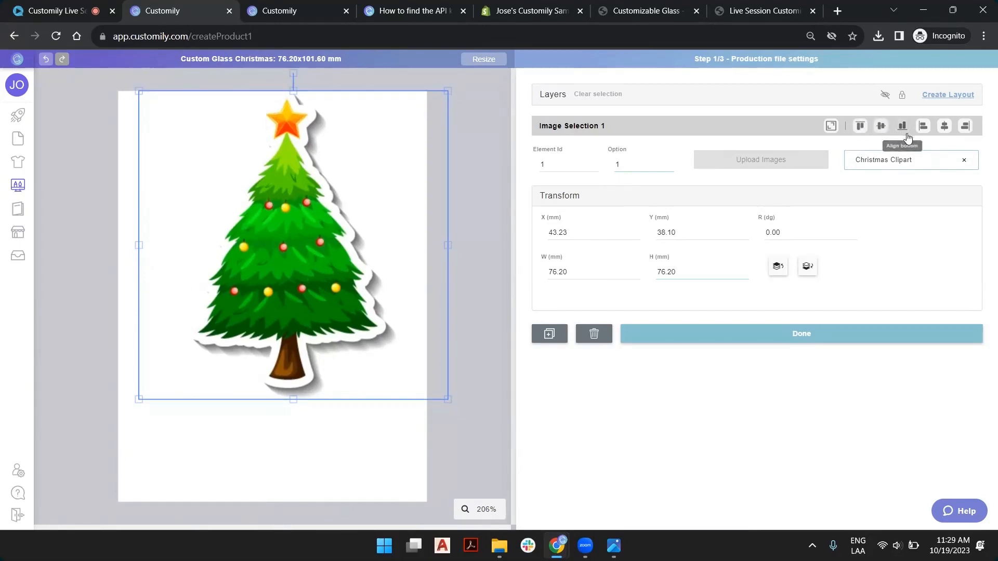
{"action": "left_click", "coordinate": [946, 127]}
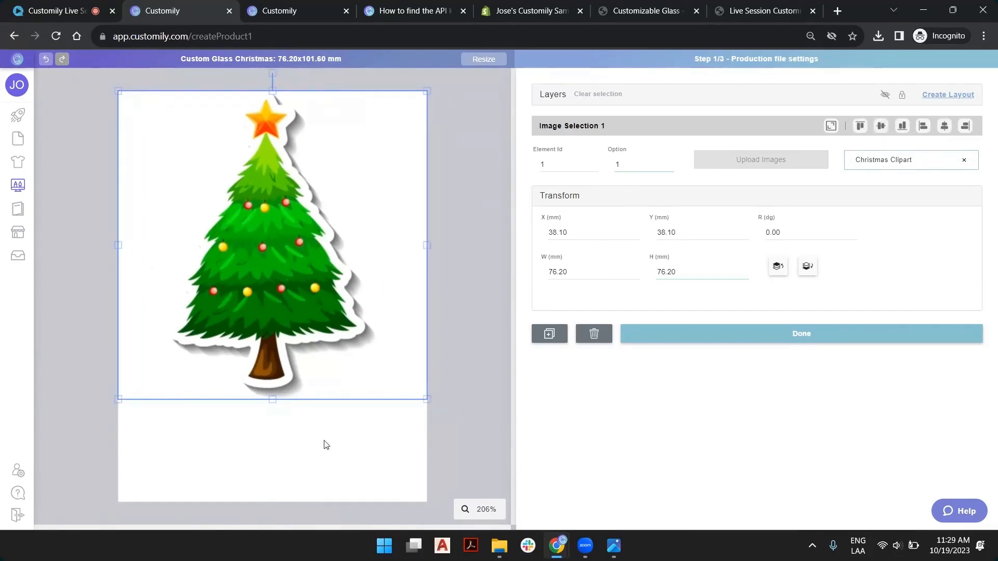
Rename the Christmas clipart element's layer to "Select Clipart" and deselect the element
{"action": "left_click", "coordinate": [476, 422]}
{"action": "left_click", "coordinate": [273, 201]}
{"action": "left_click", "coordinate": [560, 97]}
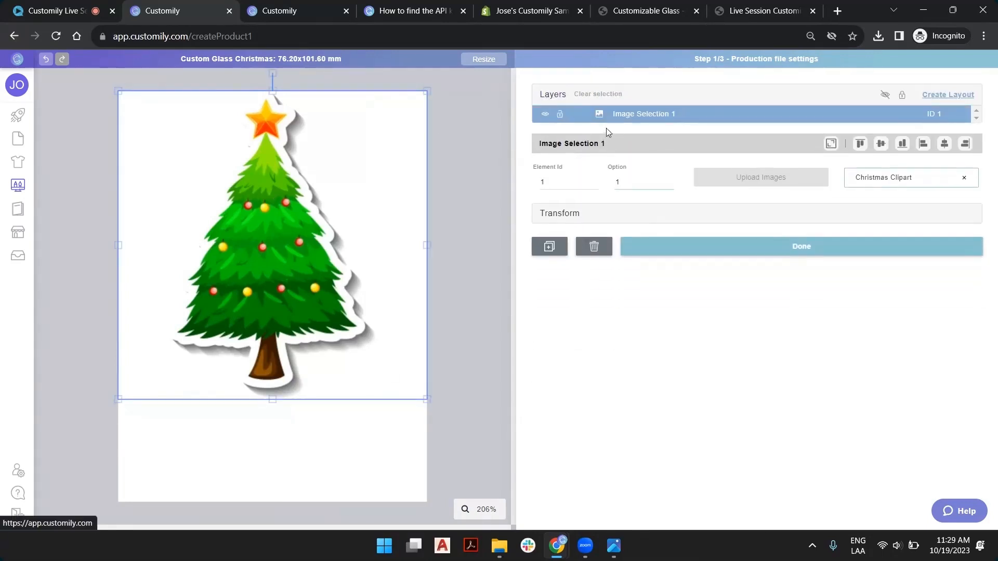
{"action": "double_click", "coordinate": [632, 116]}
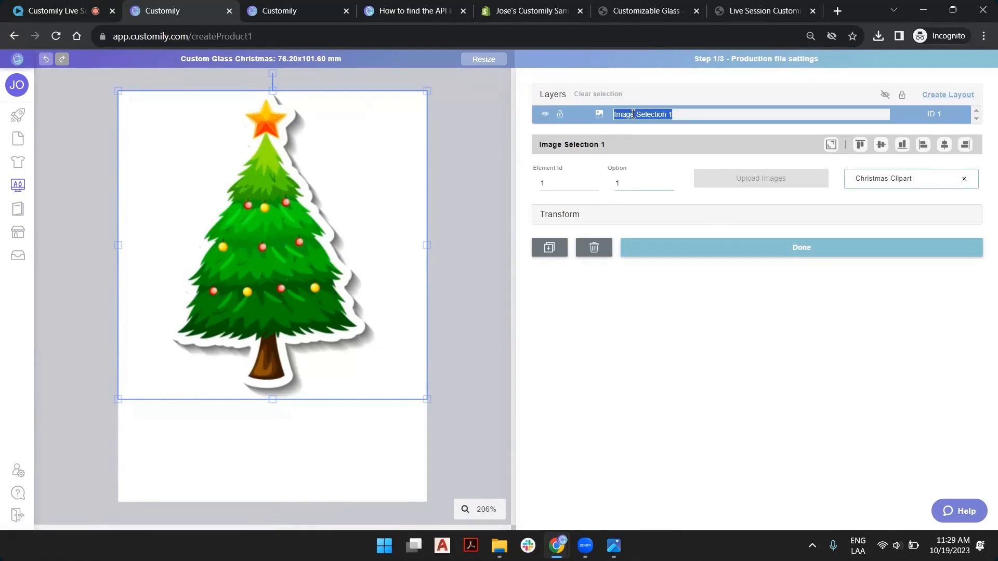
{"action": "type", "text": "Se"}
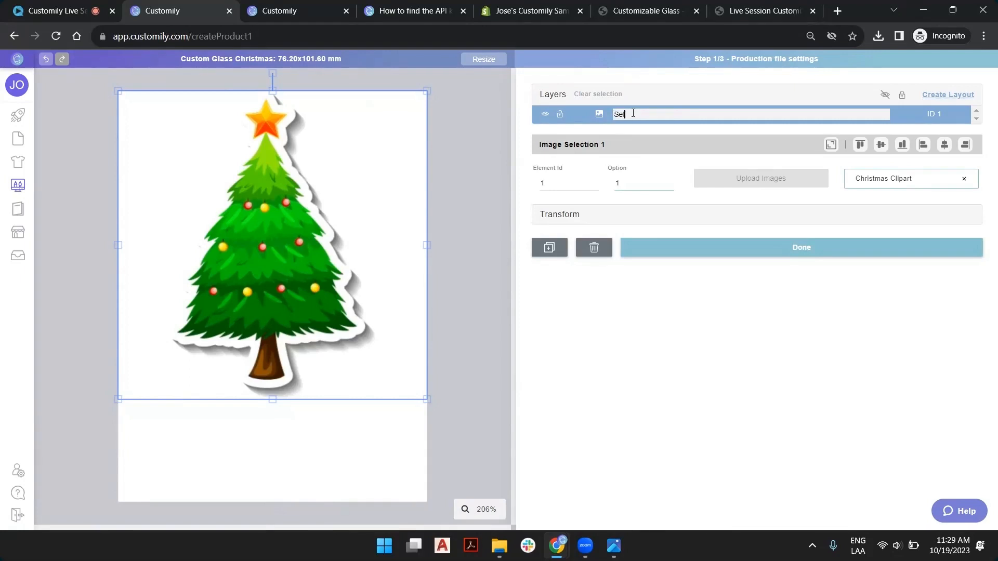
{"action": "type", "text": "lect Clipart"}
{"action": "key", "text": "Return"}
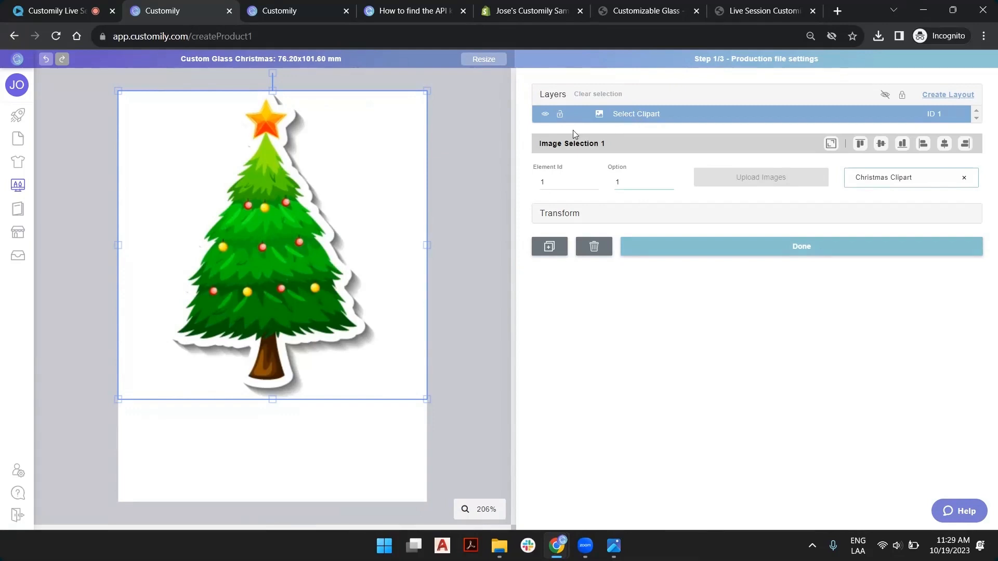
{"action": "left_click", "coordinate": [468, 135]}
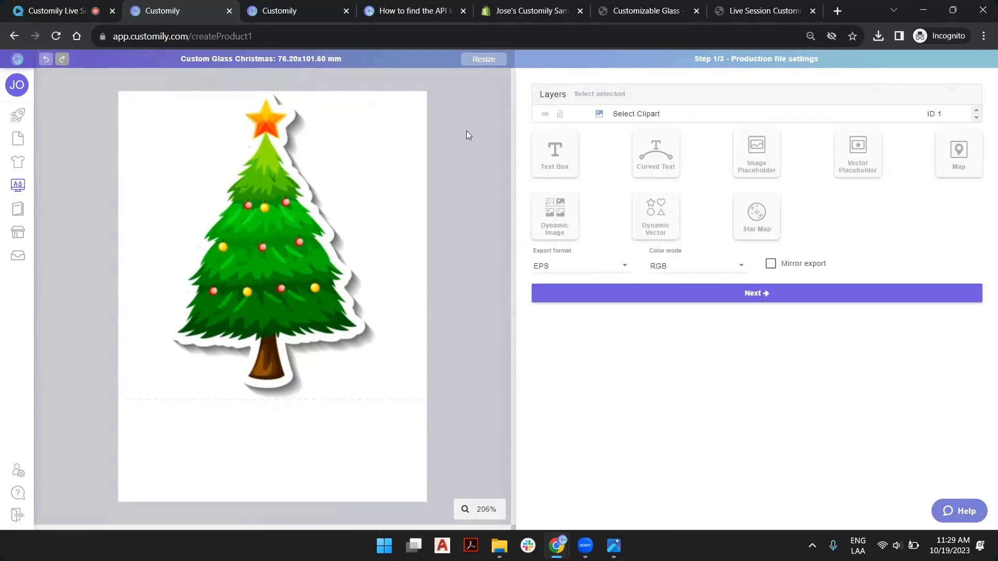
Add a text box below the Christmas tree and widen it across most of the canvas width
{"action": "left_click", "coordinate": [551, 152]}
{"action": "left_click_drag", "start_coordinate": [257, 299], "coordinate": [168, 434]}
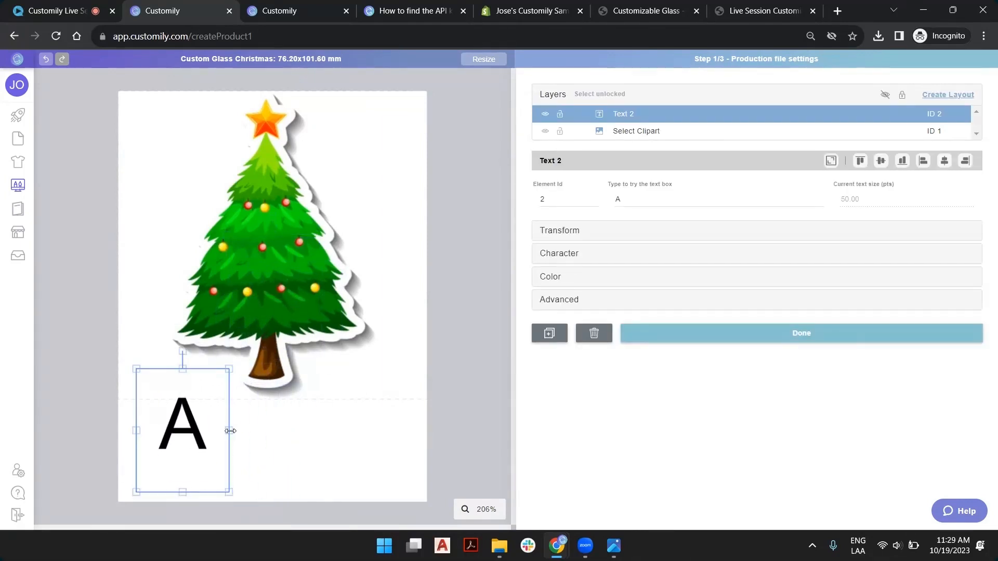
{"action": "left_click_drag", "start_coordinate": [230, 431], "coordinate": [413, 431]}
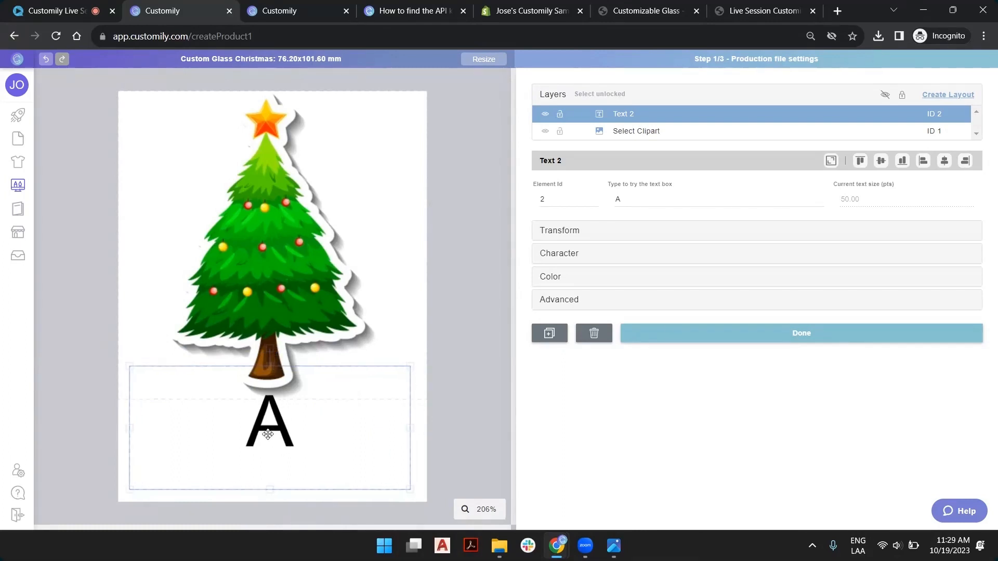
Replace the text box's sample text with "testing customily"
{"action": "double_click", "coordinate": [628, 198]}
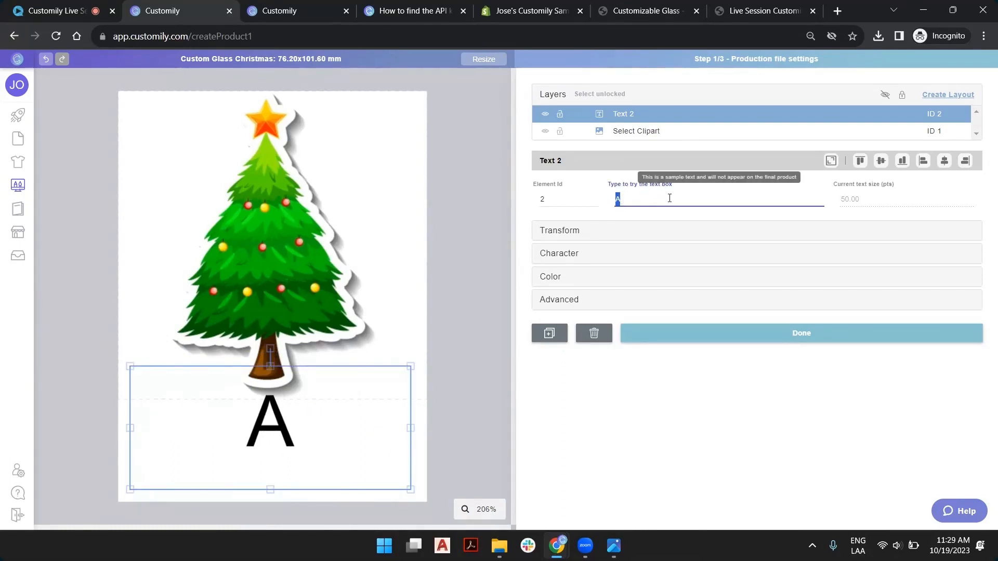
{"action": "type", "text": "ts"}
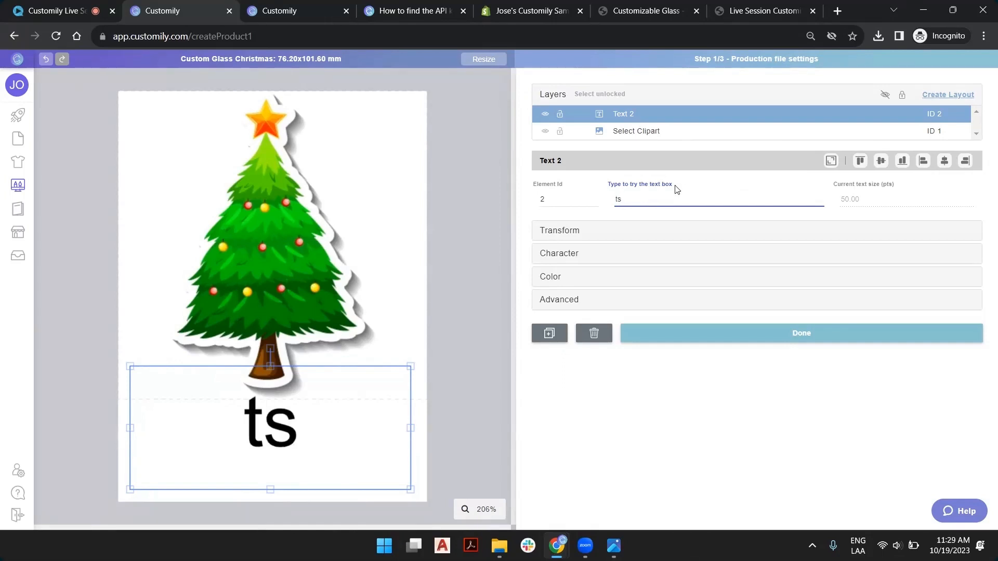
{"action": "key", "text": "BackSpace"}
{"action": "type", "text": "esting customi"}
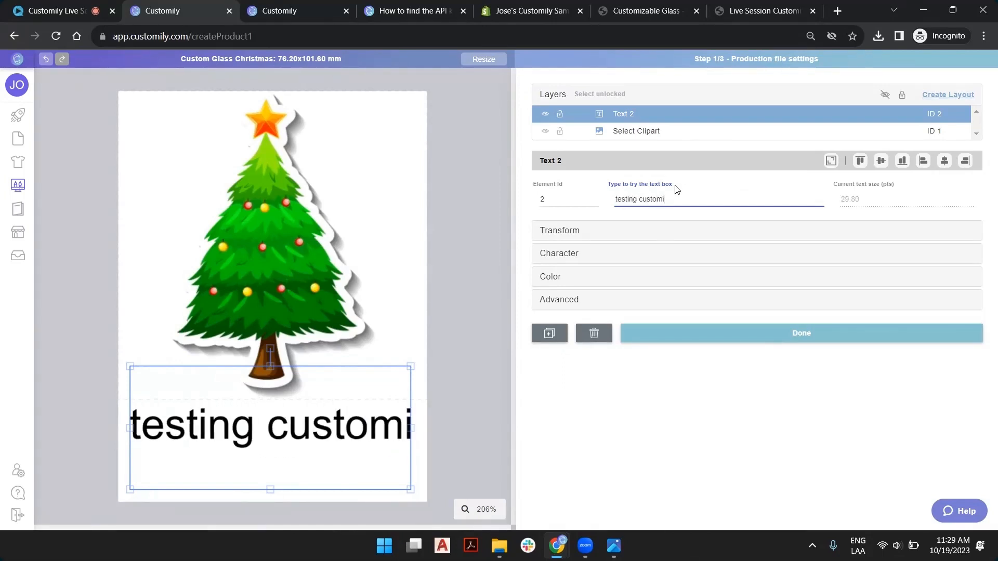
{"action": "type", "text": "ly"}
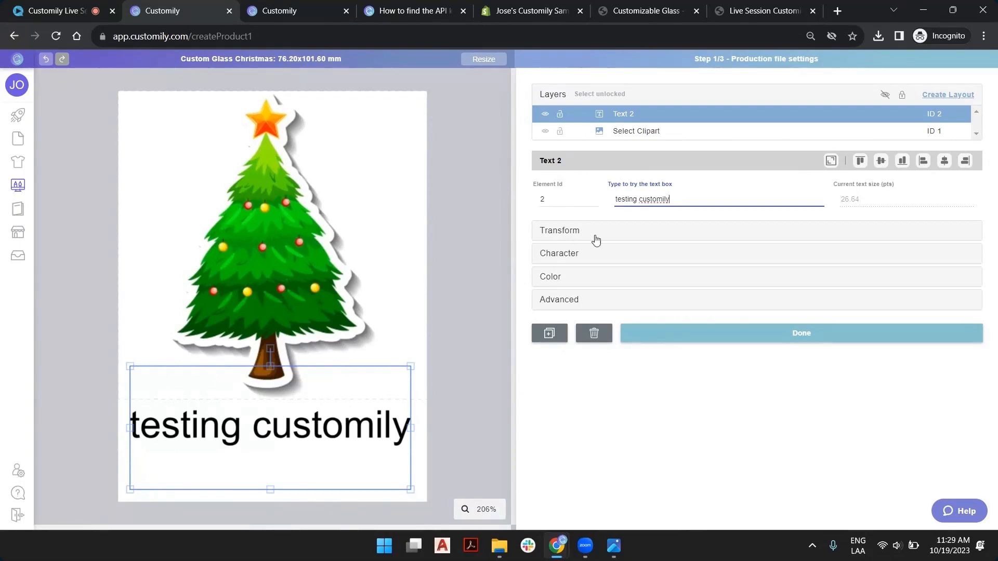
Clear the text box's sample text and enter a sample first name
{"action": "double_click", "coordinate": [659, 198]}
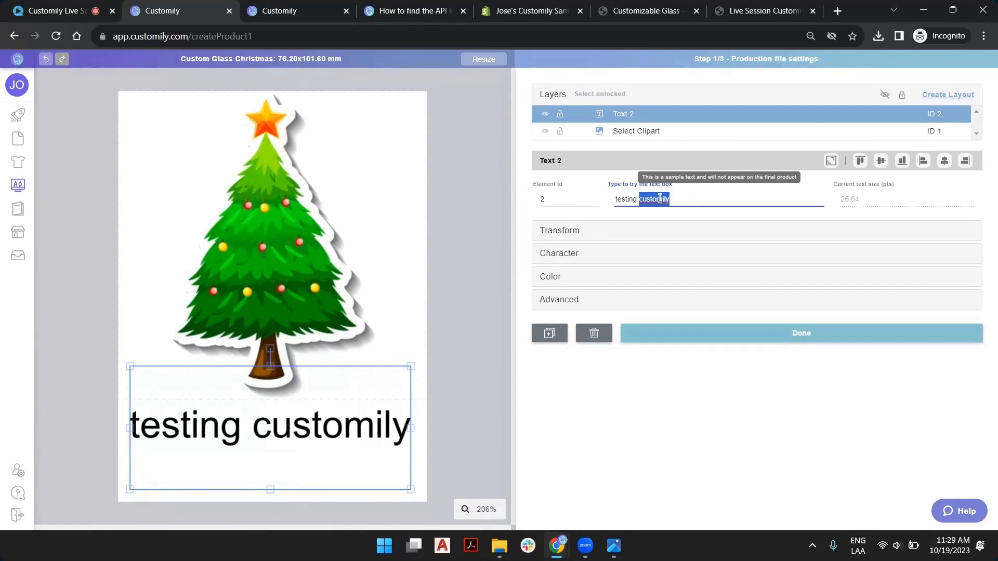
{"action": "key", "text": "BackSpace"}
{"action": "key", "text": "BackSpace"}
{"action": "key", "text": "BackSpace"}
{"action": "key", "text": "BackSpace"}
{"action": "key", "text": "BackSpace"}
{"action": "key", "text": "BackSpace"}
{"action": "key", "text": "BackSpace"}
{"action": "key", "text": "BackSpace"}
{"action": "key", "text": "BackSpace"}
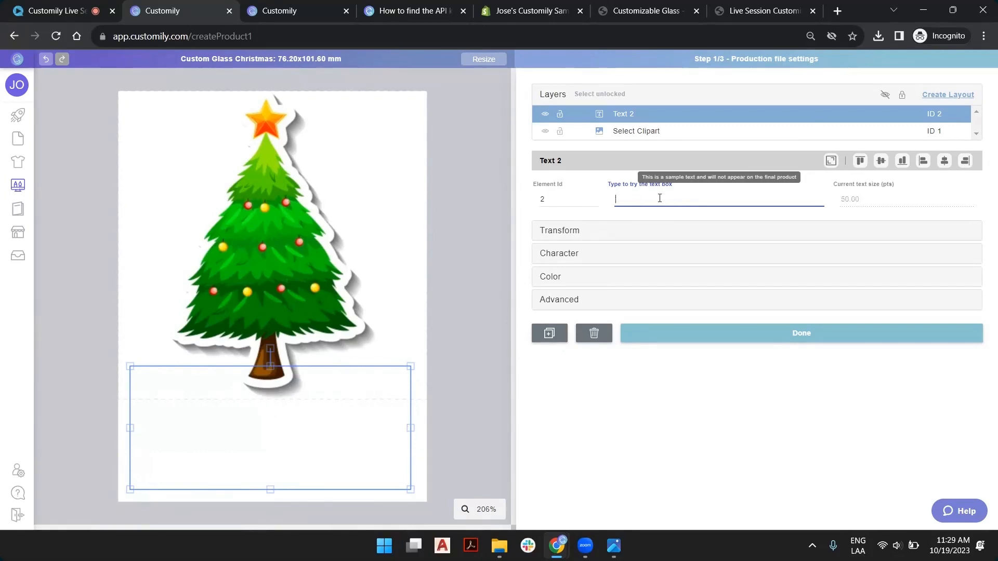
{"action": "type", "text": "Charllo"}
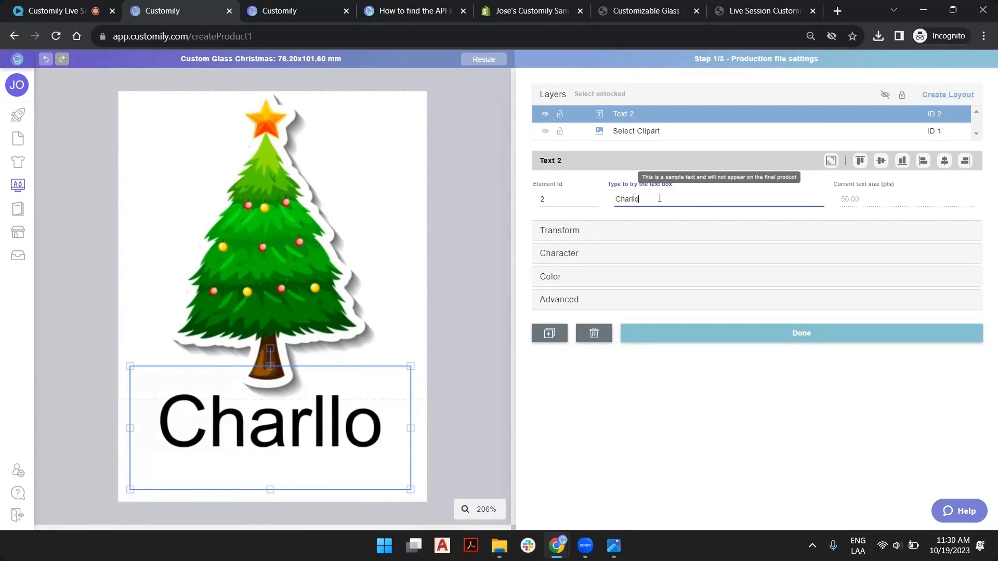
{"action": "type", "text": "tte"}
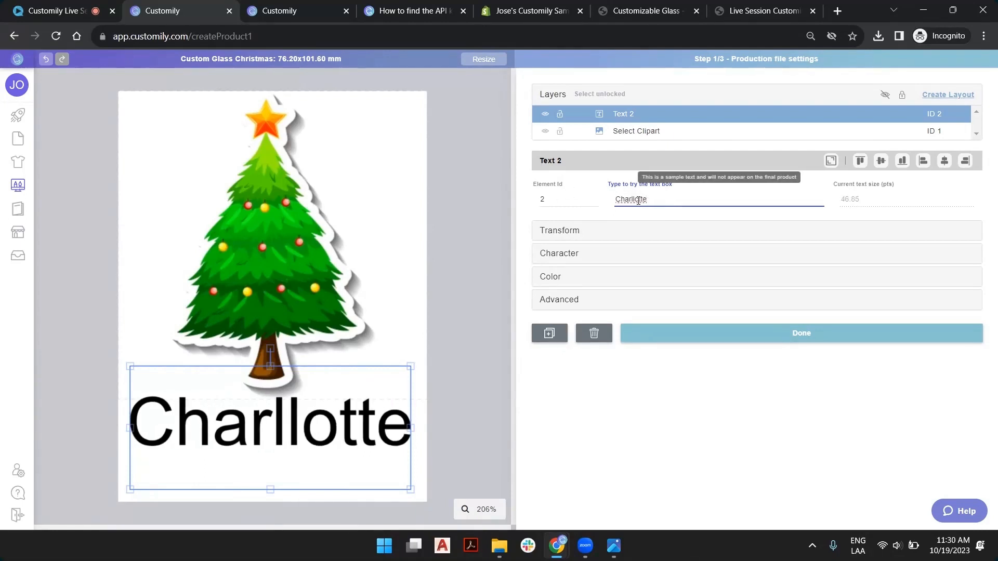
Change the sample name's second "l" to "y" and its first letter to "W"
{"action": "key", "text": "Delete"}
{"action": "type", "text": "y"}
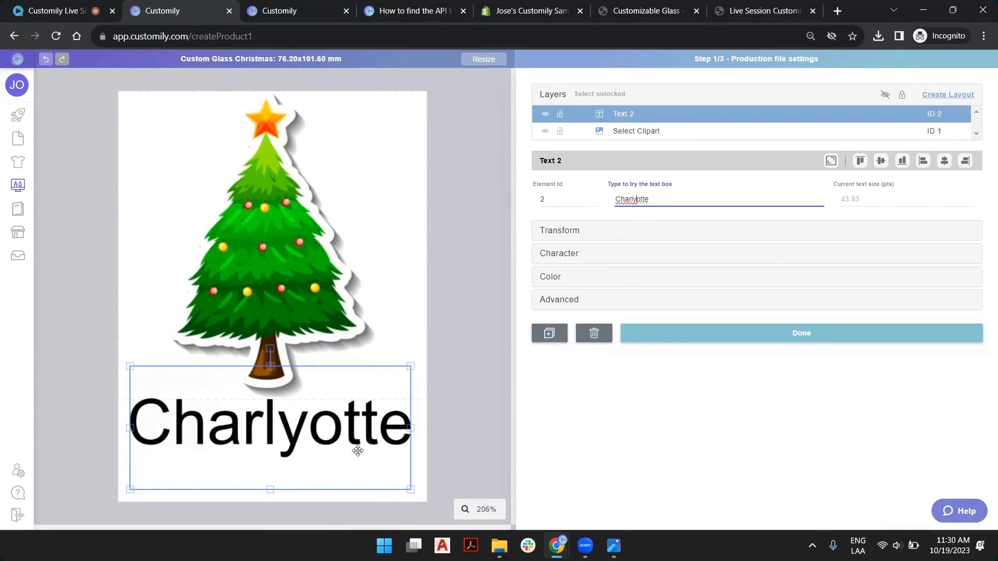
{"action": "left_click_drag", "start_coordinate": [621, 198], "coordinate": [600, 197]}
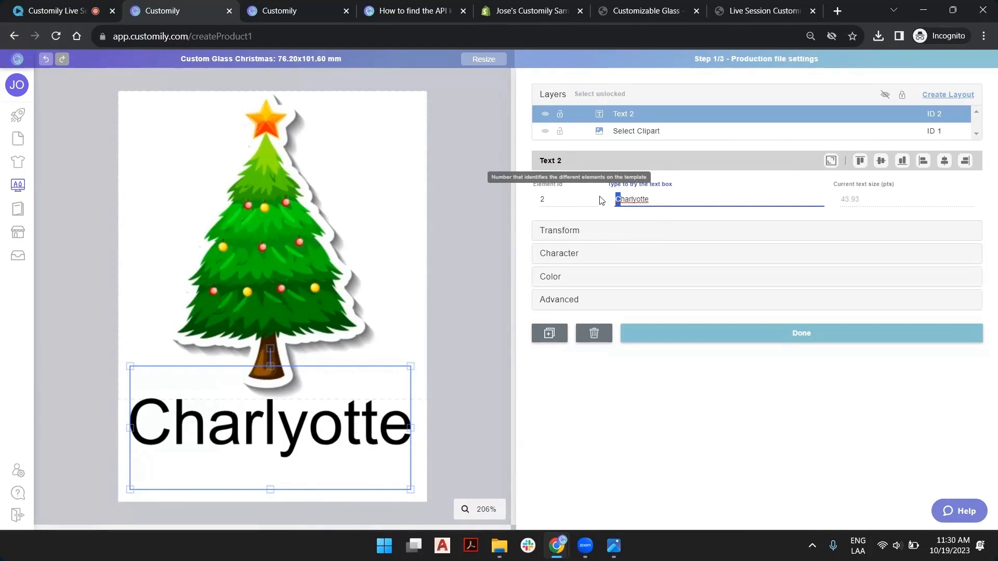
{"action": "type", "text": "W"}
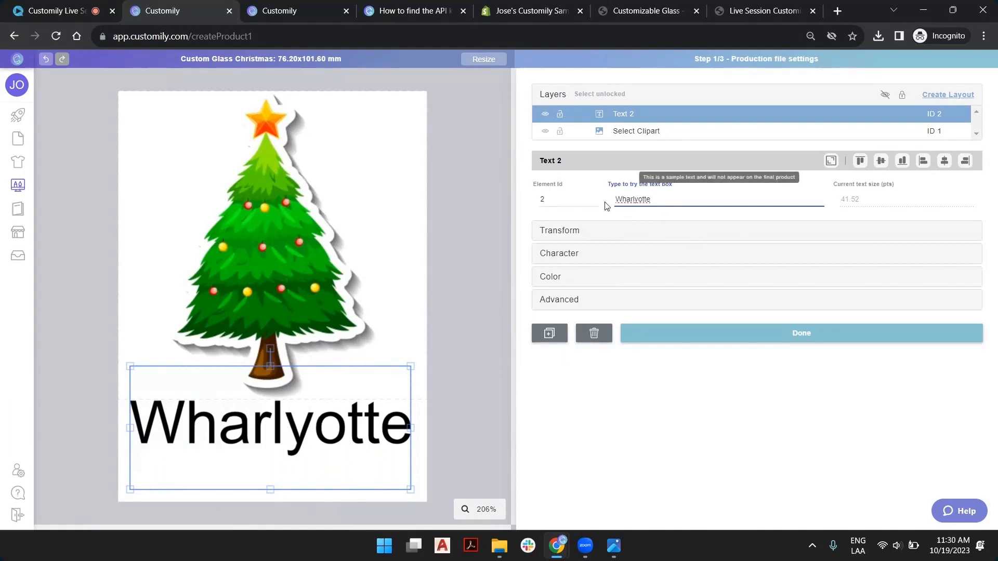
Nudge the text box slightly to the right and append "sdvssdsdvswswvddvwvwfdsdbs" to its sample text
{"action": "mouse_move", "coordinate": [303, 405]}
{"action": "left_mouse_down"}
{"action": "mouse_move", "coordinate": [310, 388]}
{"action": "mouse_move", "coordinate": [311, 406]}
{"action": "left_mouse_up"}
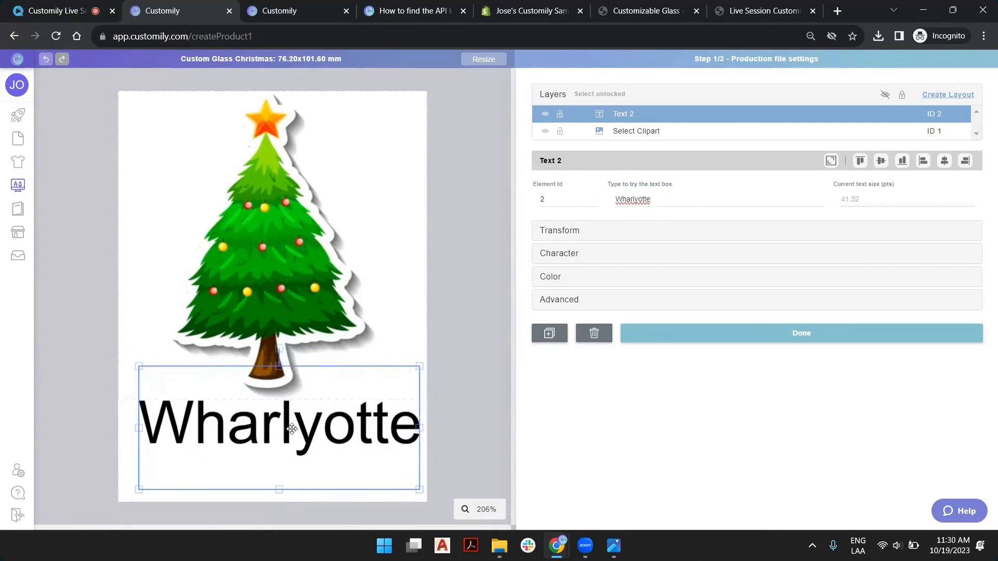
{"action": "double_click", "coordinate": [699, 201]}
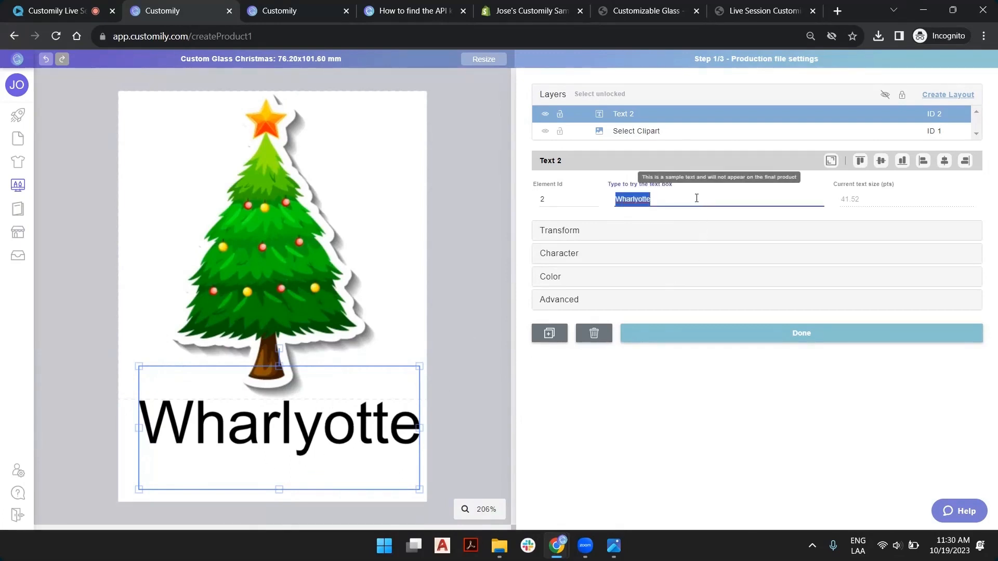
{"action": "left_click", "coordinate": [698, 199]}
{"action": "type", "text": "sdvssd"}
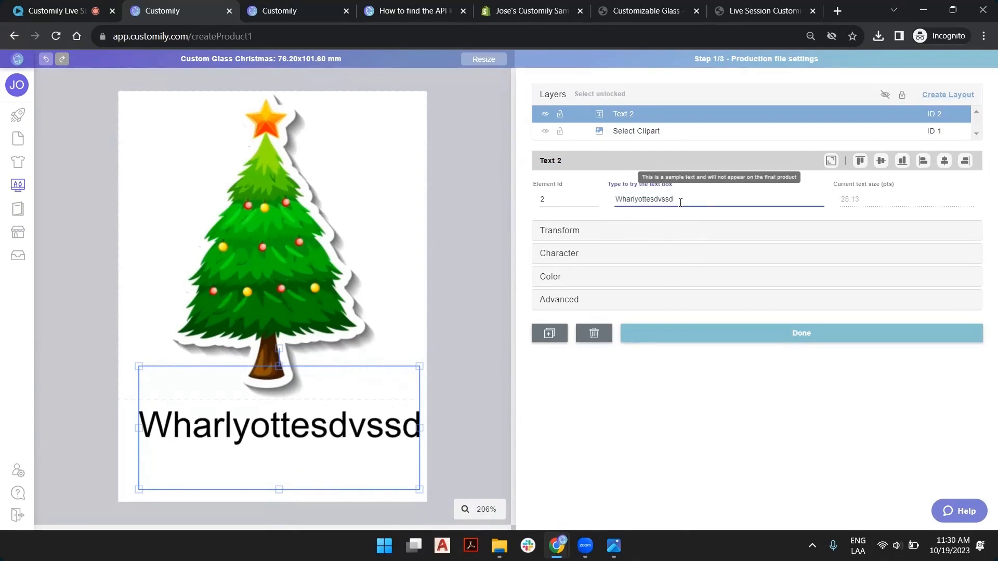
{"action": "type", "text": "sdvswswvddvw"}
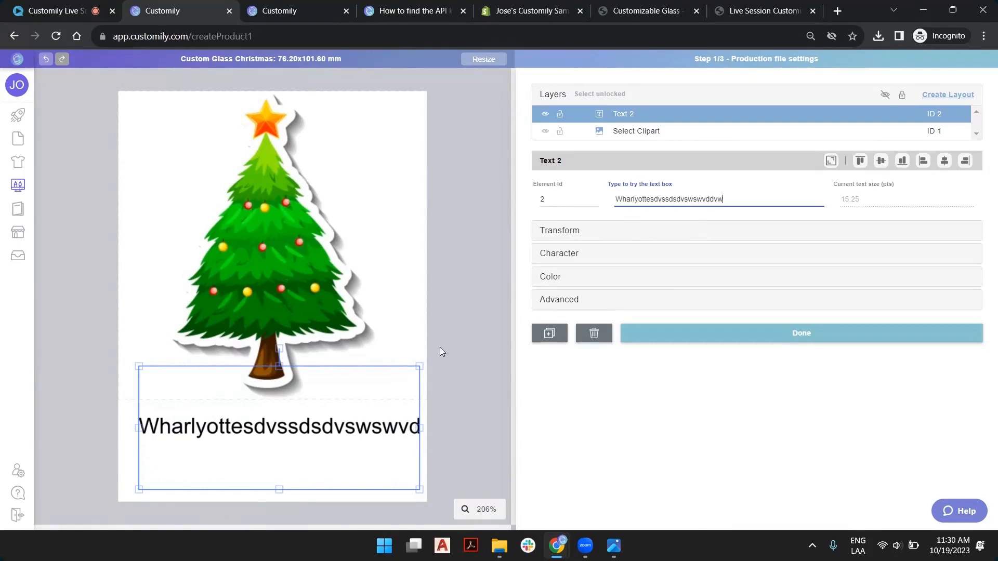
{"action": "type", "text": "wvfdsdbs"}
Shorten the text box from its upper edge to about 24.7 mm high and align it to the canvas bottom
{"action": "mouse_move", "coordinate": [208, 434]}
{"action": "left_mouse_down"}
{"action": "mouse_move", "coordinate": [218, 423]}
{"action": "mouse_move", "coordinate": [211, 444]}
{"action": "left_mouse_up"}
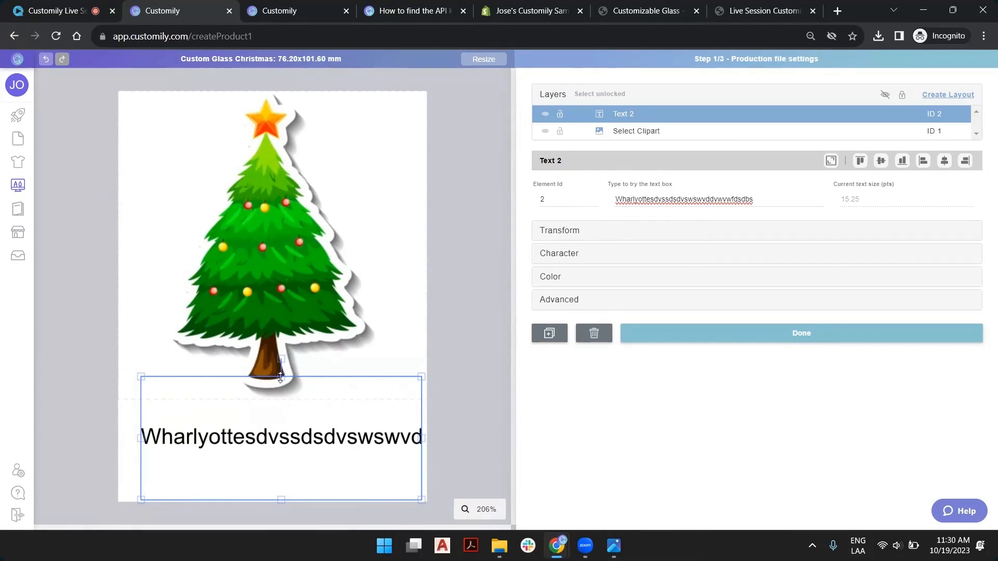
{"action": "left_click_drag", "start_coordinate": [281, 378], "coordinate": [281, 401]}
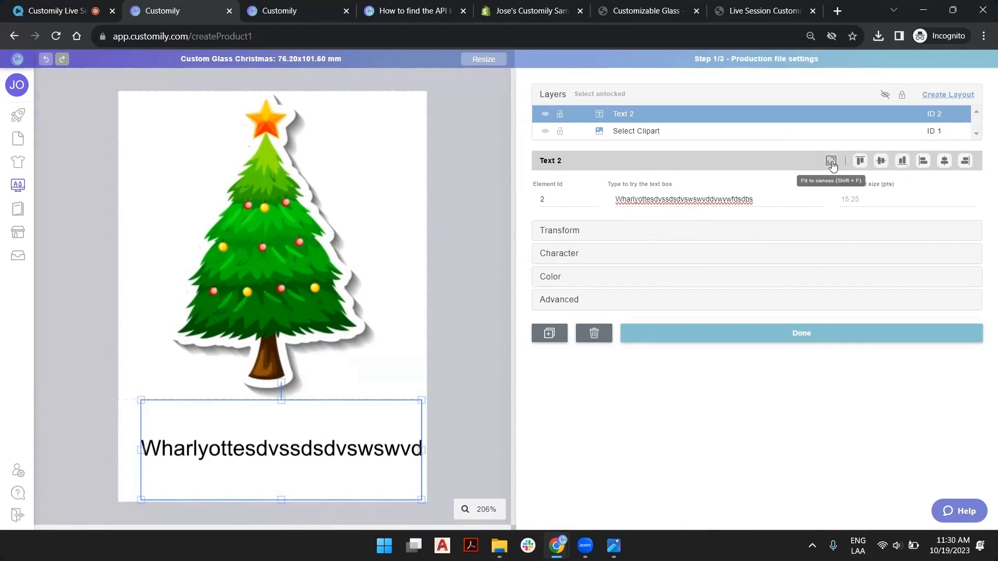
{"action": "left_click", "coordinate": [902, 170]}
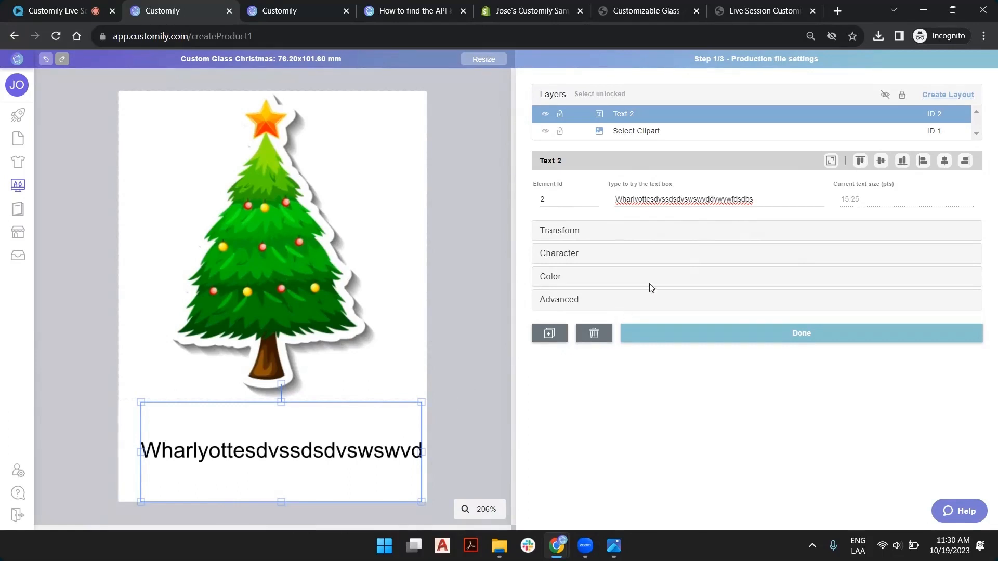
Size the text box to 76.2 mm wide and about 25.4 mm high, centered horizontally on the canvas
{"action": "left_click", "coordinate": [572, 230]}
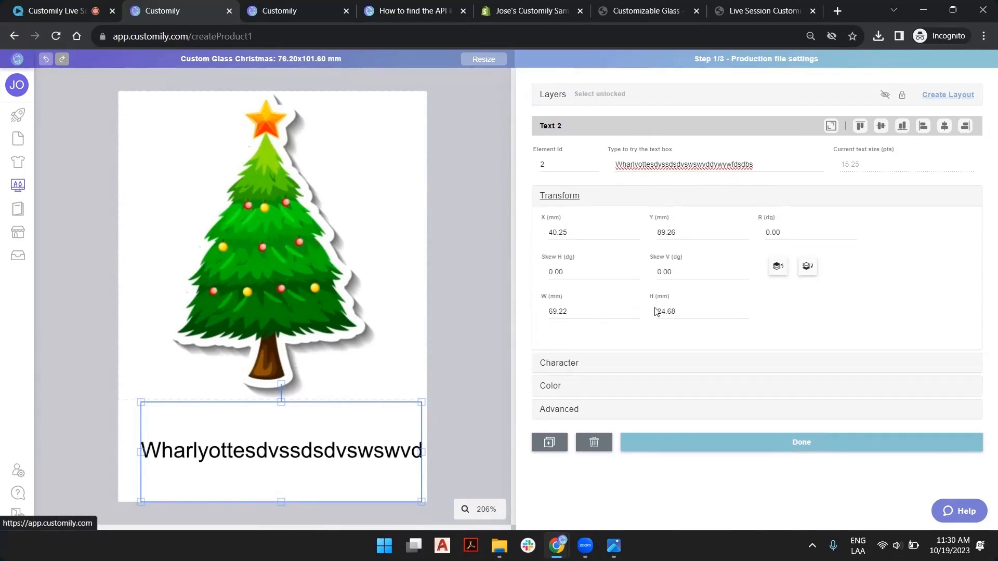
{"action": "double_click", "coordinate": [584, 310]}
{"action": "type", "text": "676"}
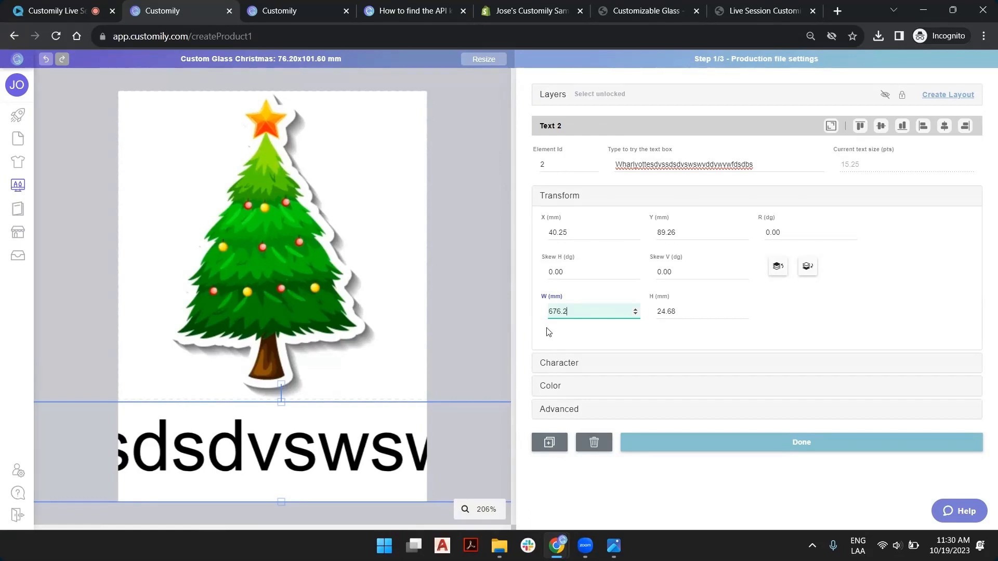
{"action": "left_click", "coordinate": [554, 310]}
{"action": "key", "text": "BackSpace"}
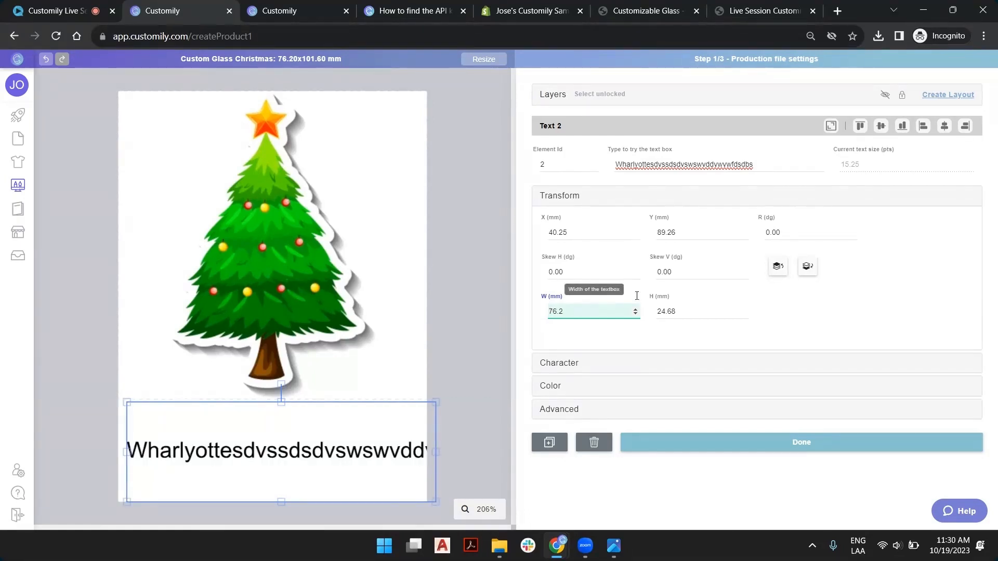
{"action": "left_click", "coordinate": [944, 127]}
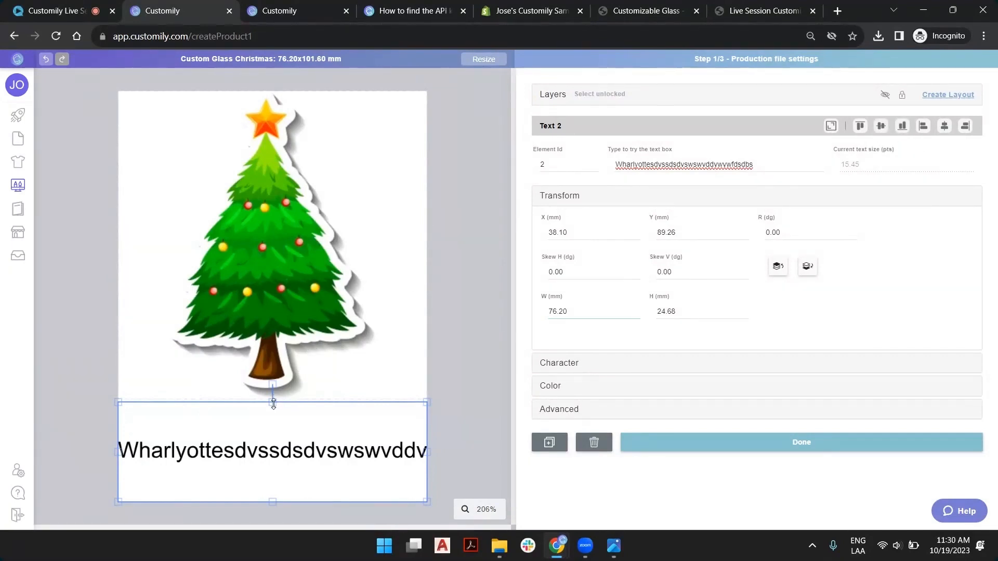
{"action": "left_click_drag", "start_coordinate": [273, 404], "coordinate": [274, 400]}
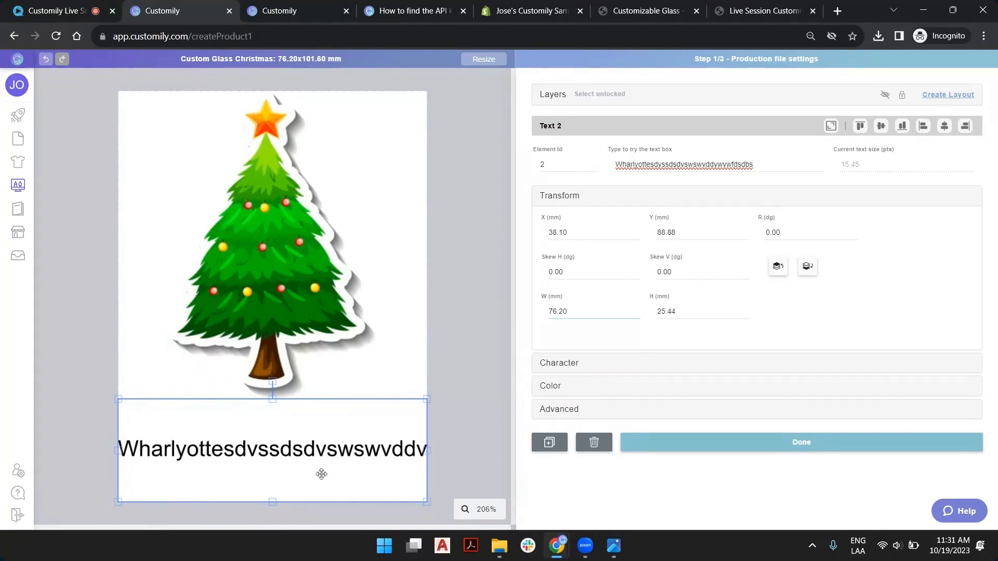
{"action": "left_click", "coordinate": [545, 196]}
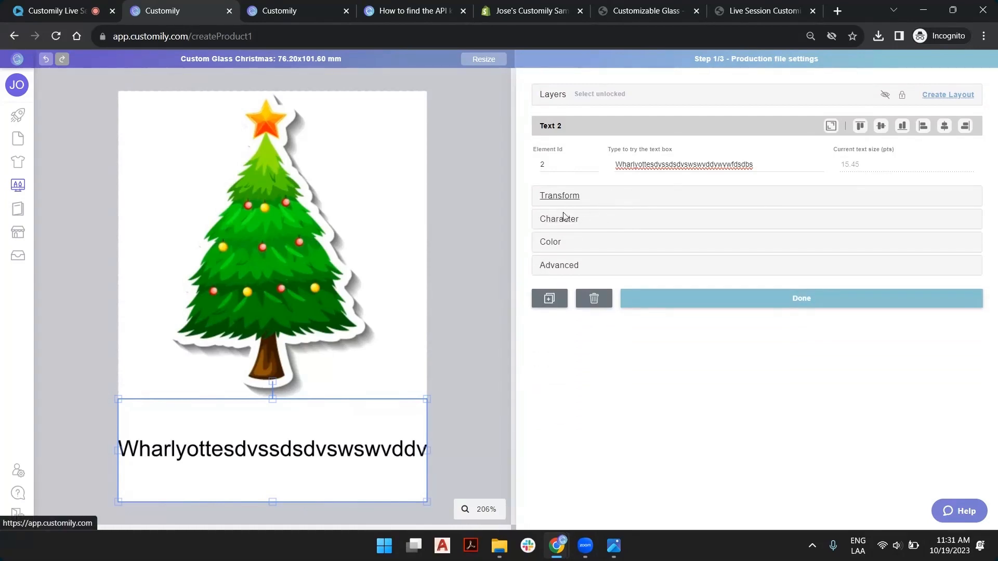
Set the text box's minimum text size to 5 pts
{"action": "left_click", "coordinate": [615, 220]}
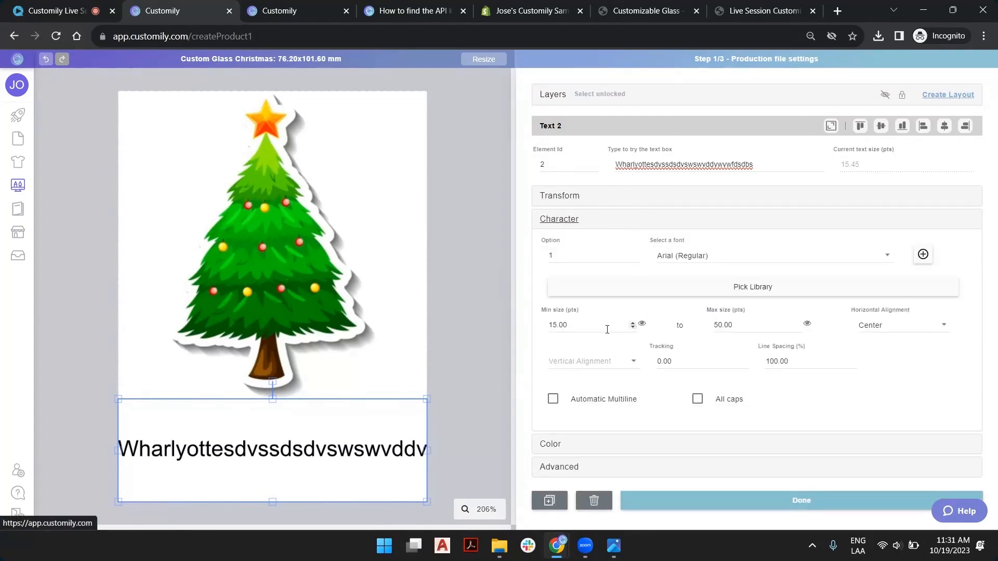
{"action": "double_click", "coordinate": [766, 163]}
{"action": "left_click", "coordinate": [762, 164]}
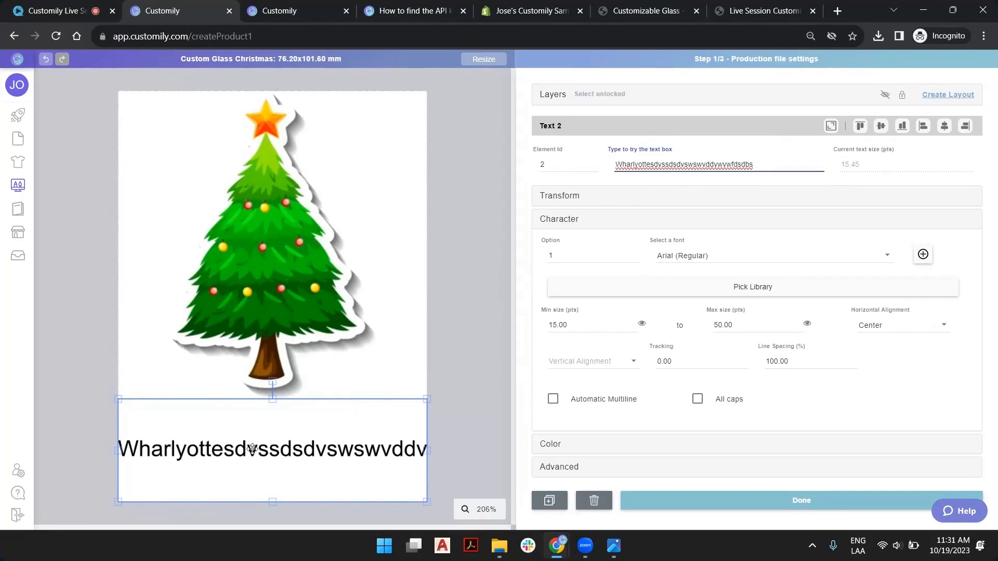
{"action": "left_click", "coordinate": [550, 326]}
{"action": "key", "text": "Delete"}
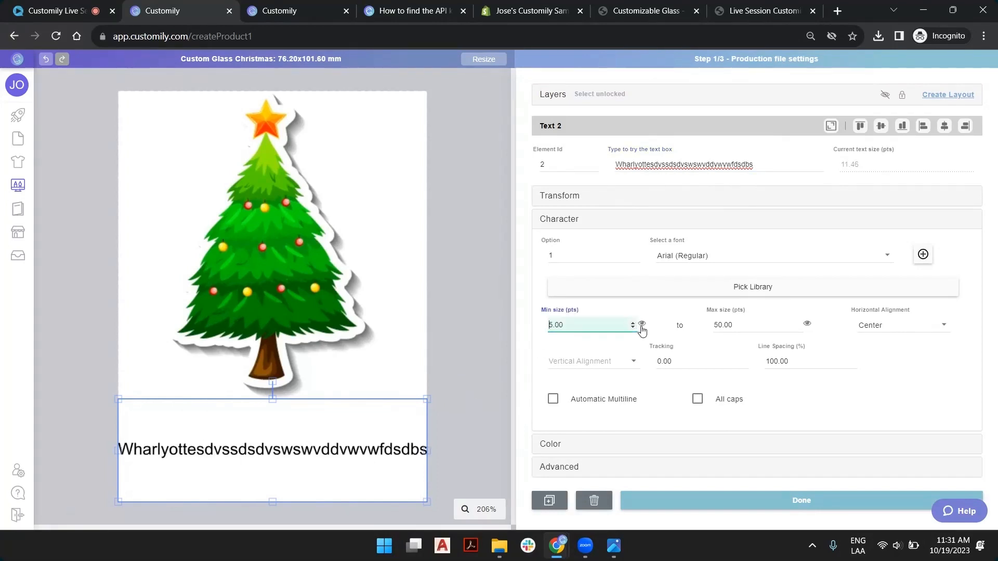
Append "sdsv" to the end of the text box's sample text
{"action": "double_click", "coordinate": [770, 165]}
{"action": "left_click", "coordinate": [770, 165]}
{"action": "type", "text": "sdsv"}
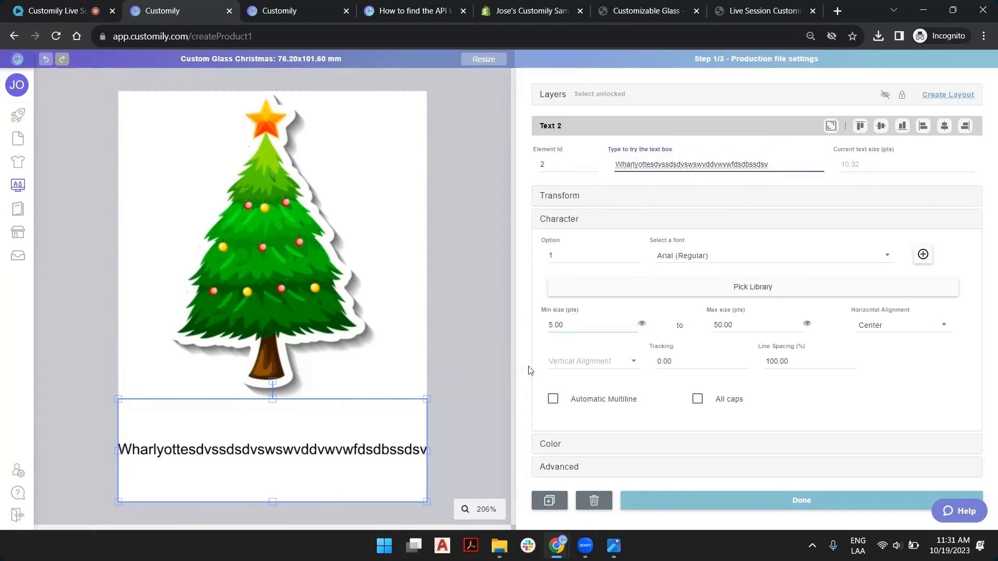
Append "sdavwwbrwwbrbwbwbr" to the end of the text box's sample text
{"action": "type", "text": "sdavwwbrwwbrb"}
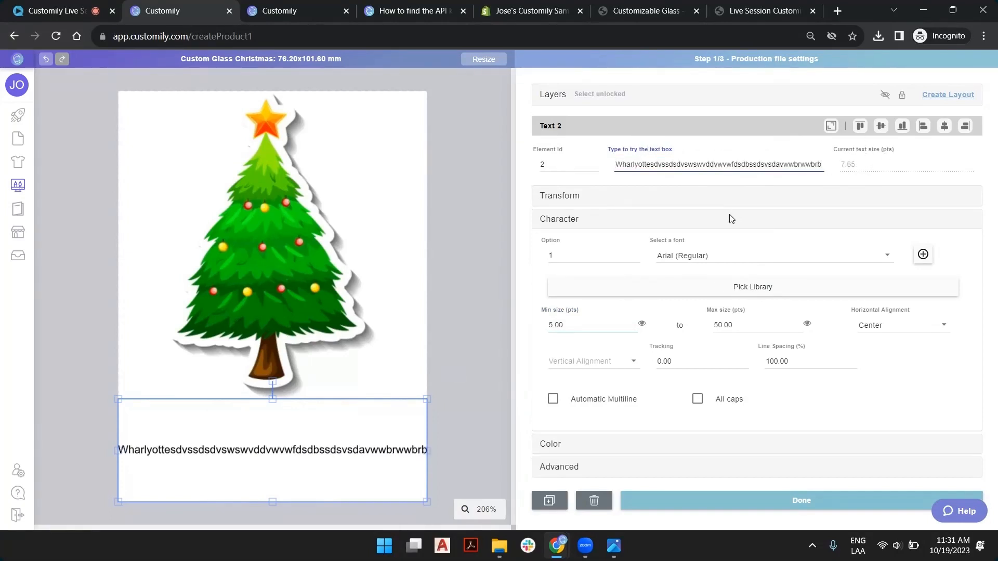
{"action": "type", "text": "wbwbr"}
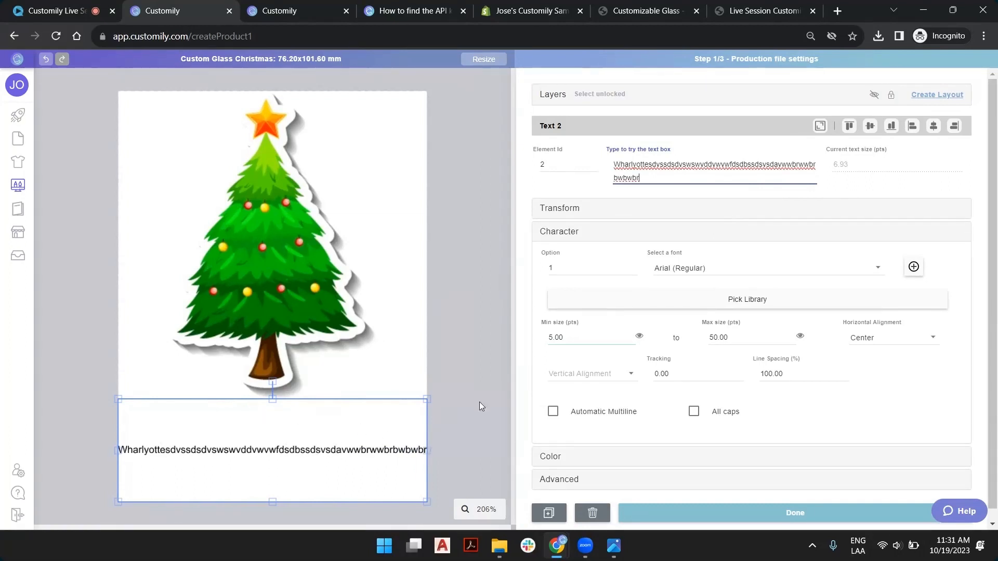
Raise the text box's minimum text size to 30 pts
{"action": "double_click", "coordinate": [575, 337]}
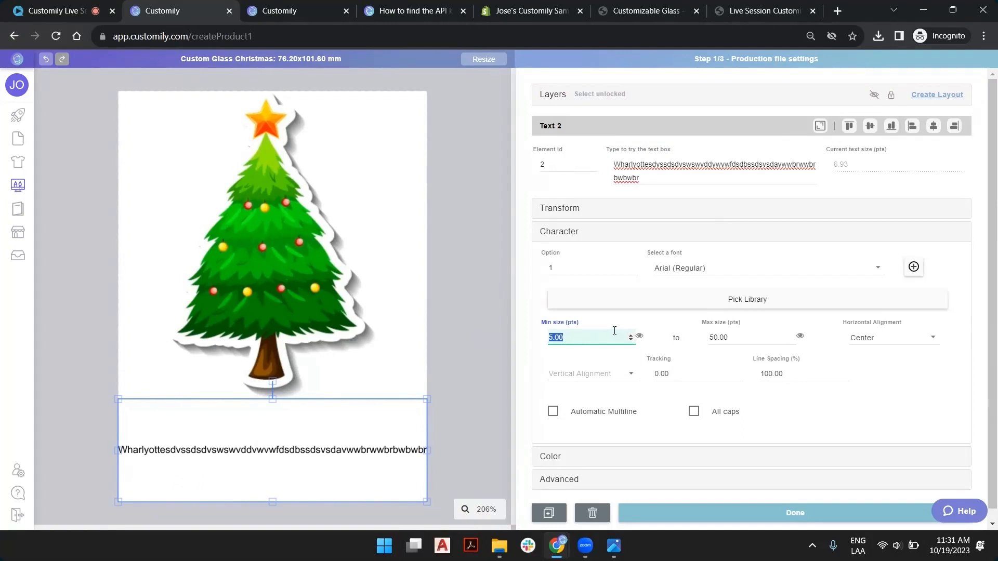
{"action": "type", "text": "19"}
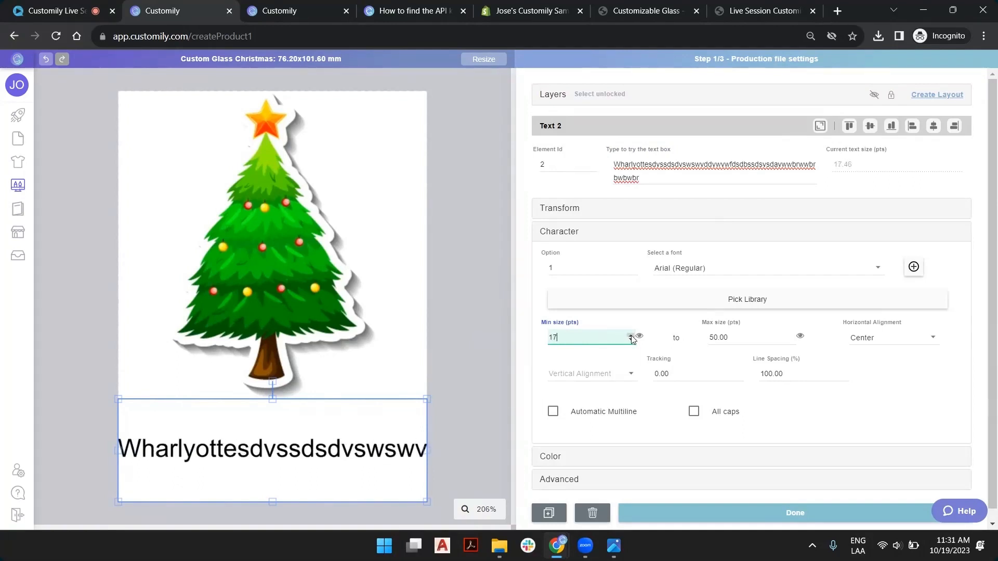
{"action": "left_click", "coordinate": [631, 335]}
{"action": "left_click", "coordinate": [630, 336]}
{"action": "left_click", "coordinate": [631, 335]}
{"action": "left_click", "coordinate": [630, 335]}
{"action": "left_click", "coordinate": [631, 335]}
{"action": "left_click", "coordinate": [630, 336]}
{"action": "left_click", "coordinate": [631, 336]}
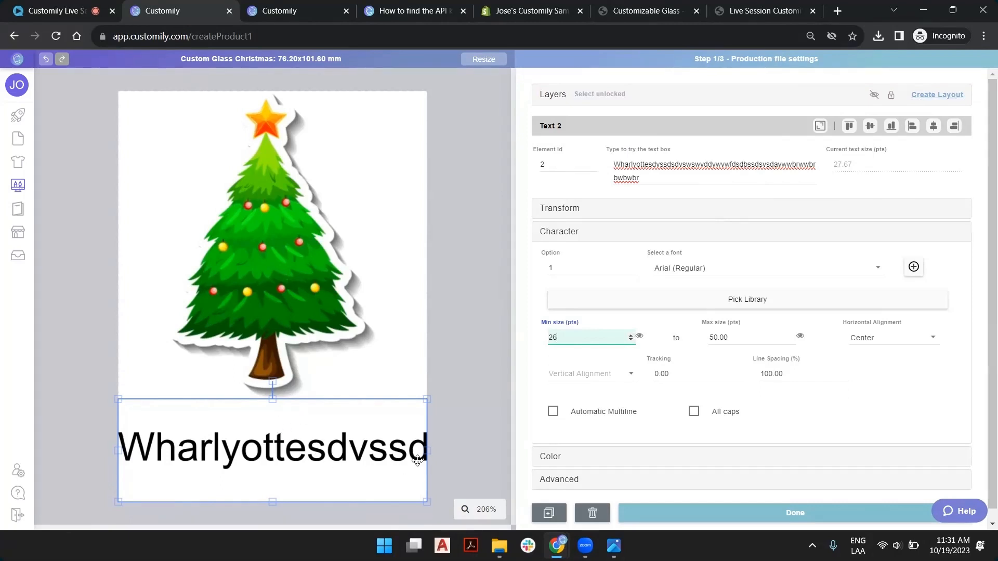
{"action": "left_click", "coordinate": [631, 336]}
{"action": "left_click", "coordinate": [631, 335]}
{"action": "left_click", "coordinate": [631, 335]}
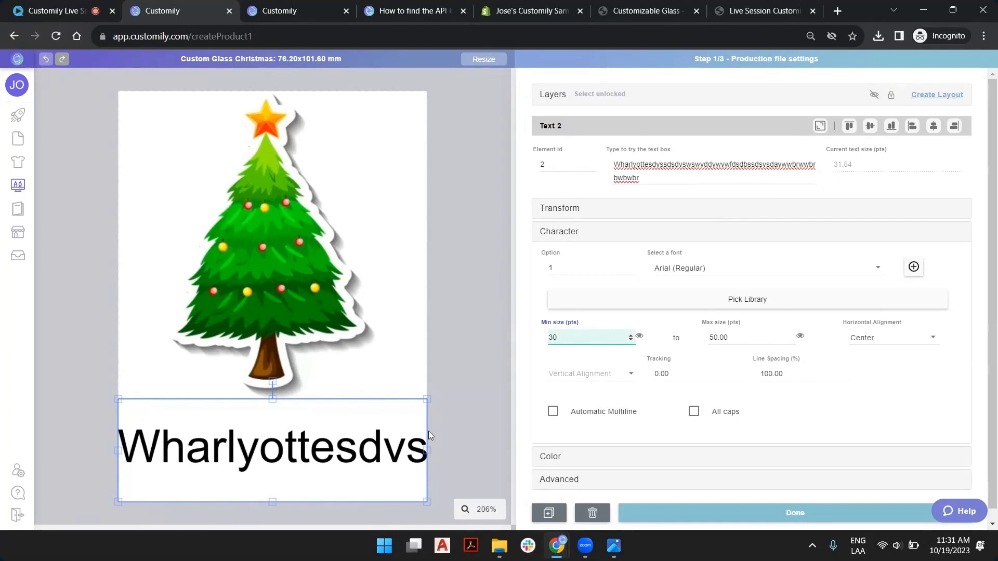
Cut the text box's sample text down to the single letter "W"
{"action": "double_click", "coordinate": [677, 164]}
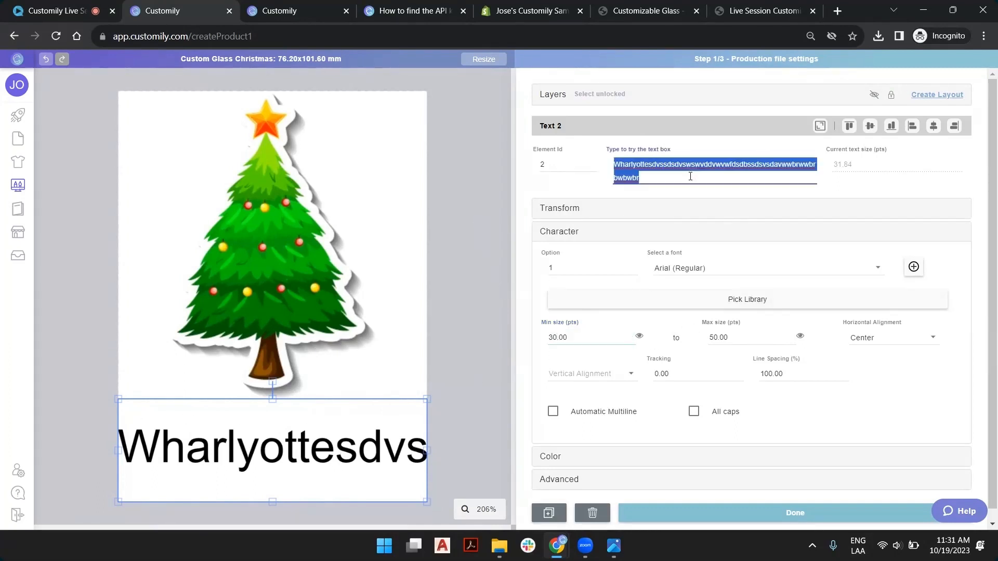
{"action": "left_click", "coordinate": [677, 174]}
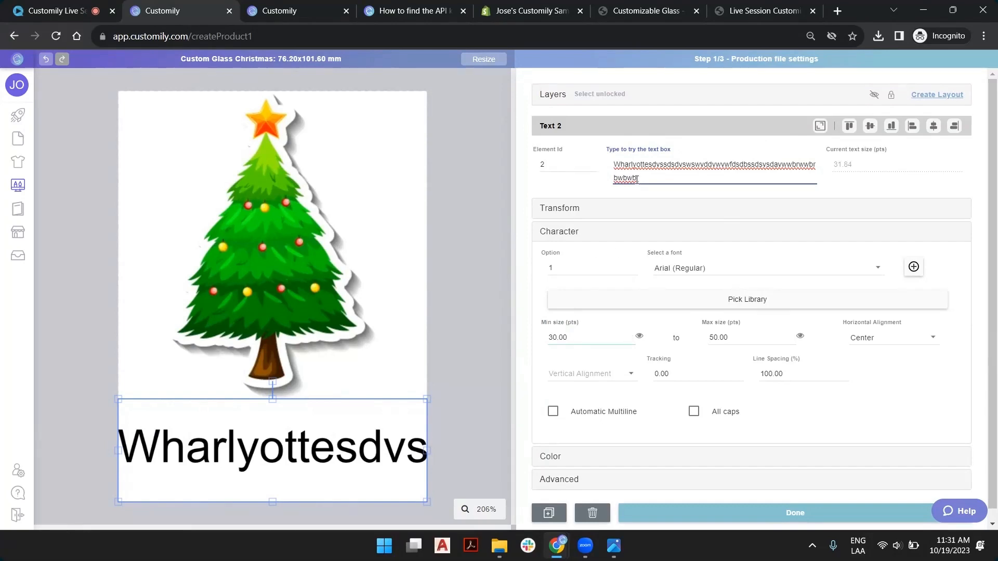
{"action": "left_click_drag", "start_coordinate": [657, 182], "coordinate": [801, 162]}
{"action": "double_click", "coordinate": [629, 164]}
{"action": "left_click", "coordinate": [630, 164]}
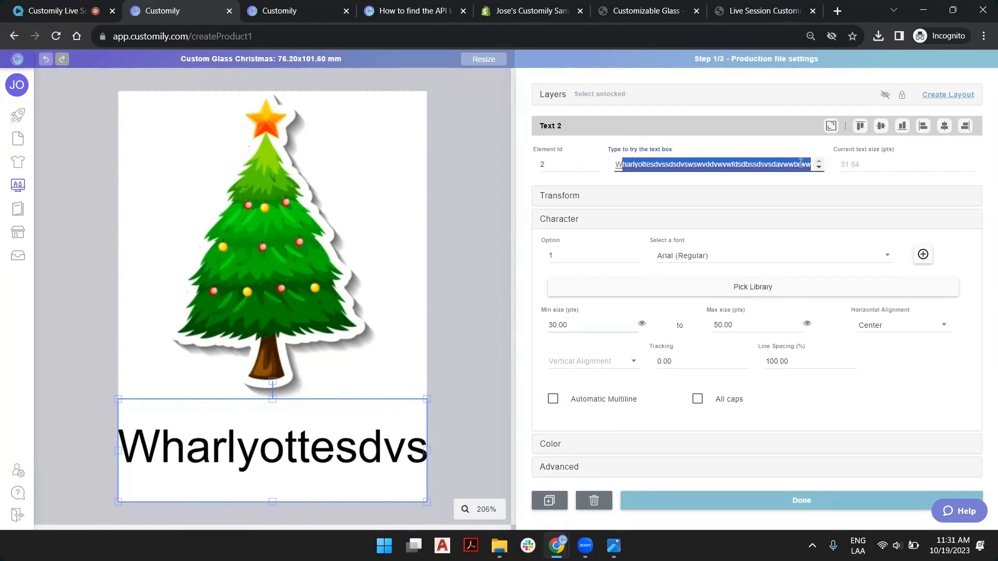
{"action": "type", "text": "brbwbwbr"}
{"action": "left_click_drag", "start_coordinate": [622, 164], "coordinate": [654, 164]}
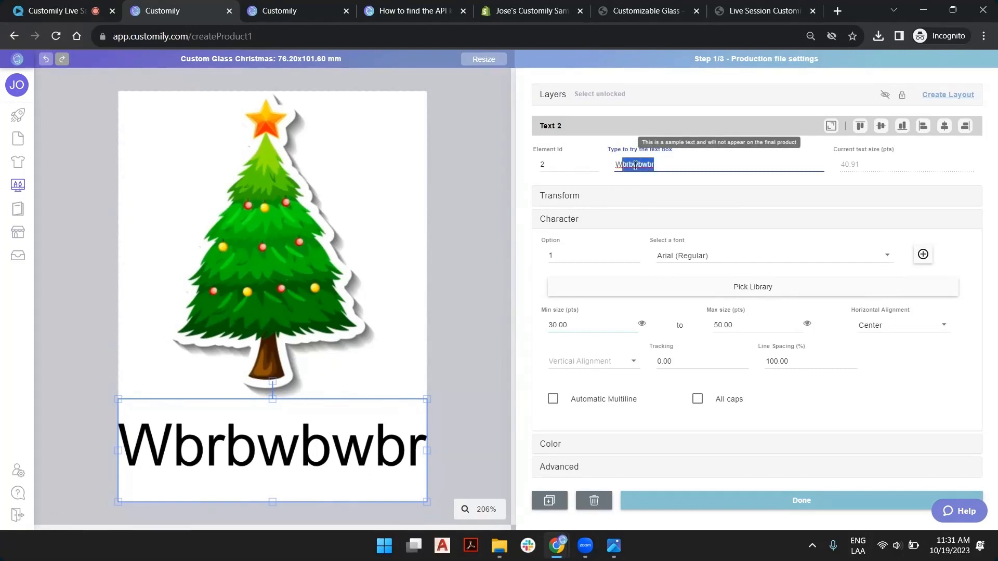
{"action": "key", "text": "BackSpace"}
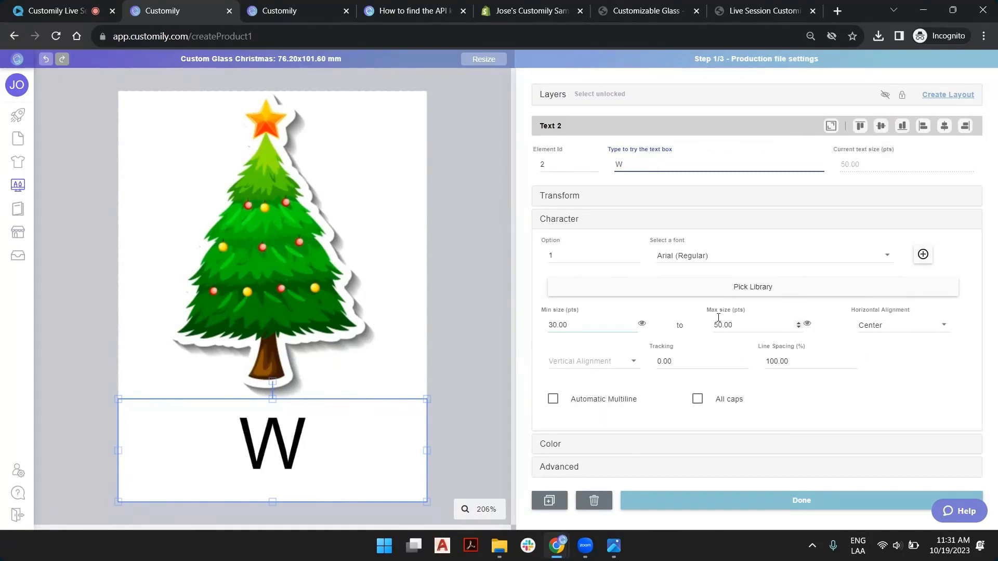
Set the text box's maximum text size to 55 pts
{"action": "left_click", "coordinate": [797, 323]}
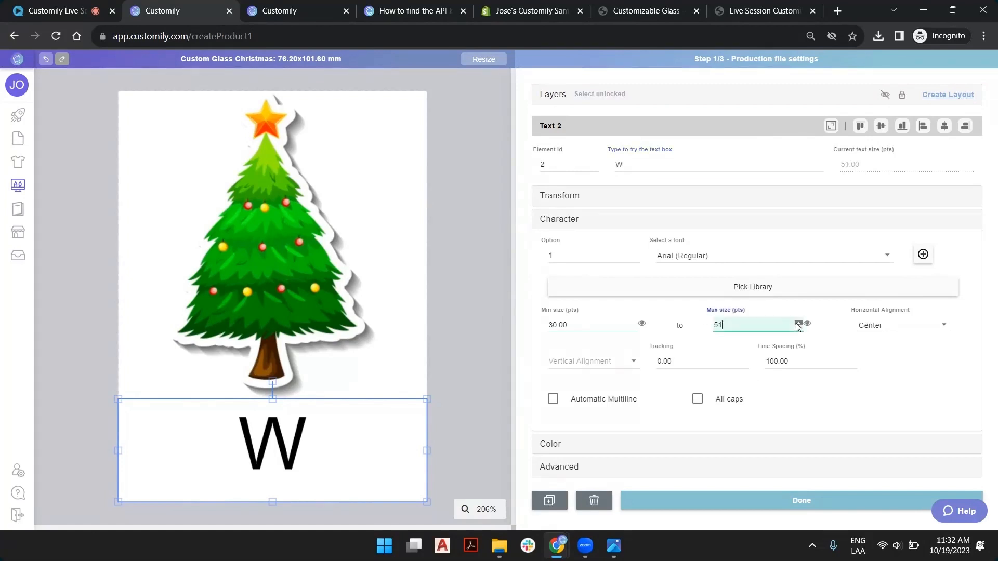
{"action": "type", "text": "57"}
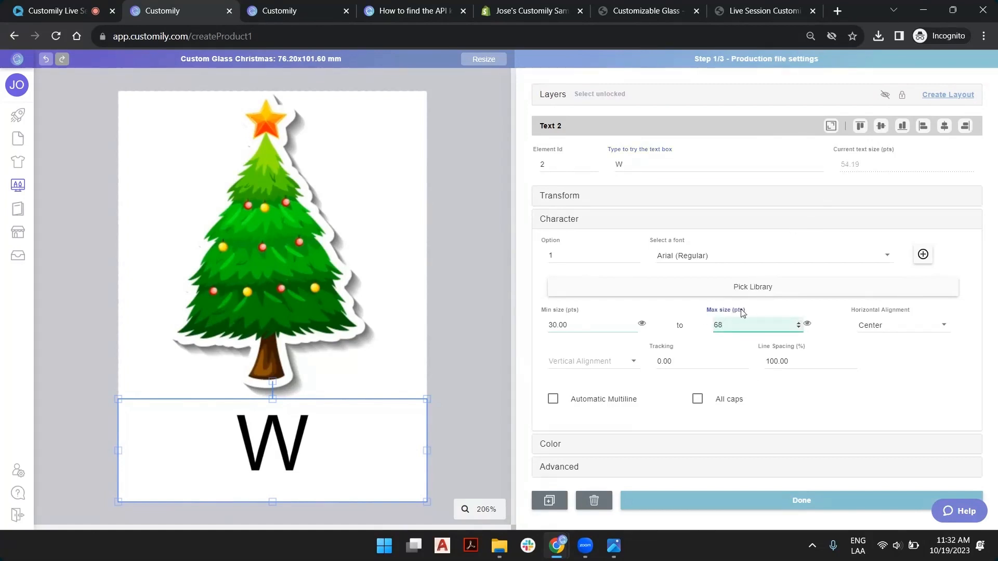
{"action": "key", "text": "ctrl+a"}
{"action": "type", "text": "55"}
{"action": "left_click", "coordinate": [255, 442]}
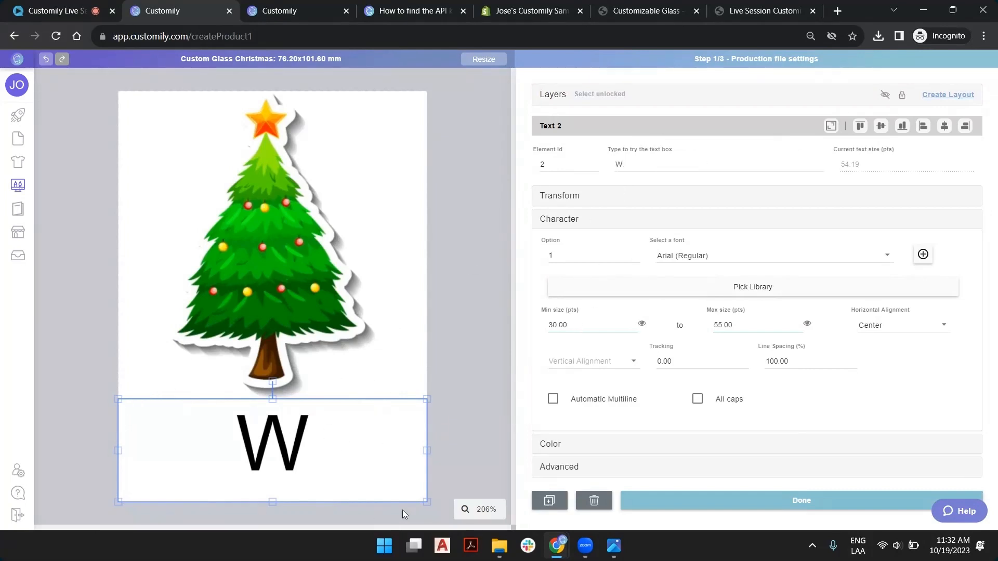
{"action": "left_click", "coordinate": [557, 324]}
{"action": "left_click", "coordinate": [751, 325]}
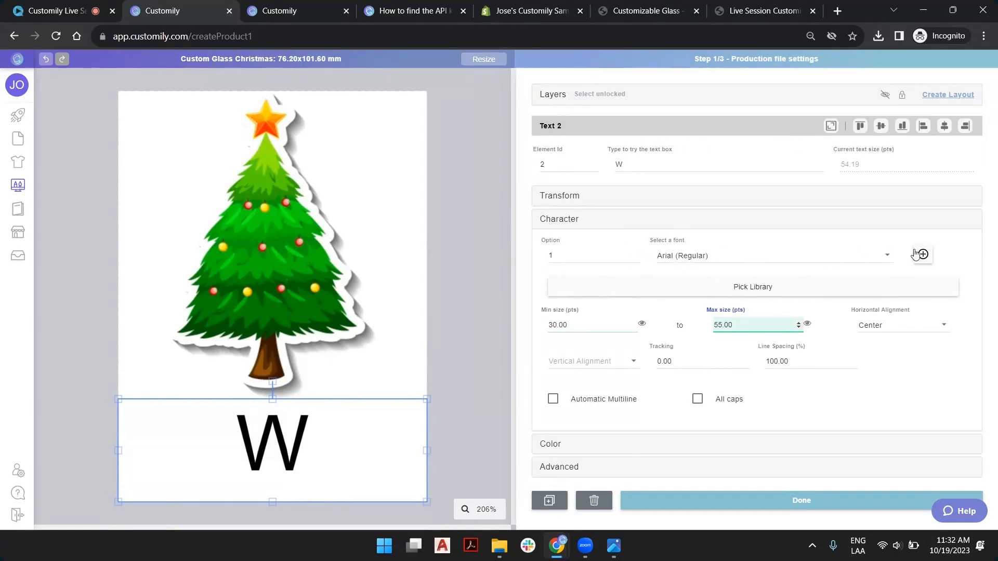
Look through the single fonts on offer and assign the Summer Vacation font library to the text box instead
{"action": "left_click", "coordinate": [922, 257]}
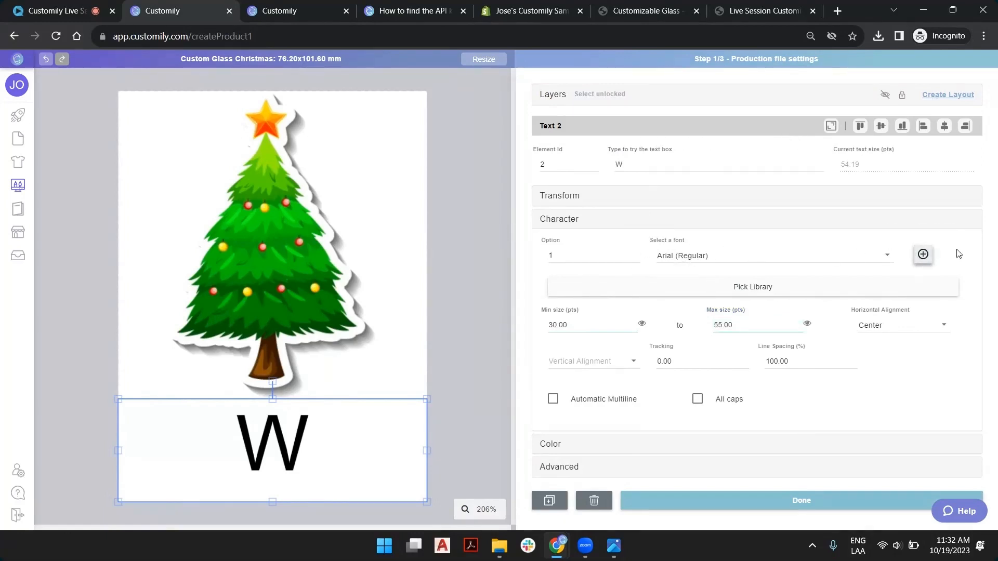
{"action": "left_click", "coordinate": [826, 256]}
{"action": "scroll", "coordinate": [709, 241], "scroll_direction": "up", "scroll_amount": 1}
{"action": "scroll", "coordinate": [710, 240], "scroll_direction": "down", "scroll_amount": 12}
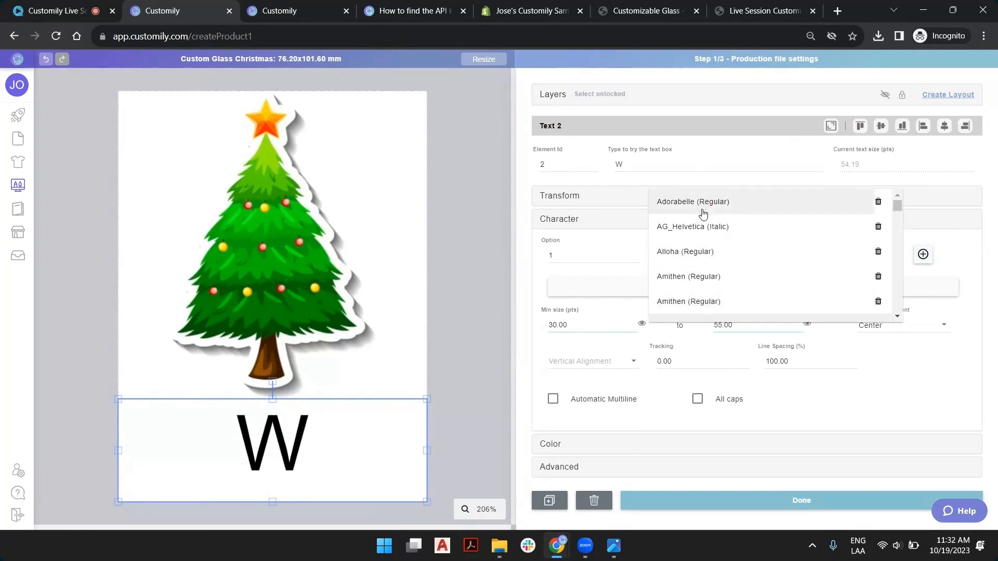
{"action": "scroll", "coordinate": [680, 260], "scroll_direction": "down", "scroll_amount": 10}
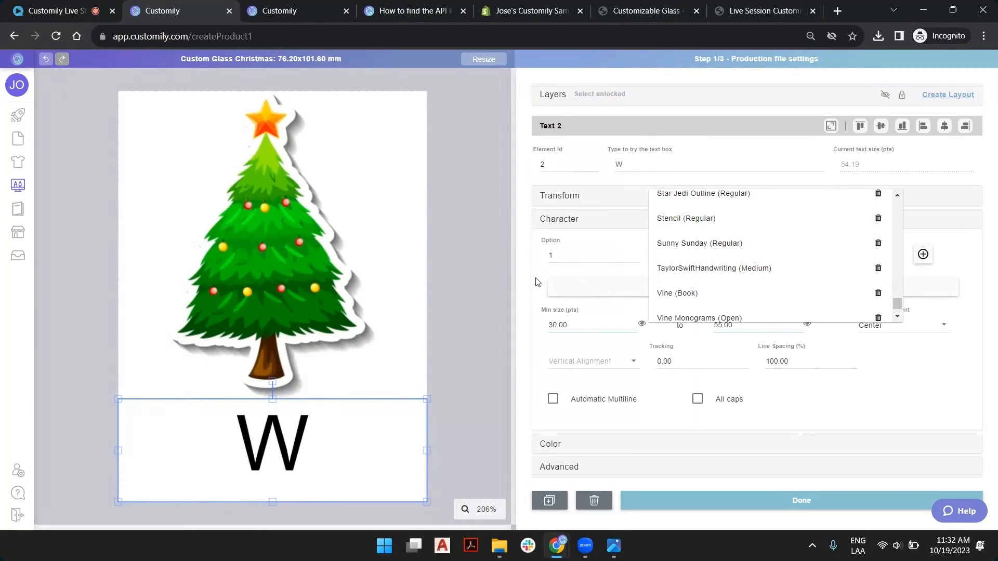
{"action": "left_click", "coordinate": [607, 297]}
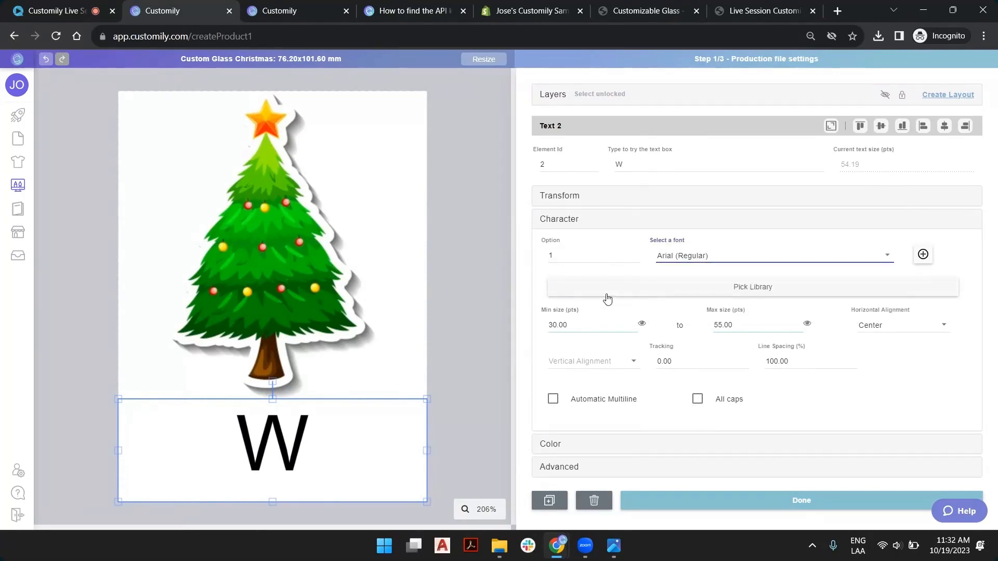
{"action": "left_click", "coordinate": [606, 291]}
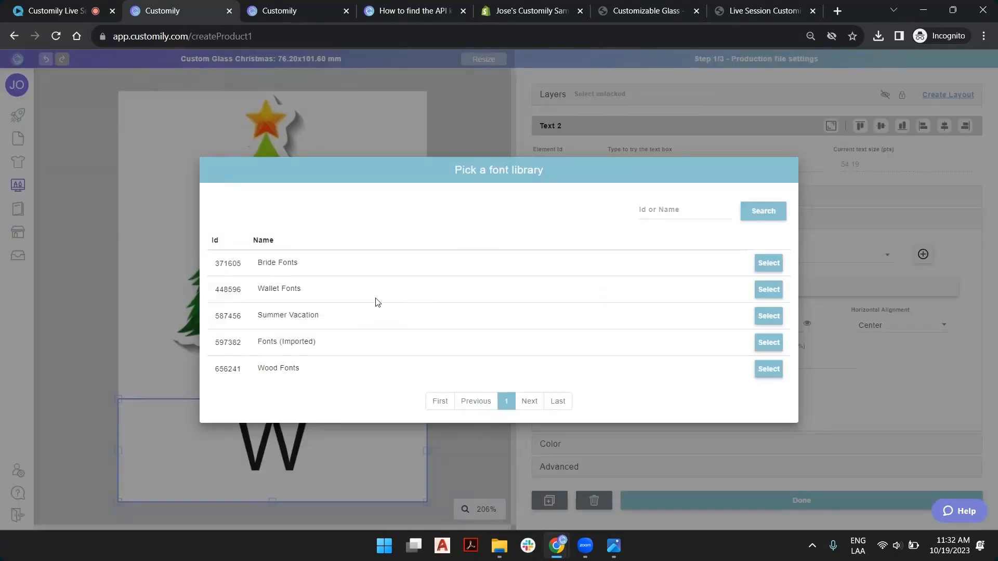
{"action": "left_click", "coordinate": [767, 317]}
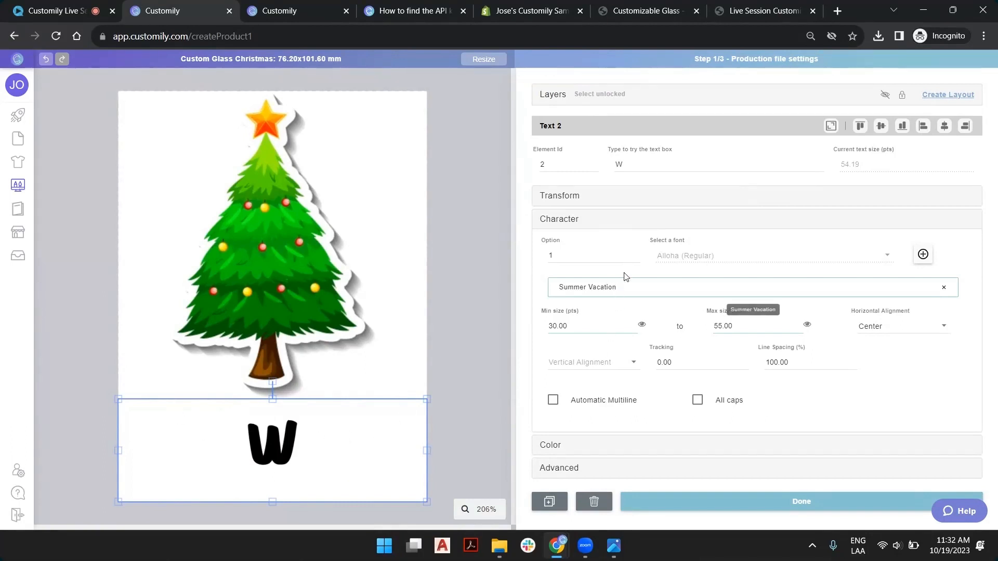
Preview the Summer Vacation library's font options up to option 7 and return to option 2
{"action": "left_click", "coordinate": [548, 253]}
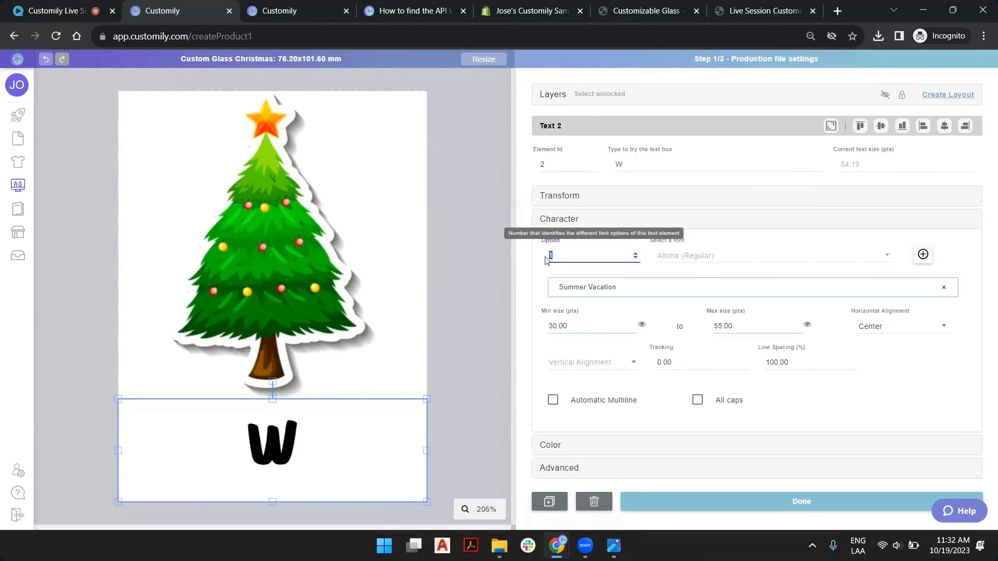
{"action": "left_click", "coordinate": [635, 252]}
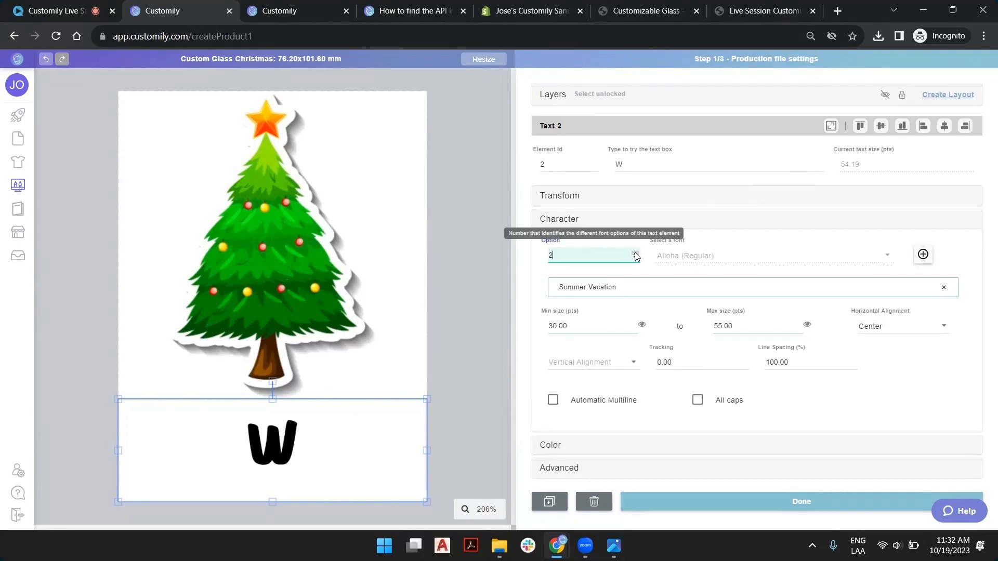
{"action": "left_click", "coordinate": [634, 252]}
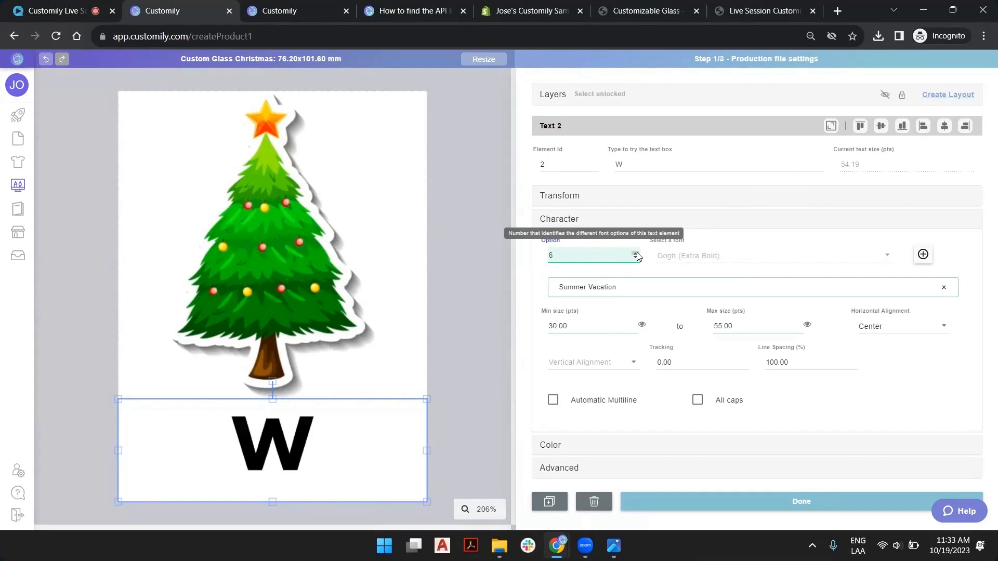
{"action": "left_click", "coordinate": [635, 253]}
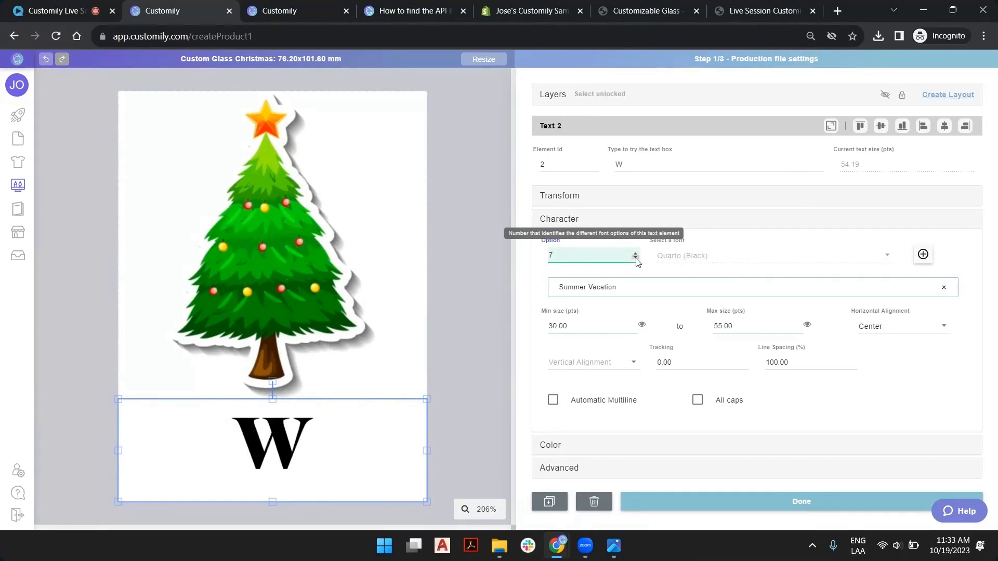
{"action": "left_click", "coordinate": [635, 257]}
{"action": "left_click", "coordinate": [635, 258]}
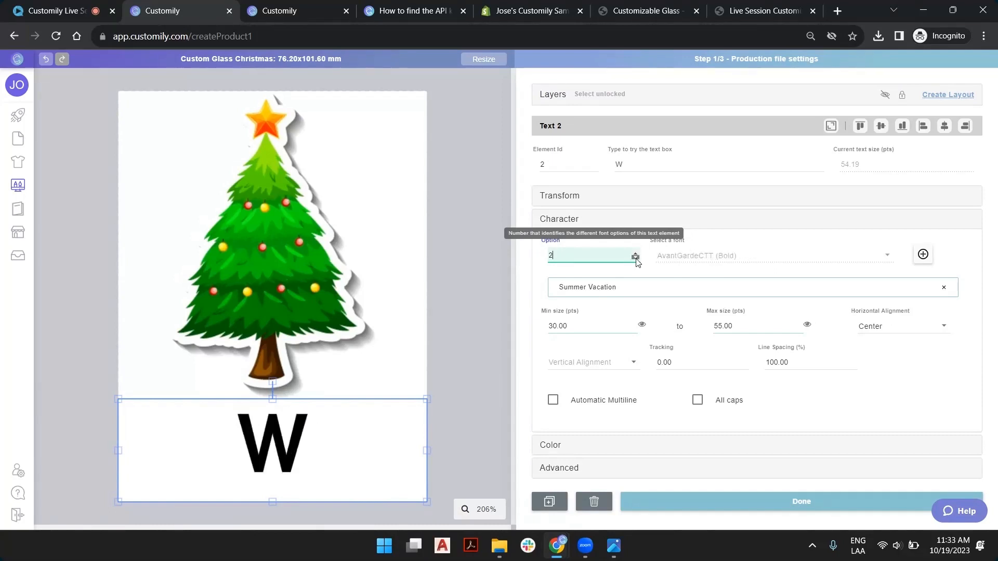
{"action": "left_click", "coordinate": [635, 258]}
Set the maximum text size to 100 pts and preview the font options up to 5, ending on option 2
{"action": "left_click_drag", "start_coordinate": [738, 325], "coordinate": [607, 322]}
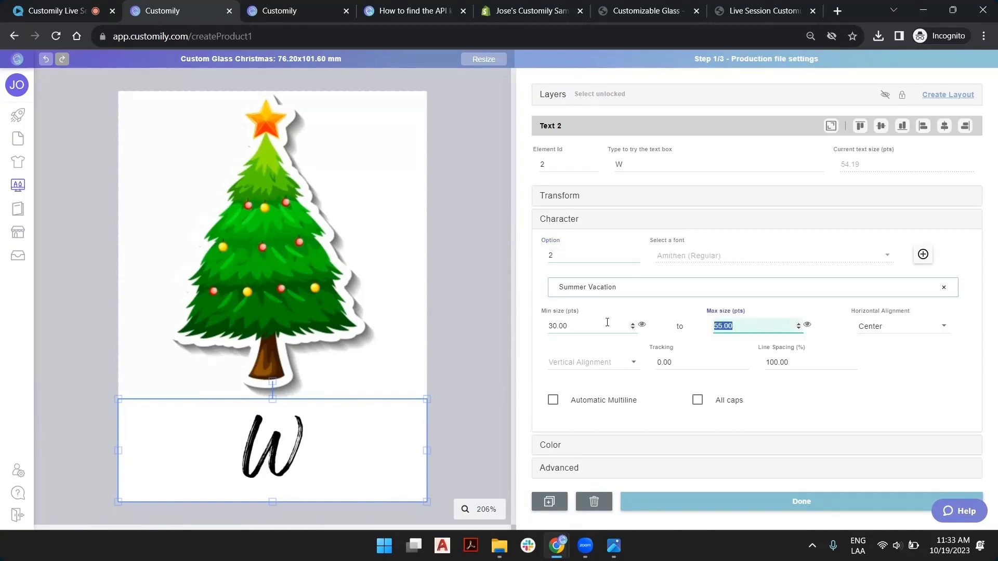
{"action": "type", "text": "100"}
{"action": "left_click", "coordinate": [635, 253]}
{"action": "left_click", "coordinate": [636, 253]}
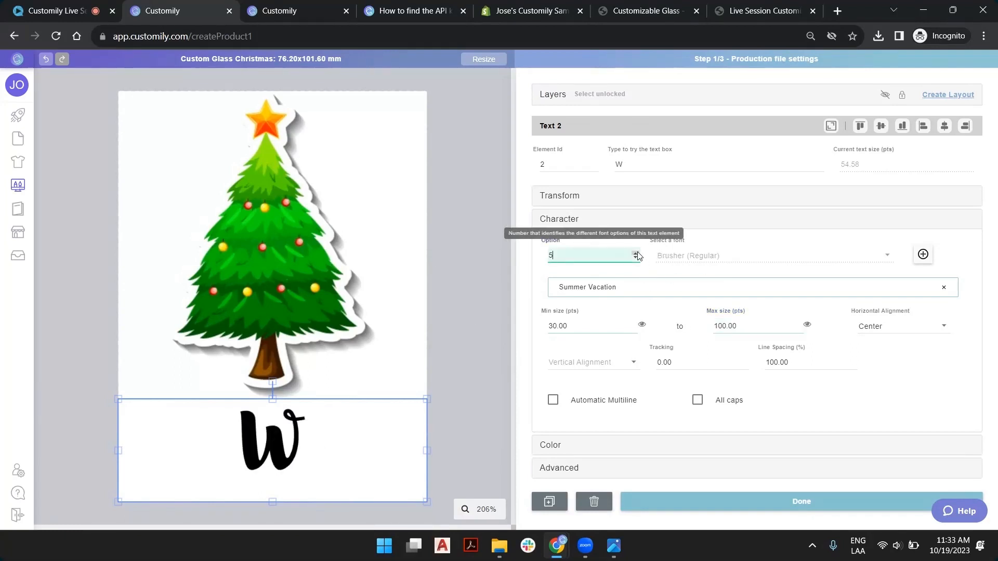
{"action": "left_click", "coordinate": [635, 258]}
{"action": "left_click", "coordinate": [636, 258]}
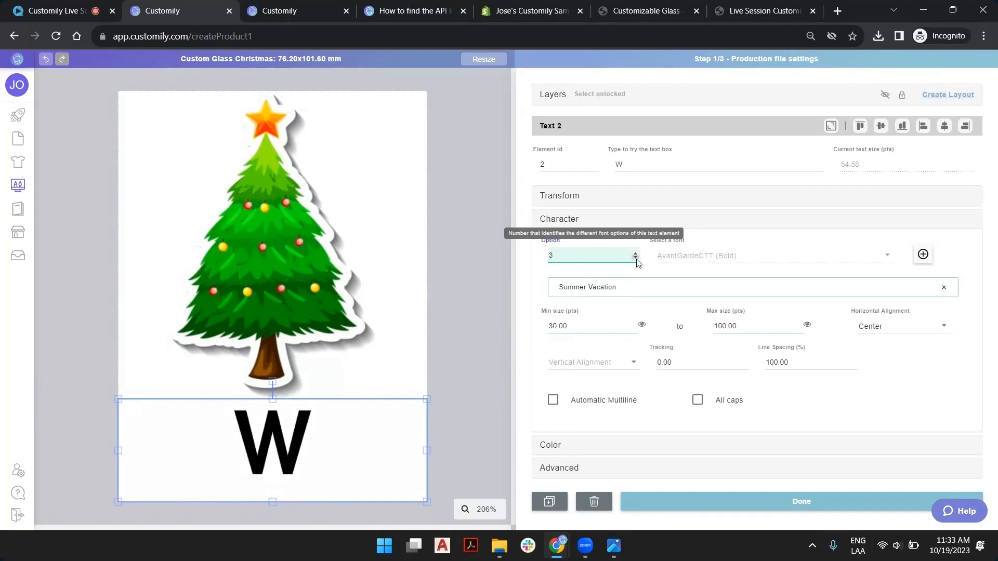
{"action": "left_click", "coordinate": [635, 258]}
Extend the "W" in the text box's sample text into a sample first and last name
{"action": "left_click", "coordinate": [655, 167]}
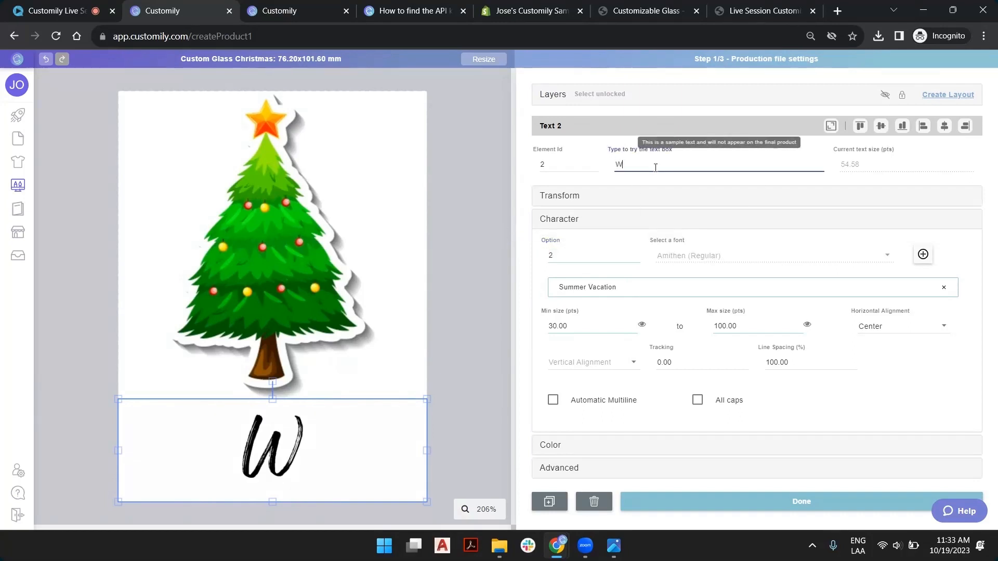
{"action": "type", "text": "alter "}
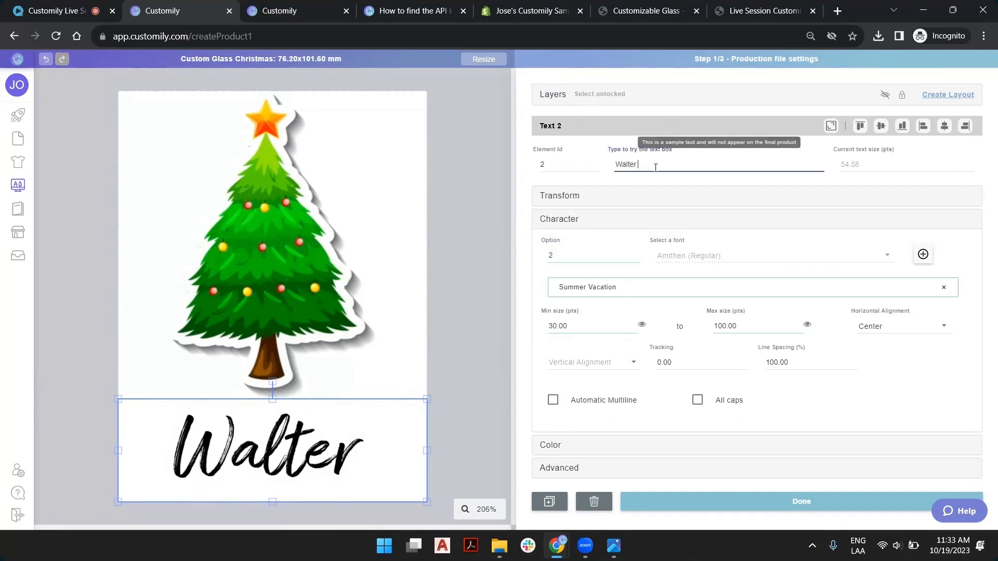
{"action": "type", "text": "Smish"}
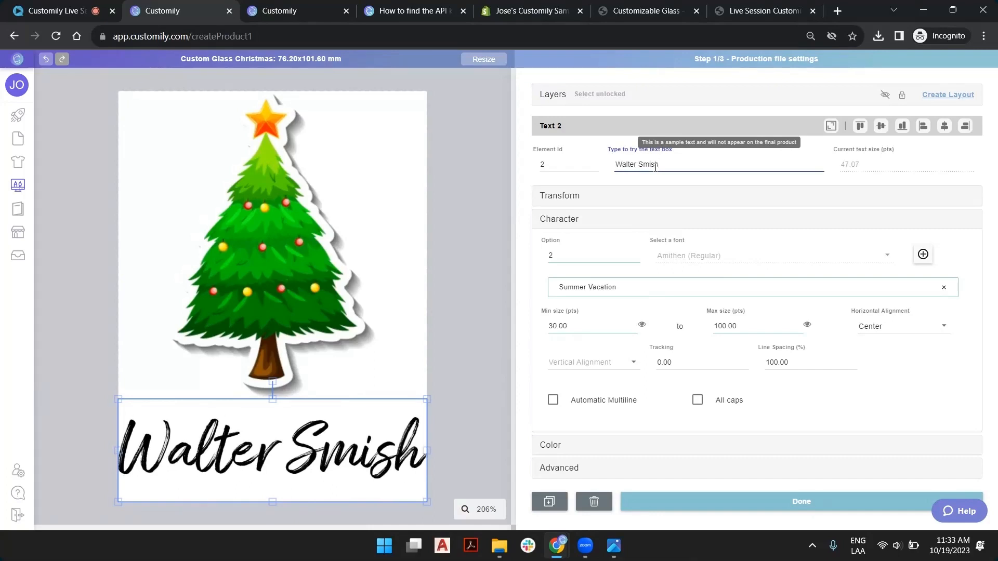
{"action": "key", "text": "BackSpace"}
{"action": "key", "text": "BackSpace"}
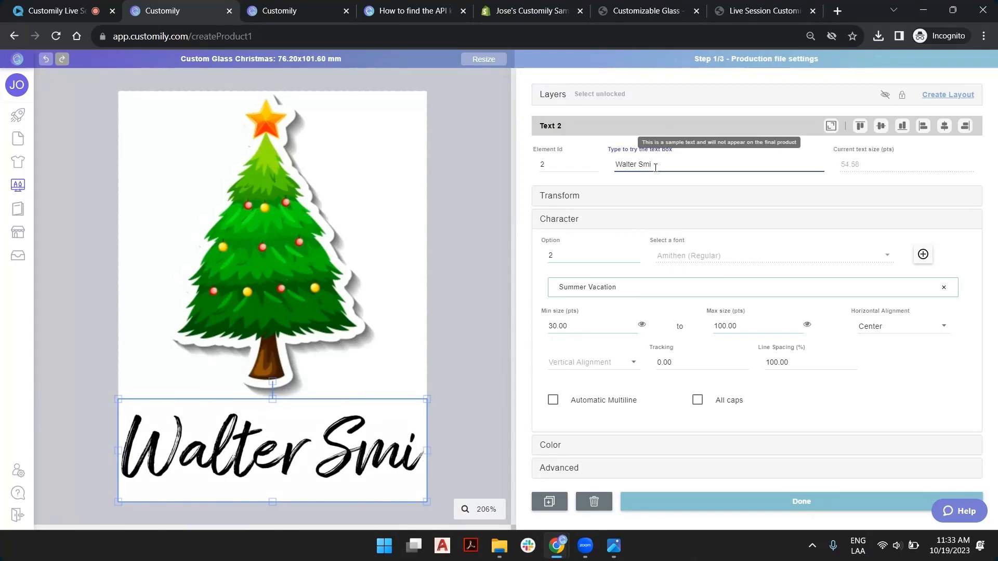
{"action": "type", "text": "thy"}
{"action": "mouse_move", "coordinate": [88, 363]}
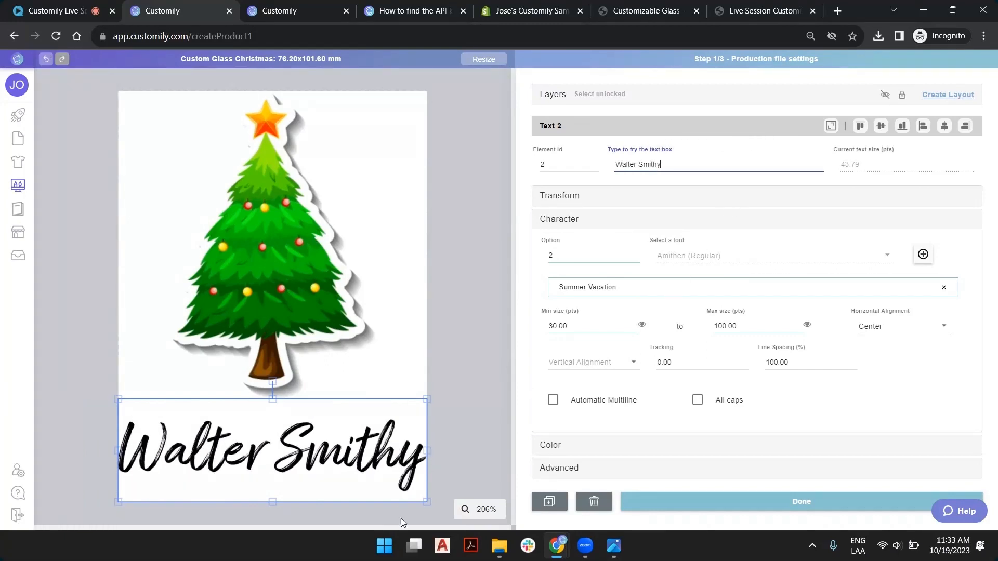
{"action": "left_click", "coordinate": [635, 164]}
{"action": "left_click_drag", "start_coordinate": [649, 164], "coordinate": [628, 166]}
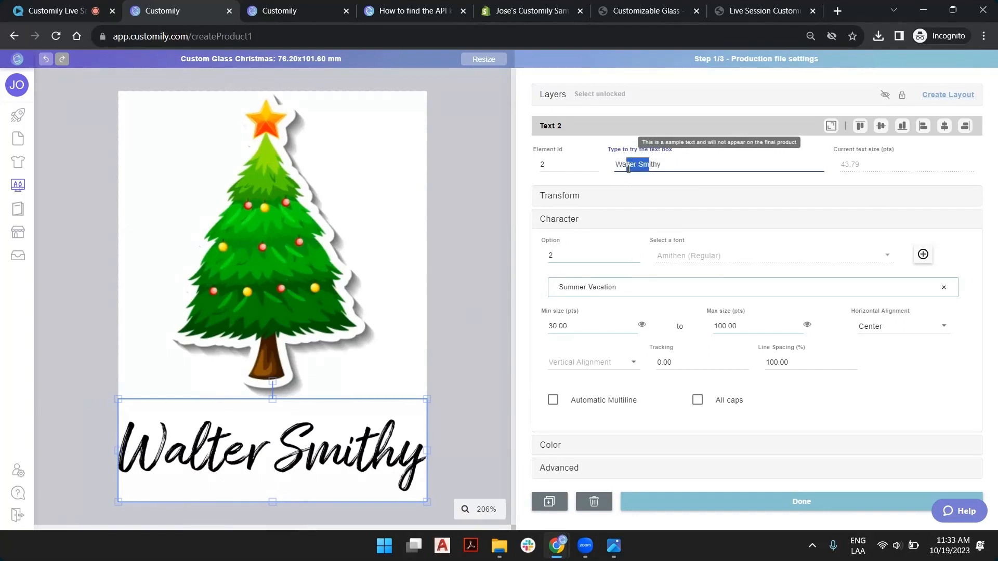
{"action": "left_click", "coordinate": [664, 165]}
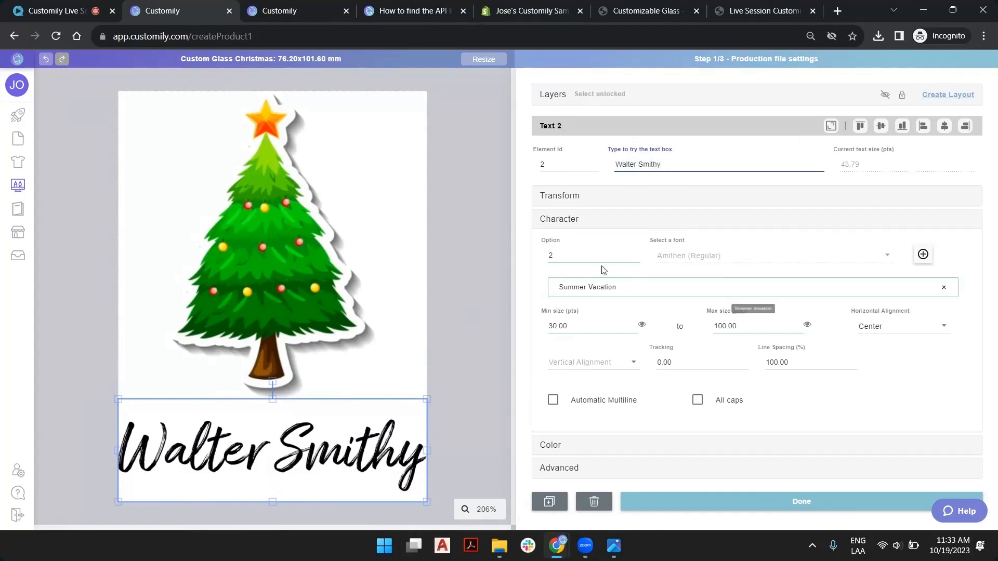
Preview the Summer Vacation font options up to option 6 with the full sample name in the text box
{"action": "left_click", "coordinate": [636, 258]}
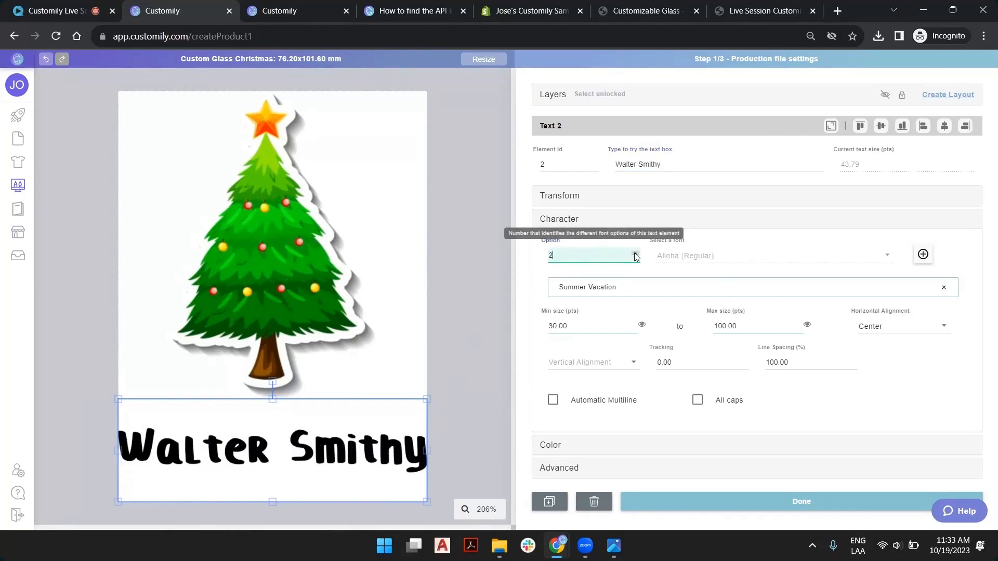
{"action": "left_click", "coordinate": [635, 254]}
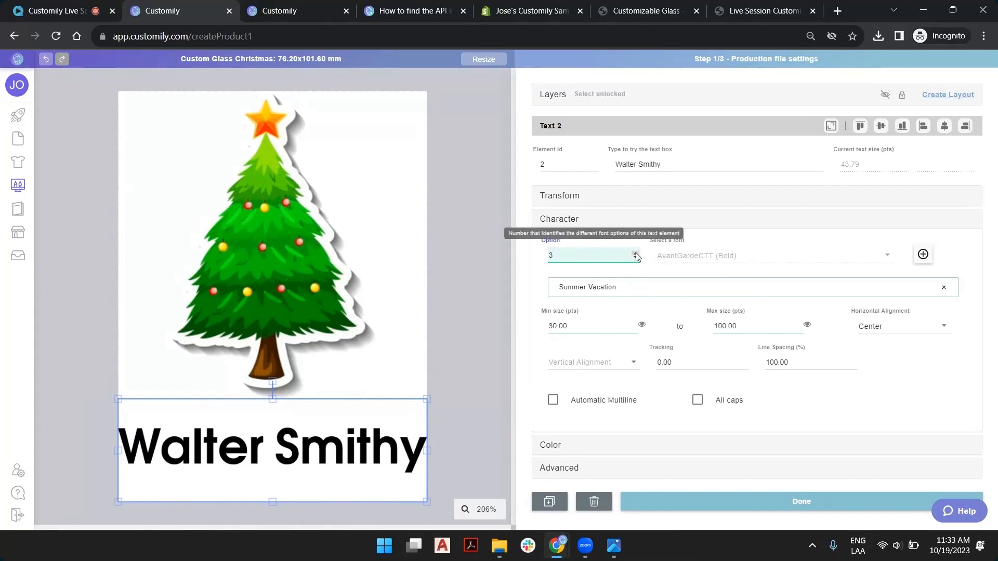
{"action": "left_click", "coordinate": [635, 252]}
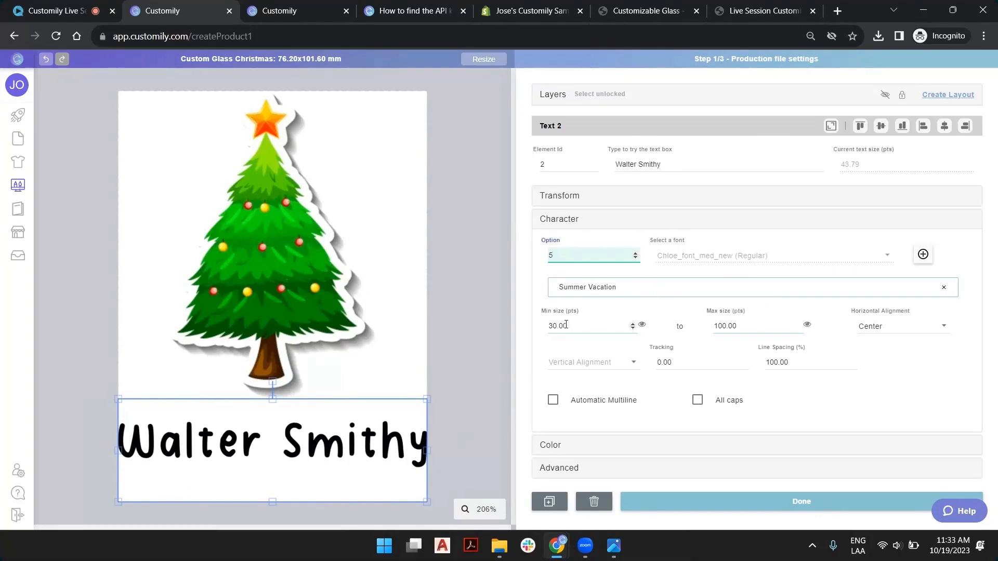
{"action": "left_click", "coordinate": [636, 253]}
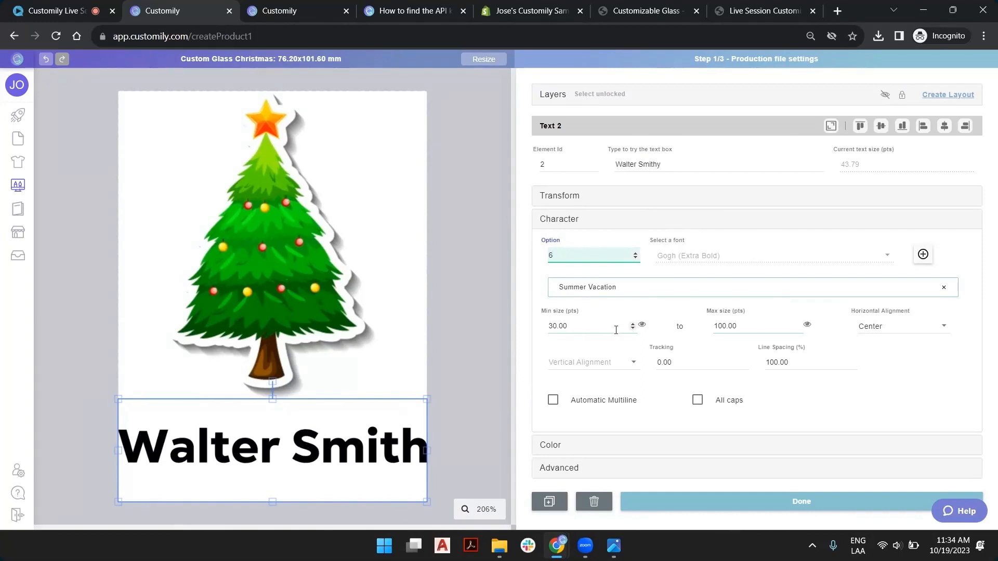
Set the minimum text size to 28 pts and preview the font options up to 8, returning to option 2
{"action": "left_click", "coordinate": [632, 329]}
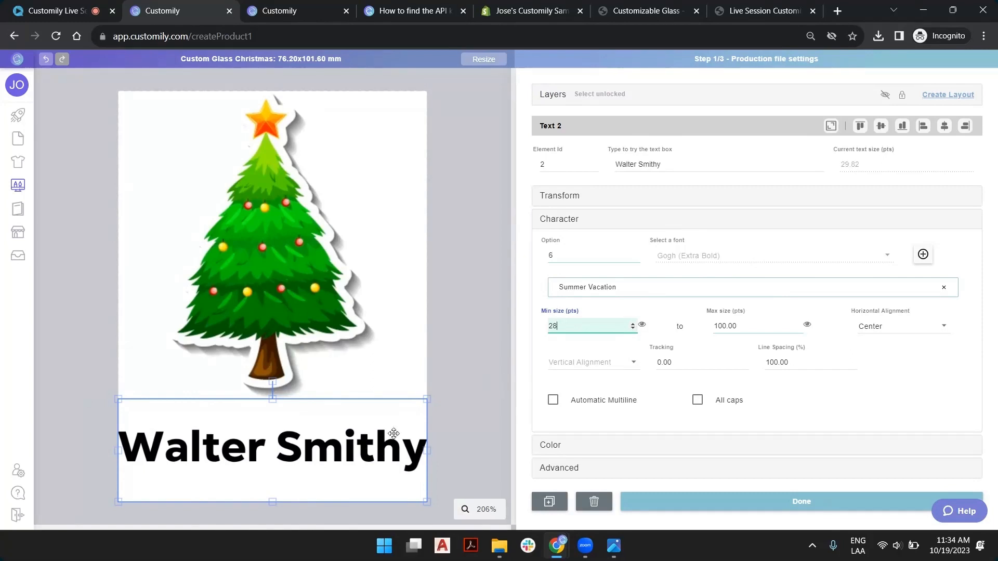
{"action": "left_click", "coordinate": [635, 253]}
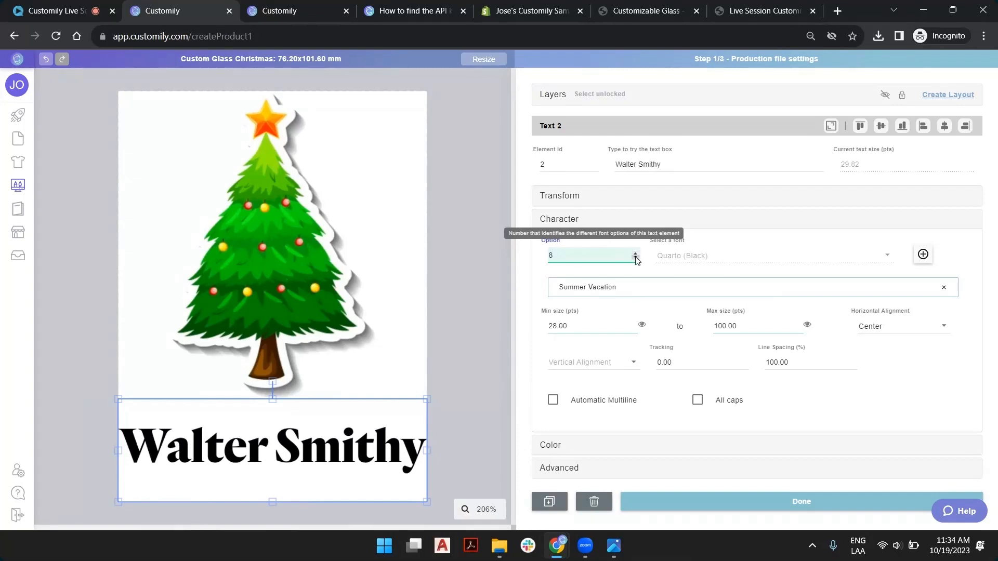
{"action": "left_click", "coordinate": [635, 258]}
{"action": "left_click", "coordinate": [635, 257]}
{"action": "left_click", "coordinate": [635, 258]}
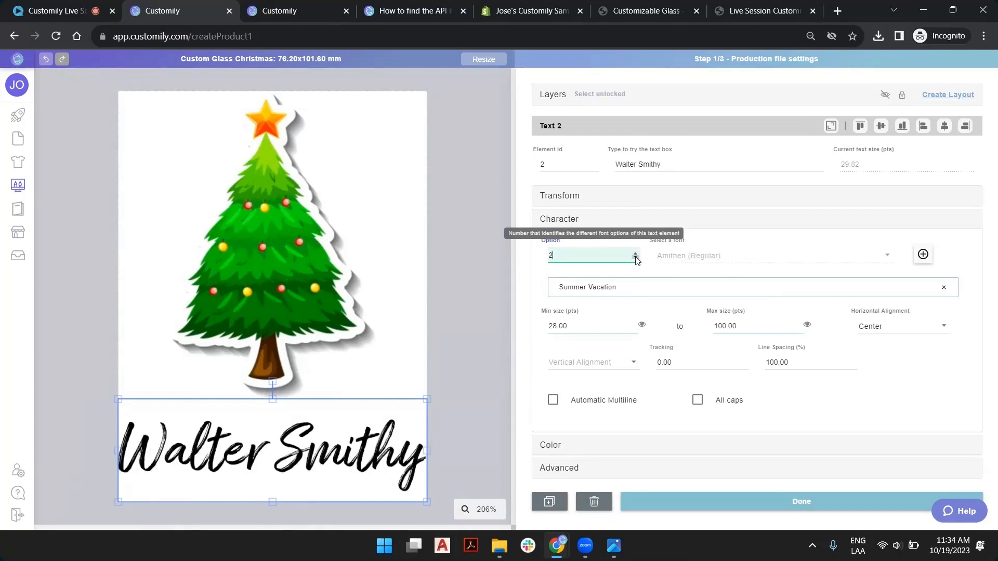
Delete the middle part of the sample text to shorten it to one short word and preview the font options up to 5
{"action": "left_click_drag", "start_coordinate": [651, 164], "coordinate": [628, 168]}
{"action": "key", "text": "BackSpace"}
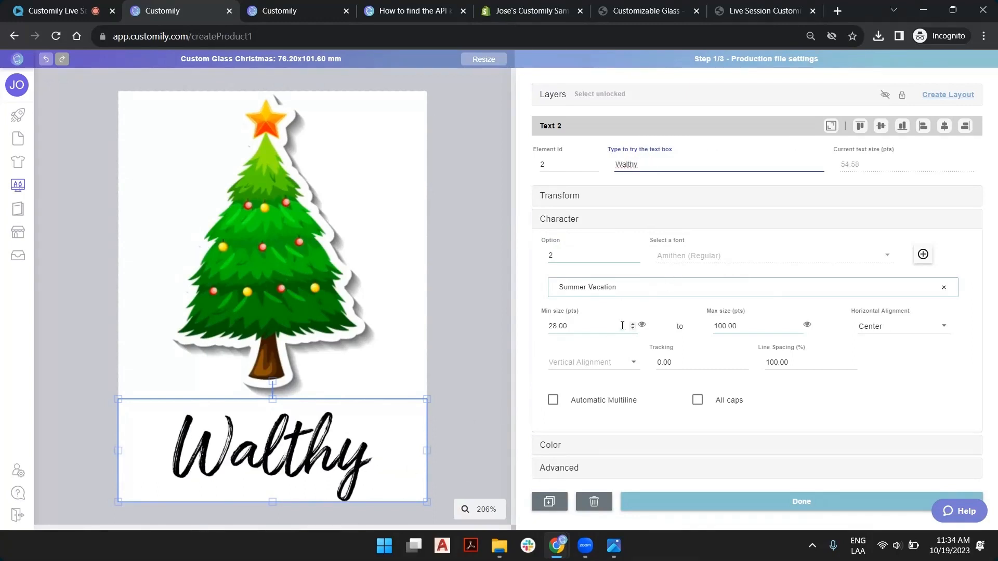
{"action": "left_click", "coordinate": [634, 255]}
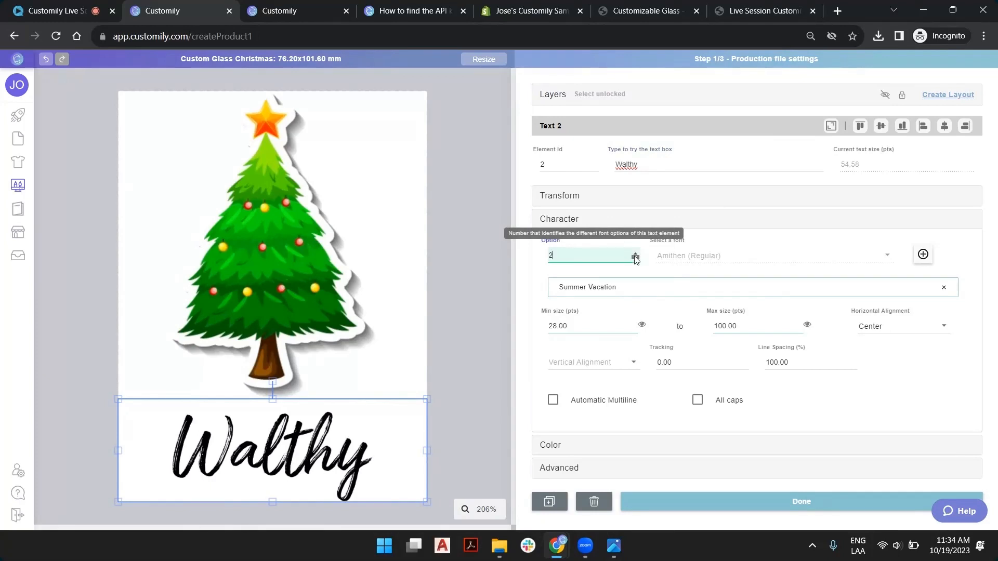
{"action": "left_click", "coordinate": [635, 257]}
{"action": "left_click", "coordinate": [634, 252]}
{"action": "left_click", "coordinate": [633, 252]}
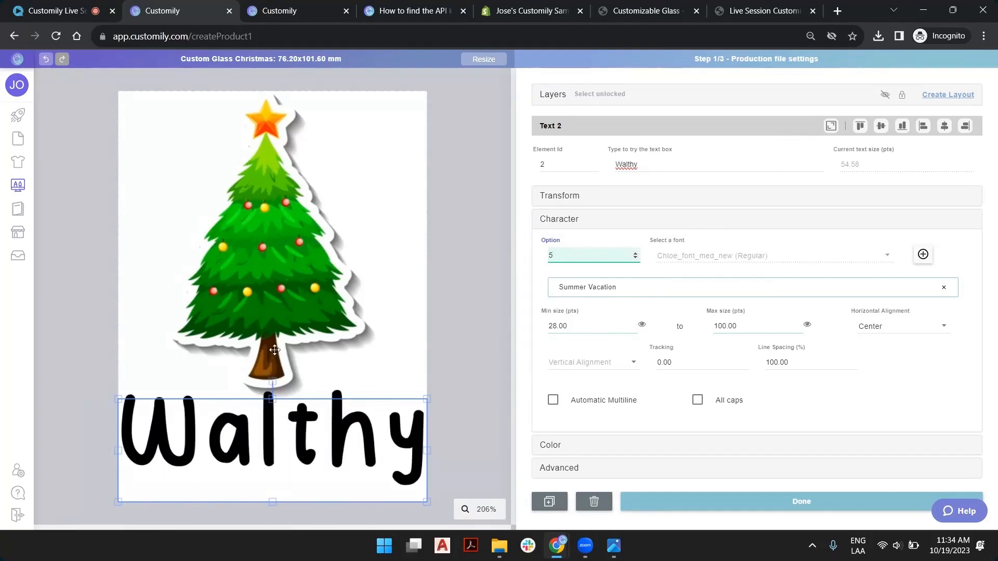
Lower the text box's upper edge slightly below the tree and preview the font options up to 8, ending on option 2
{"action": "left_click_drag", "start_coordinate": [273, 399], "coordinate": [274, 407]}
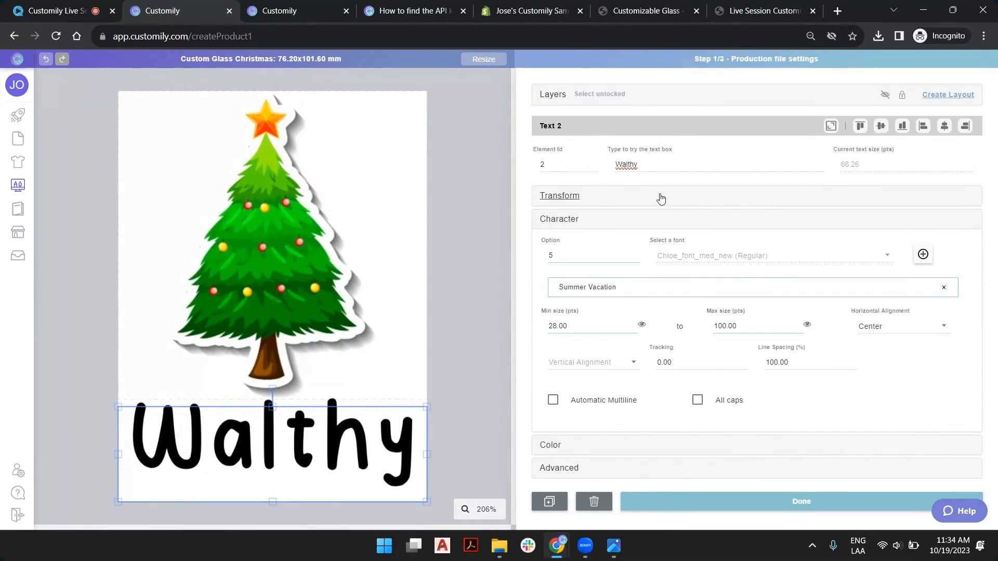
{"action": "left_click", "coordinate": [635, 254]}
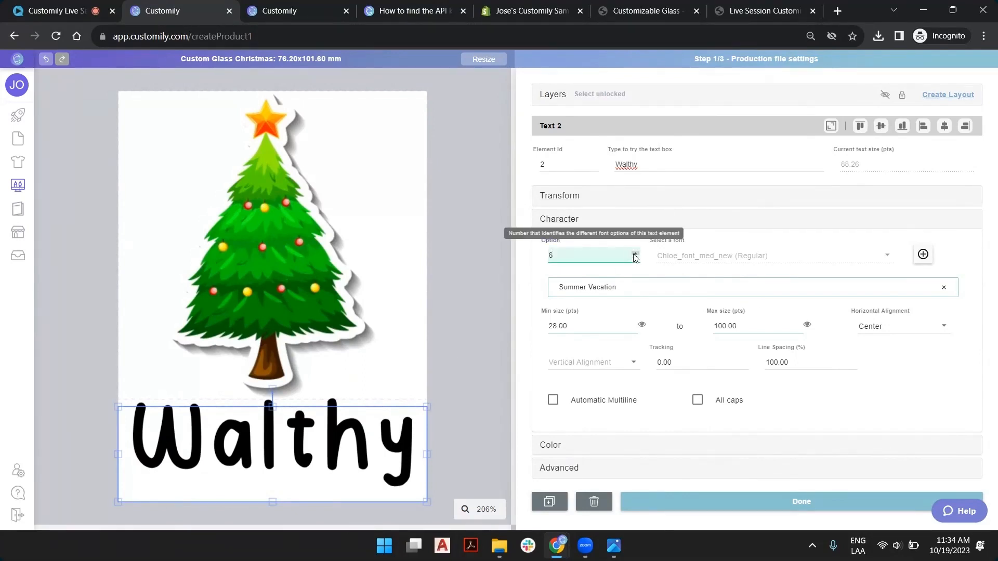
{"action": "left_click", "coordinate": [634, 254]}
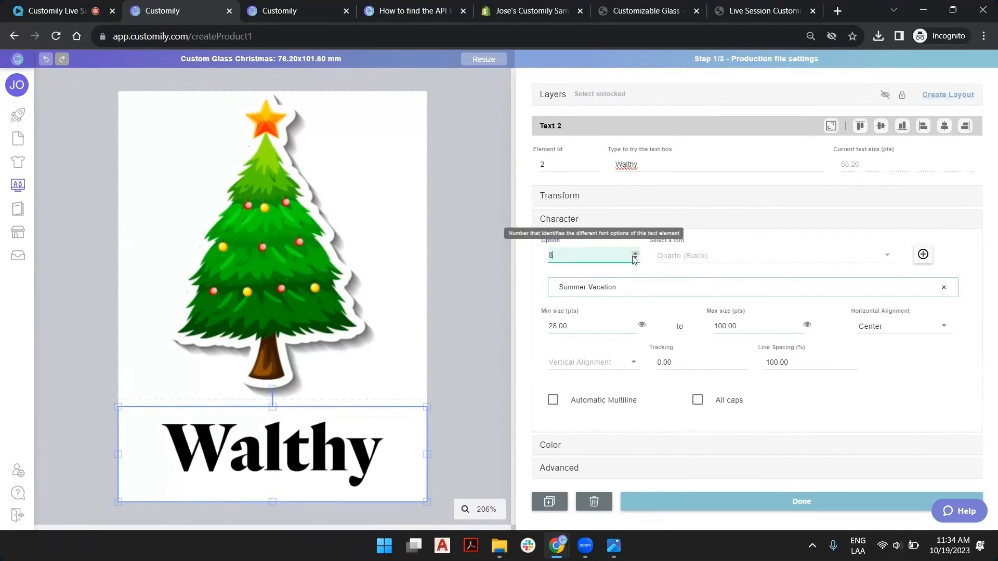
{"action": "left_click", "coordinate": [635, 258]}
{"action": "left_click", "coordinate": [635, 258]}
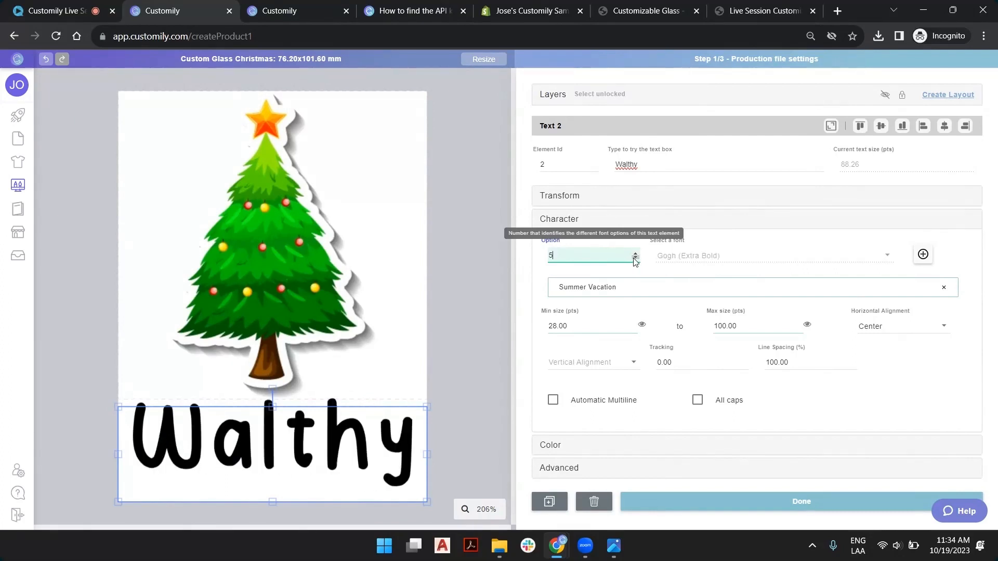
{"action": "left_click", "coordinate": [634, 258]}
{"action": "left_click", "coordinate": [634, 258]}
{"action": "left_click", "coordinate": [634, 258]}
{"action": "left_click", "coordinate": [635, 258]}
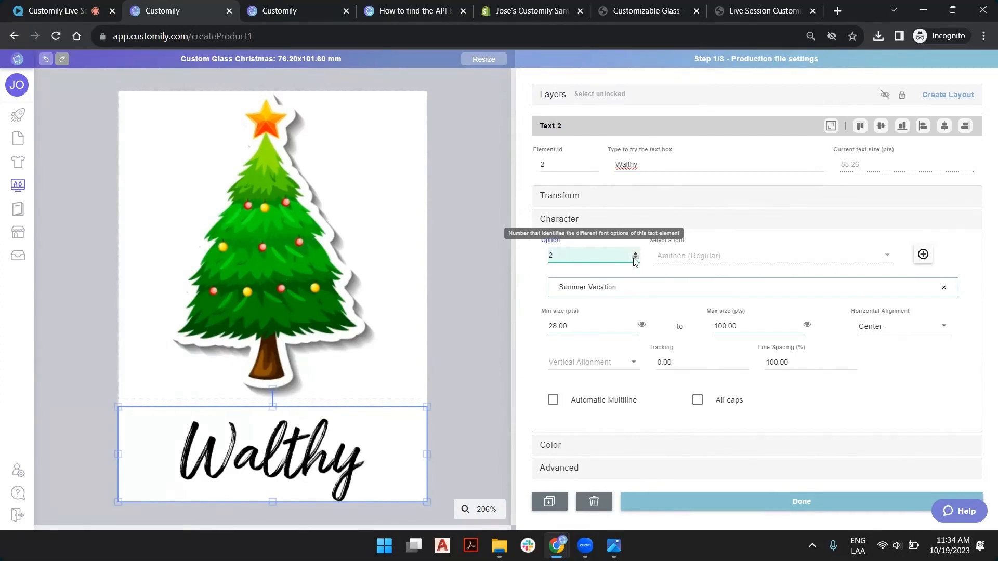
{"action": "left_click", "coordinate": [635, 259]}
{"action": "left_click", "coordinate": [634, 252]}
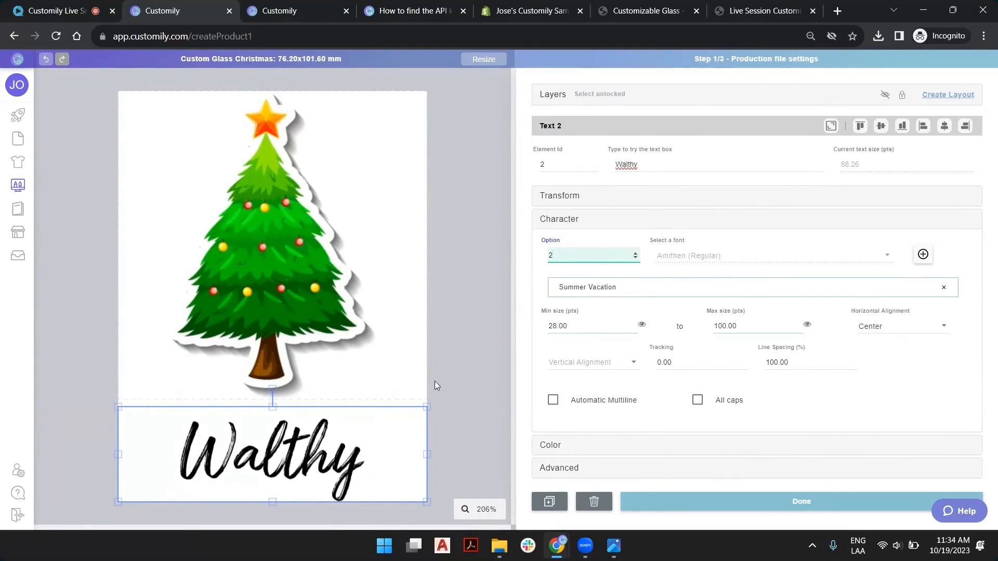
Rename the text box's layer as "Type your Name"
{"action": "left_click", "coordinate": [443, 282]}
{"action": "left_click", "coordinate": [358, 200]}
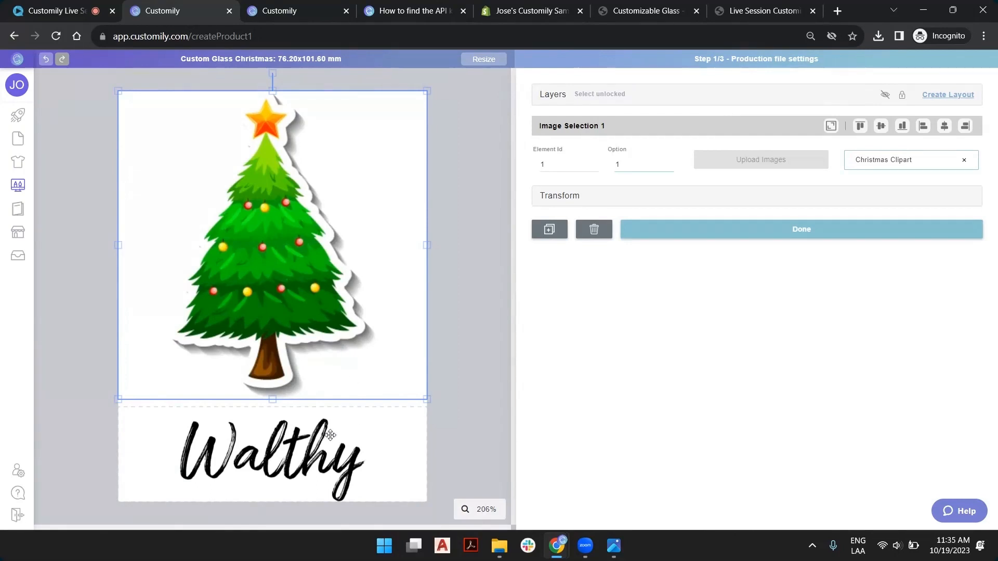
{"action": "left_click", "coordinate": [314, 442]}
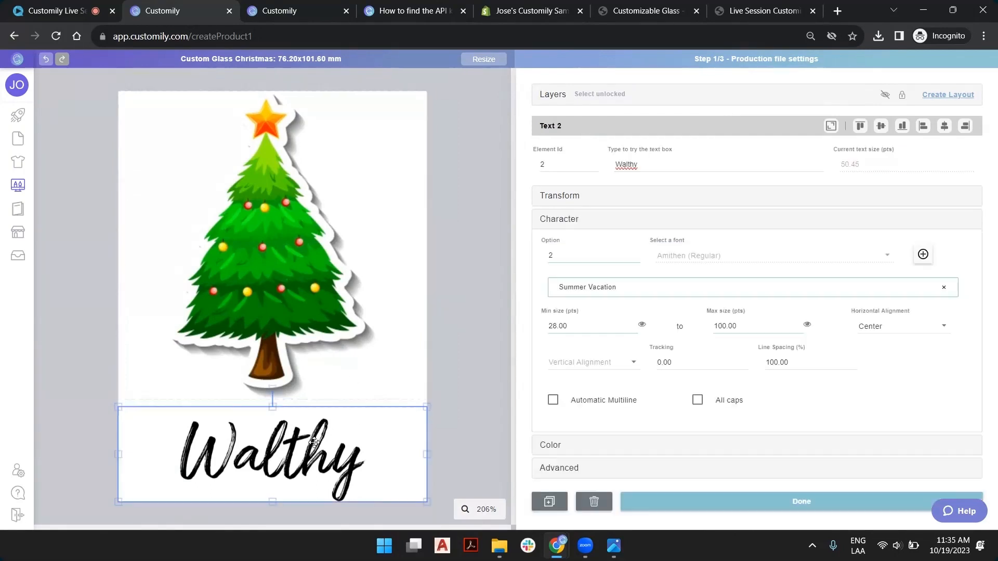
{"action": "left_click", "coordinate": [554, 95]}
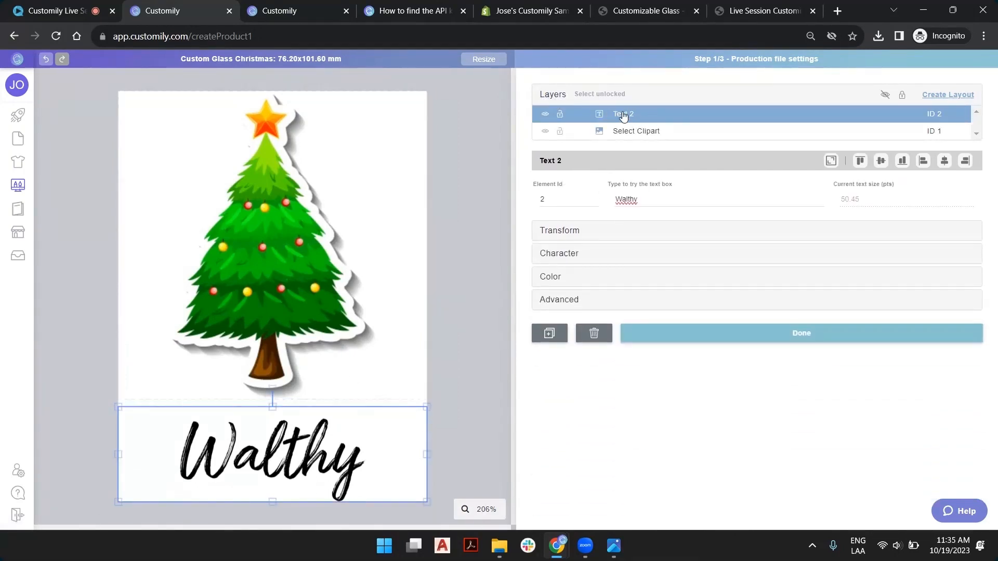
{"action": "double_click", "coordinate": [624, 114]}
{"action": "type", "text": "Type you"}
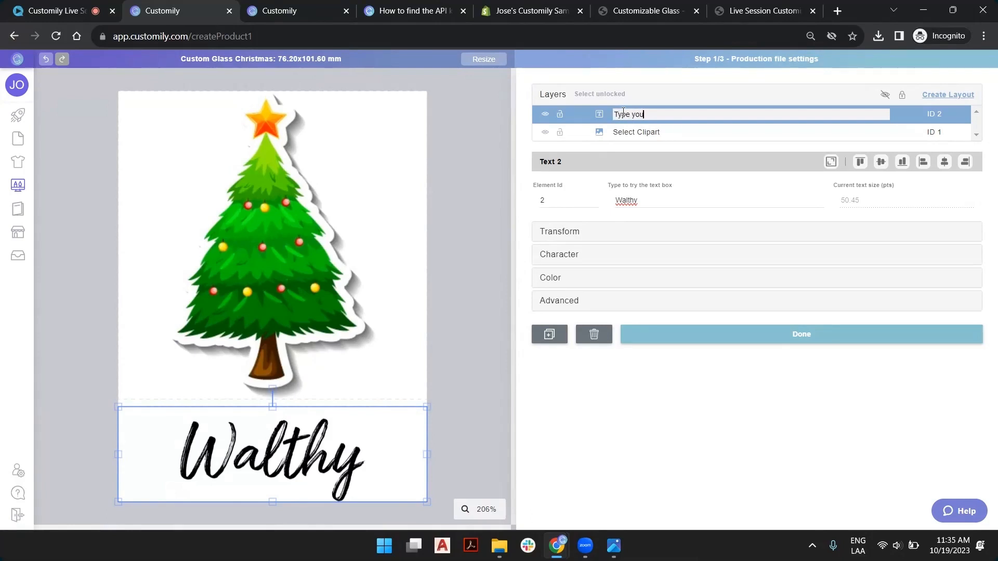
{"action": "type", "text": "r Name"}
{"action": "key", "text": "Return"}
Move the "Type your Name" layer below the "Select Clipart" layer and deselect it
{"action": "left_click_drag", "start_coordinate": [623, 115], "coordinate": [639, 136]}
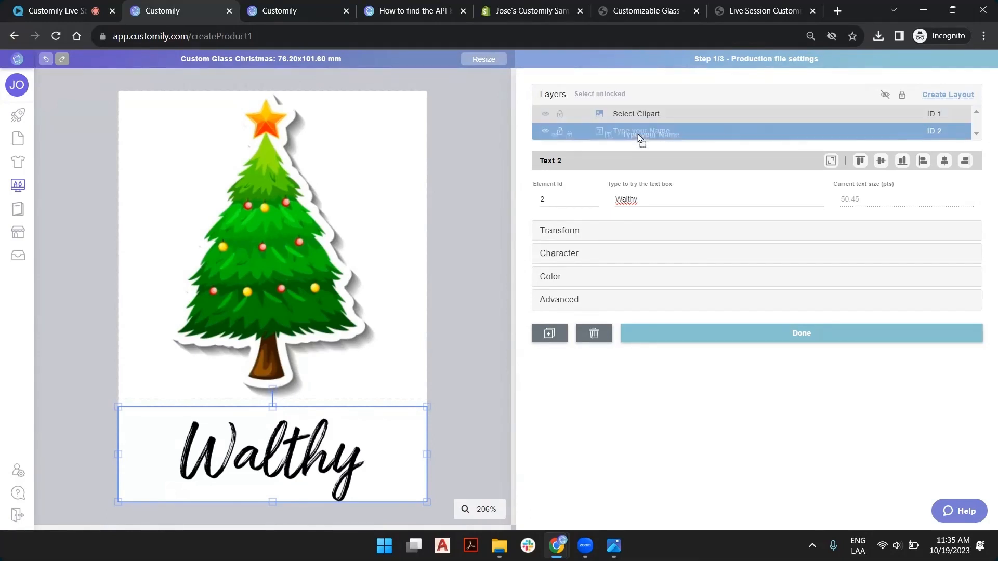
{"action": "left_click", "coordinate": [642, 117]}
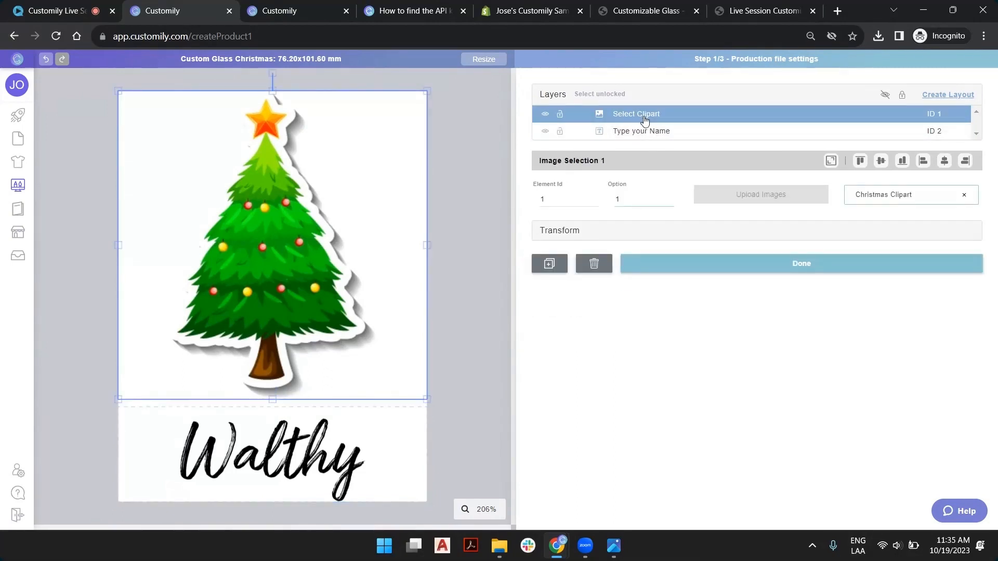
{"action": "left_click", "coordinate": [644, 131]}
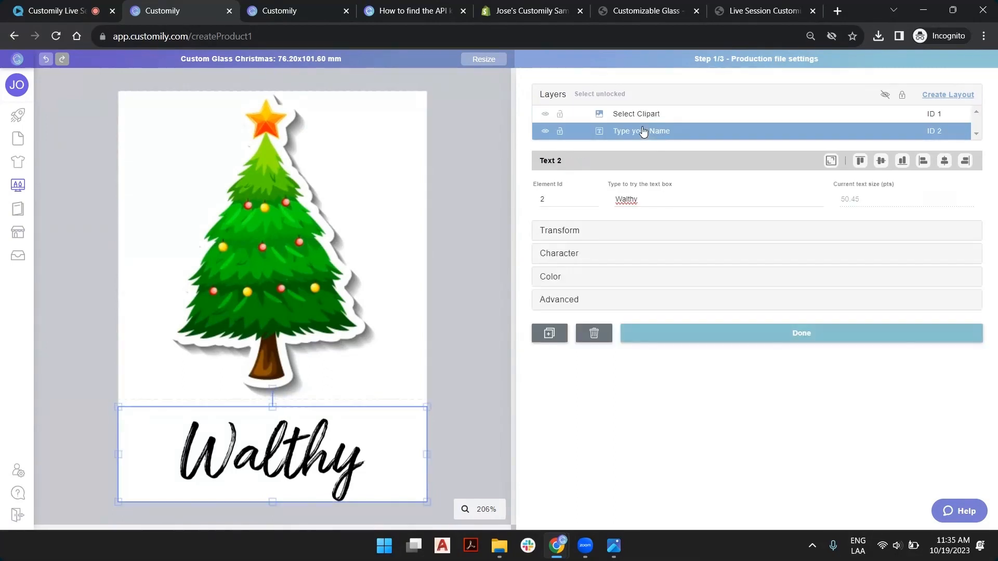
{"action": "left_click", "coordinate": [479, 141]}
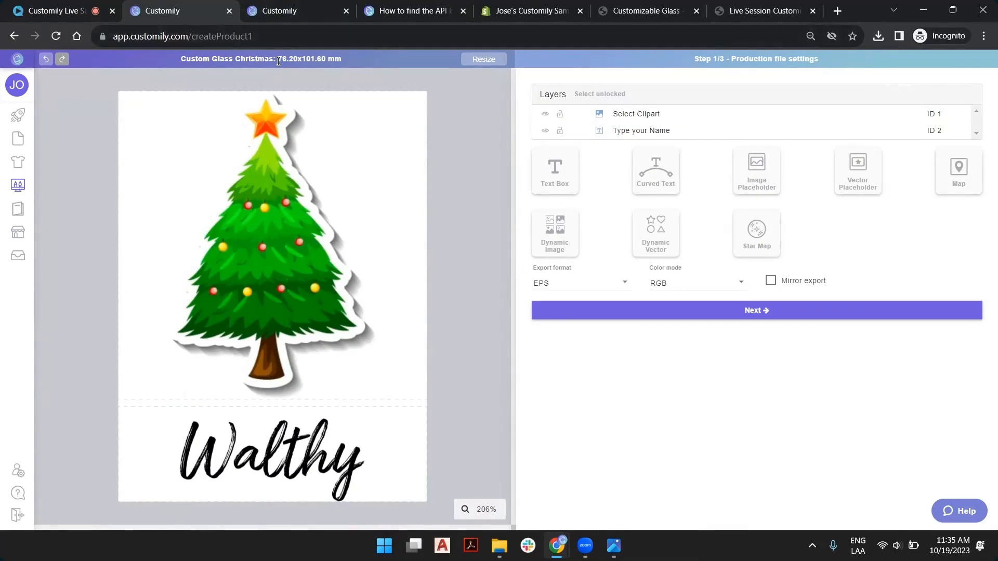
Review the template's canvas dimensions and its text and clipart elements
{"action": "left_click_drag", "start_coordinate": [278, 59], "coordinate": [335, 59]}
{"action": "left_click", "coordinate": [318, 154]}
{"action": "left_click", "coordinate": [289, 432]}
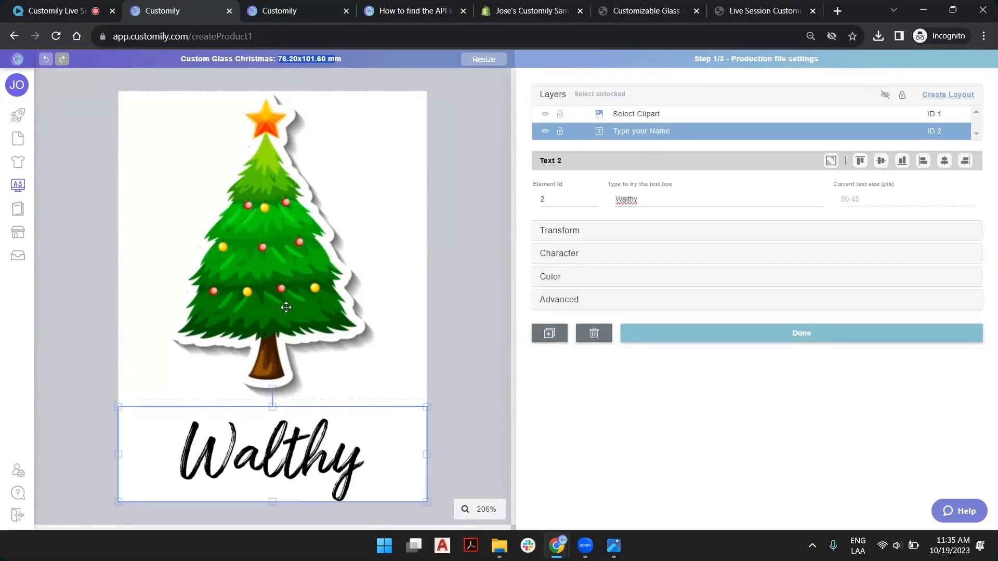
{"action": "left_click", "coordinate": [286, 343]}
{"action": "left_click", "coordinate": [485, 296]}
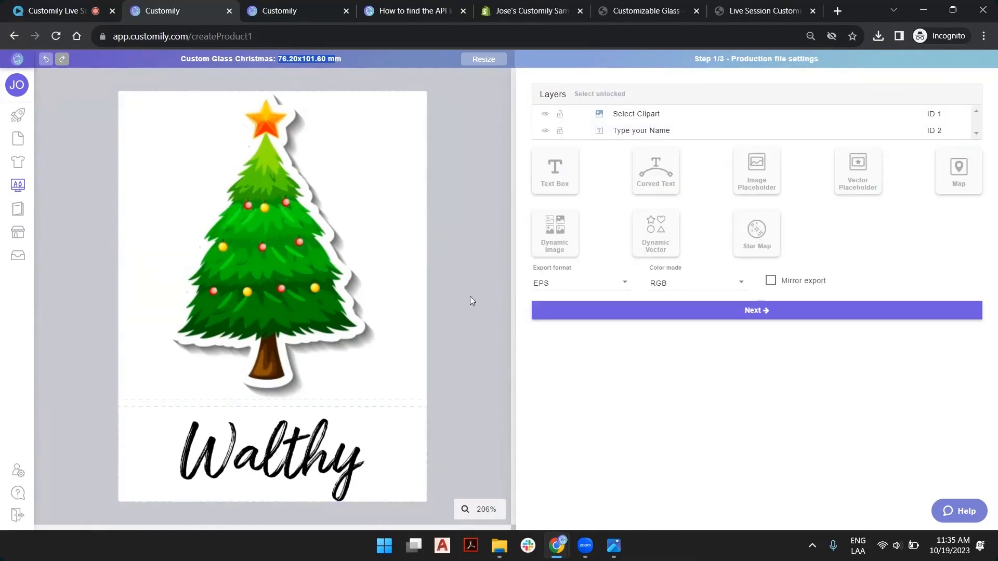
Set the production file's export format to PNG
{"action": "left_click", "coordinate": [610, 288]}
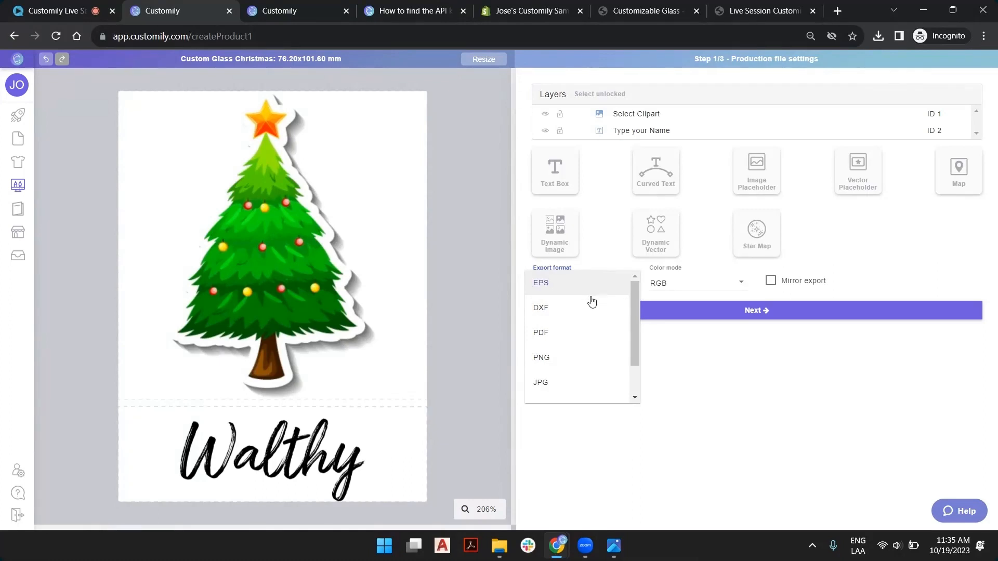
{"action": "scroll", "coordinate": [572, 358], "scroll_direction": "down", "scroll_amount": 2}
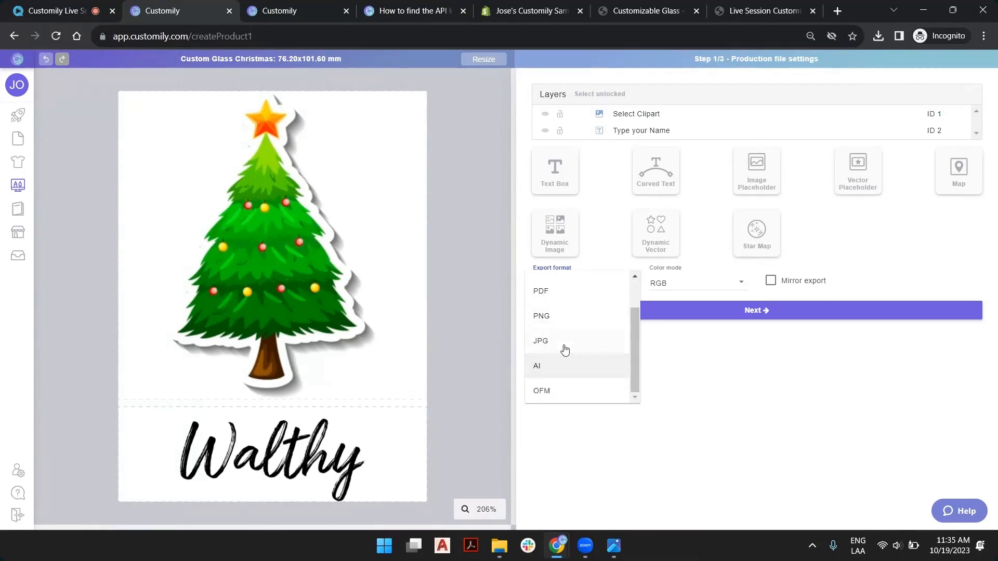
{"action": "left_click", "coordinate": [578, 323]}
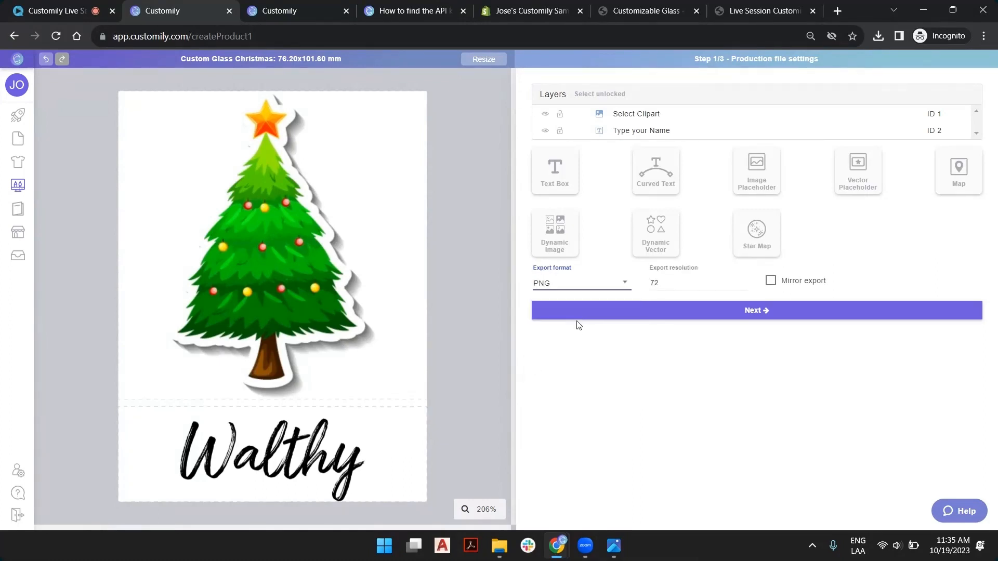
Set the PNG production file's export resolution to 300 and proceed to the preview settings
{"action": "key", "text": "Tab"}
{"action": "type", "text": "30"}
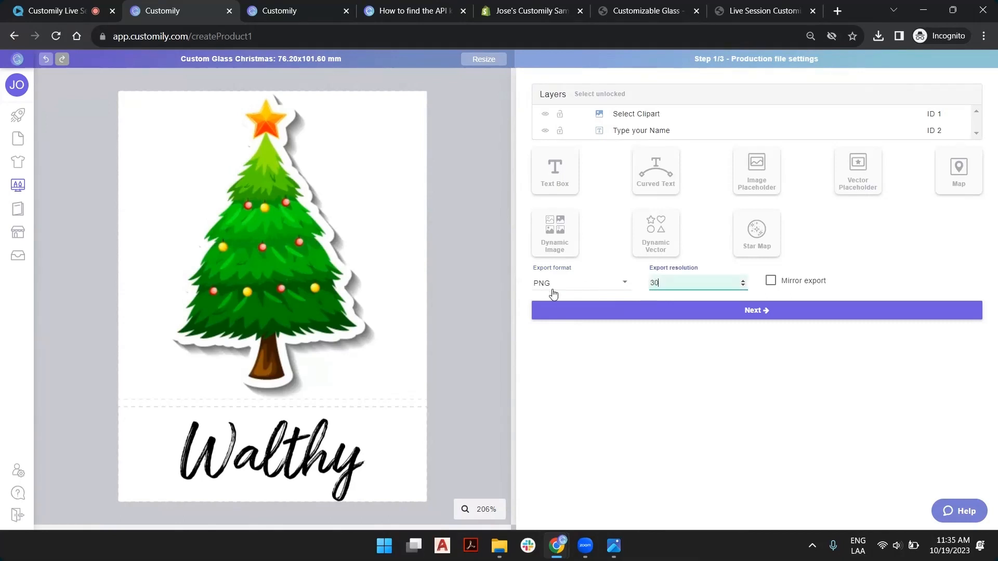
{"action": "left_click", "coordinate": [476, 213]}
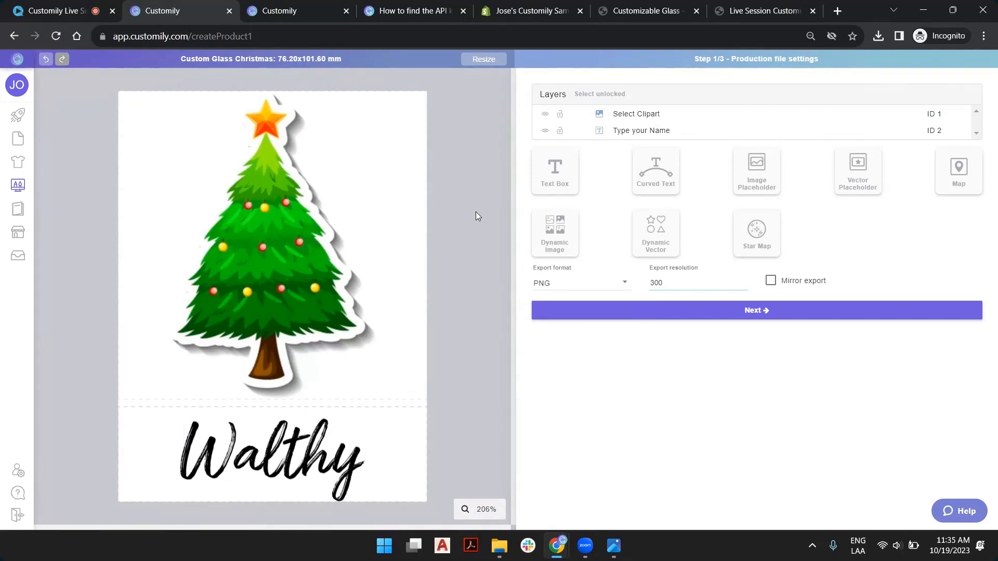
{"action": "left_click", "coordinate": [779, 314]}
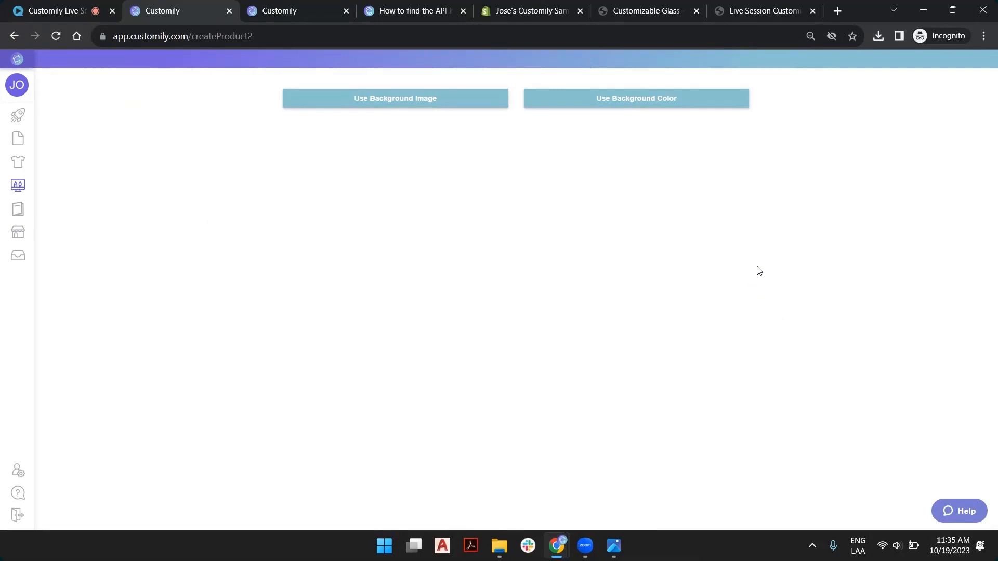
Use a background image for the preview and upload Drinkware.jpg from the 10-19 folder
{"action": "left_click", "coordinate": [630, 108]}
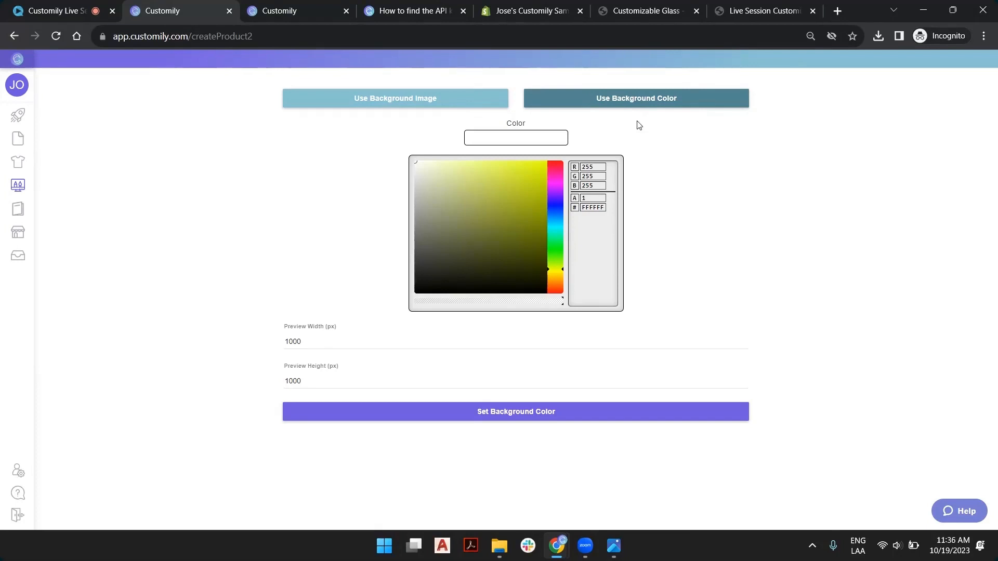
{"action": "left_click", "coordinate": [404, 104]}
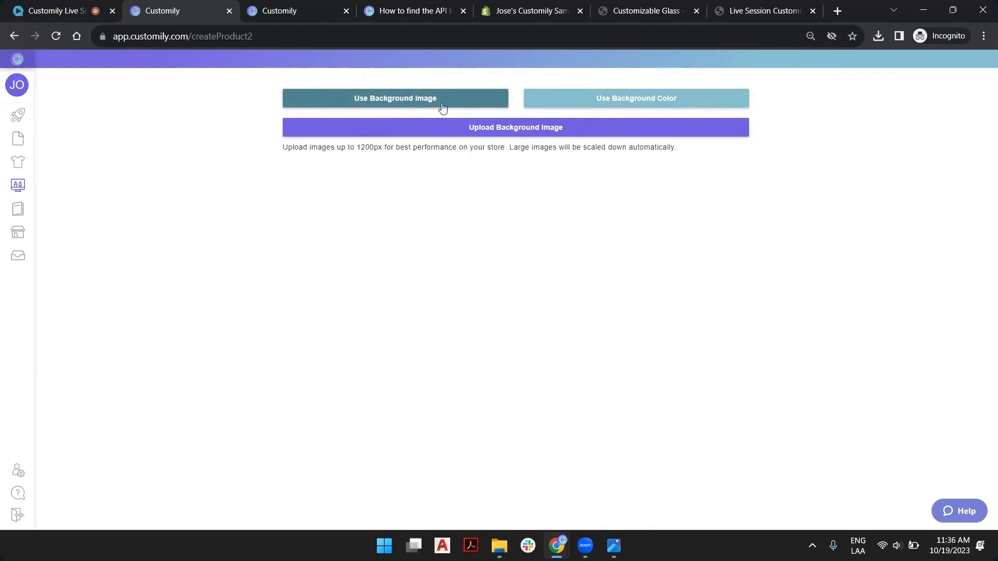
{"action": "left_click", "coordinate": [459, 133]}
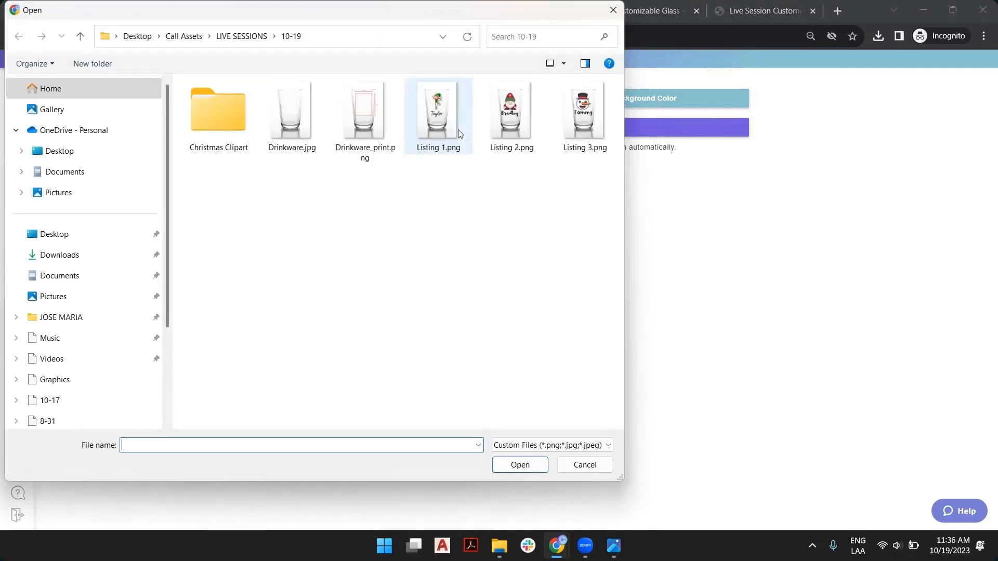
{"action": "left_click", "coordinate": [291, 114]}
{"action": "double_click", "coordinate": [292, 113]}
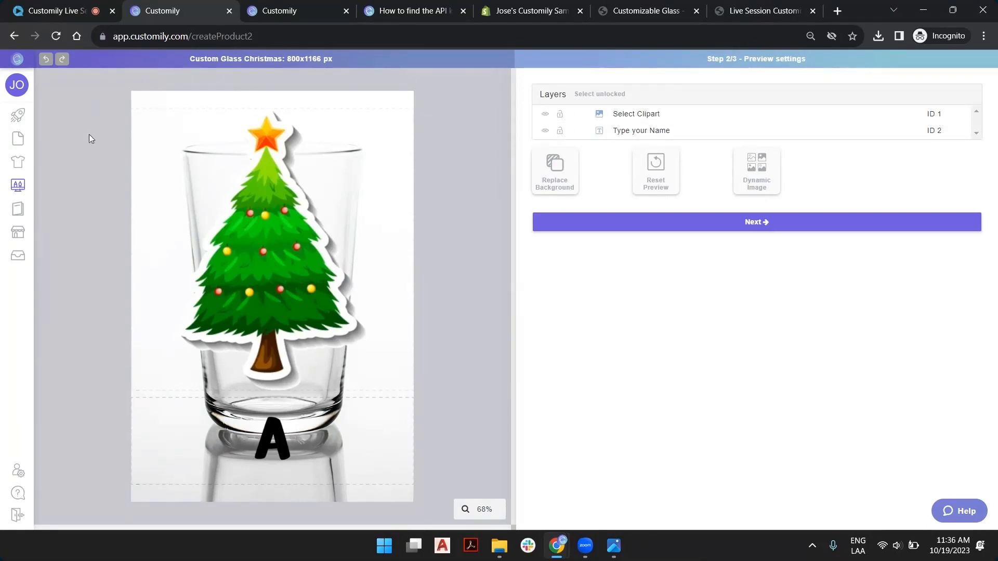
{"action": "left_click", "coordinate": [645, 133]}
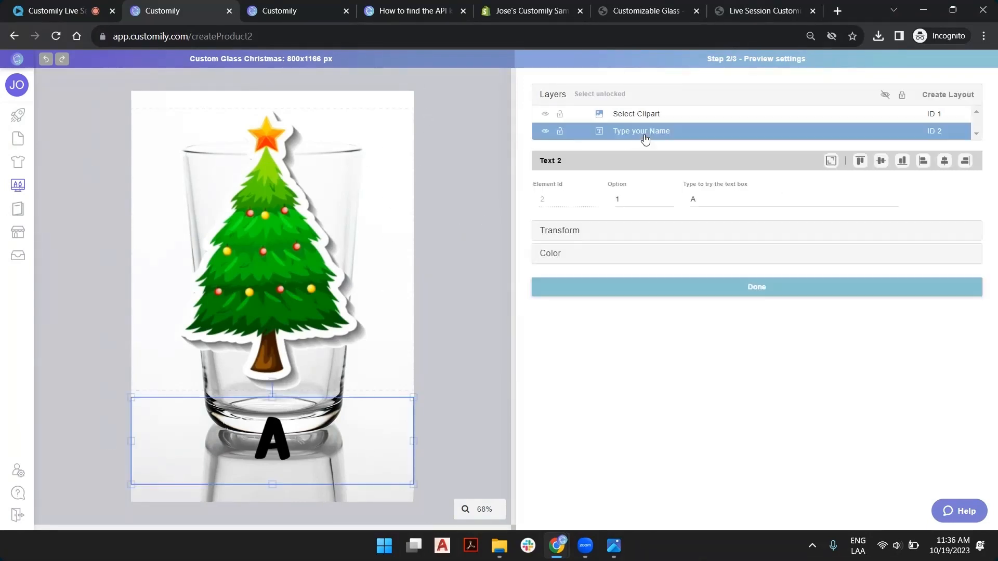
{"action": "left_click", "coordinate": [644, 116]}
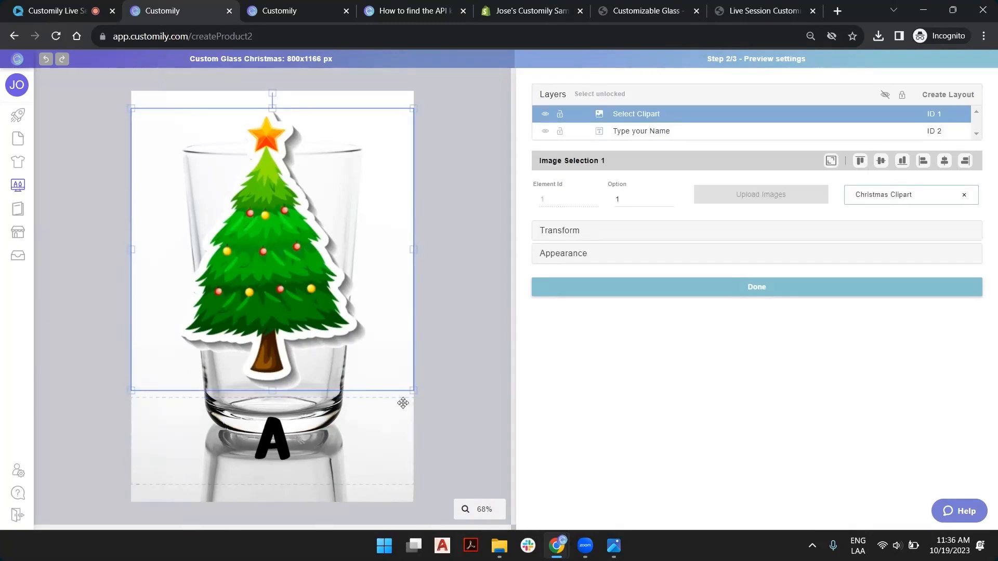
{"action": "left_click", "coordinate": [458, 150]}
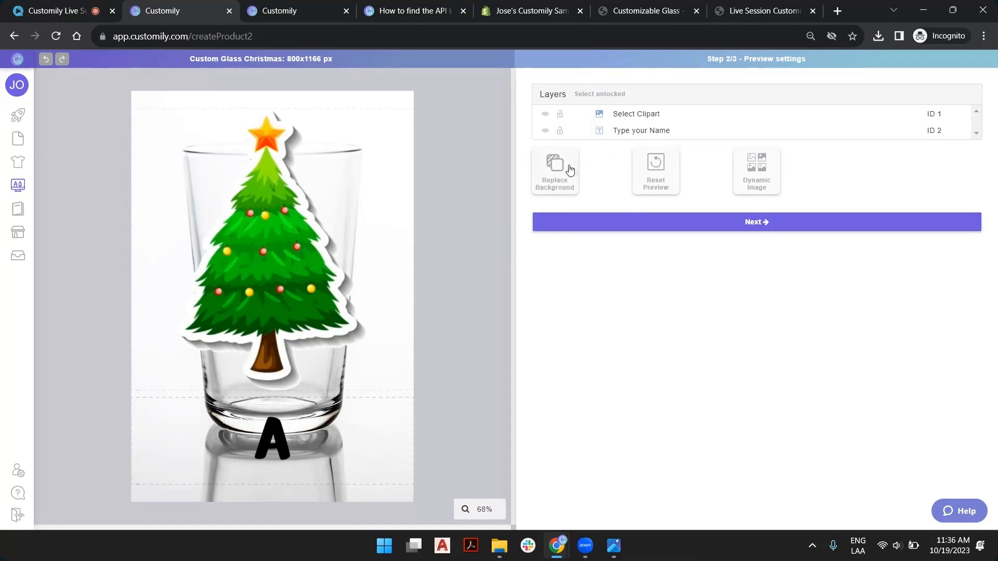
Add a dynamic image element to the preview and upload Drinkware_print.png into it
{"action": "left_click", "coordinate": [766, 169]}
{"action": "left_click", "coordinate": [765, 170]}
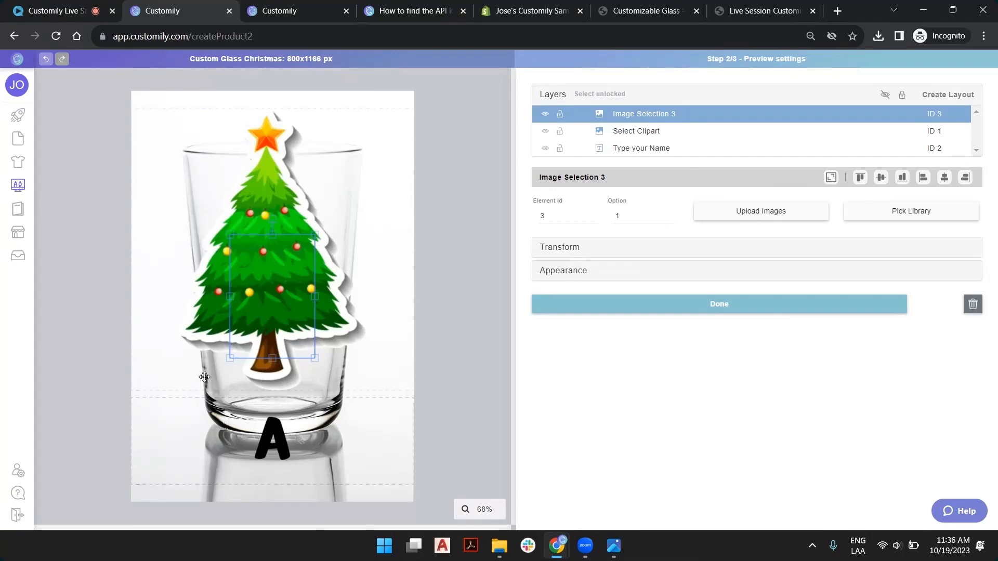
{"action": "left_click", "coordinate": [720, 214]}
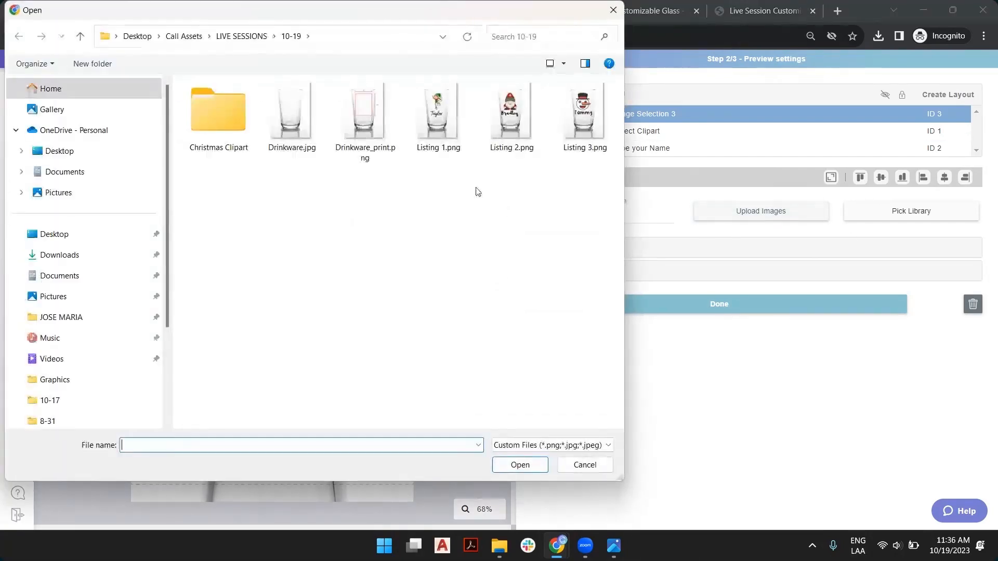
{"action": "double_click", "coordinate": [365, 111]}
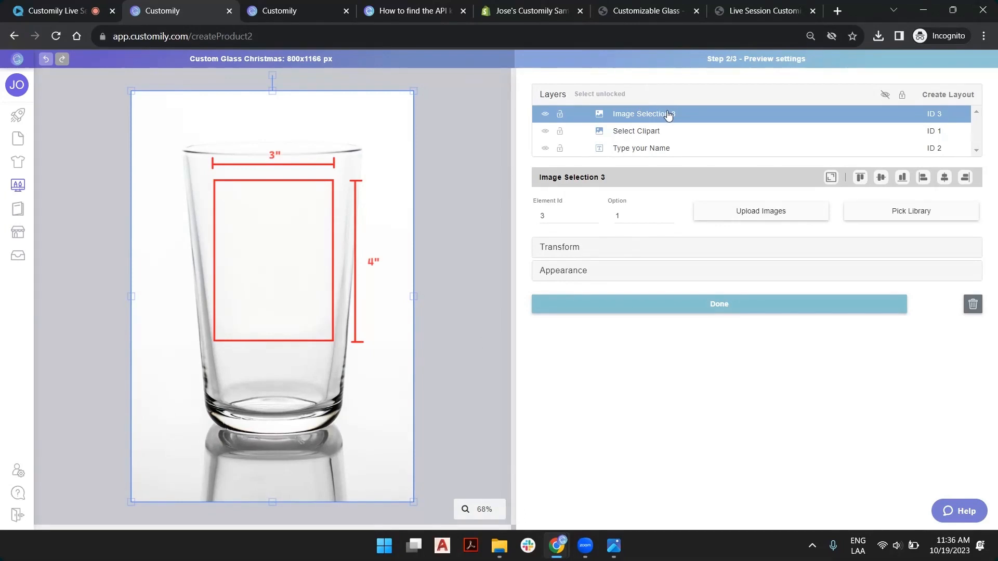
Move the new image layer beneath the clipart and name layers and rename it Guide
{"action": "left_click_drag", "start_coordinate": [668, 115], "coordinate": [667, 146]}
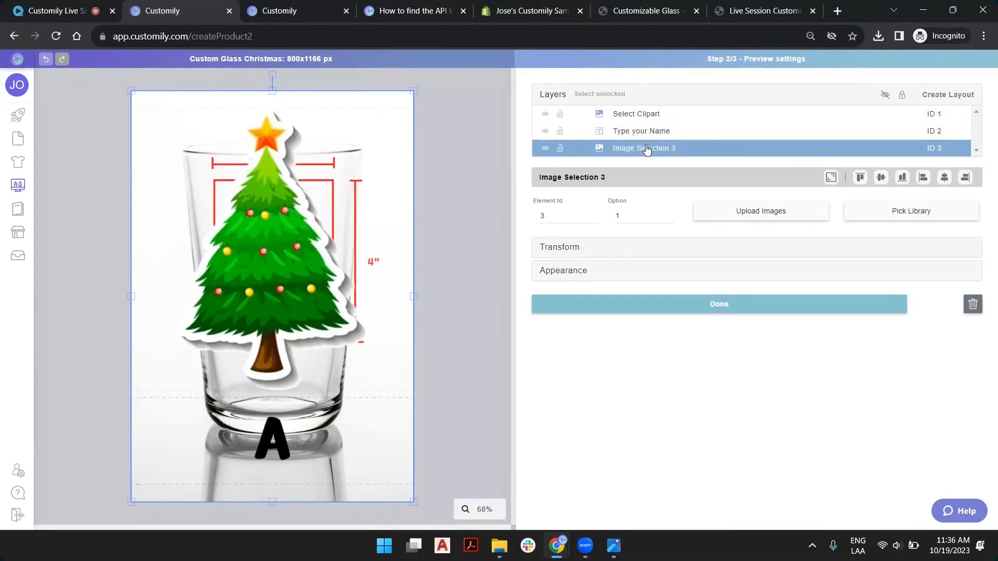
{"action": "double_click", "coordinate": [644, 148]}
{"action": "type", "text": "Guide"}
{"action": "key", "text": "Return"}
Scale and move the Select Clipart and Type your Name layers together to fit inside the guide's red 3" by 4" rectangle
{"action": "left_click", "coordinate": [640, 135]}
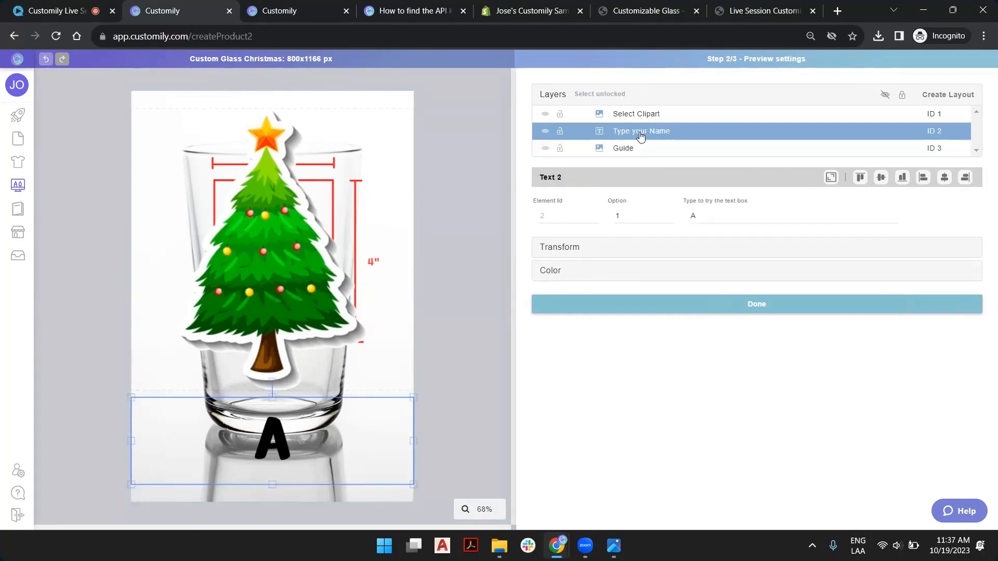
{"action": "left_click", "coordinate": [635, 120], "text": "shift"}
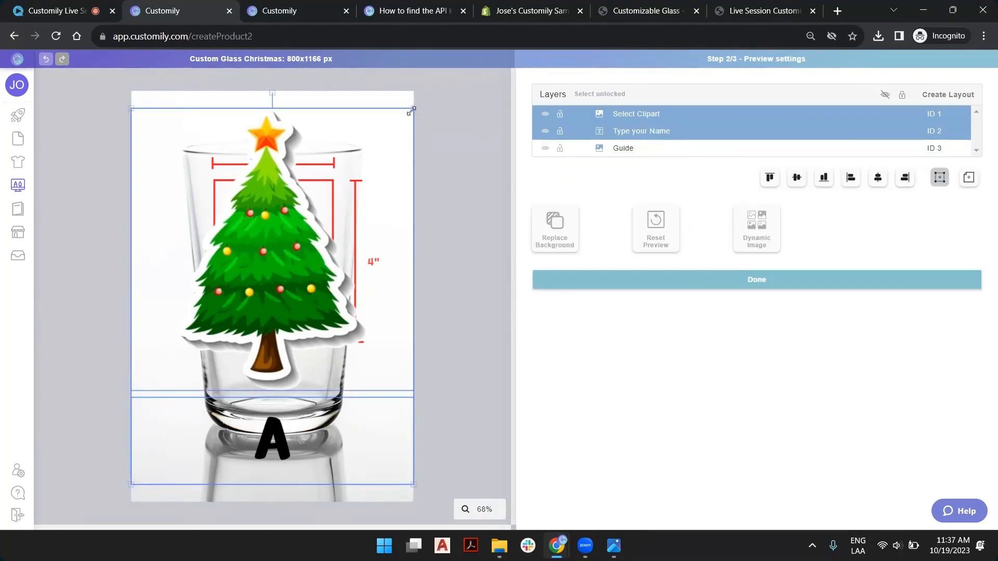
{"action": "left_click_drag", "start_coordinate": [411, 109], "coordinate": [335, 220]}
{"action": "left_click_drag", "start_coordinate": [268, 277], "coordinate": [266, 238]}
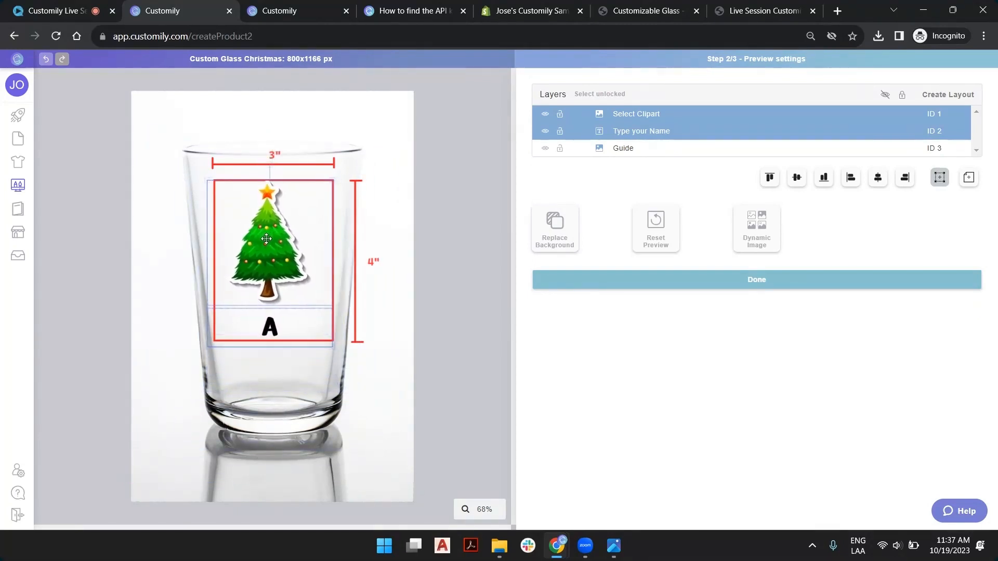
{"action": "left_click_drag", "start_coordinate": [206, 349], "coordinate": [214, 340]}
{"action": "left_click_drag", "start_coordinate": [268, 230], "coordinate": [269, 231]}
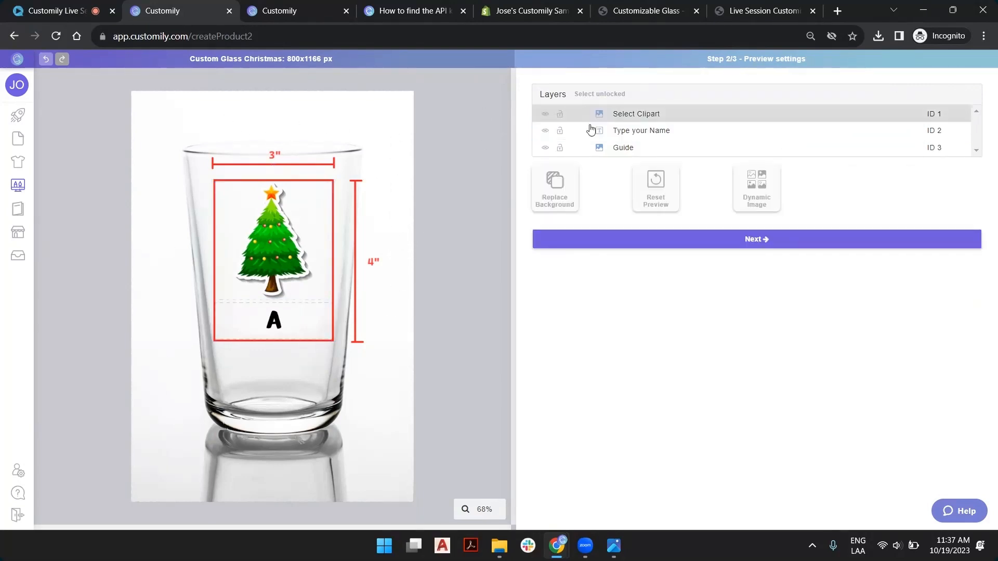
Delete the Guide layer from the preview, check the clipart and text elements, and proceed to the template review
{"action": "left_click", "coordinate": [651, 149]}
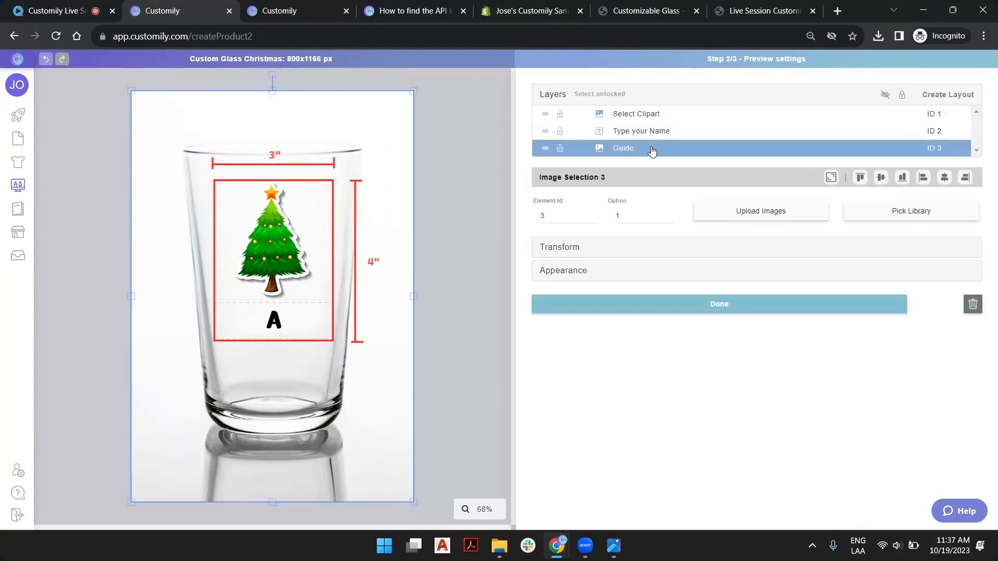
{"action": "left_click", "coordinate": [972, 304]}
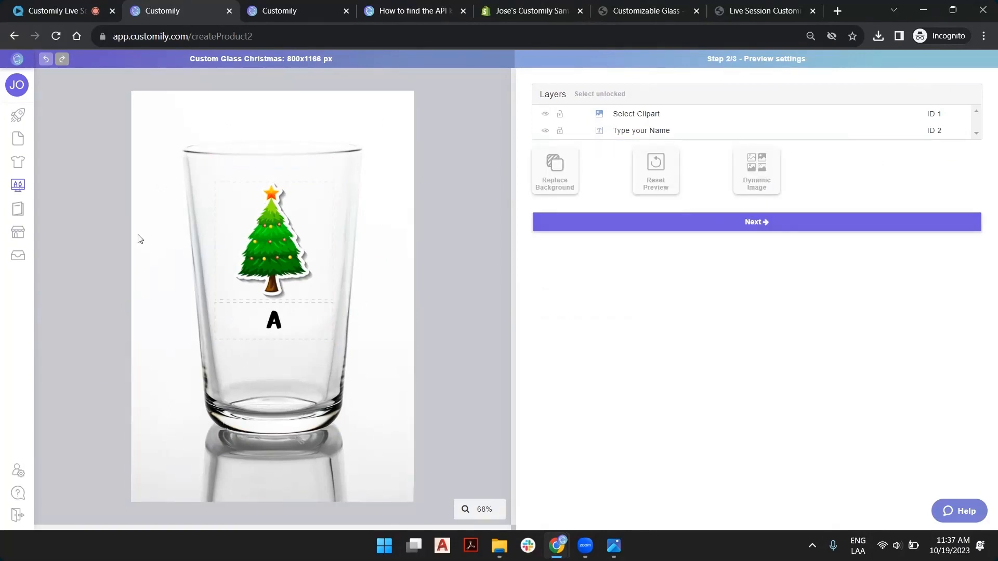
{"action": "left_click", "coordinate": [279, 319]}
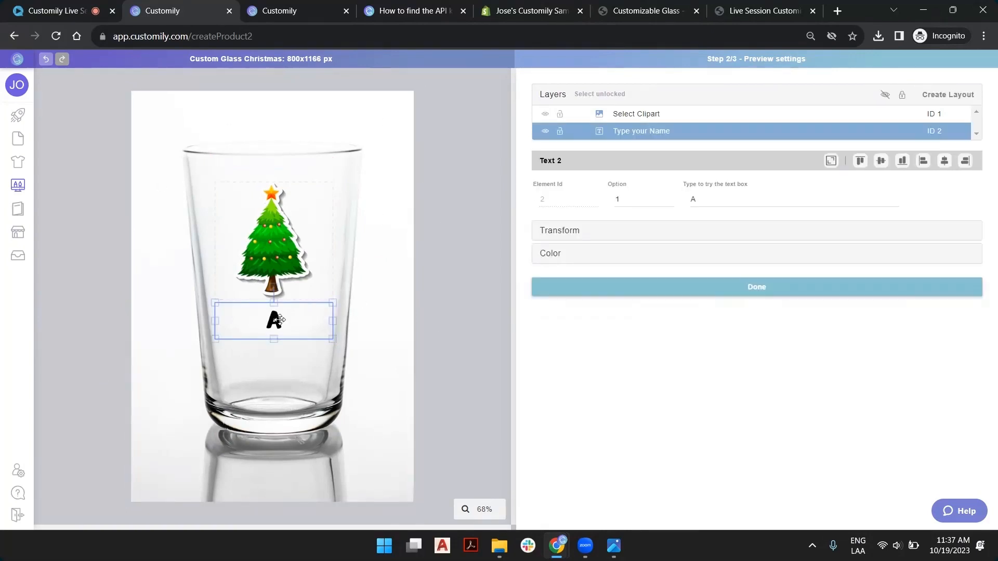
{"action": "left_click", "coordinate": [278, 236]}
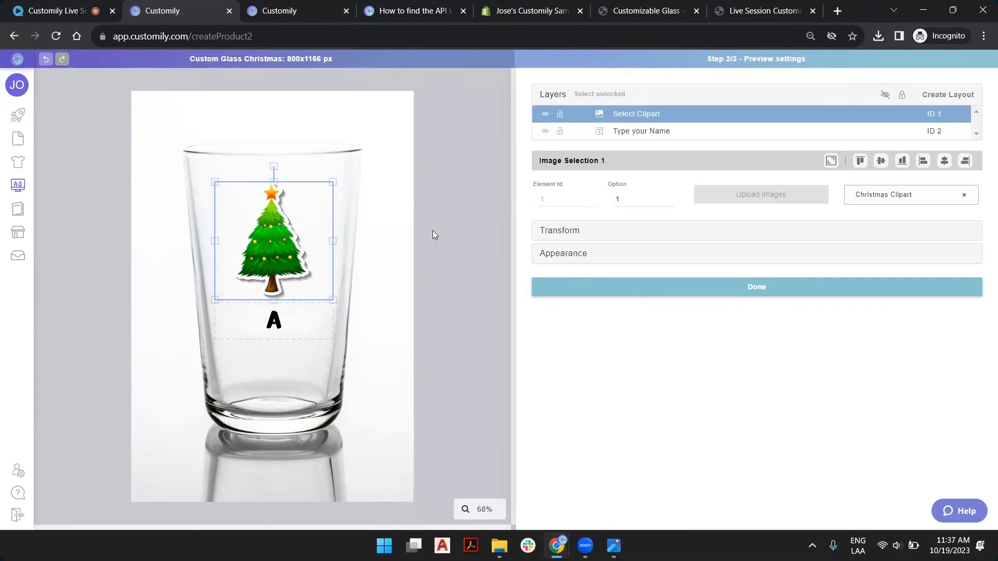
{"action": "left_click", "coordinate": [377, 180]}
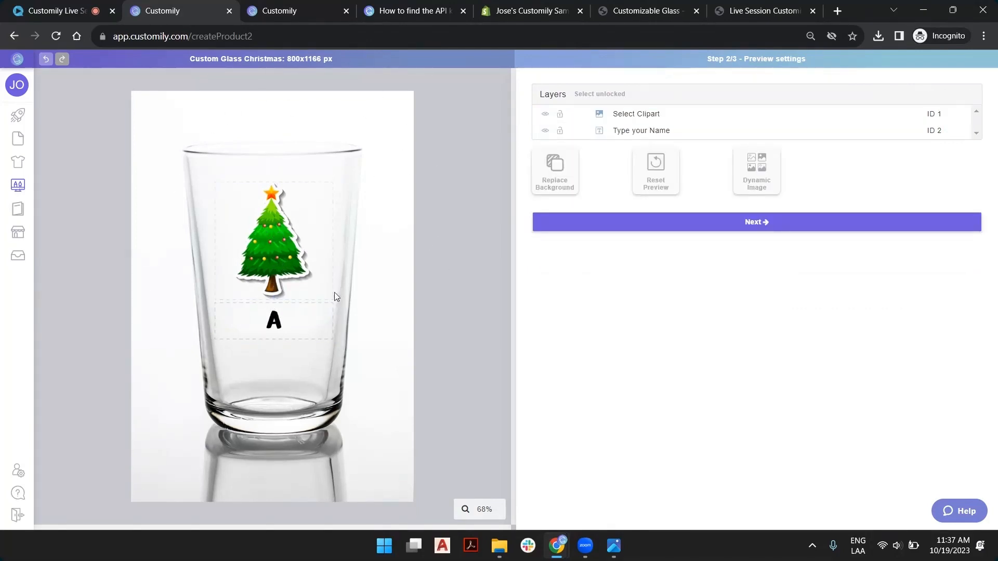
{"action": "left_click", "coordinate": [729, 229]}
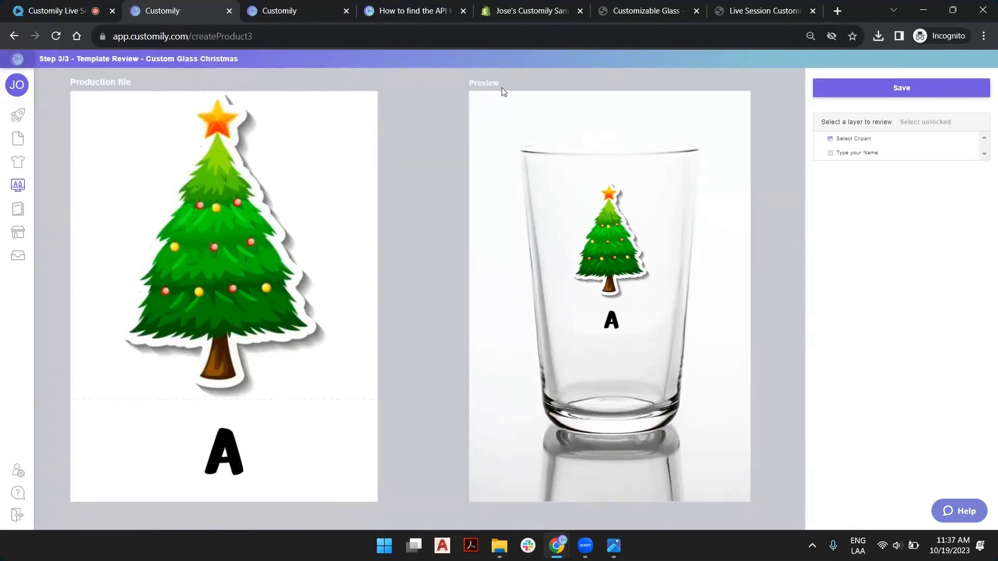
Test the template with clipart image option 3 and a sample first name in the text box, and save the template
{"action": "left_click", "coordinate": [631, 242]}
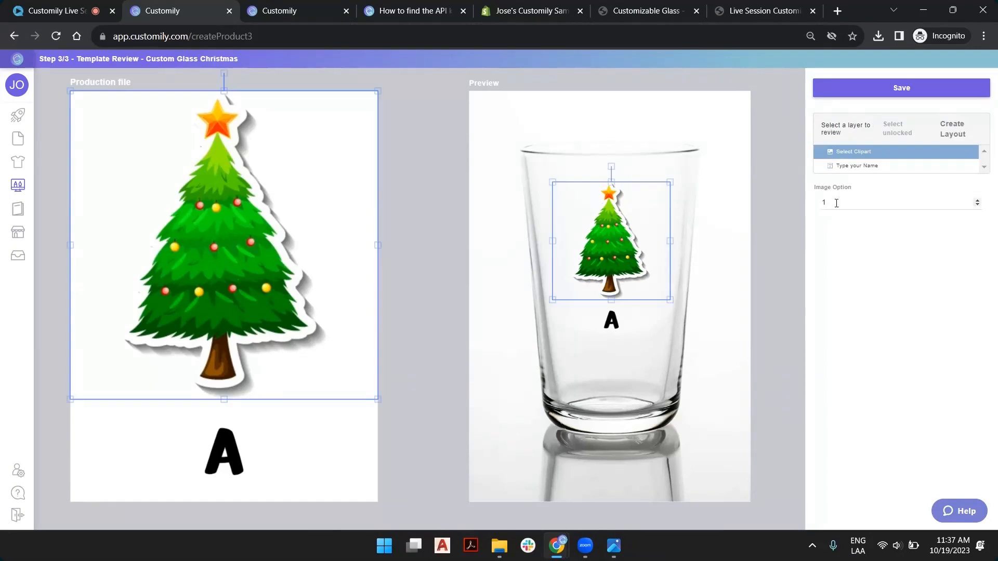
{"action": "left_click", "coordinate": [976, 200]}
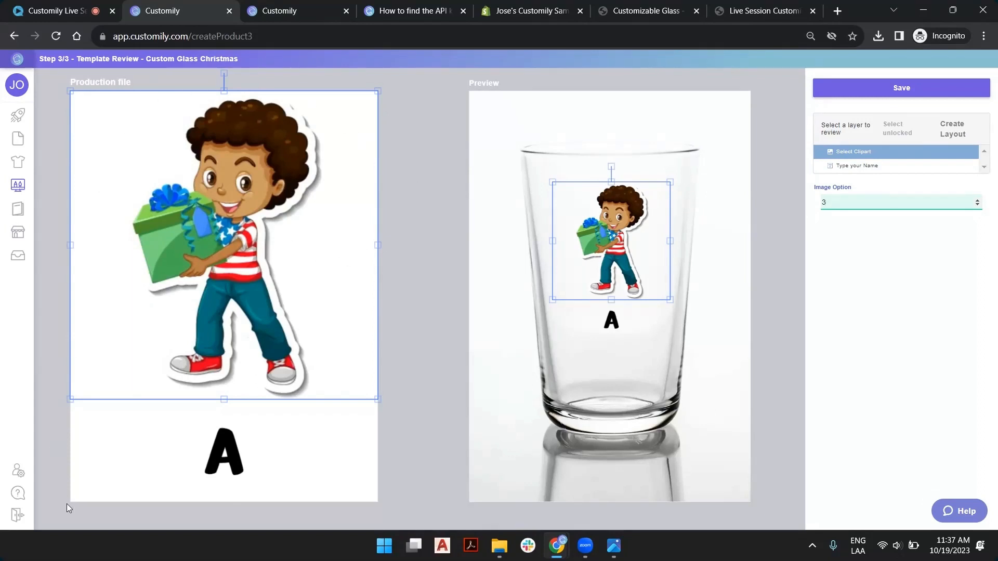
{"action": "left_click", "coordinate": [372, 441]}
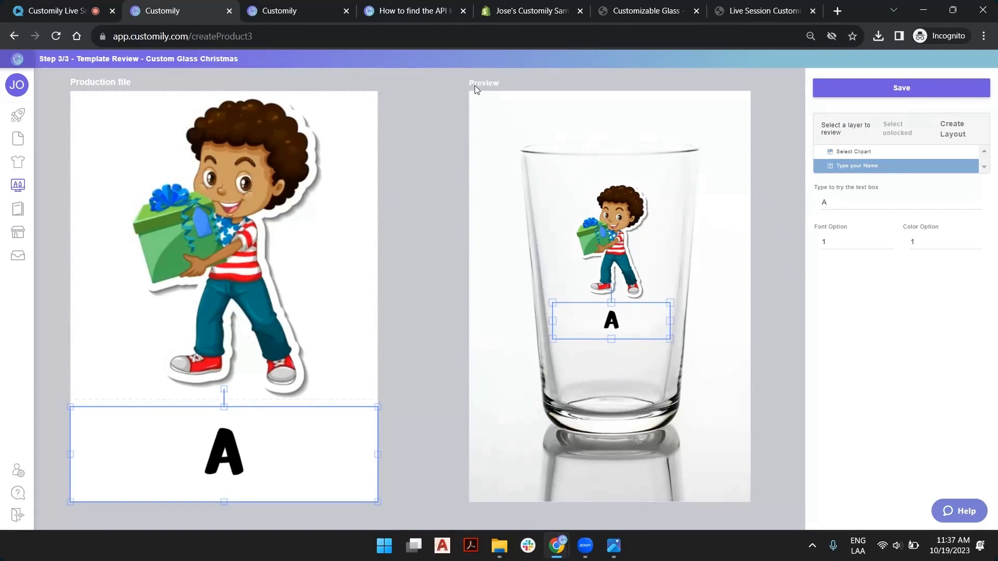
{"action": "left_click", "coordinate": [886, 202]}
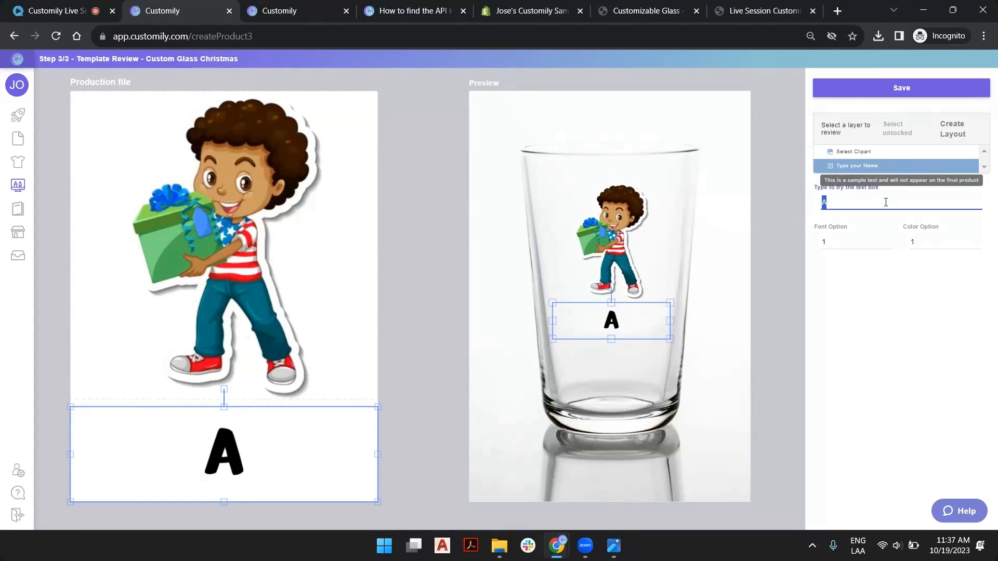
{"action": "type", "text": "Timmy"}
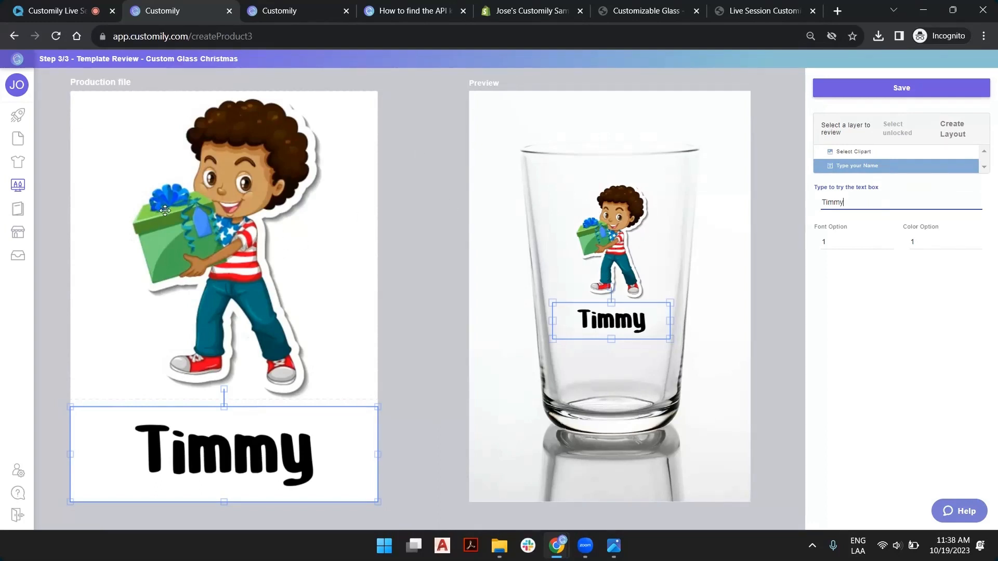
{"action": "left_click", "coordinate": [396, 204]}
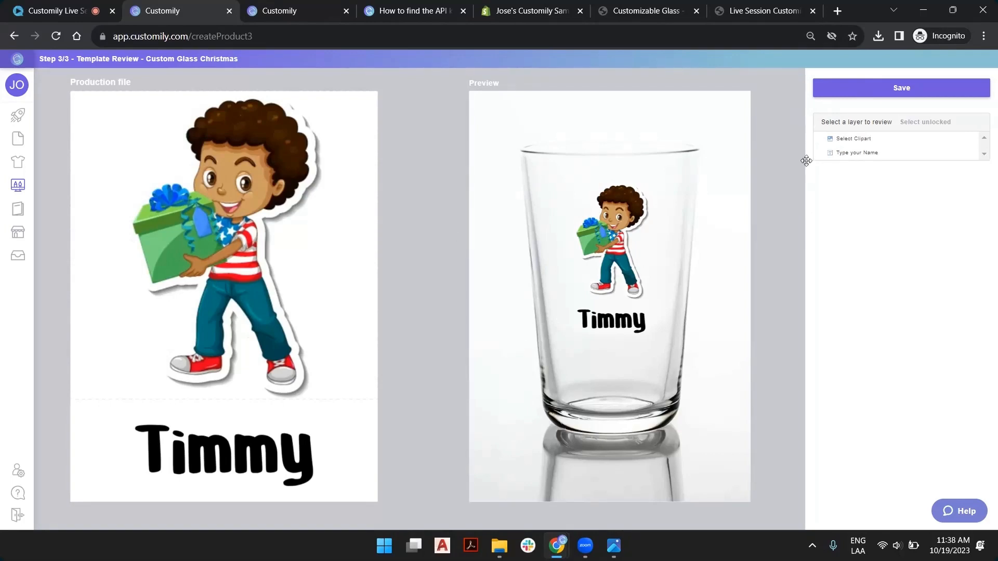
{"action": "left_click", "coordinate": [891, 87]}
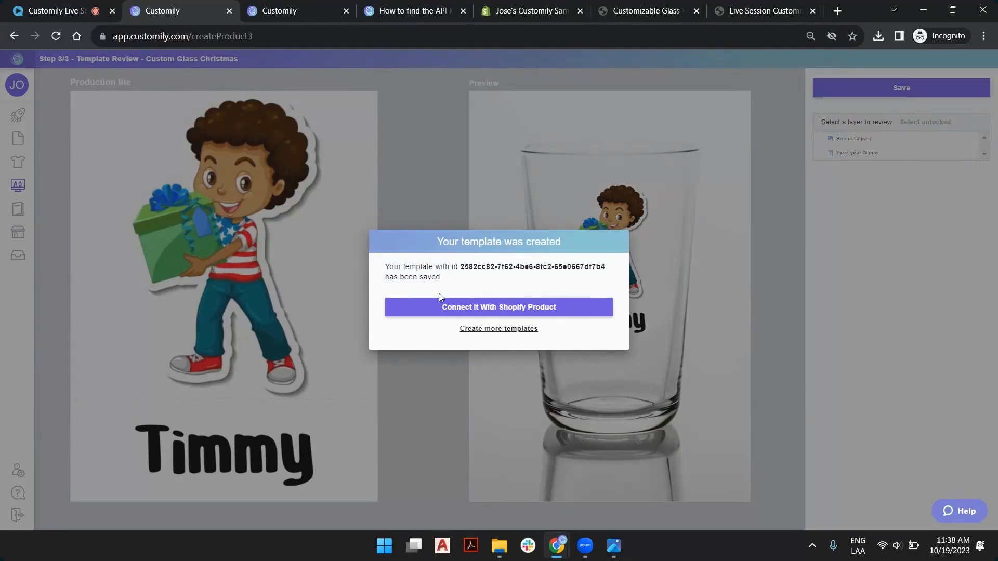
Connect the Shopify product Live Session Customizable Glass - Christmas Edition with the Custom Glass Christmas template, found by searching for glass
{"action": "left_click", "coordinate": [507, 308]}
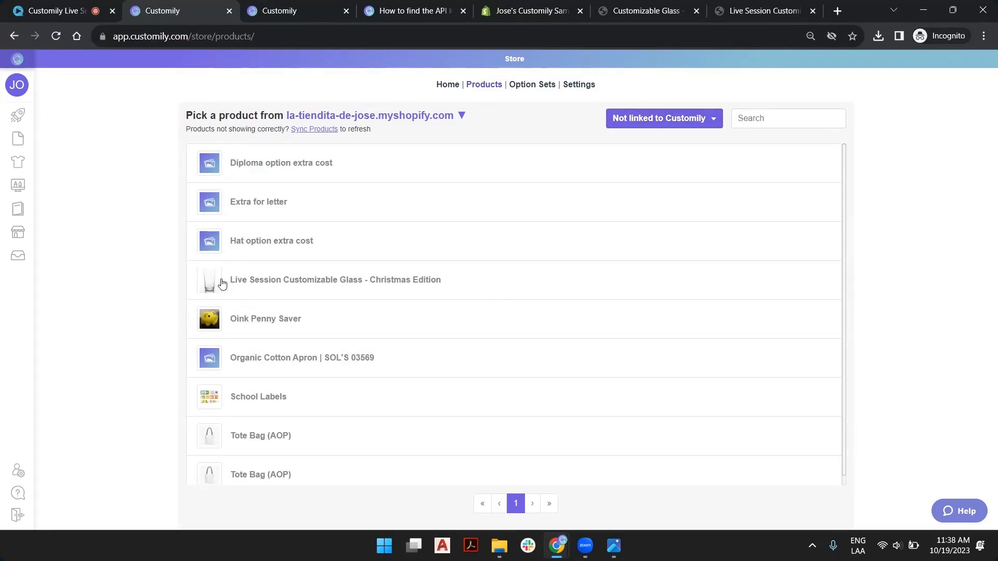
{"action": "left_click", "coordinate": [372, 283]}
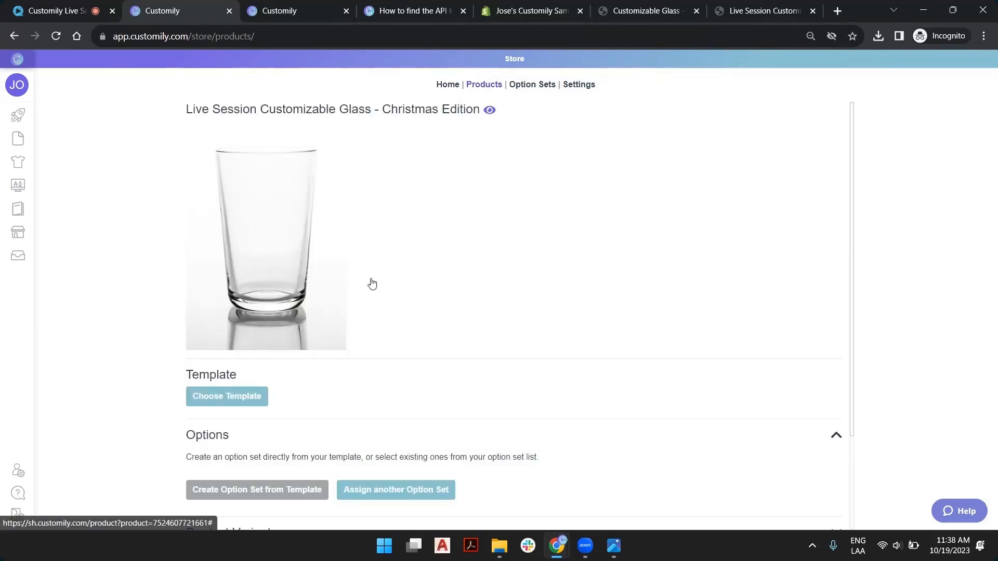
{"action": "left_click", "coordinate": [253, 398]}
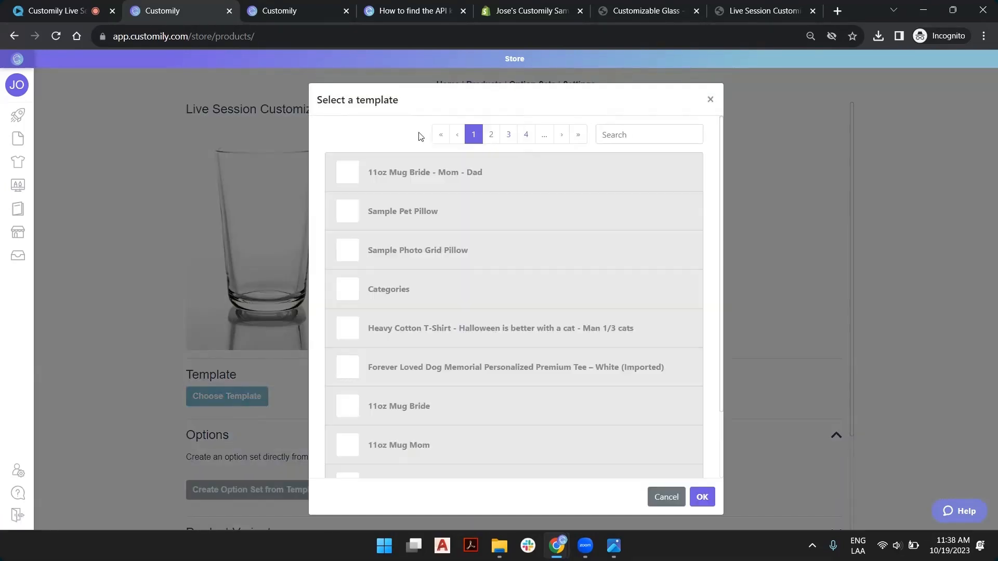
{"action": "left_click", "coordinate": [641, 136]}
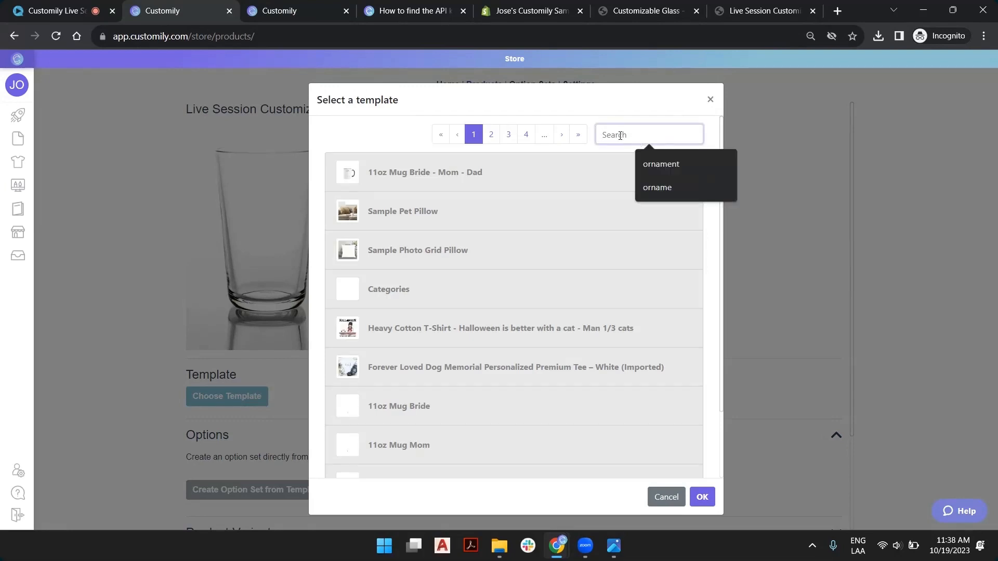
{"action": "type", "text": "glass"}
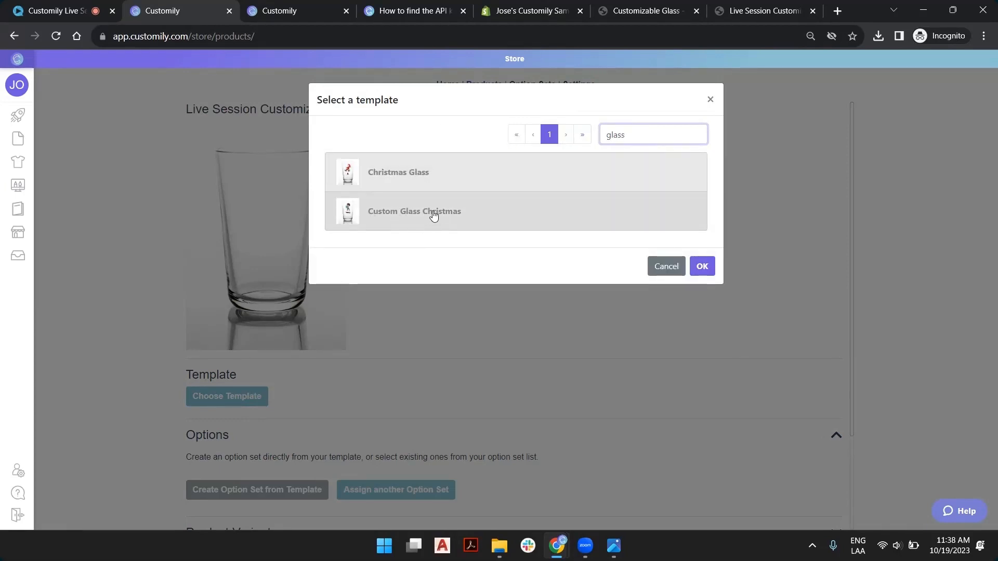
{"action": "double_click", "coordinate": [434, 214]}
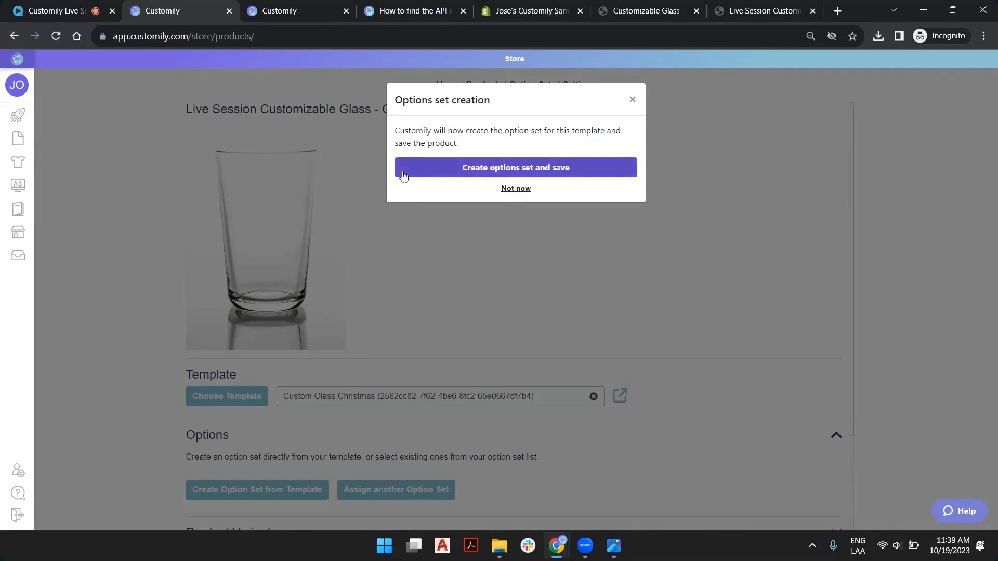
Create the option set from the assigned template and save the linked product
{"action": "left_click", "coordinate": [465, 173]}
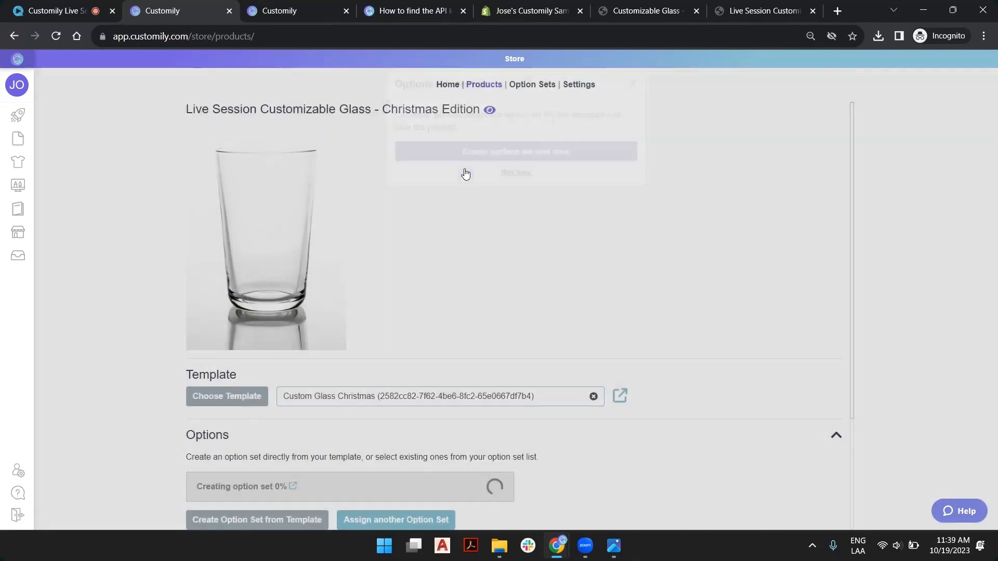
{"action": "scroll", "coordinate": [505, 185], "scroll_direction": "down", "scroll_amount": 3}
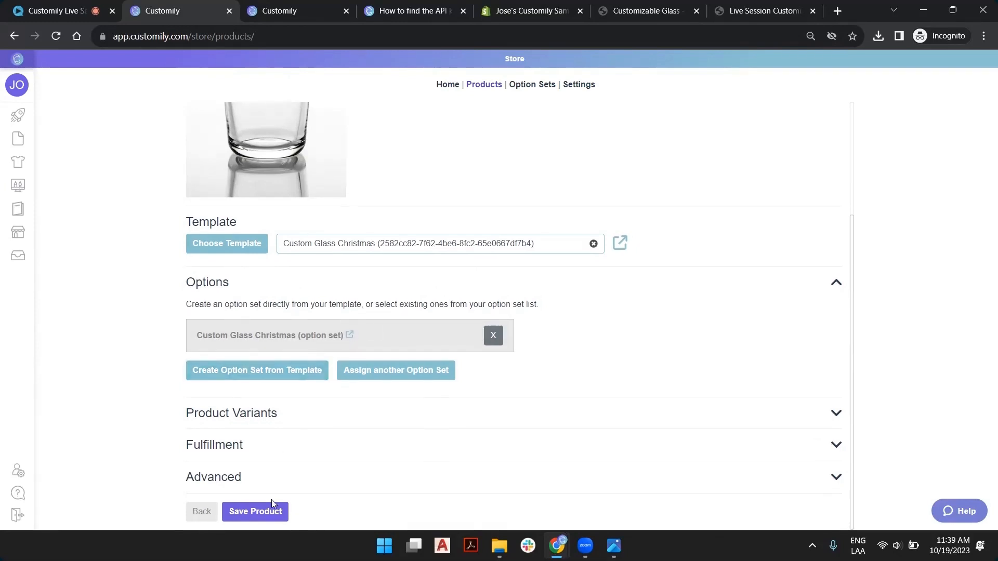
{"action": "left_click", "coordinate": [270, 514]}
{"action": "scroll", "coordinate": [362, 325], "scroll_direction": "up", "scroll_amount": 4}
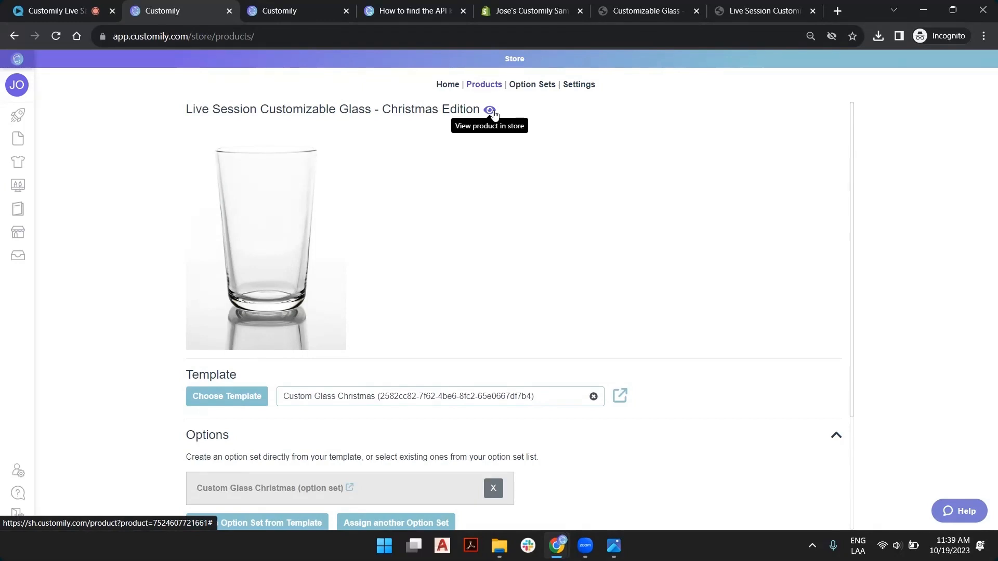
View the linked template's entry in the templates list and return to the product's settings
{"action": "scroll", "coordinate": [255, 229], "scroll_direction": "down", "scroll_amount": 3}
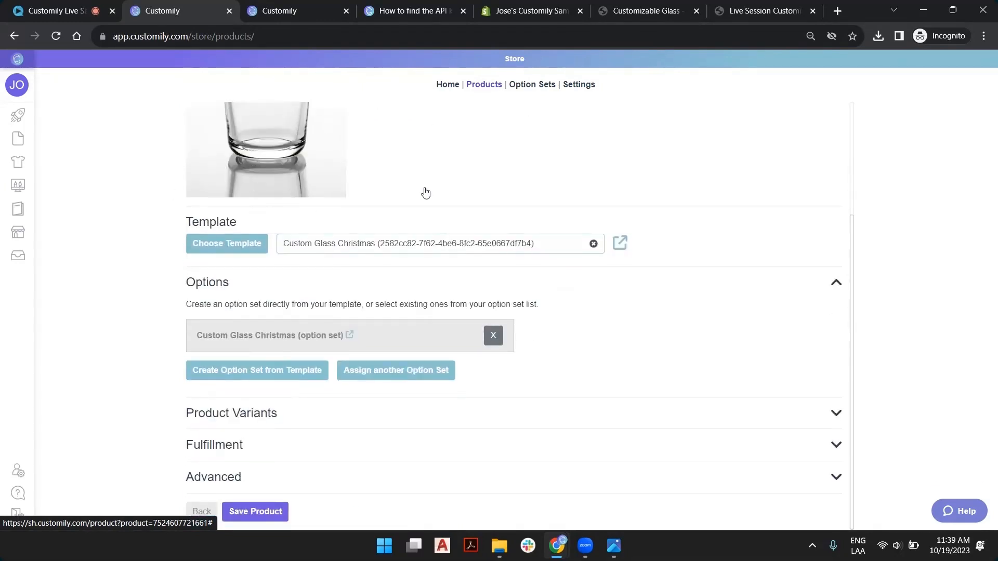
{"action": "left_click", "coordinate": [625, 245]}
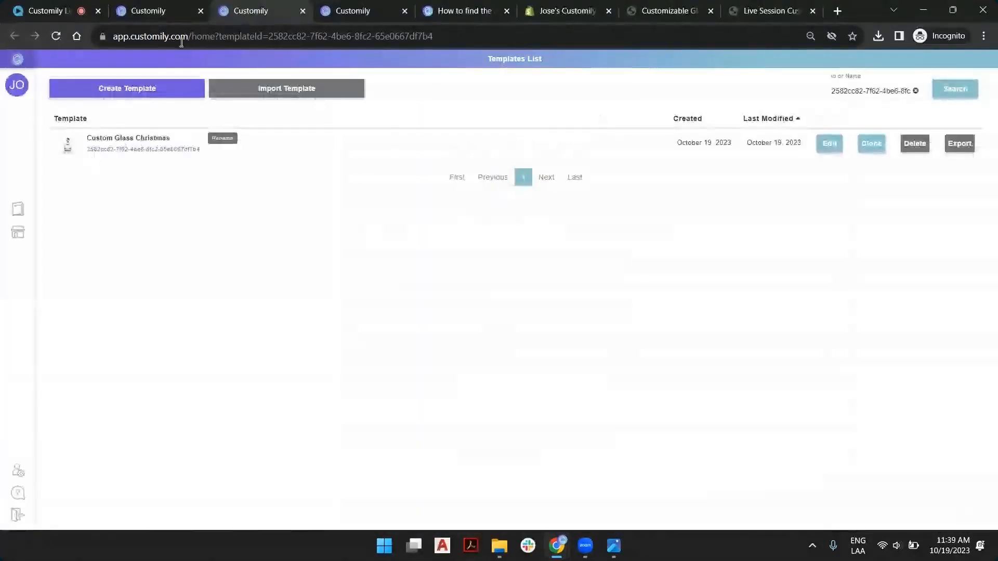
{"action": "left_click", "coordinate": [154, 11]}
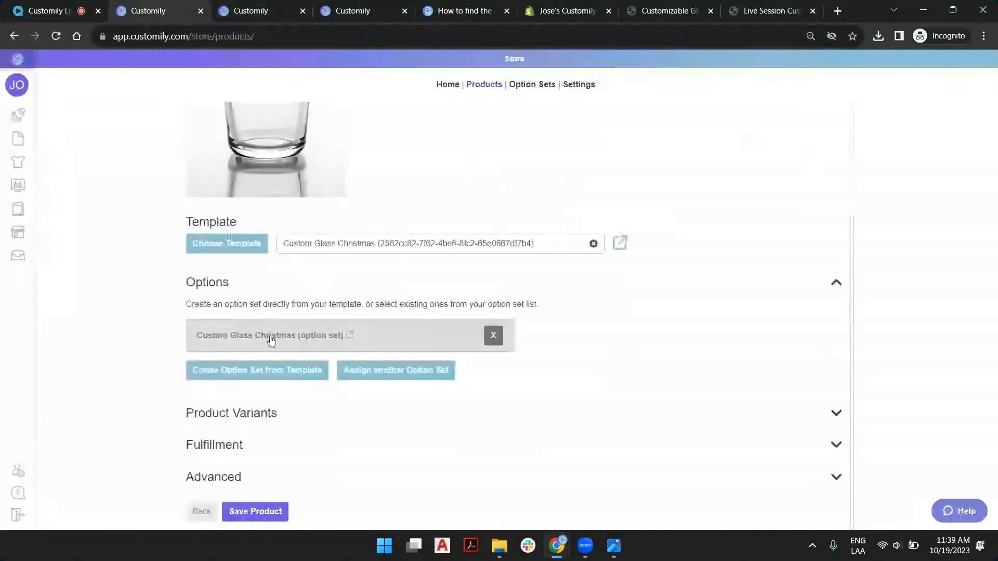
In the Custom Glass Christmas option set, enable the options preview and move Type your Name and Type your Name Font above Select Clipart
{"action": "left_click", "coordinate": [329, 336]}
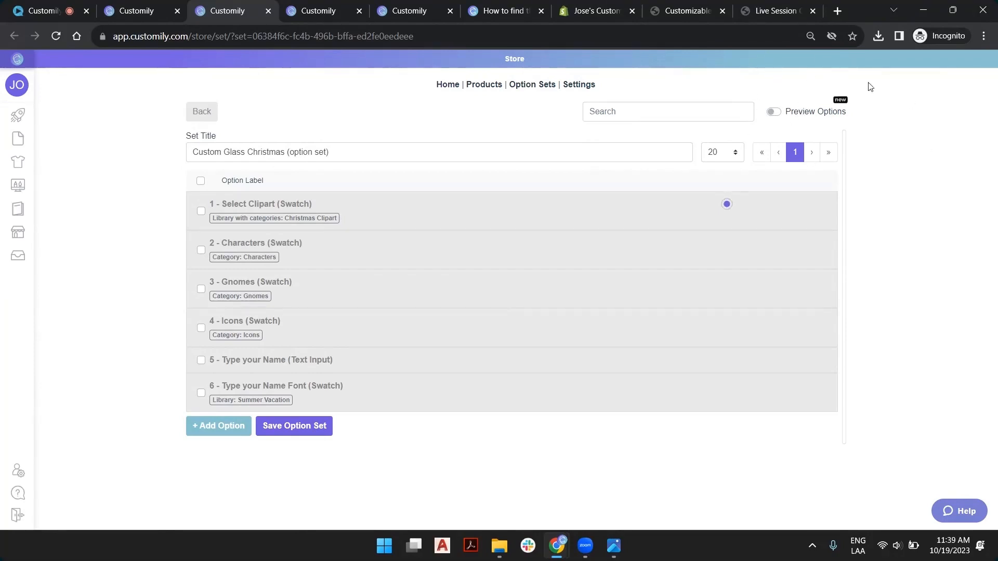
{"action": "left_click", "coordinate": [773, 112]}
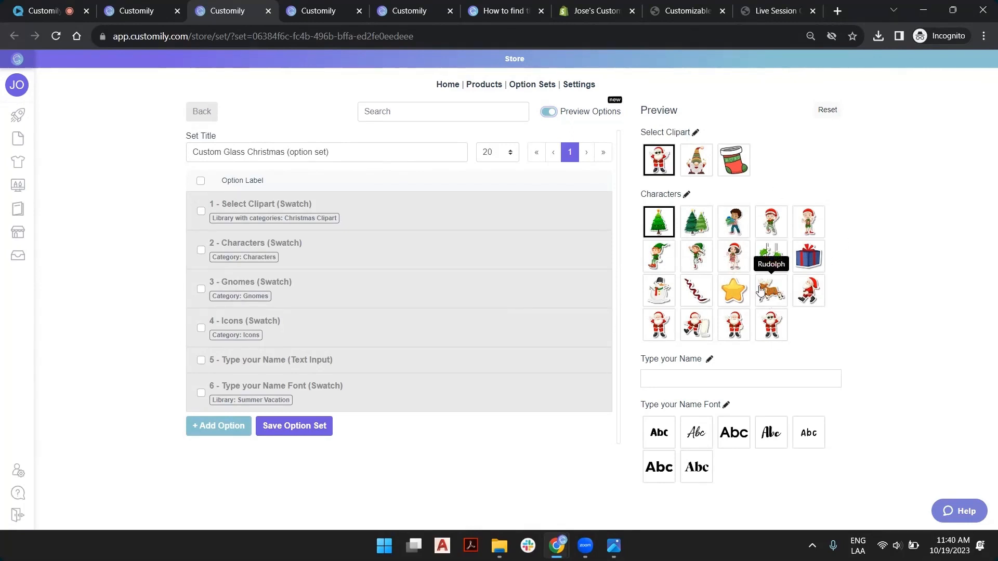
{"action": "left_click", "coordinate": [419, 213]}
{"action": "left_click", "coordinate": [417, 224]}
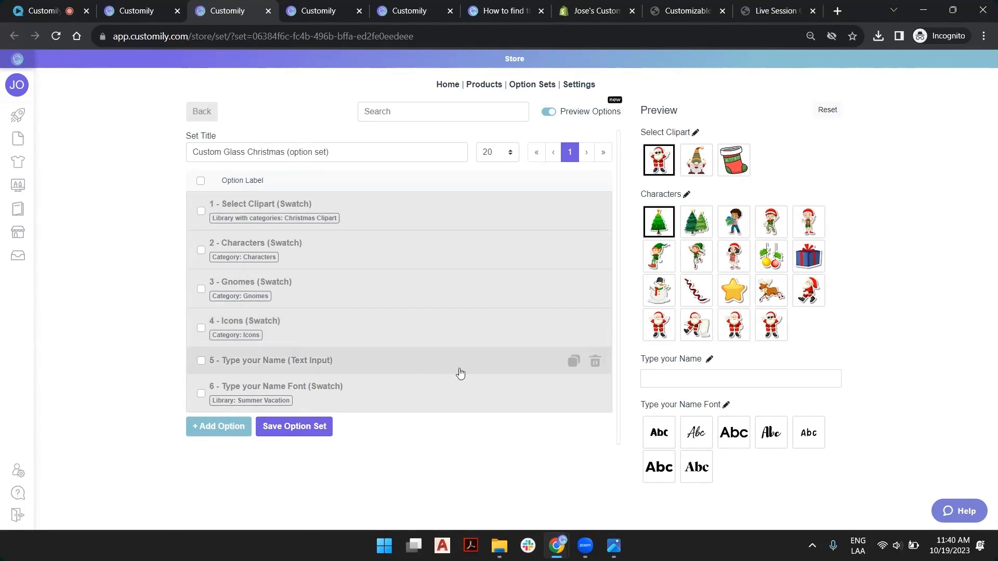
{"action": "left_click_drag", "start_coordinate": [423, 361], "coordinate": [430, 206]}
{"action": "left_click_drag", "start_coordinate": [420, 378], "coordinate": [446, 246]}
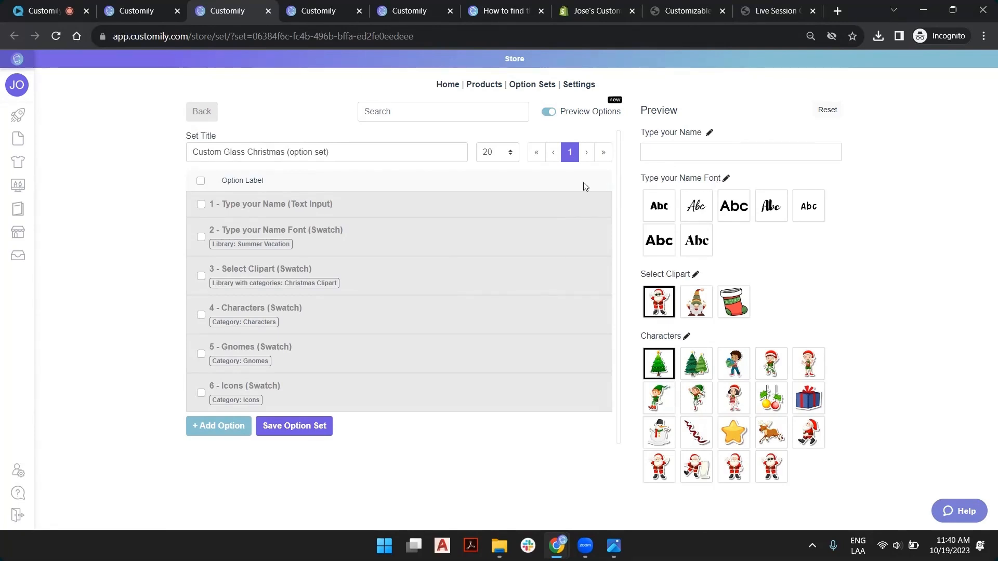
Rename the Type your Name Font option's label as Select Font
{"action": "left_click", "coordinate": [726, 179]}
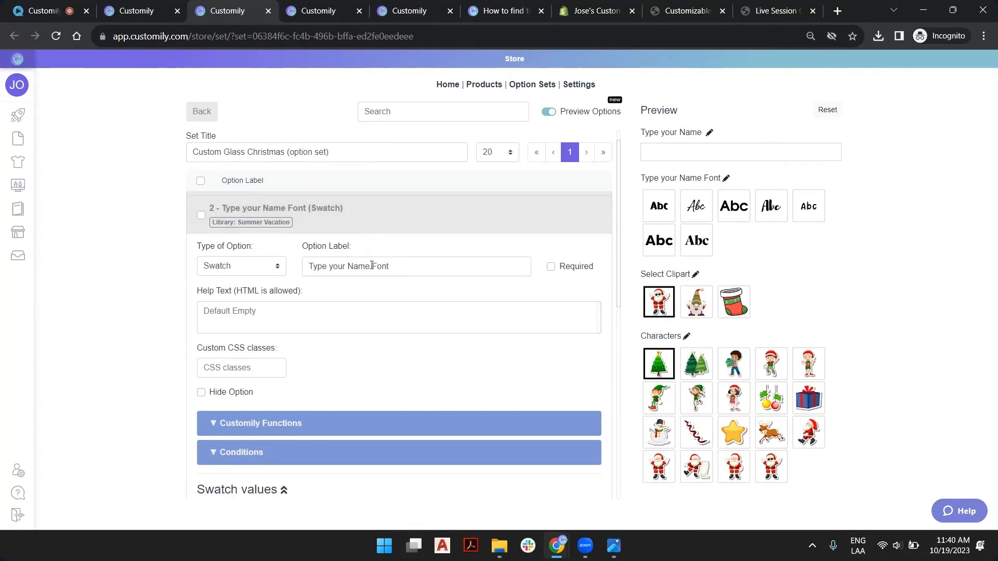
{"action": "left_click_drag", "start_coordinate": [372, 266], "coordinate": [238, 266]}
{"action": "type", "text": "Select"}
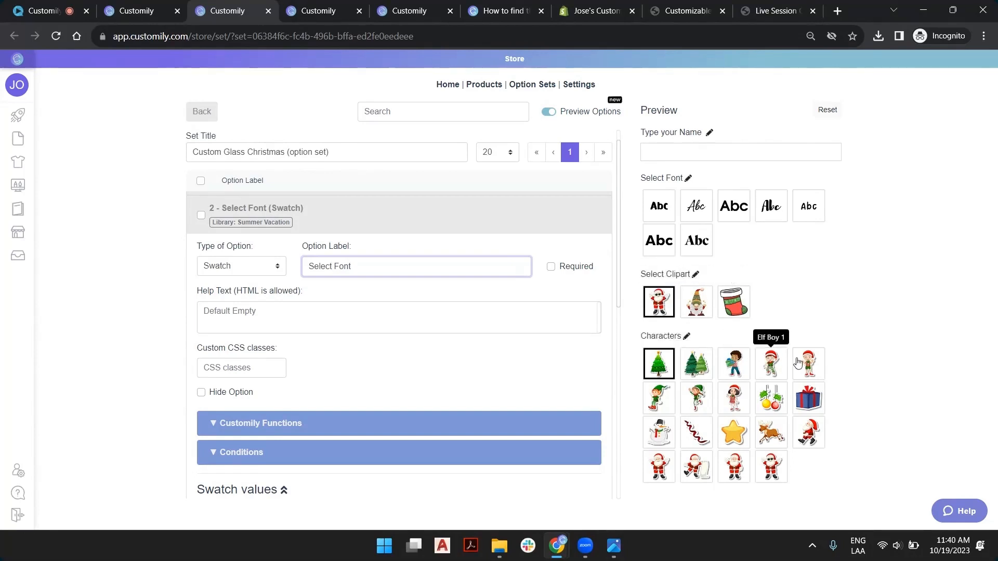
Test the Gnomes and Icons clipart categories in the options preview and return to the Characters category
{"action": "left_click", "coordinate": [697, 301]}
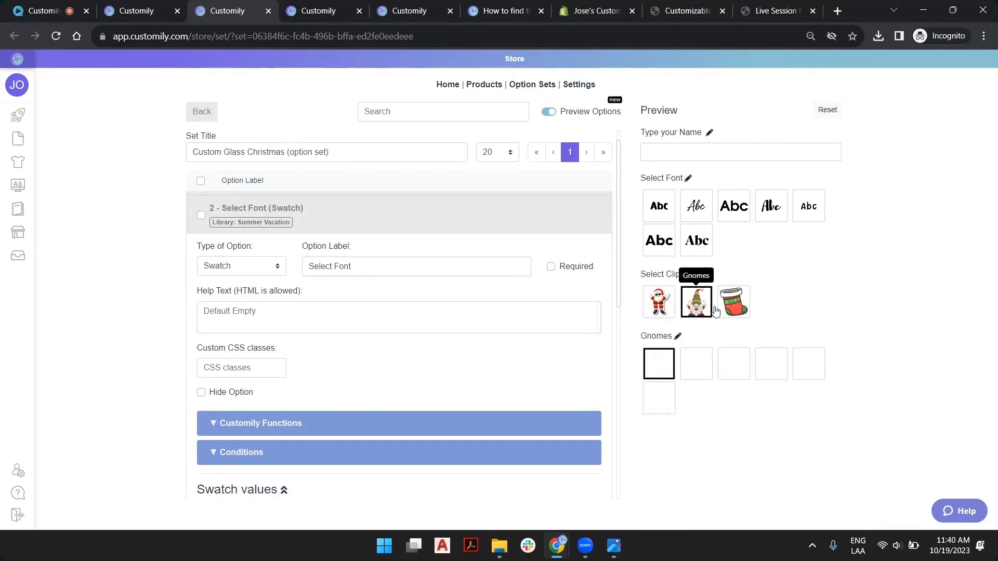
{"action": "left_click", "coordinate": [733, 301]}
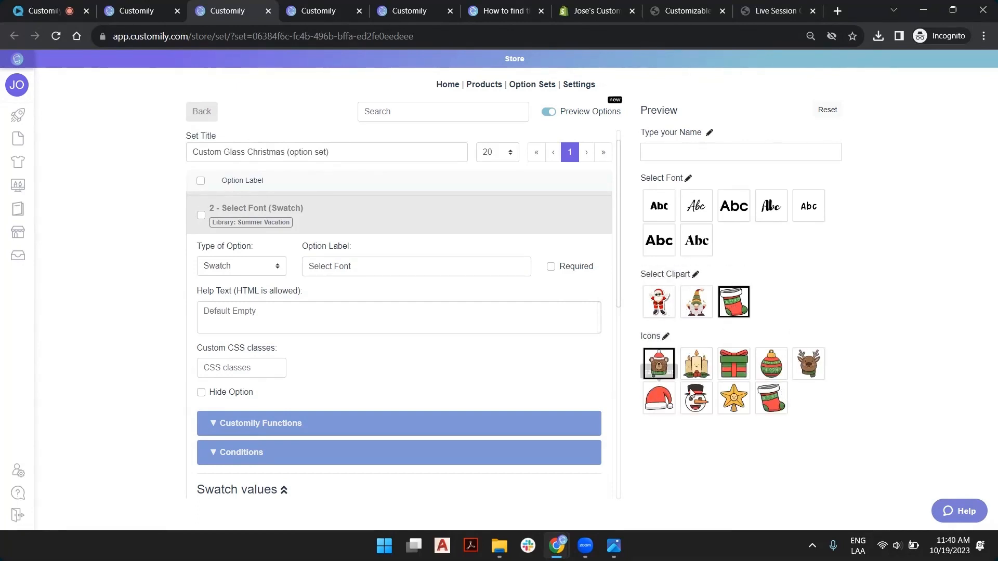
{"action": "left_click", "coordinate": [703, 314]}
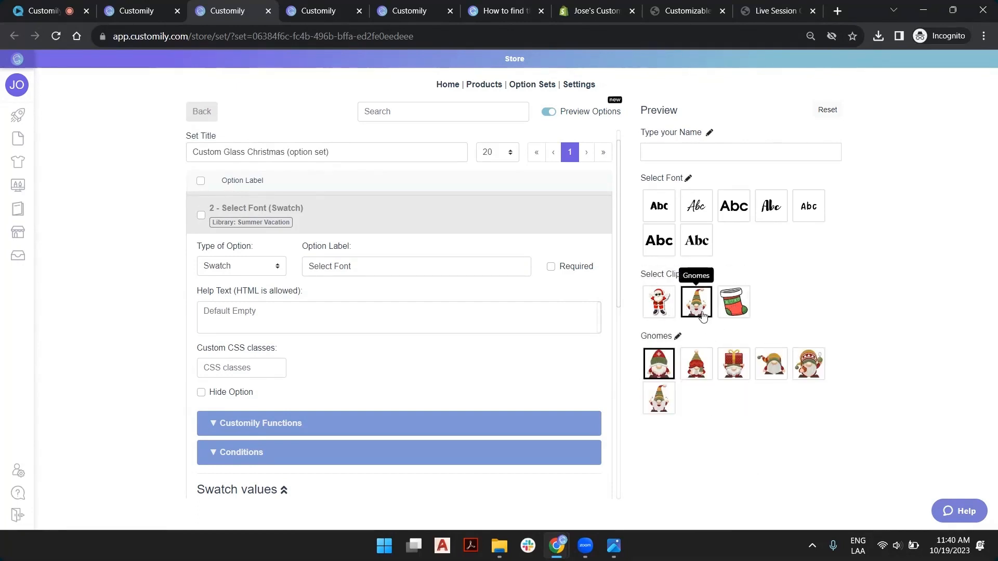
{"action": "left_click", "coordinate": [658, 314]}
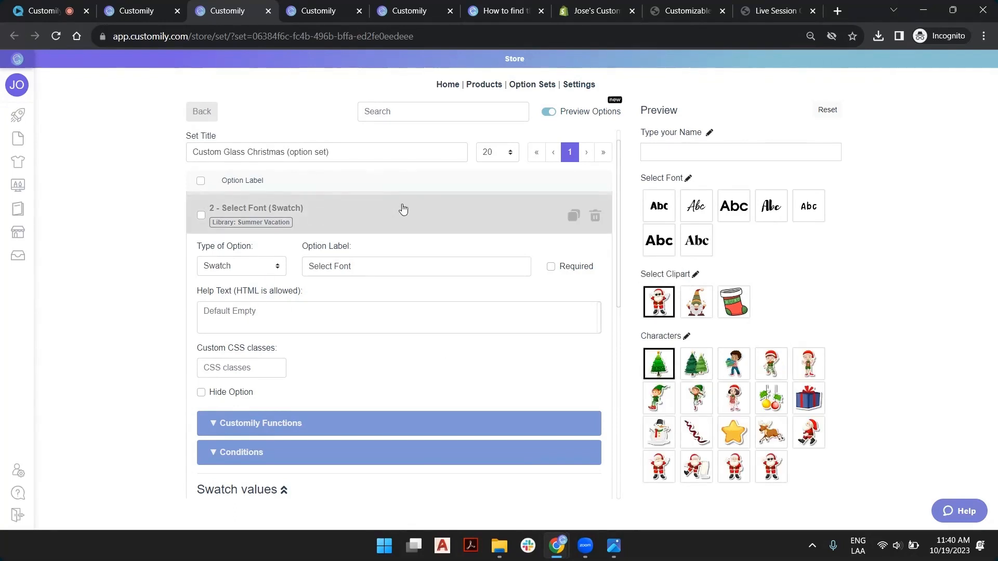
Examine the Characters option's label and its list of swatch values, including the details of Elf Boy 2
{"action": "left_click", "coordinate": [686, 337]}
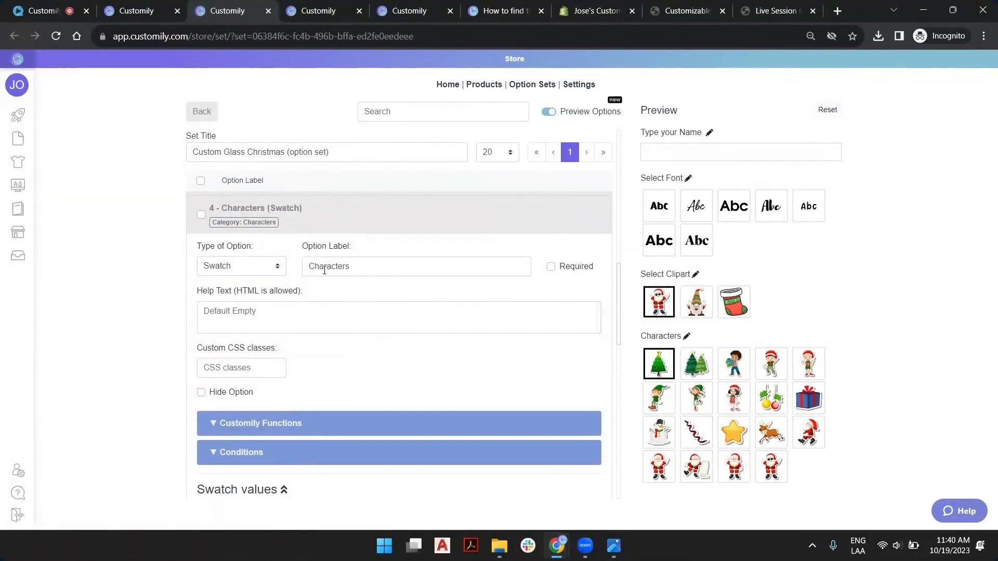
{"action": "left_click_drag", "start_coordinate": [322, 267], "coordinate": [405, 275]}
{"action": "left_click", "coordinate": [337, 269]}
{"action": "scroll", "coordinate": [352, 275], "scroll_direction": "down", "scroll_amount": 6}
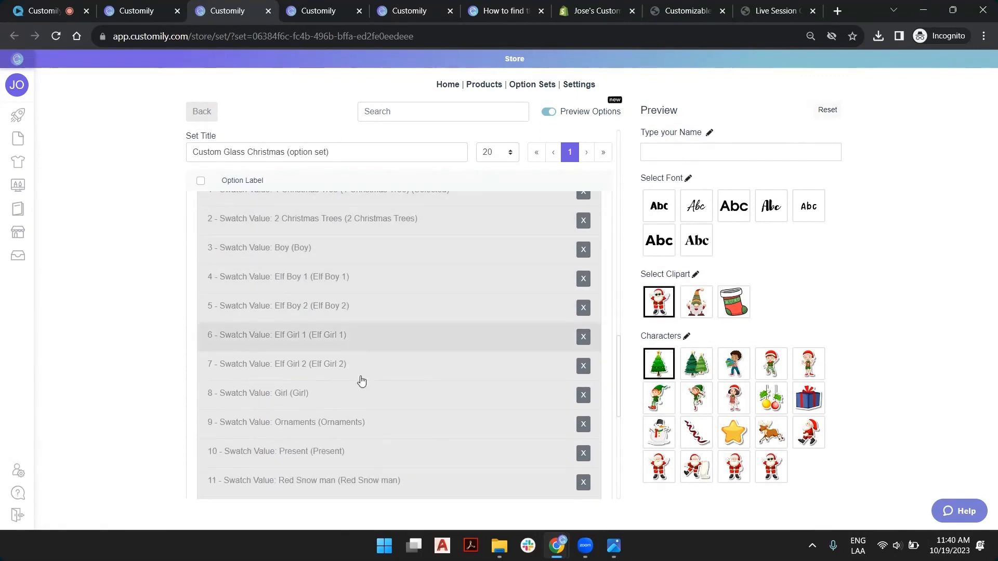
{"action": "left_click_drag", "start_coordinate": [345, 310], "coordinate": [348, 262]}
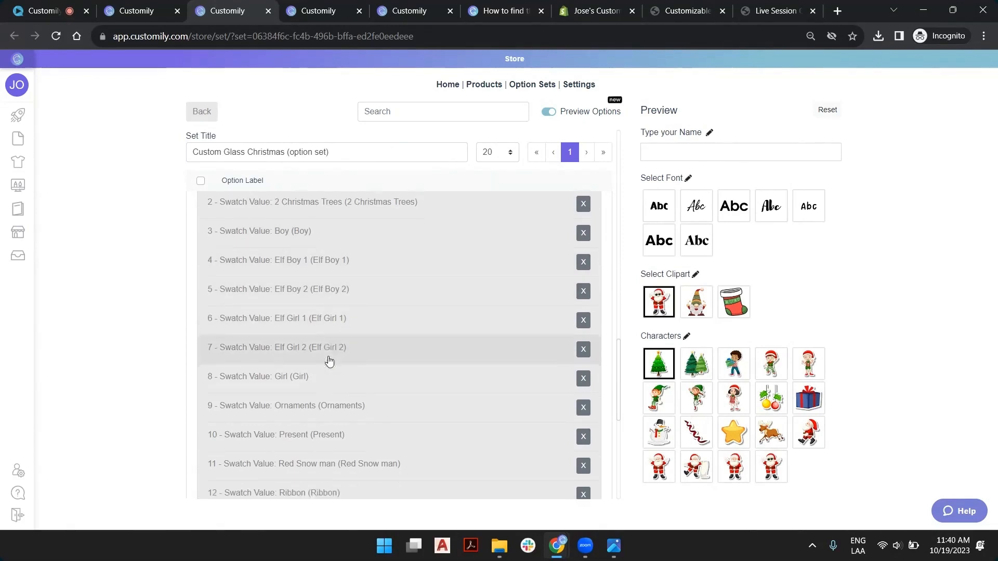
{"action": "scroll", "coordinate": [327, 358], "scroll_direction": "down", "scroll_amount": 5}
{"action": "scroll", "coordinate": [372, 374], "scroll_direction": "up", "scroll_amount": 5}
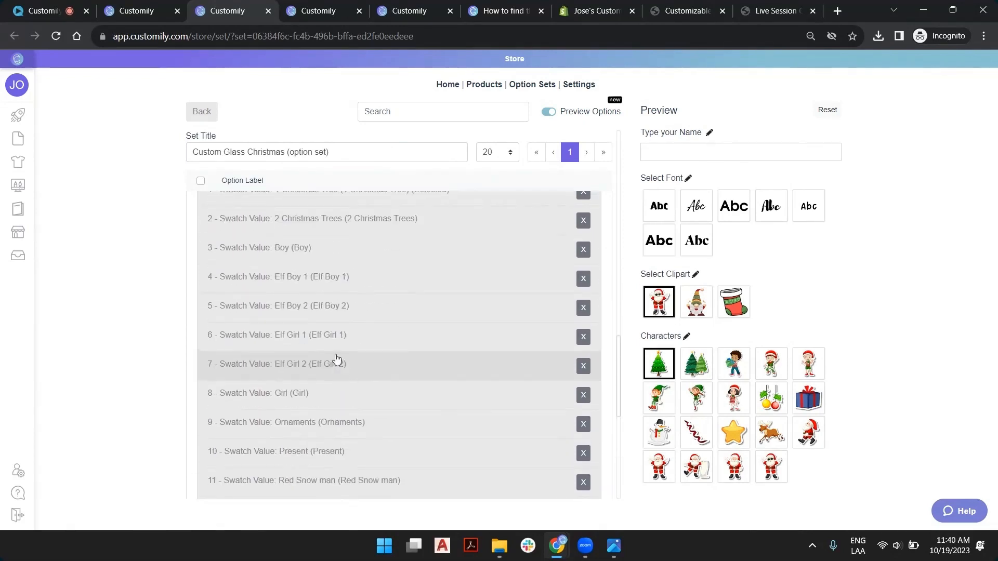
{"action": "left_click", "coordinate": [329, 303]}
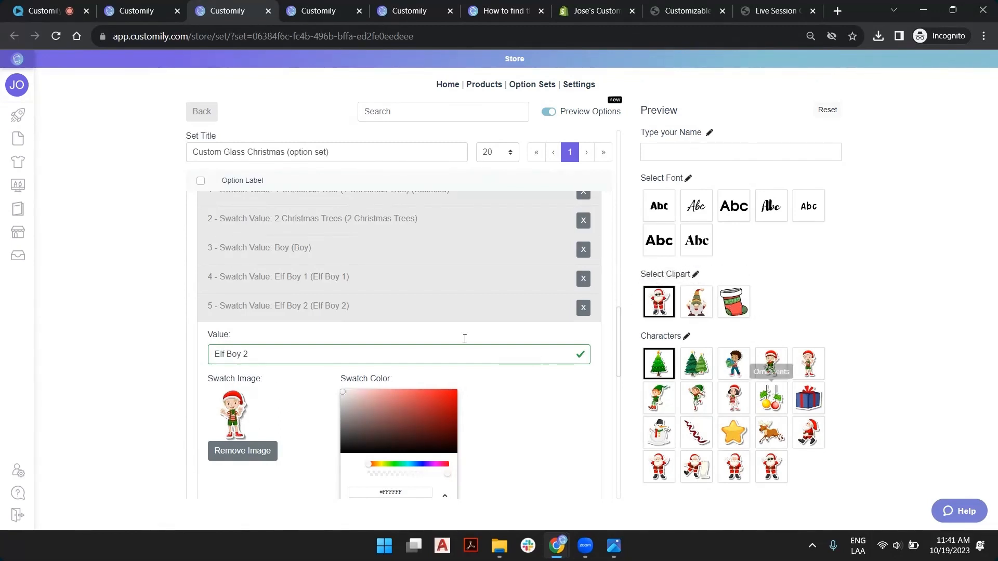
Collapse the Select Font and Characters option details and save the option set
{"action": "scroll", "coordinate": [390, 286], "scroll_direction": "up", "scroll_amount": 7}
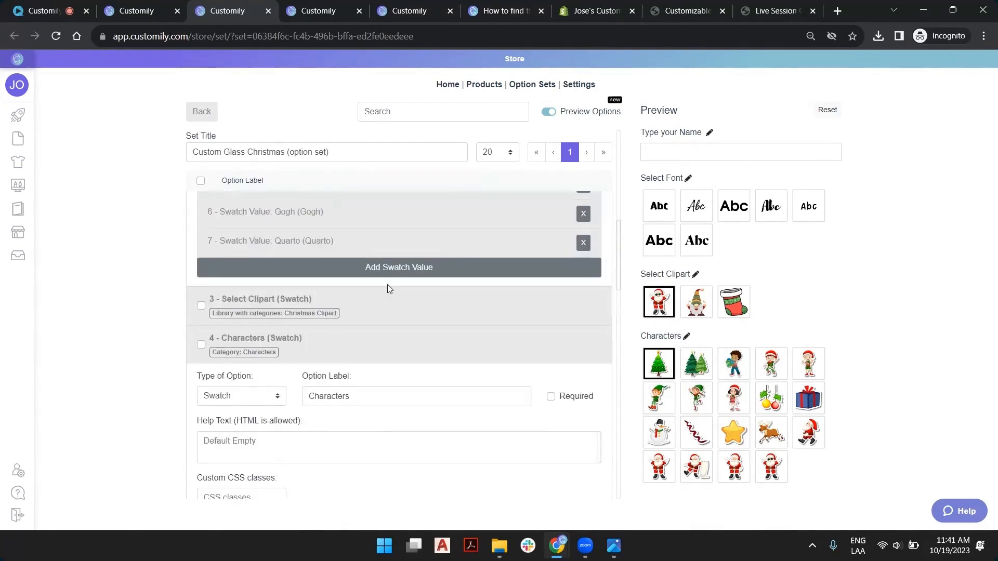
{"action": "scroll", "coordinate": [387, 284], "scroll_direction": "up", "scroll_amount": 5}
{"action": "left_click", "coordinate": [364, 248]}
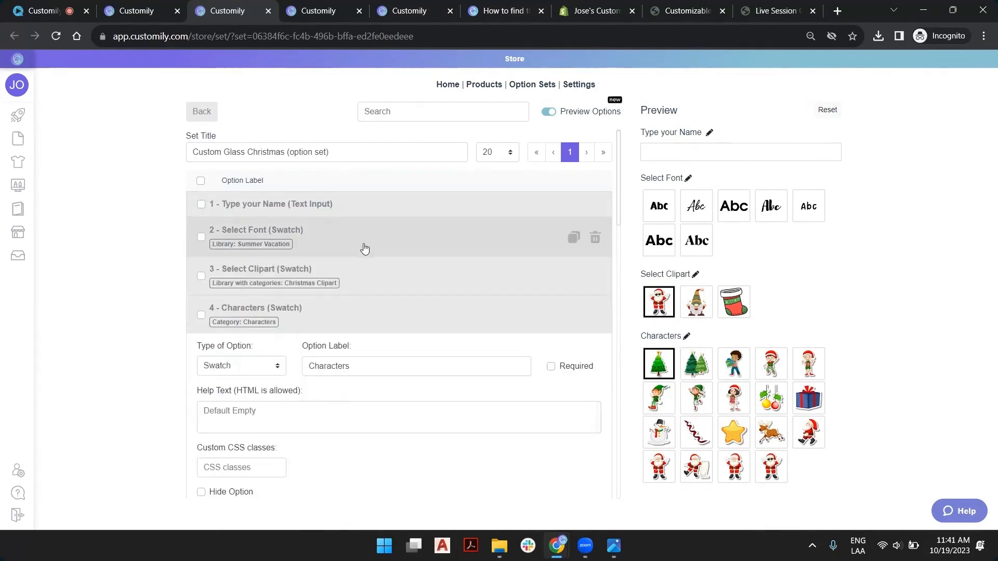
{"action": "left_click", "coordinate": [377, 310]}
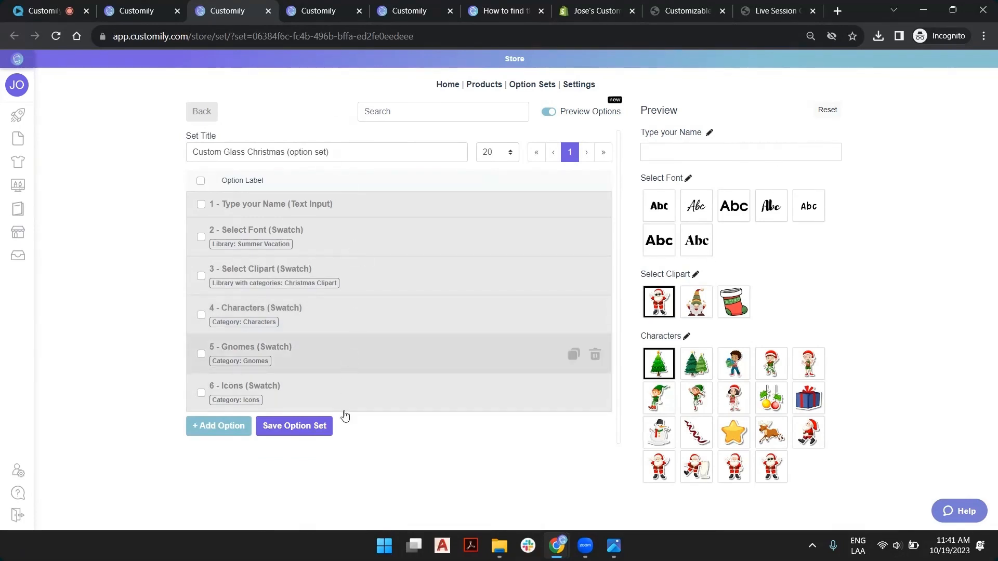
{"action": "left_click", "coordinate": [294, 425]}
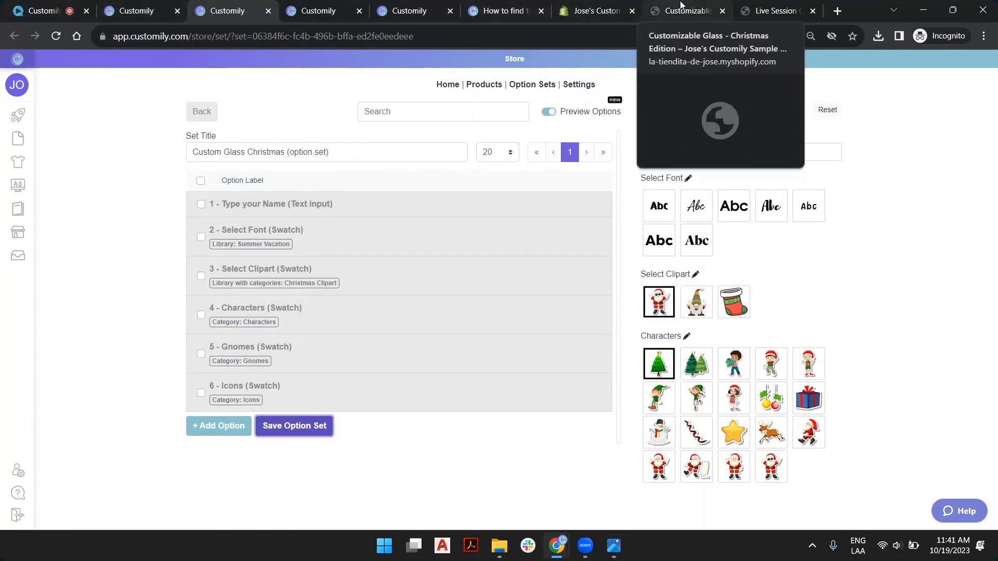
Reload the glass product's store preview page, hide the preview bar, and examine the name, font and clipart options on the page
{"action": "left_click", "coordinate": [768, 10]}
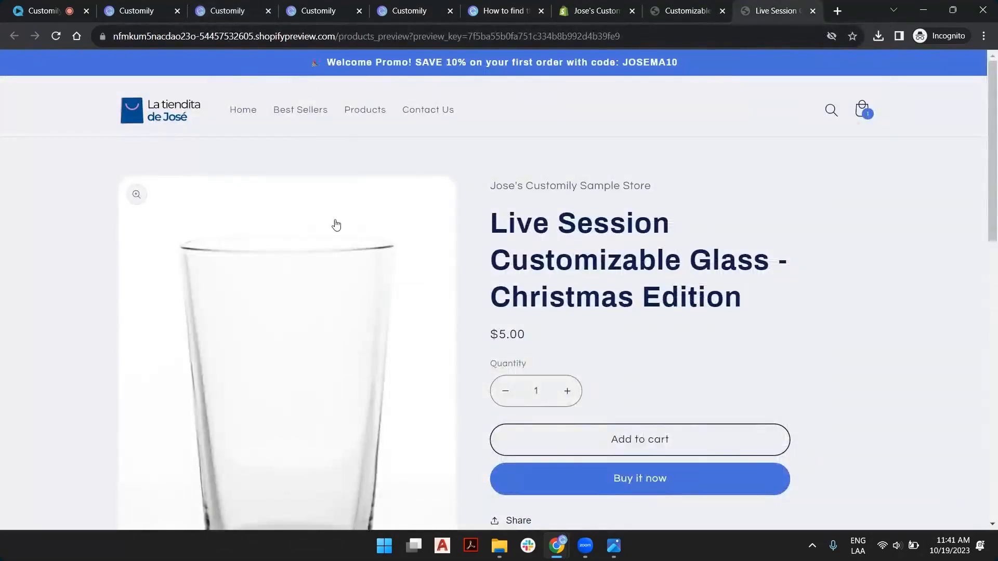
{"action": "scroll", "coordinate": [604, 221], "scroll_direction": "down", "scroll_amount": 3}
{"action": "scroll", "coordinate": [604, 221], "scroll_direction": "up", "scroll_amount": 3}
{"action": "left_click", "coordinate": [55, 36]}
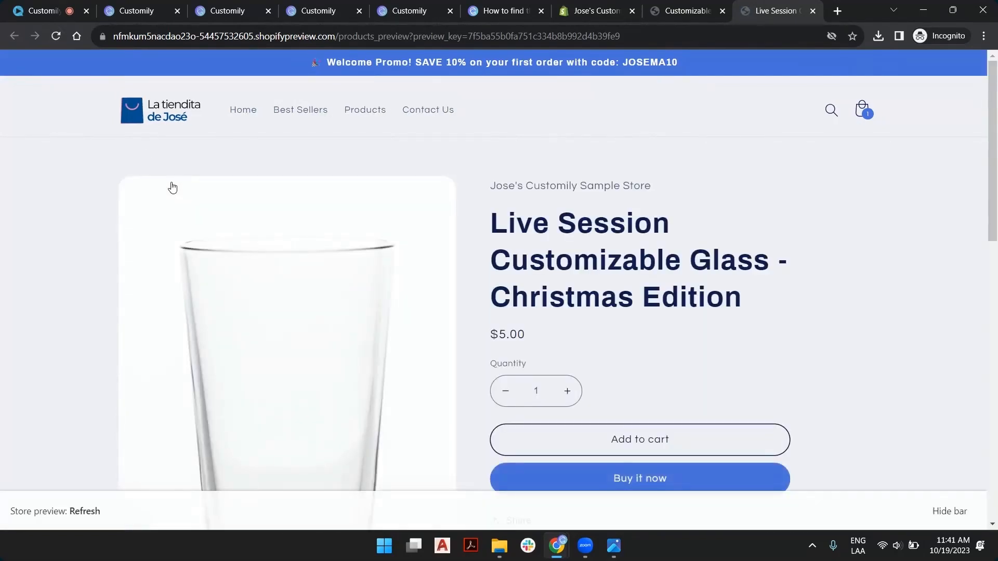
{"action": "left_click", "coordinate": [949, 511]}
{"action": "scroll", "coordinate": [818, 300], "scroll_direction": "down", "scroll_amount": 3}
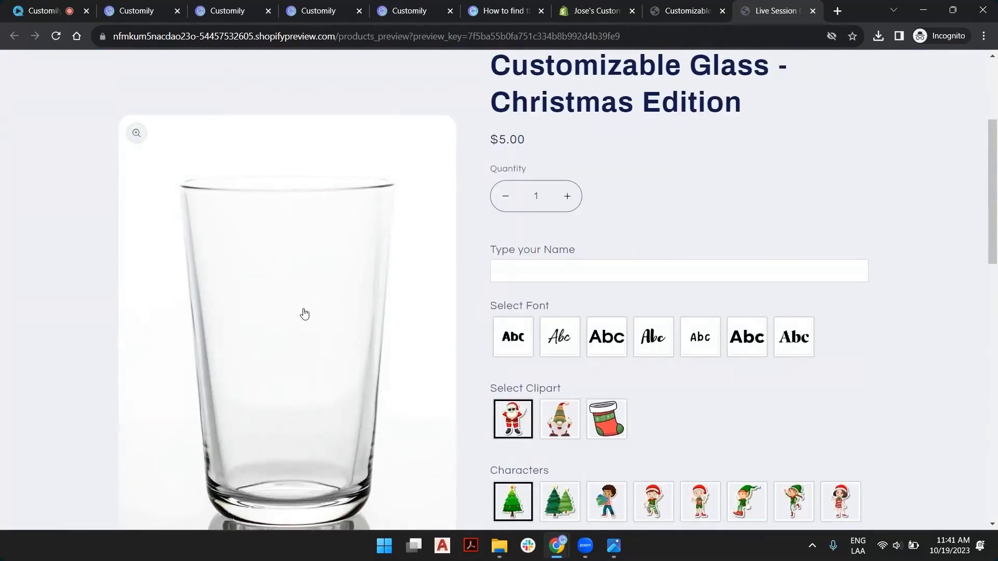
{"action": "scroll", "coordinate": [742, 217], "scroll_direction": "down", "scroll_amount": 2}
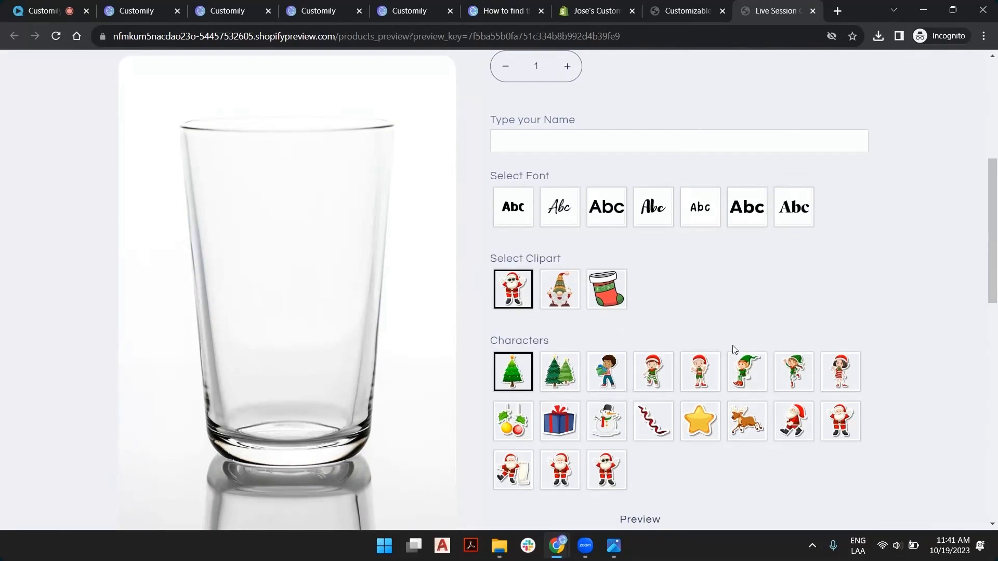
Enter a sample customer's name in the Type your Name field of the glass product's store page
{"action": "left_click", "coordinate": [596, 139]}
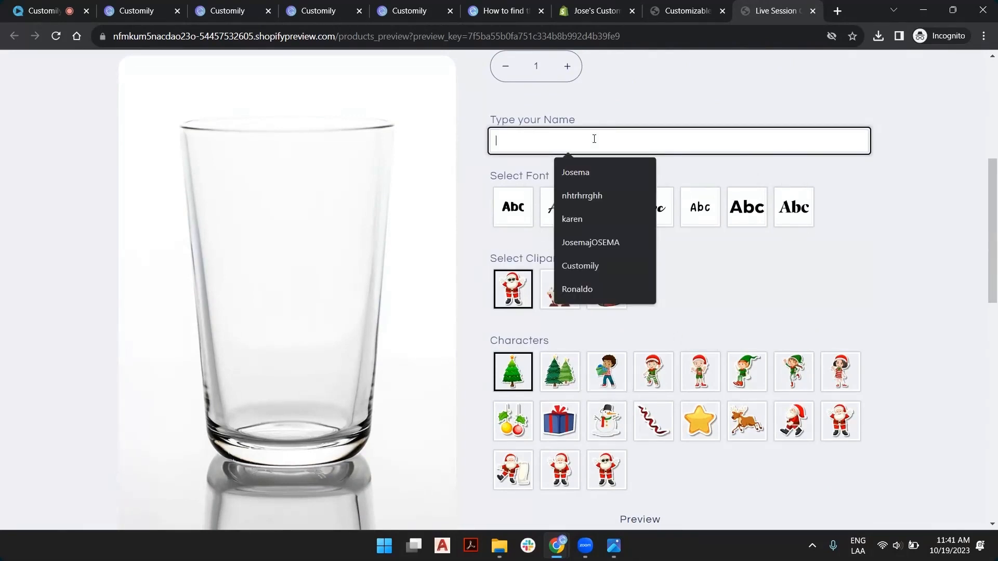
{"action": "type", "text": "Josema"}
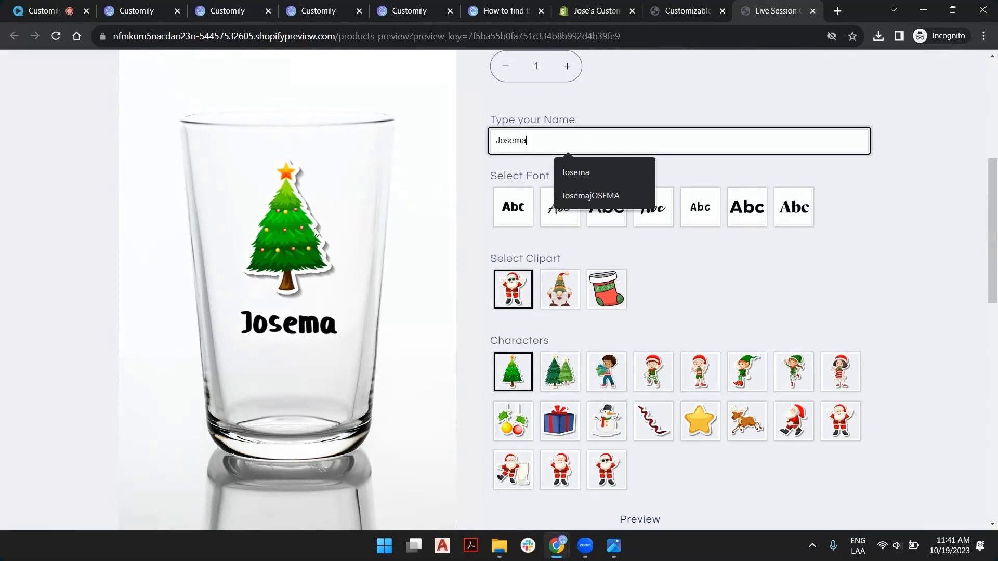
{"action": "key", "text": "BackSpace"}
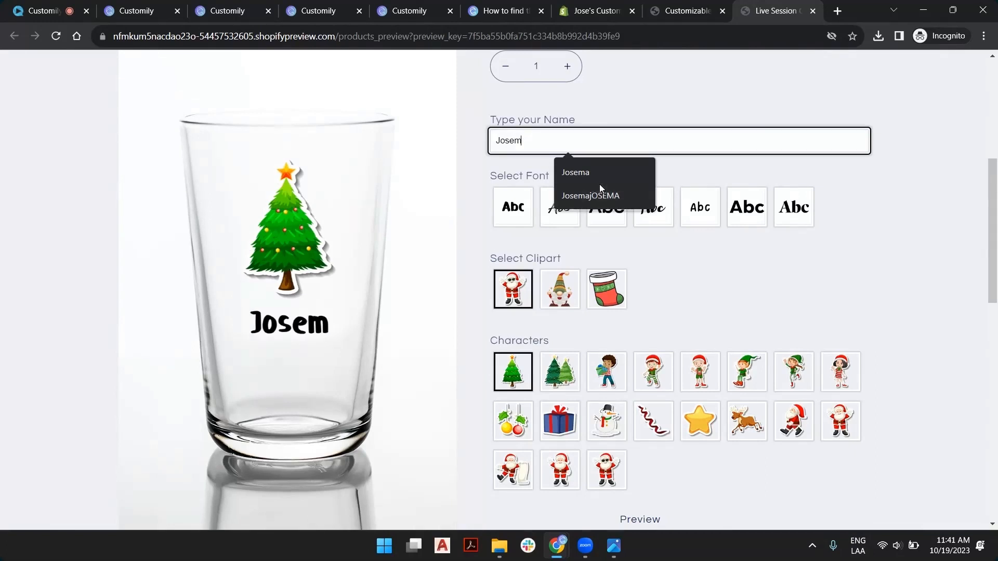
{"action": "type", "text": "a"}
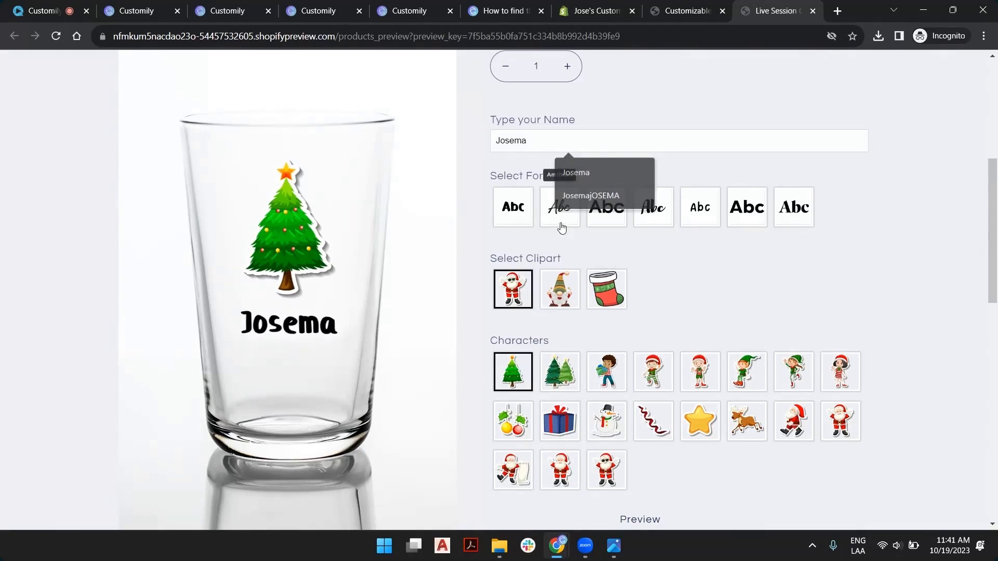
Try the second through fifth font swatches on the name, ending with the Chloe font
{"action": "left_click", "coordinate": [560, 224]}
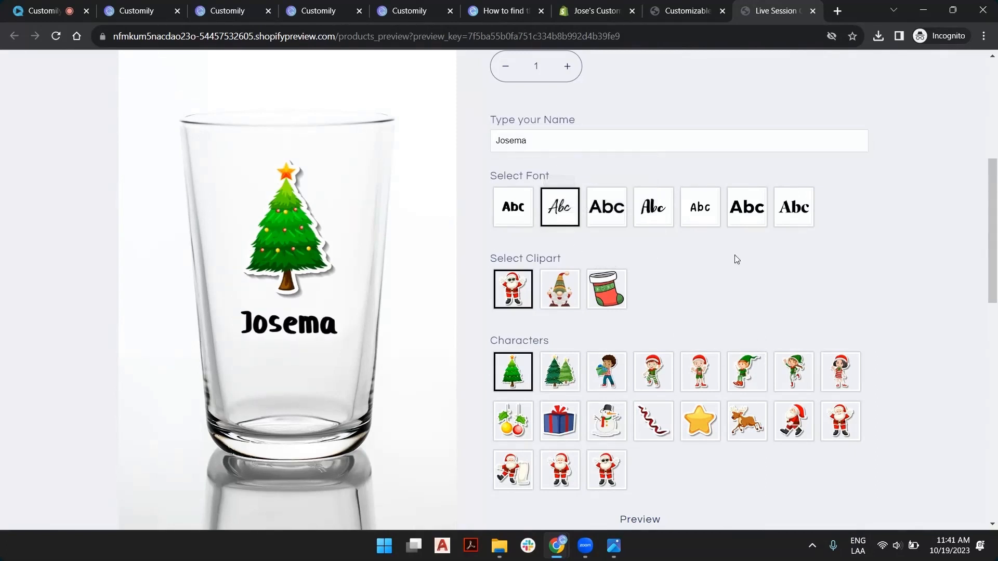
{"action": "left_click", "coordinate": [611, 217]}
{"action": "left_click", "coordinate": [655, 217]}
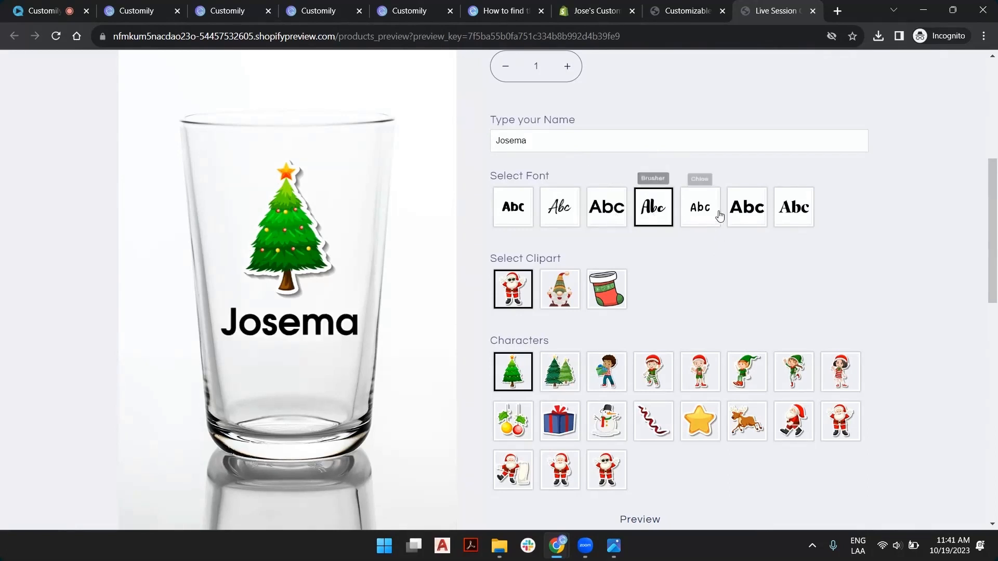
{"action": "left_click", "coordinate": [703, 218]}
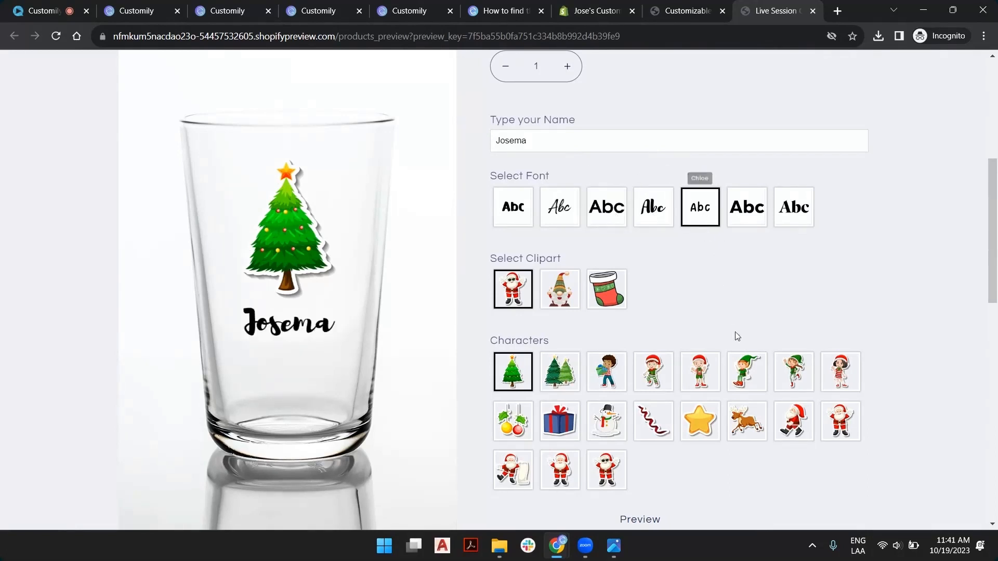
Test the snowman character, the gnome holding ornaments and the Santa hat icon on the glass, and return to the Characters clipart
{"action": "left_click", "coordinate": [615, 426]}
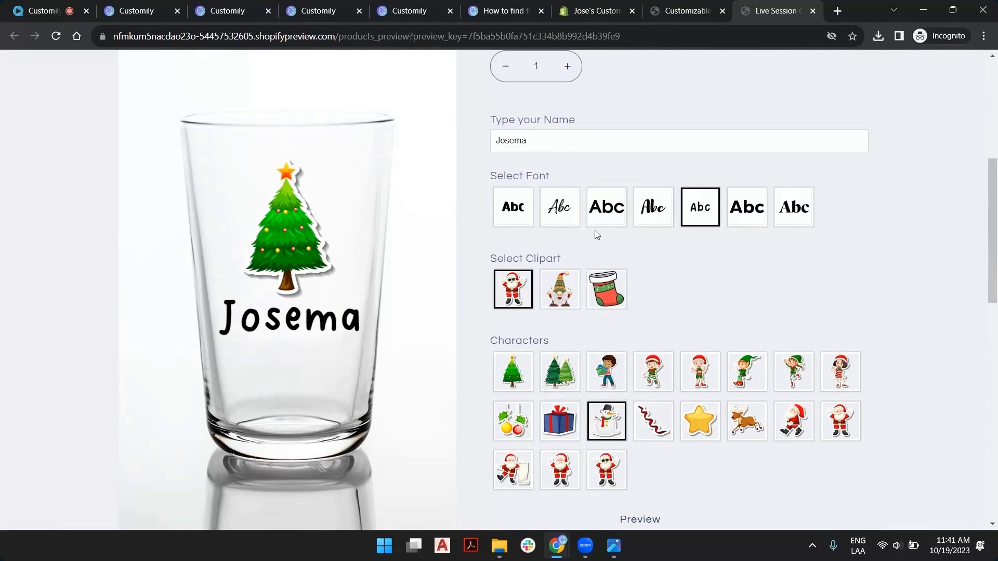
{"action": "left_click", "coordinate": [567, 294]}
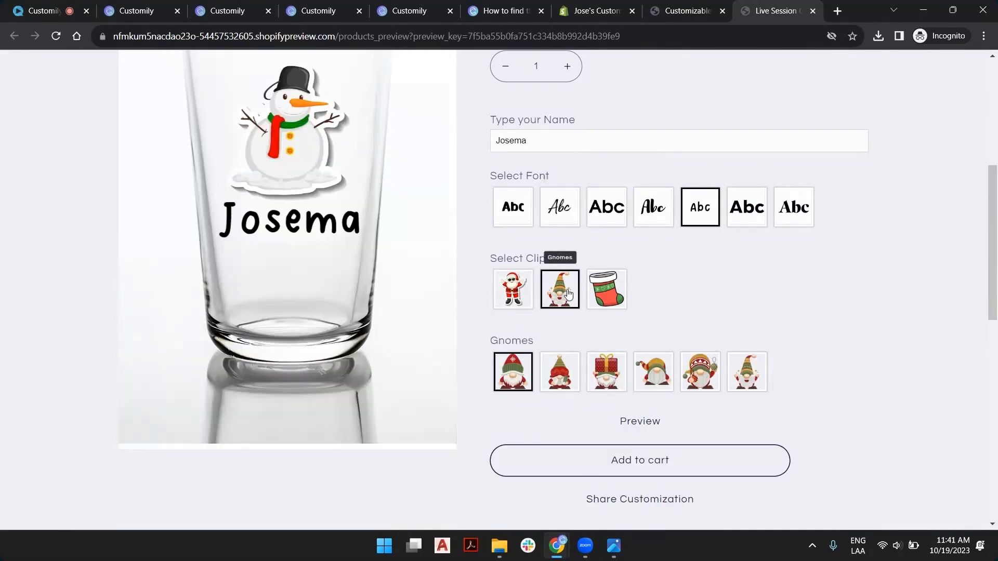
{"action": "left_click", "coordinate": [700, 374]}
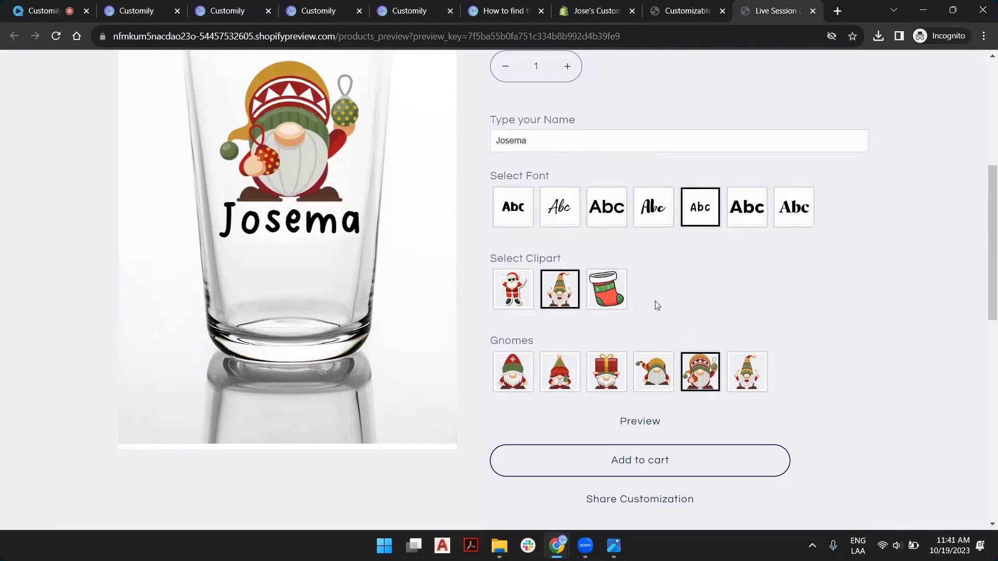
{"action": "left_click", "coordinate": [621, 300]}
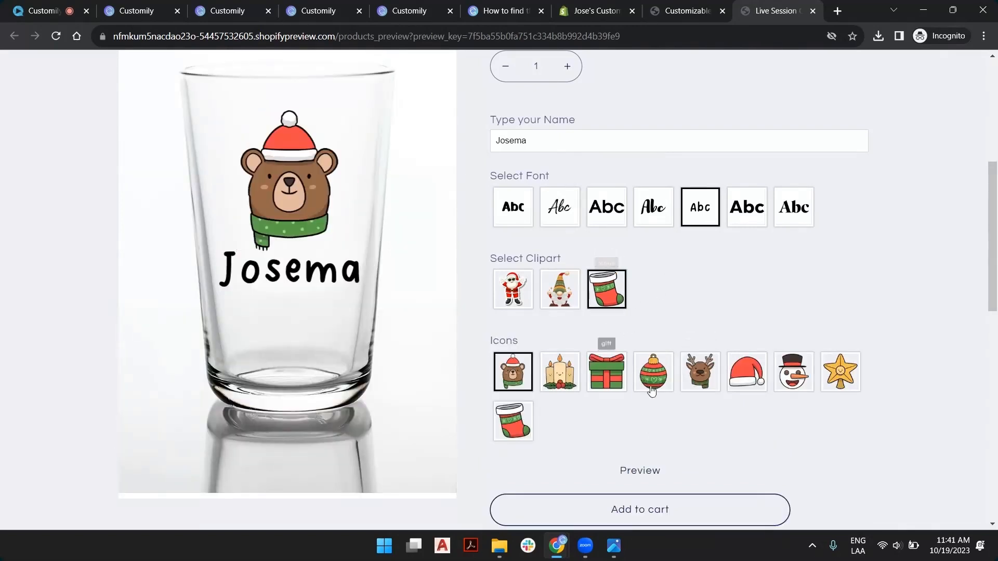
{"action": "left_click", "coordinate": [747, 372]}
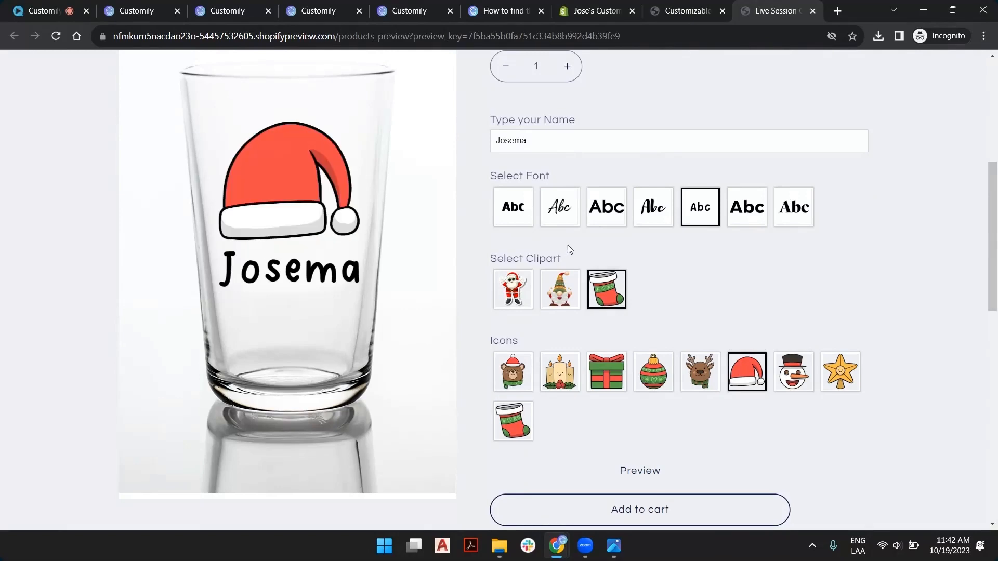
{"action": "left_click", "coordinate": [567, 295]}
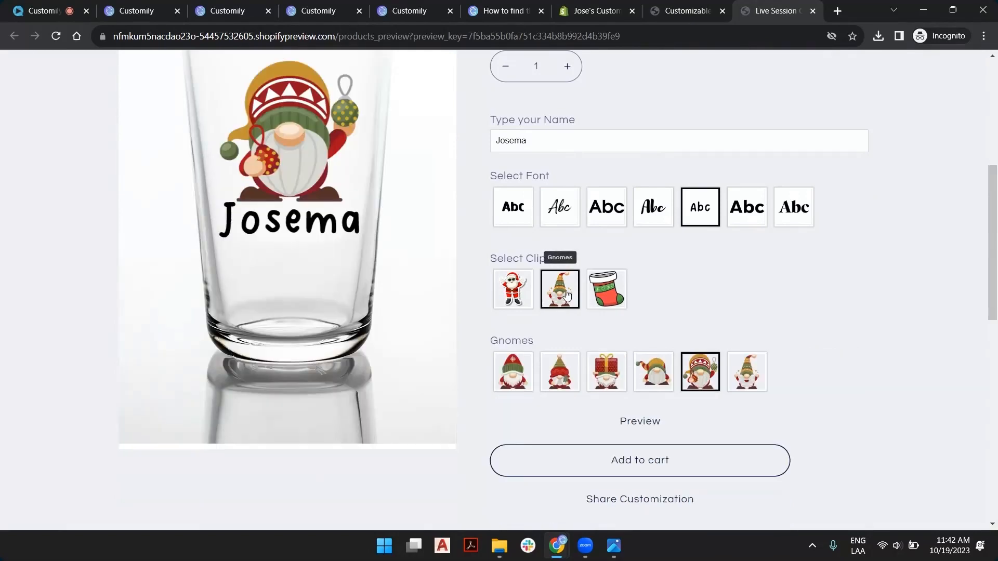
{"action": "left_click", "coordinate": [516, 299]}
{"action": "scroll", "coordinate": [333, 241], "scroll_direction": "up", "scroll_amount": 6}
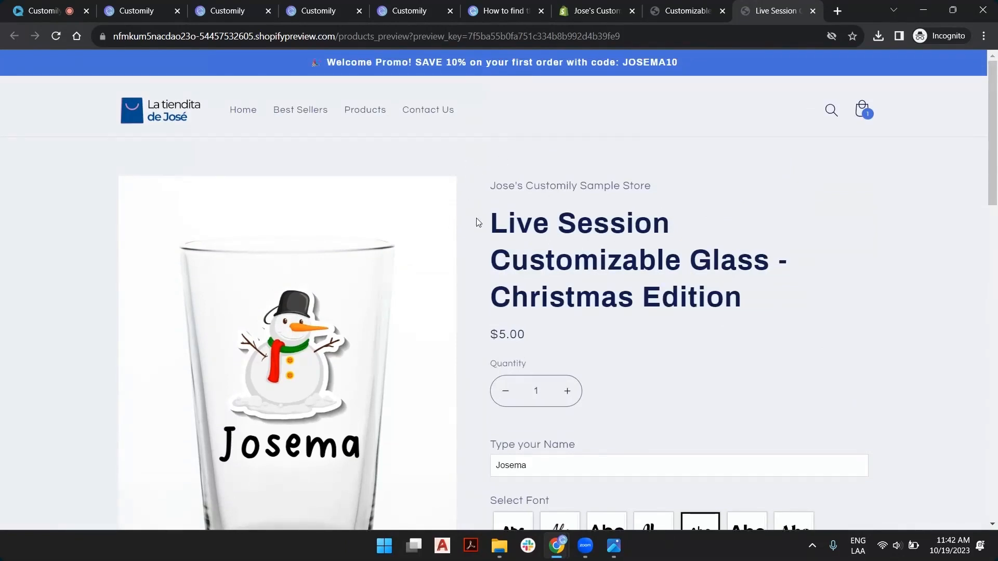
Save the Live Session Customizable Glass product in Customily and return to its store preview page
{"action": "left_click", "coordinate": [153, 10]}
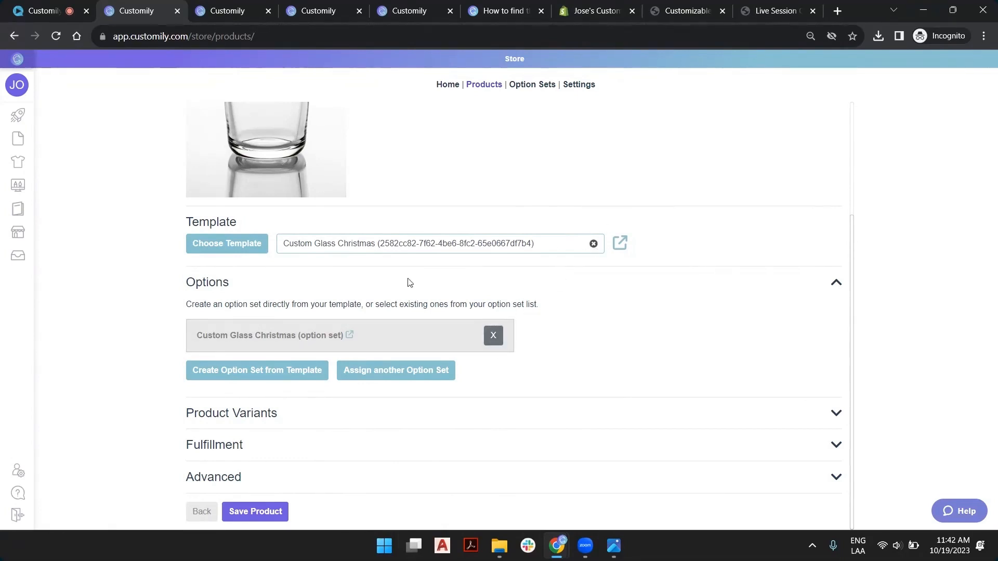
{"action": "left_click", "coordinate": [235, 506]}
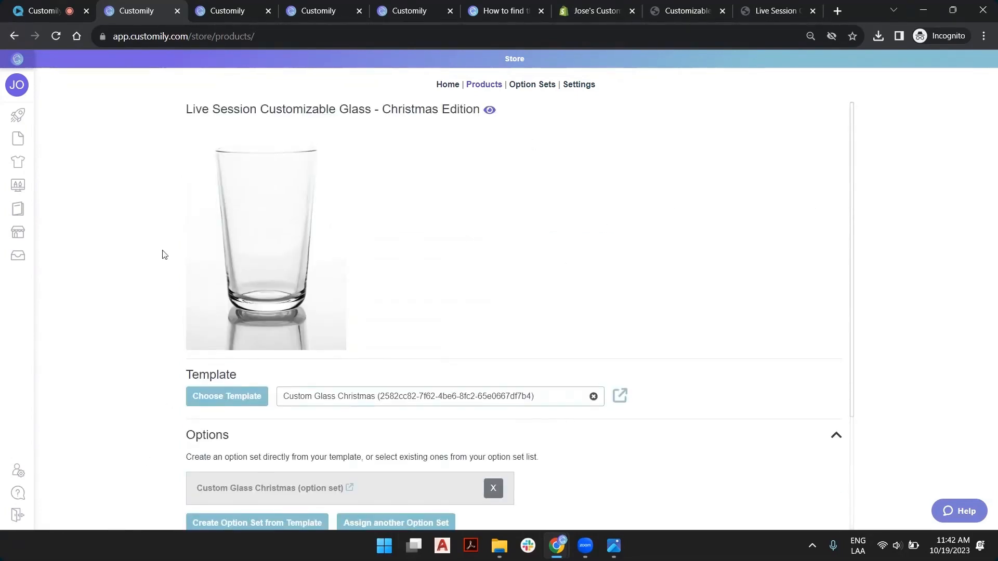
{"action": "left_click", "coordinate": [752, 12]}
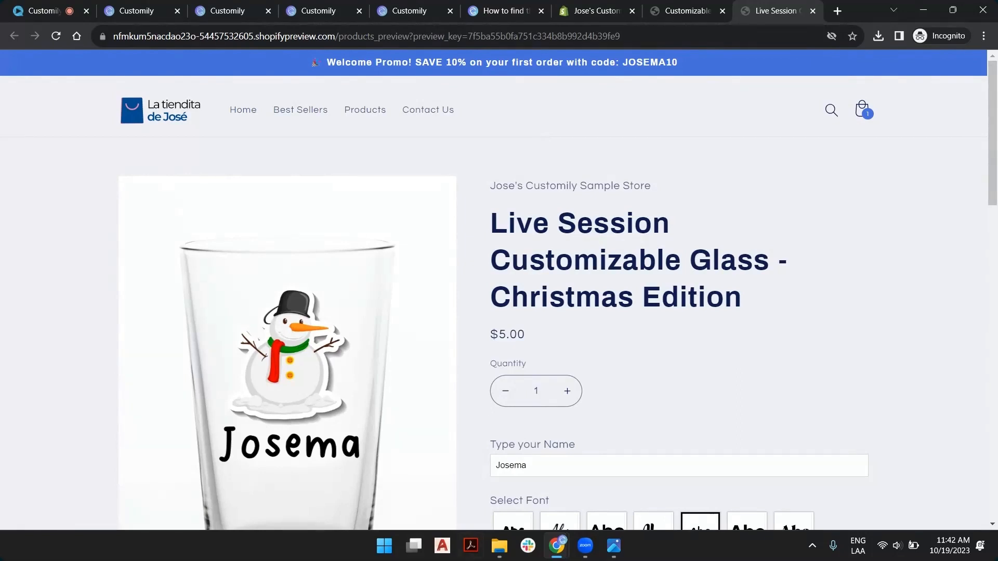
Switch to the Photos app, view the Drinkware_print.png and Drinkware.jpg images, and return to the browser
{"action": "left_click", "coordinate": [613, 546]}
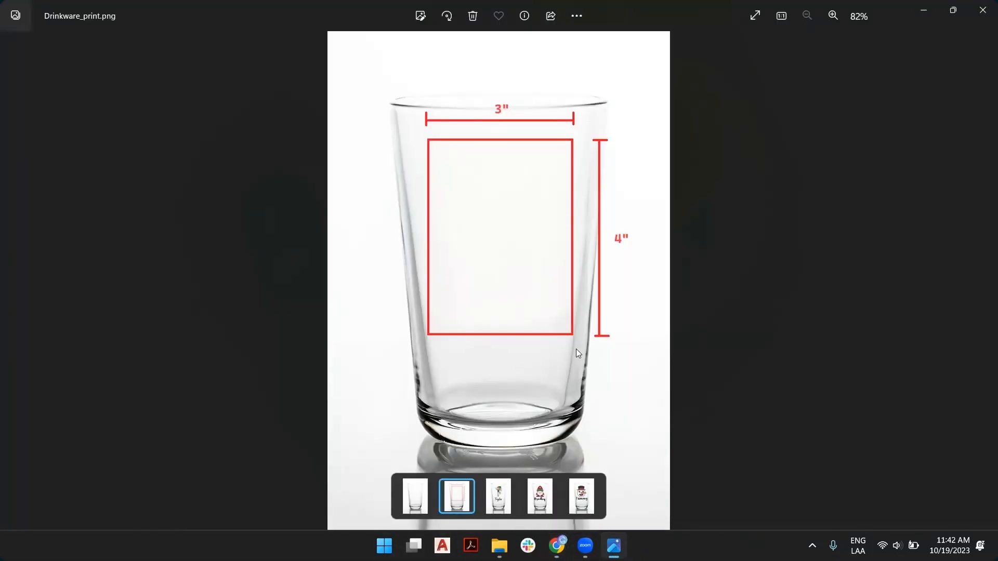
{"action": "key", "text": "Left"}
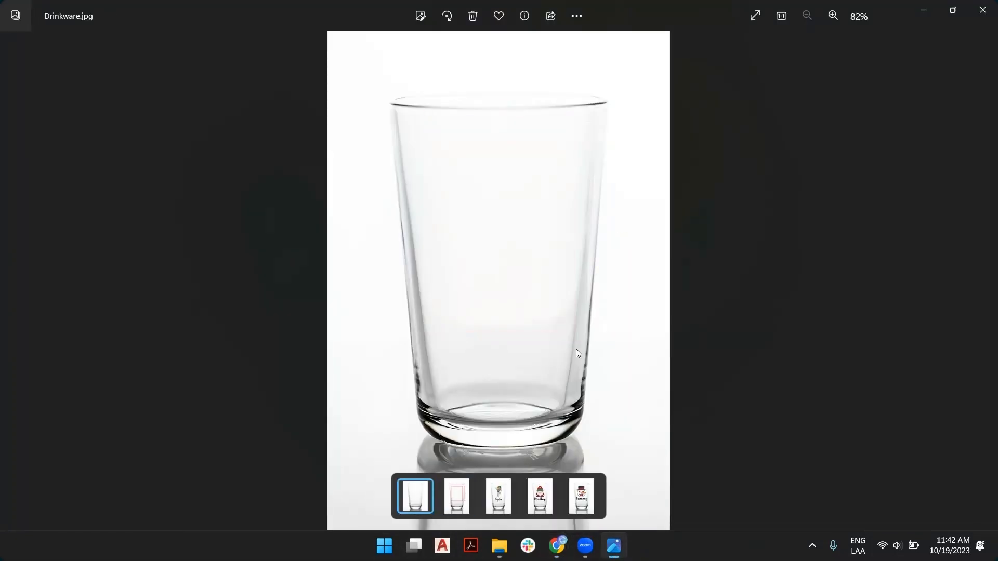
{"action": "key", "text": "alt+Tab"}
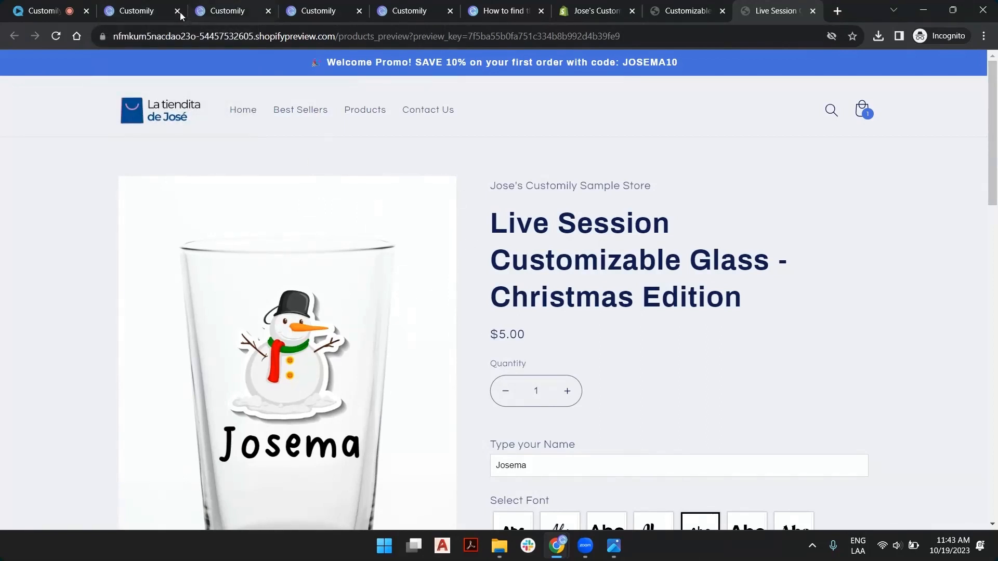
Close the option set page and clone the Custom Glass Christmas template in the templates list
{"action": "left_click", "coordinate": [141, 10]}
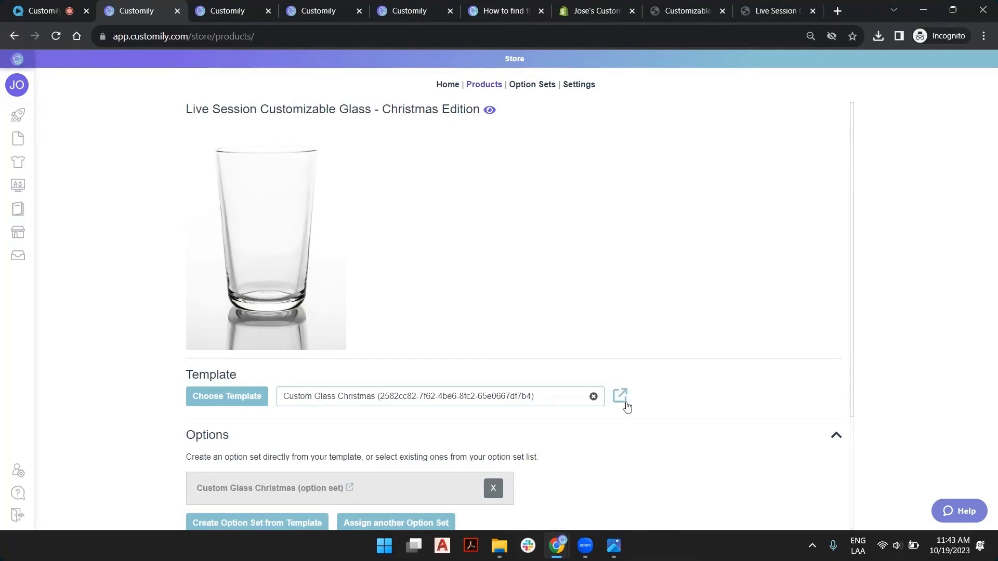
{"action": "left_click", "coordinate": [224, 10]}
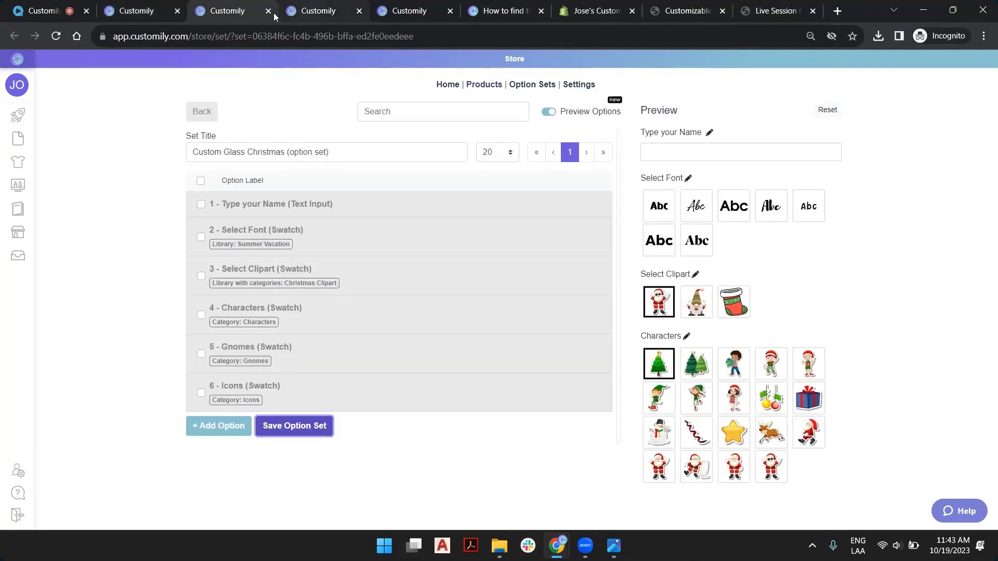
{"action": "left_click", "coordinate": [269, 10]}
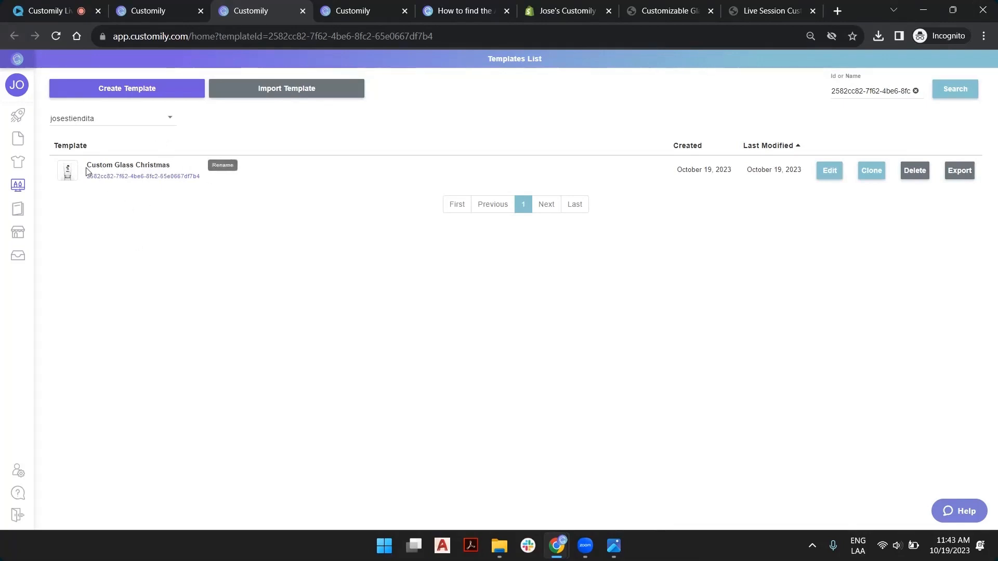
{"action": "left_click", "coordinate": [873, 175]}
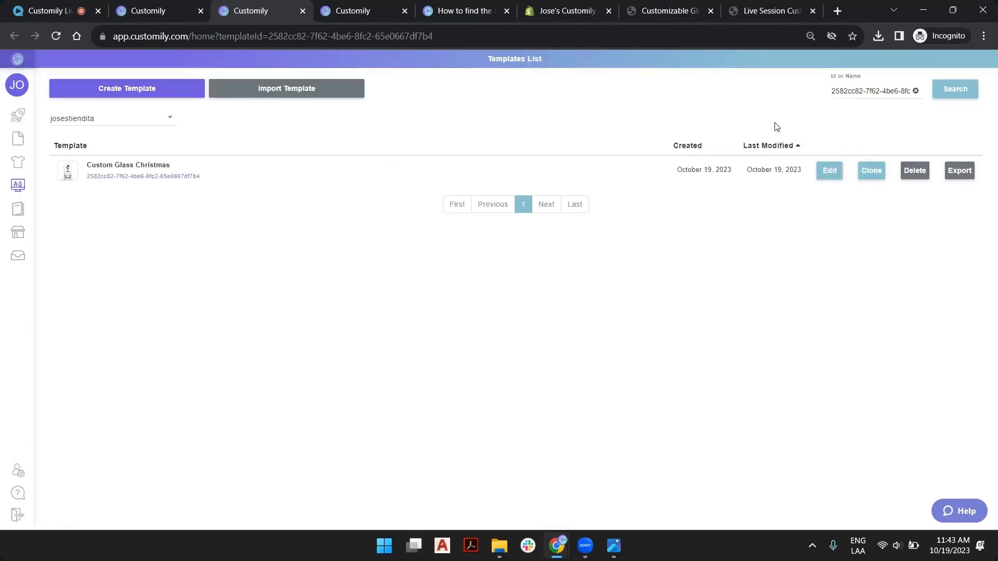
Clear the template filter, go to the last page of the list, and rename the cloned template as Custom Glass Christmas Q&A
{"action": "left_click", "coordinate": [916, 93]}
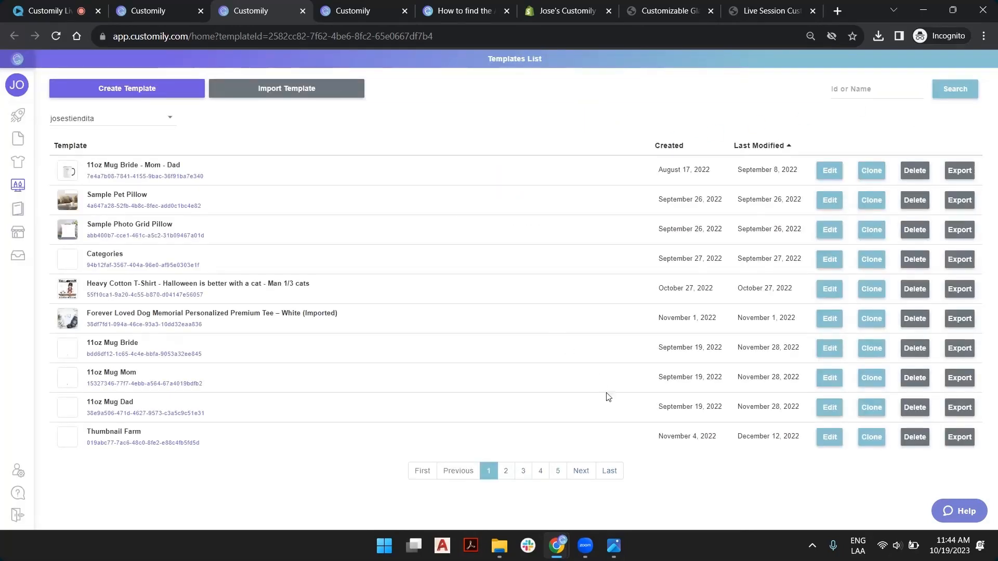
{"action": "left_click", "coordinate": [609, 471]}
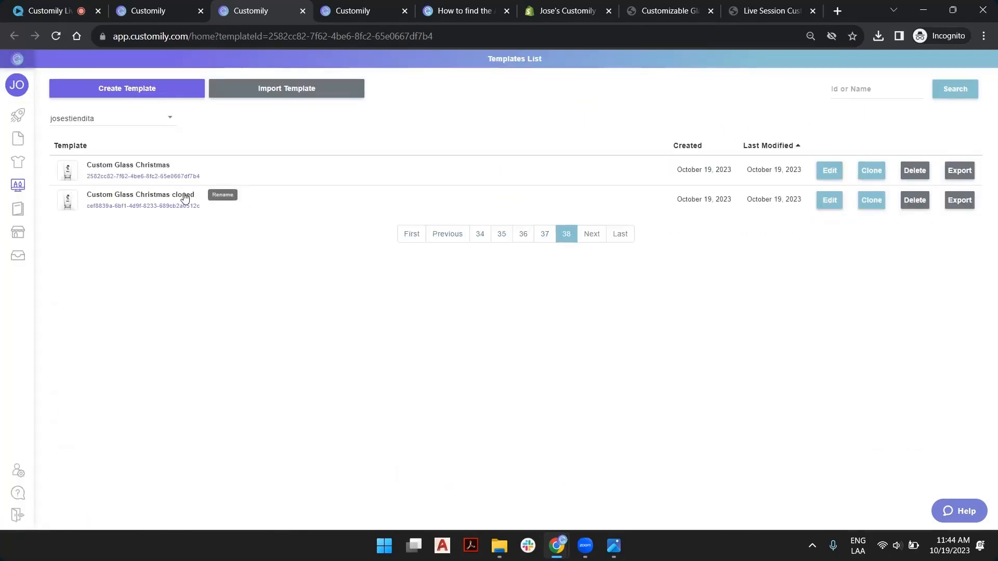
{"action": "left_click", "coordinate": [185, 196]}
{"action": "double_click", "coordinate": [173, 198]}
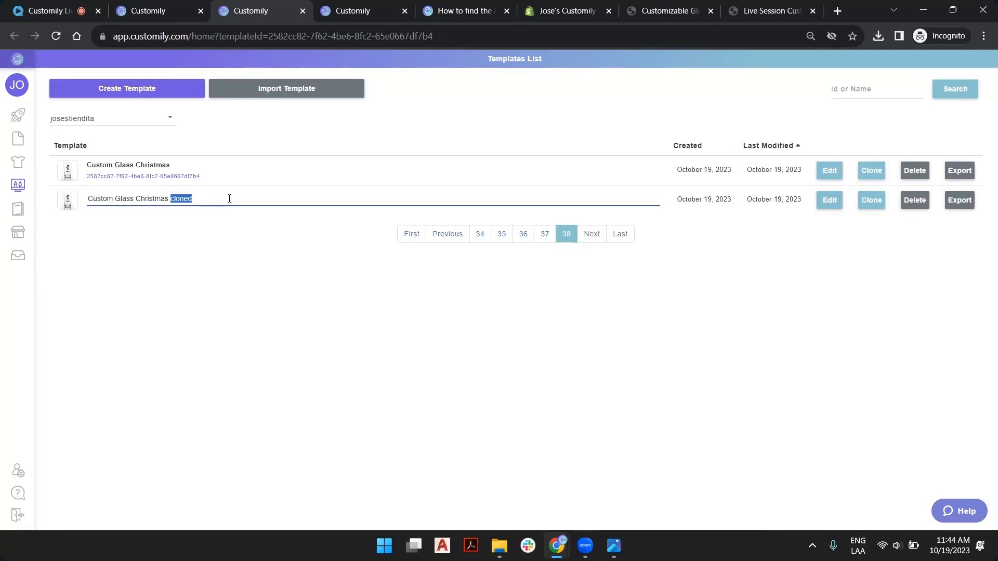
{"action": "type", "text": "Q&A"}
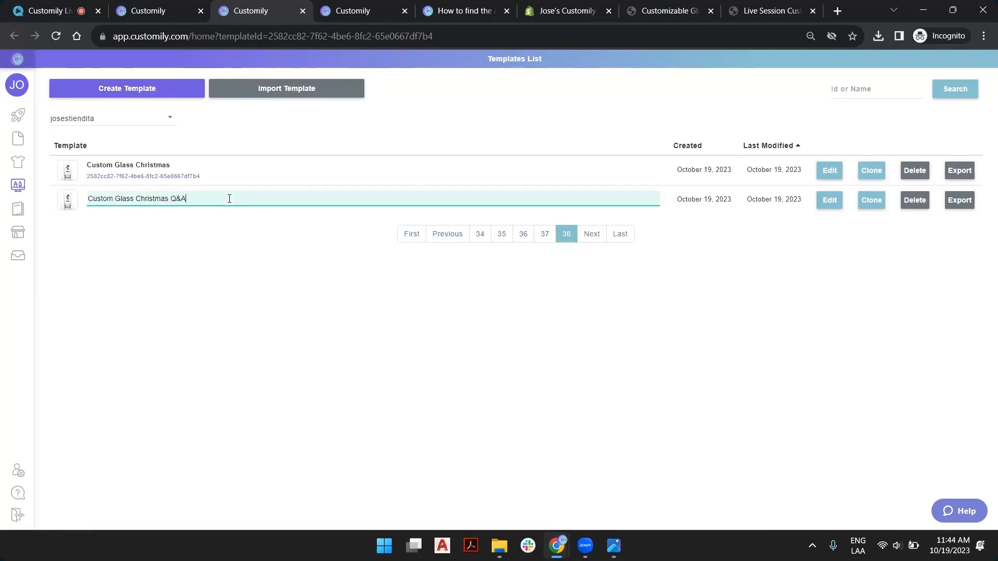
{"action": "key", "text": "Return"}
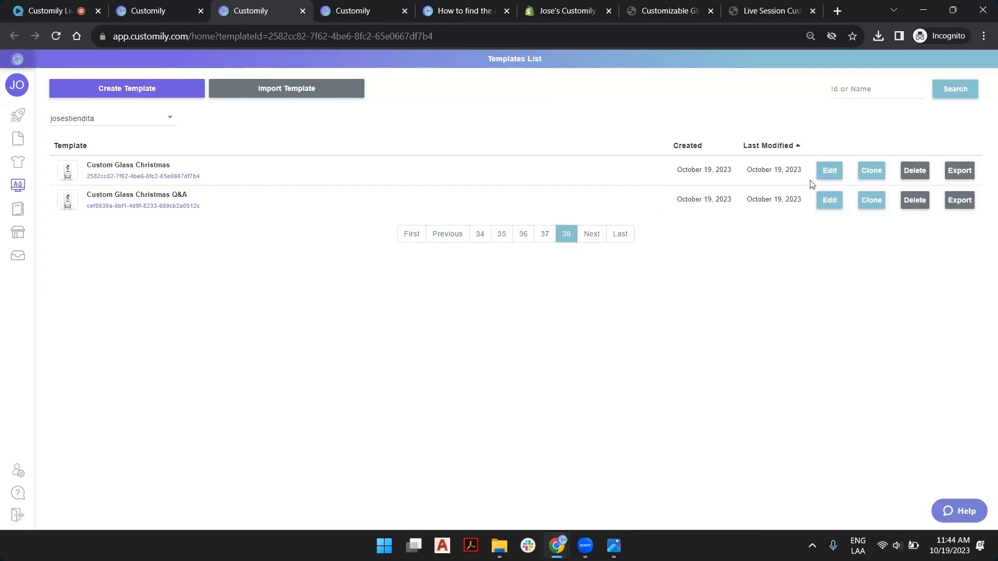
Open the Custom Glass Christmas Q&A template for editing and check the settings of its Type your Name text element
{"action": "left_click", "coordinate": [834, 203]}
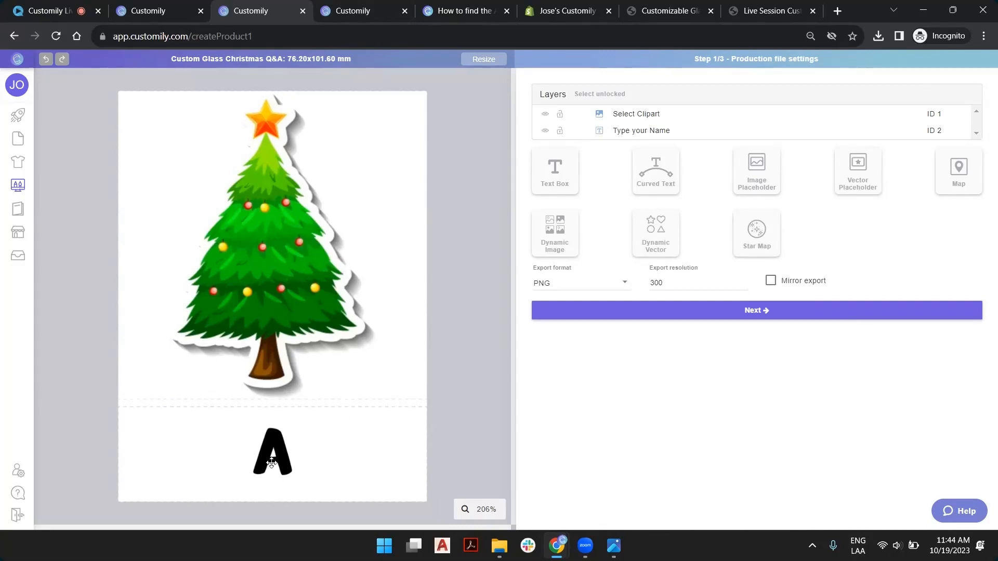
{"action": "left_click", "coordinate": [335, 437]}
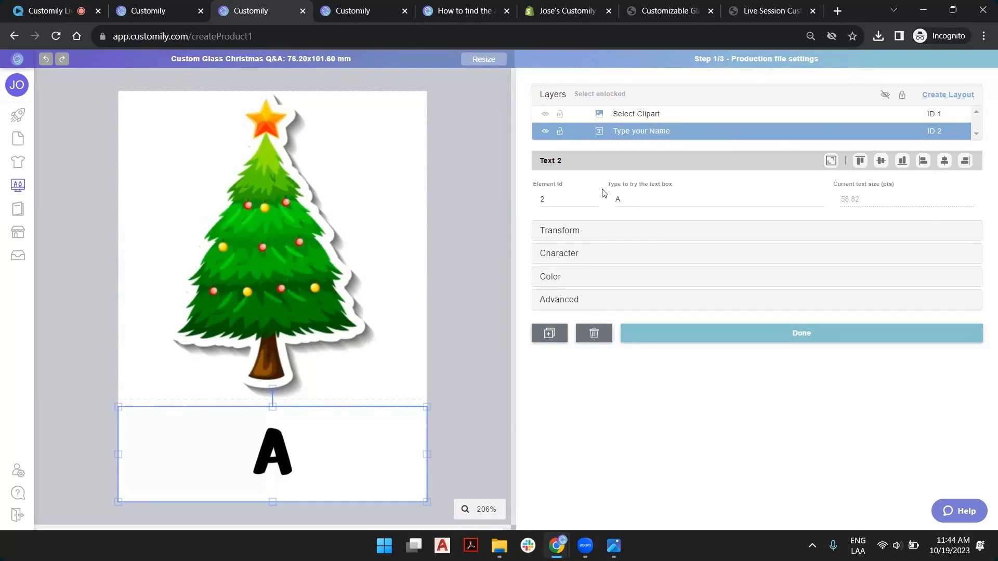
{"action": "left_click", "coordinate": [481, 361]}
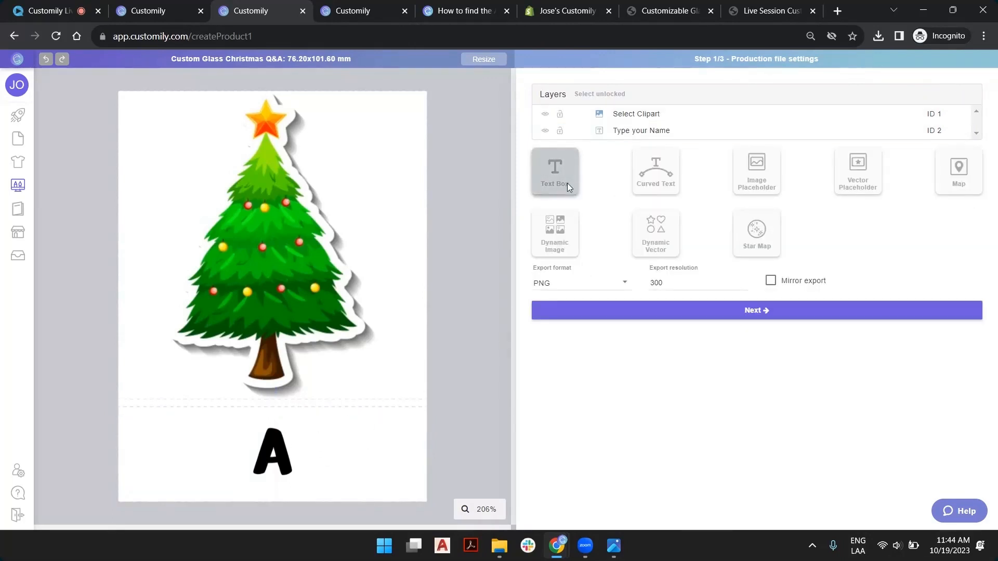
Add a text box in the design's upper-right corner beside the tree and set its sample text to b
{"action": "left_click", "coordinate": [567, 183]}
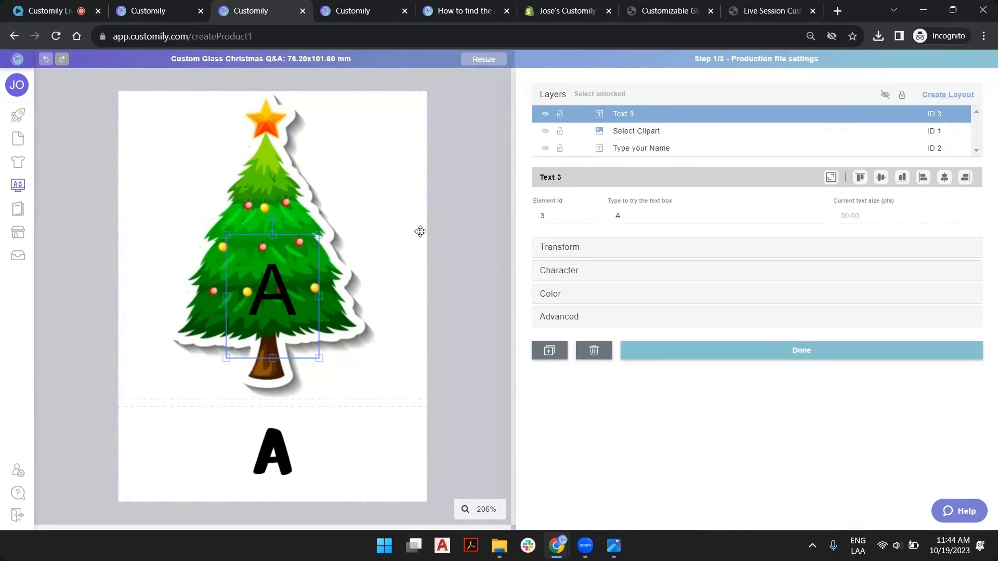
{"action": "left_click_drag", "start_coordinate": [272, 293], "coordinate": [367, 162]}
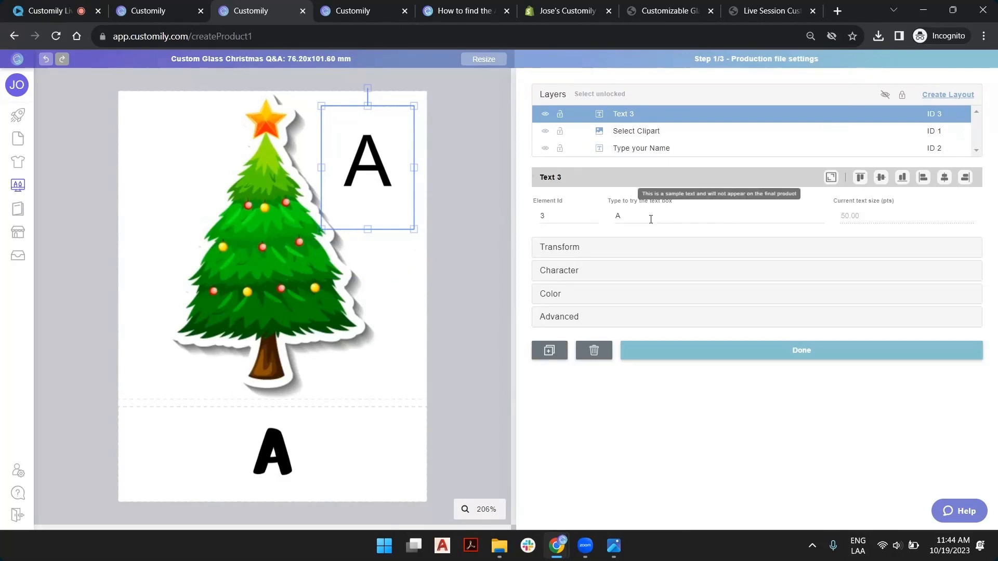
{"action": "left_click", "coordinate": [651, 219]}
{"action": "key", "text": "BackSpace"}
{"action": "type", "text": "b"}
Set the sample text of the Type your Name element below the tree to g
{"action": "left_click", "coordinate": [286, 446]}
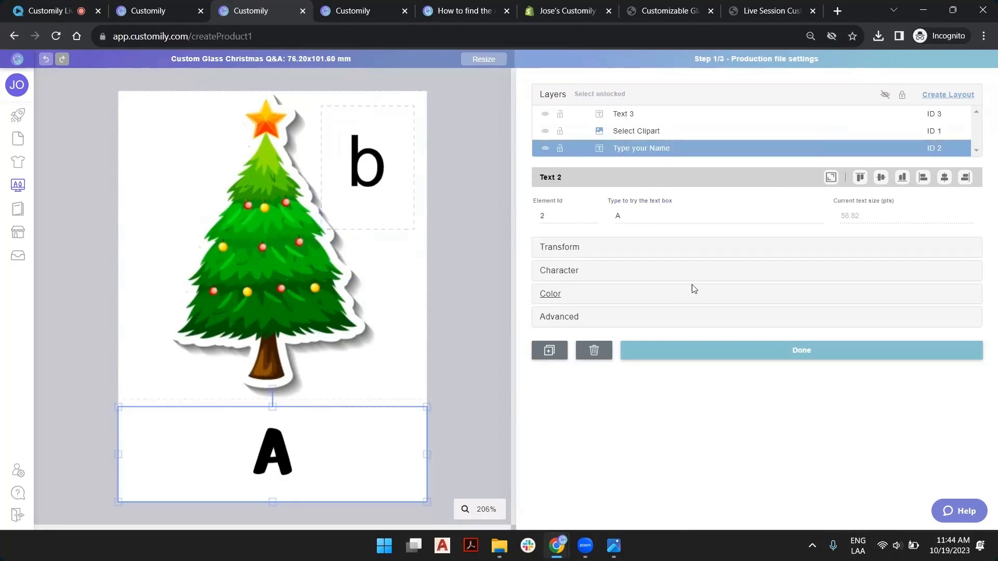
{"action": "double_click", "coordinate": [637, 216]}
{"action": "type", "text": "g"}
Give the text box beside the tree element ID 2, try the sample texts 6 and f, and nudge the box slightly
{"action": "left_click", "coordinate": [348, 144]}
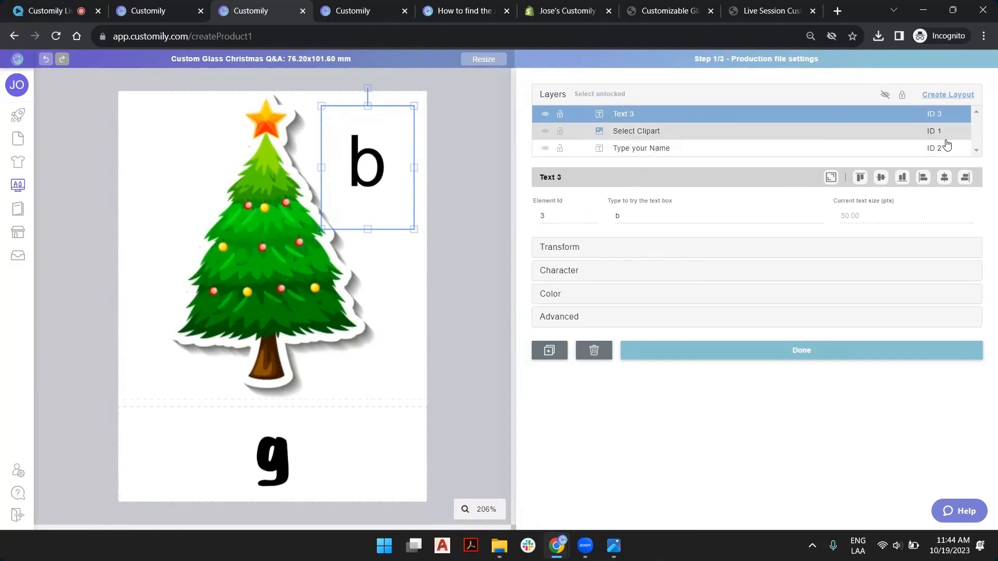
{"action": "left_click", "coordinate": [593, 217]}
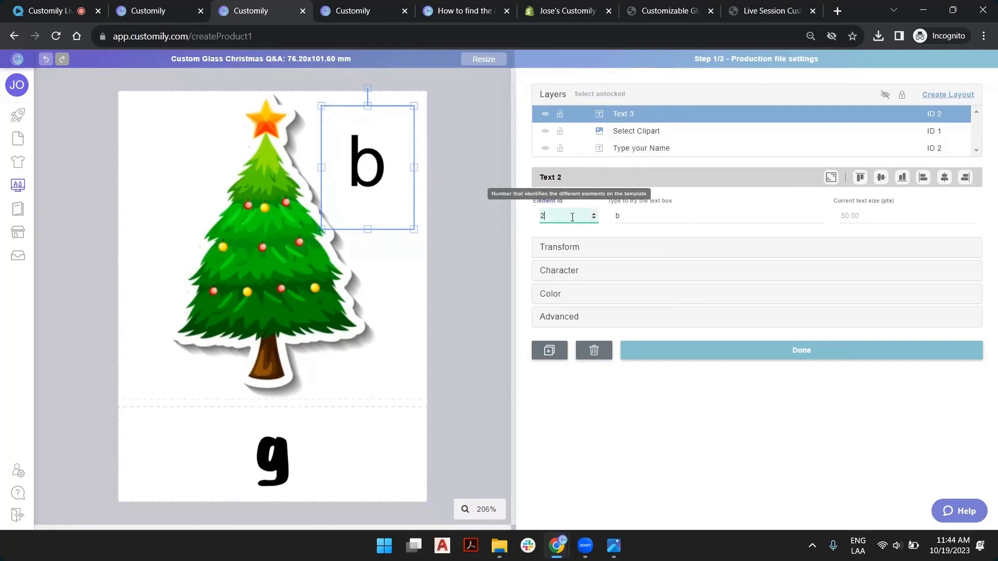
{"action": "left_click", "coordinate": [643, 216]}
{"action": "type", "text": "6"}
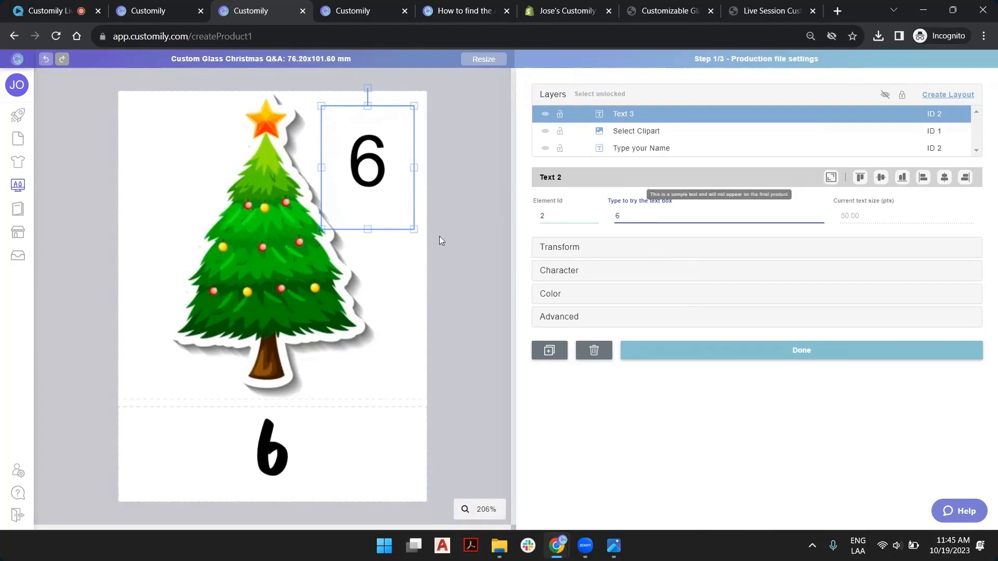
{"action": "left_click_drag", "start_coordinate": [635, 216], "coordinate": [523, 206]}
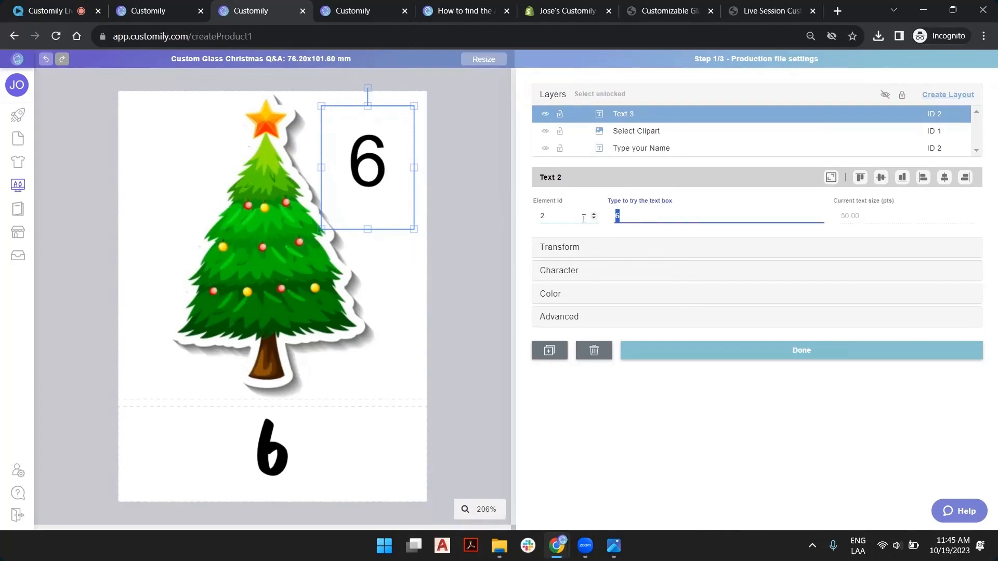
{"action": "type", "text": "f"}
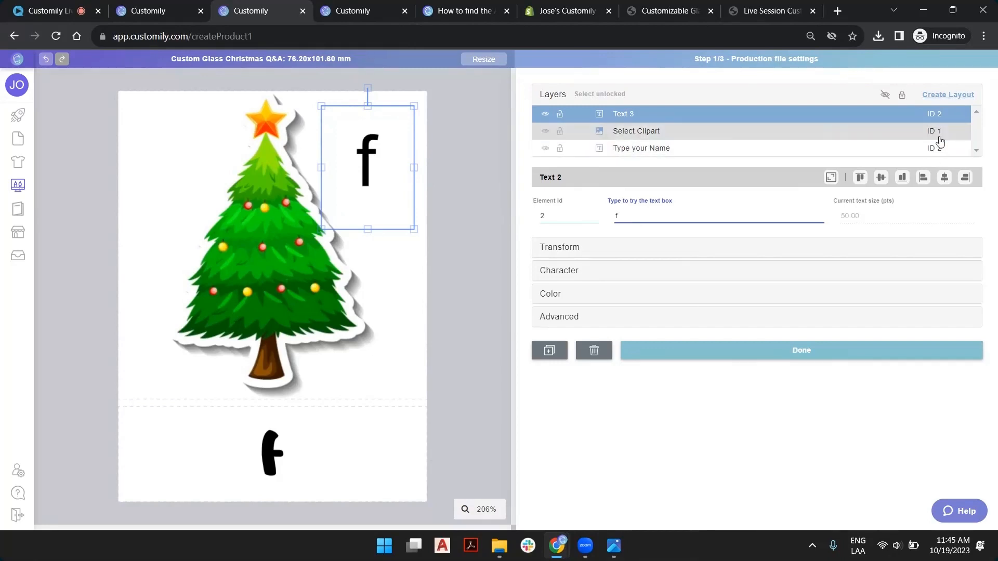
{"action": "mouse_move", "coordinate": [395, 155]}
{"action": "left_mouse_down"}
{"action": "mouse_move", "coordinate": [472, 158]}
{"action": "mouse_move", "coordinate": [377, 156]}
{"action": "left_mouse_up"}
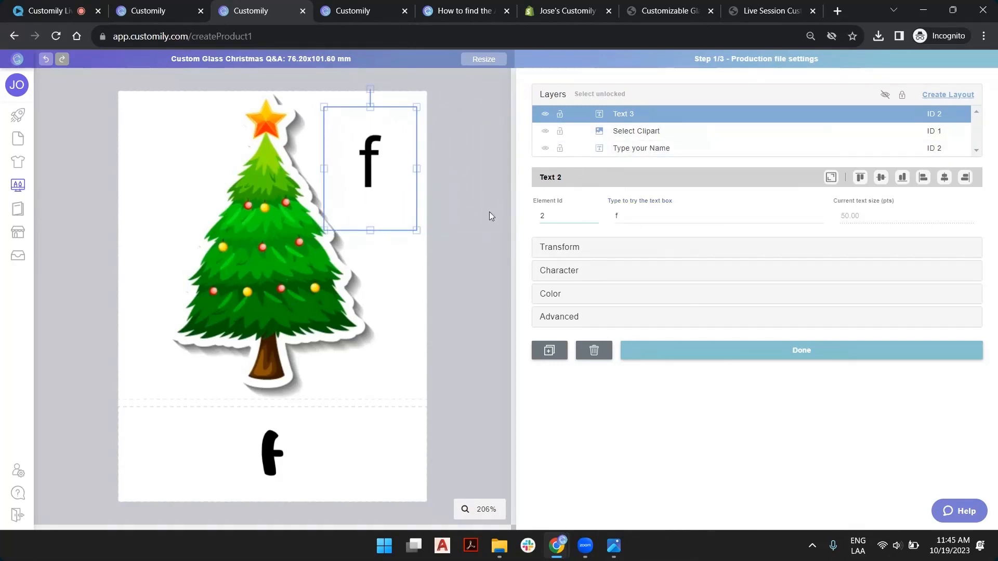
Duplicate the Type your Name text element and delete the Text 3 box beside the tree
{"action": "left_click", "coordinate": [312, 425]}
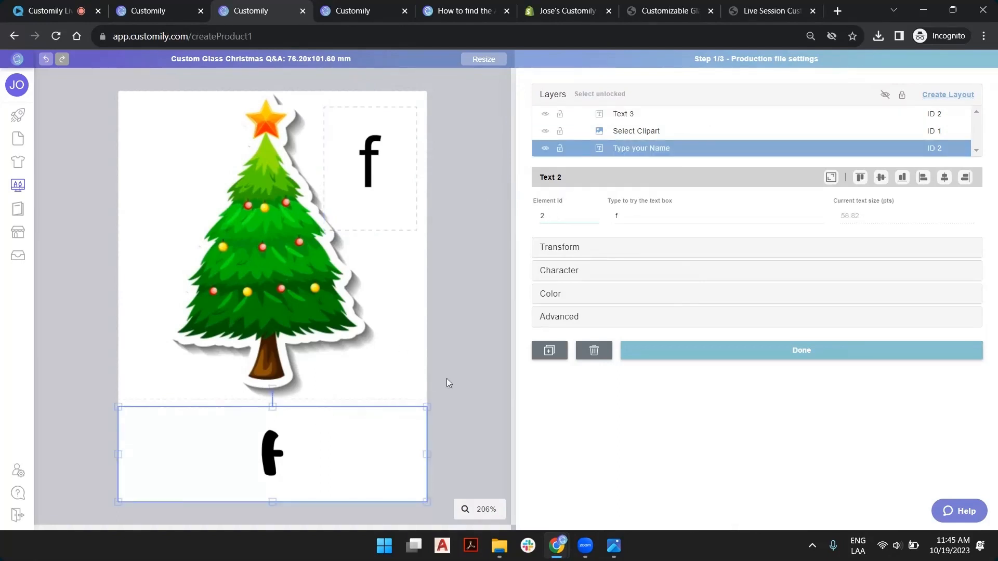
{"action": "left_click", "coordinate": [550, 351]}
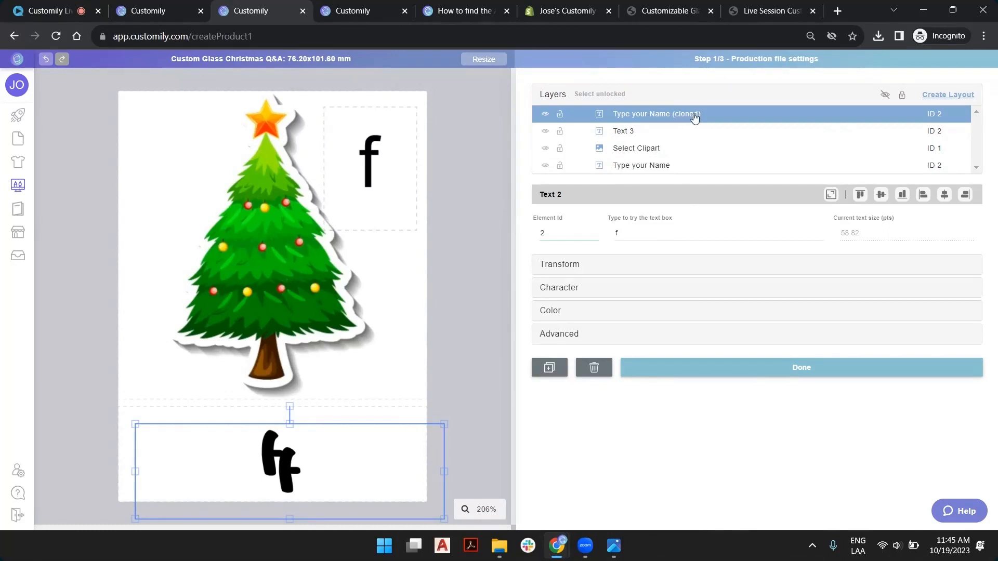
{"action": "left_click", "coordinate": [372, 146]}
{"action": "key", "text": "Delete"}
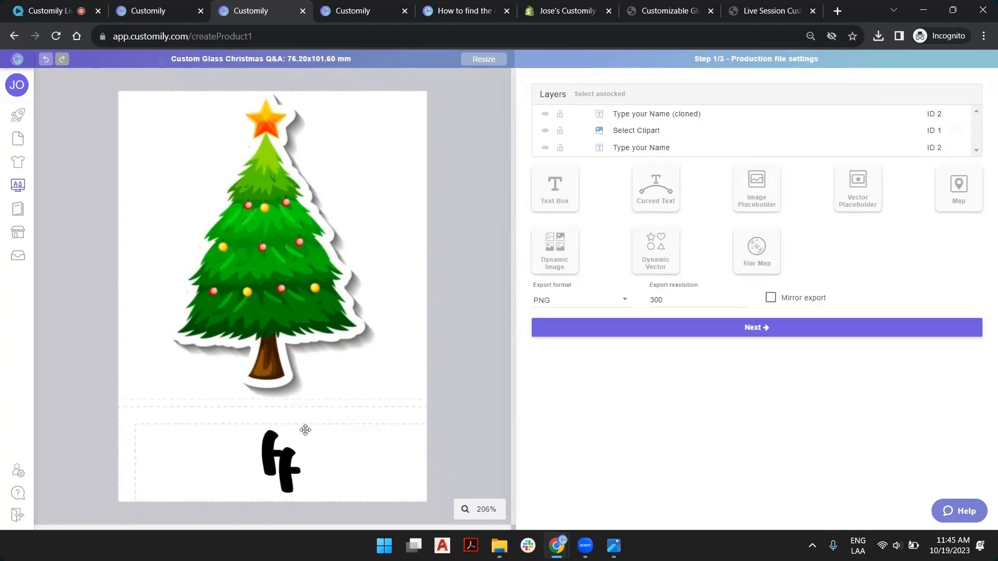
Shrink the duplicated name text and place it rotated along the tree's upper-left edge
{"action": "left_click", "coordinate": [307, 430]}
{"action": "mouse_move", "coordinate": [307, 430]}
{"action": "left_mouse_down"}
{"action": "mouse_move", "coordinate": [335, 434]}
{"action": "mouse_move", "coordinate": [225, 159]}
{"action": "mouse_move", "coordinate": [247, 146]}
{"action": "left_mouse_up"}
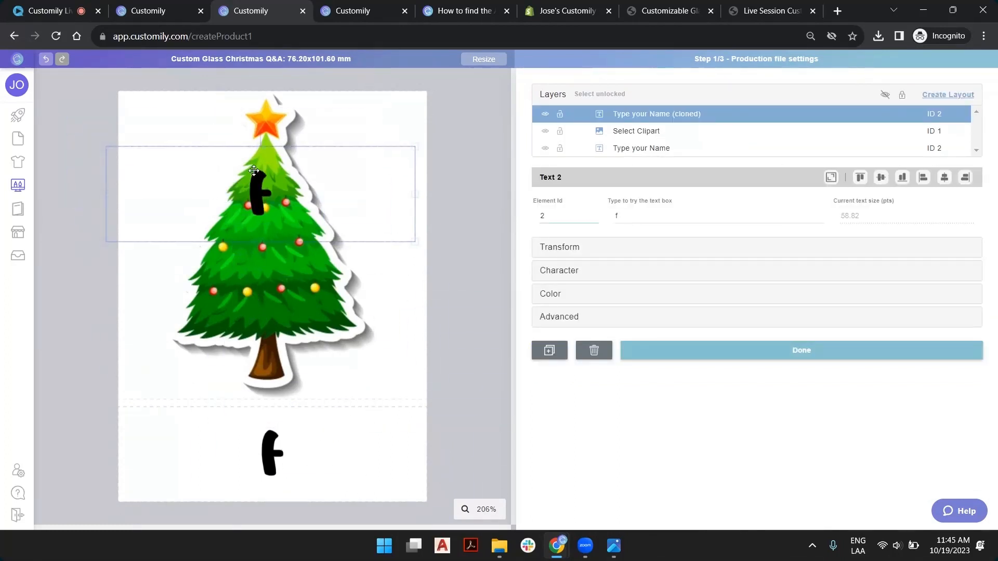
{"action": "left_click_drag", "start_coordinate": [105, 146], "coordinate": [319, 203]}
{"action": "left_click_drag", "start_coordinate": [385, 220], "coordinate": [240, 154]}
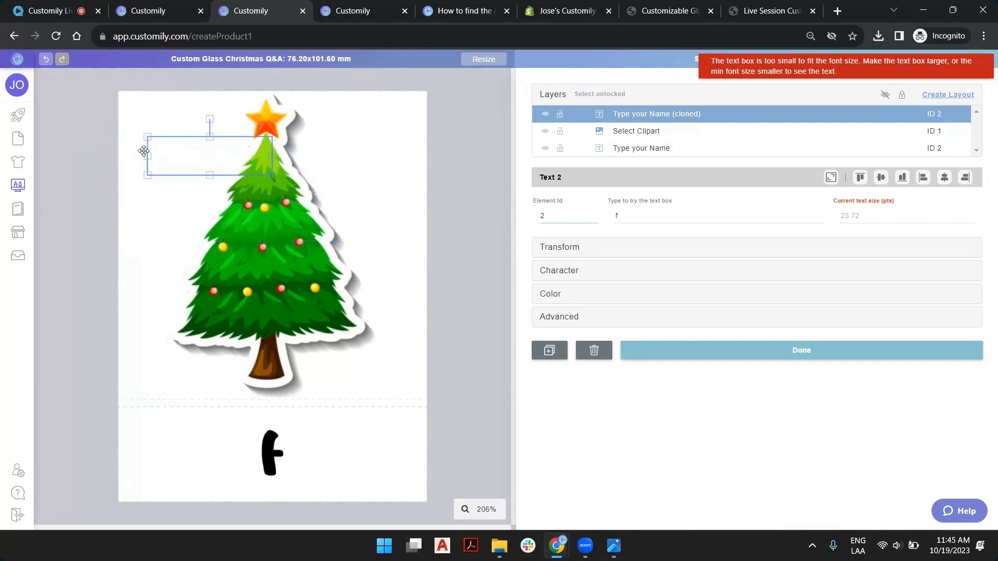
{"action": "left_click_drag", "start_coordinate": [147, 138], "coordinate": [205, 145]}
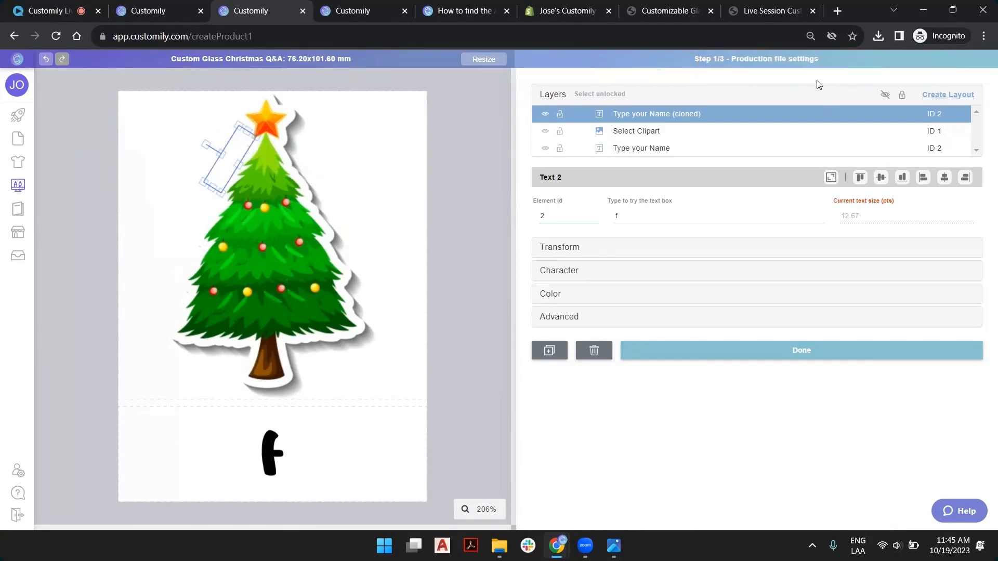
Set the small name text's minimum font size to 5 pts and move it closer to the tree's upper-left edge
{"action": "left_click", "coordinate": [577, 277]}
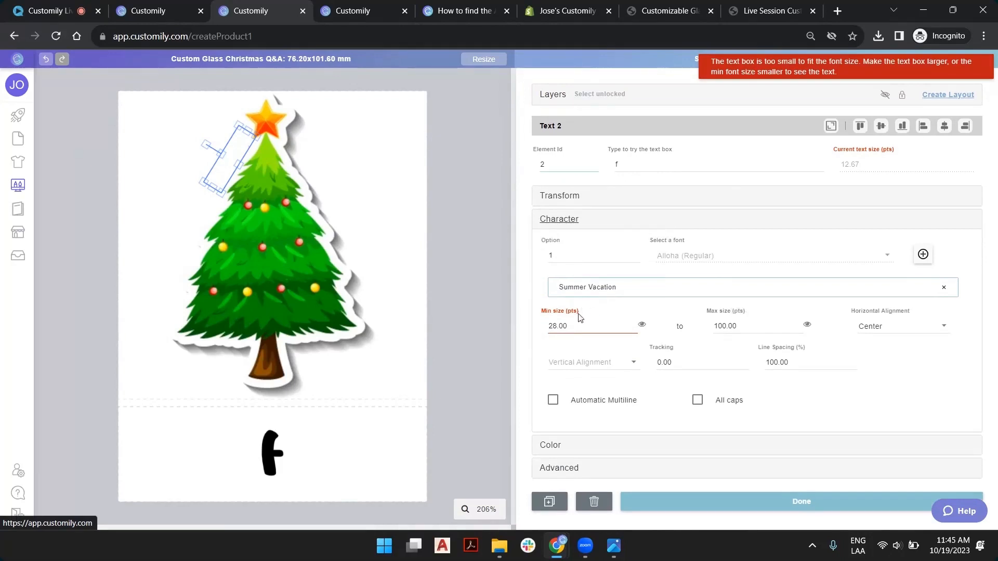
{"action": "double_click", "coordinate": [585, 326]}
{"action": "type", "text": "5"}
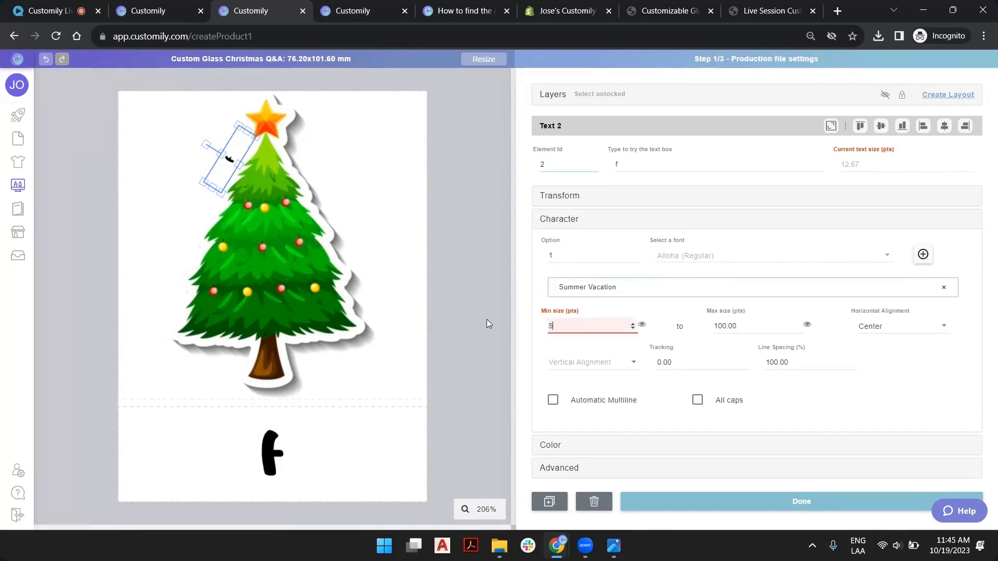
{"action": "left_click_drag", "start_coordinate": [230, 151], "coordinate": [237, 154]}
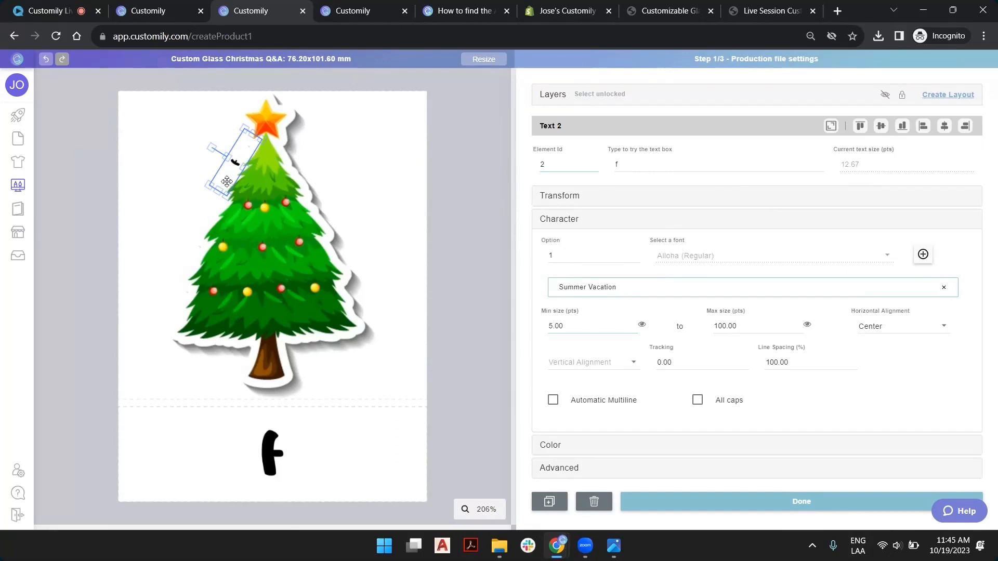
Place two duplicates of the small name text, rotated along the tree's upper-right and lower-left edges, undoing the accidental move of the tree
{"action": "left_click", "coordinate": [550, 503]}
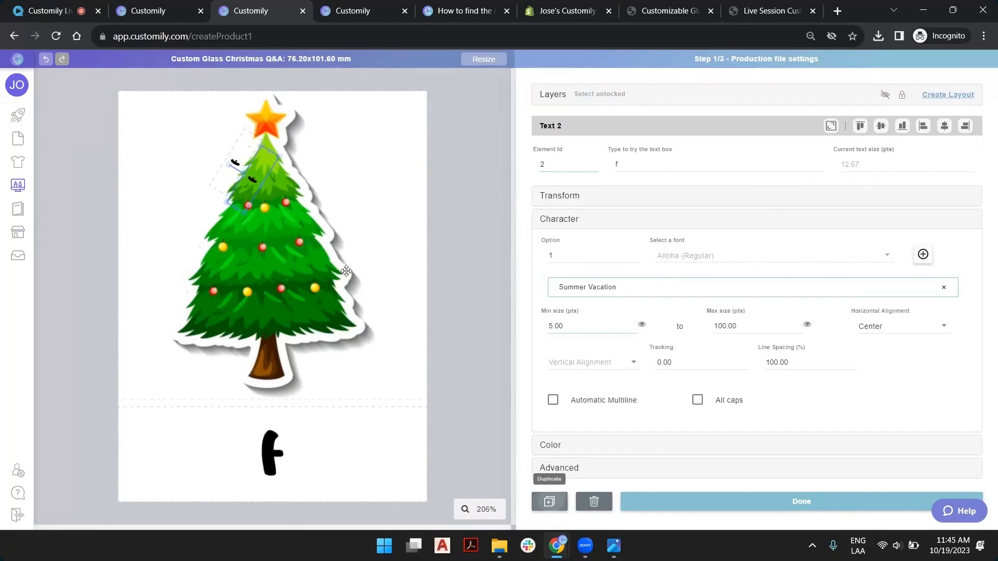
{"action": "left_click_drag", "start_coordinate": [262, 163], "coordinate": [349, 222]}
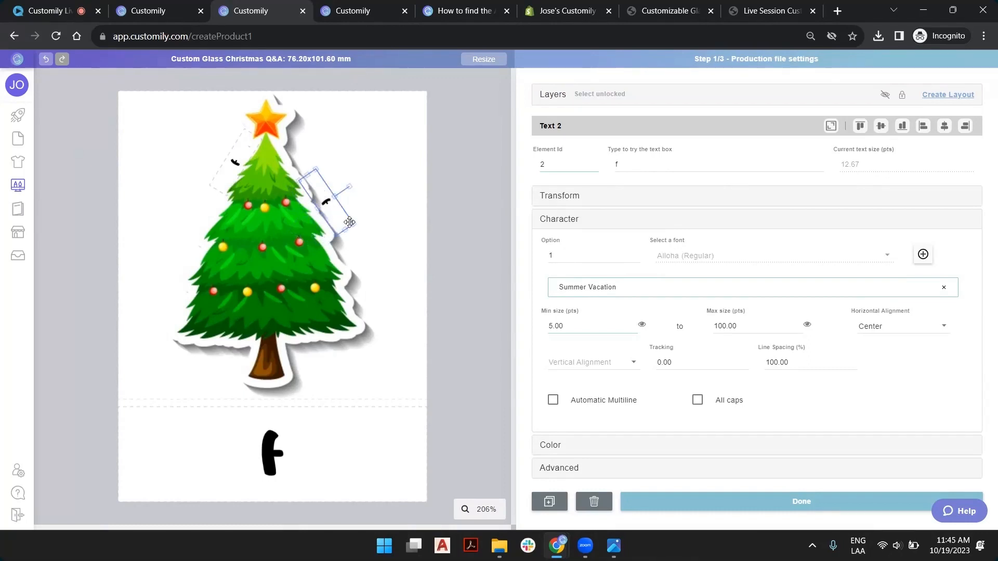
{"action": "left_click", "coordinate": [549, 501]}
{"action": "left_click_drag", "start_coordinate": [353, 223], "coordinate": [189, 271]}
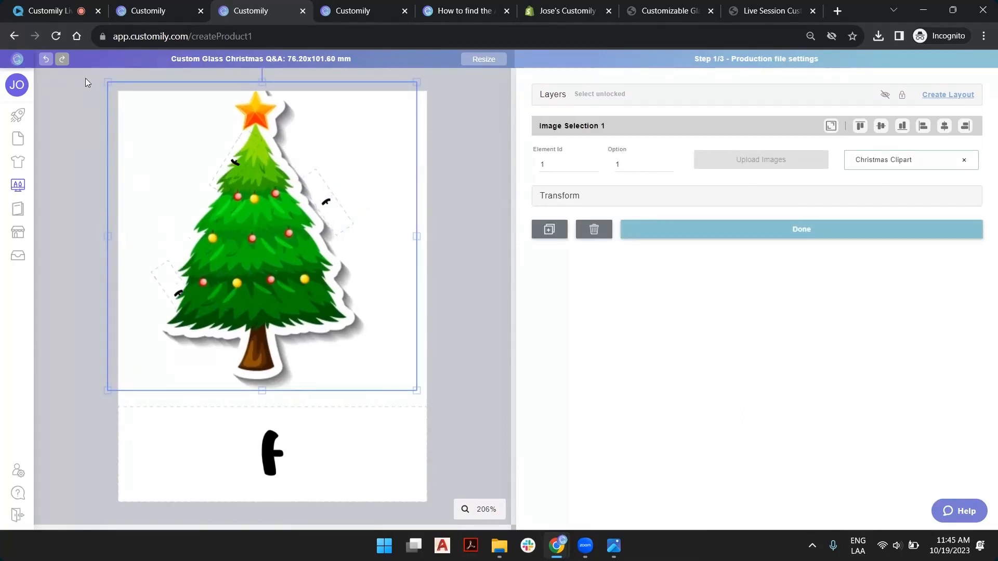
{"action": "left_click", "coordinate": [48, 60]}
{"action": "left_click", "coordinate": [178, 282]}
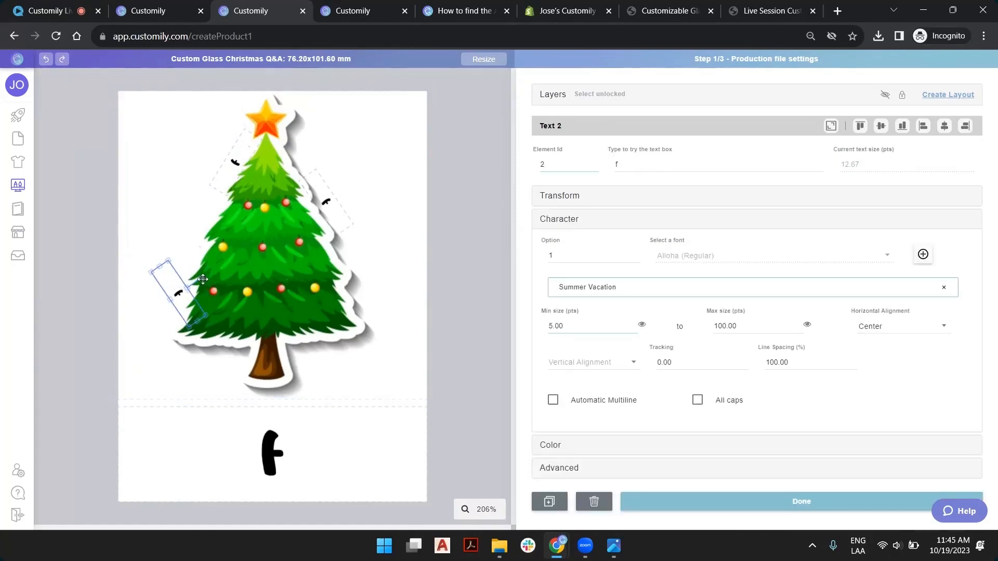
{"action": "left_click_drag", "start_coordinate": [189, 263], "coordinate": [127, 275]}
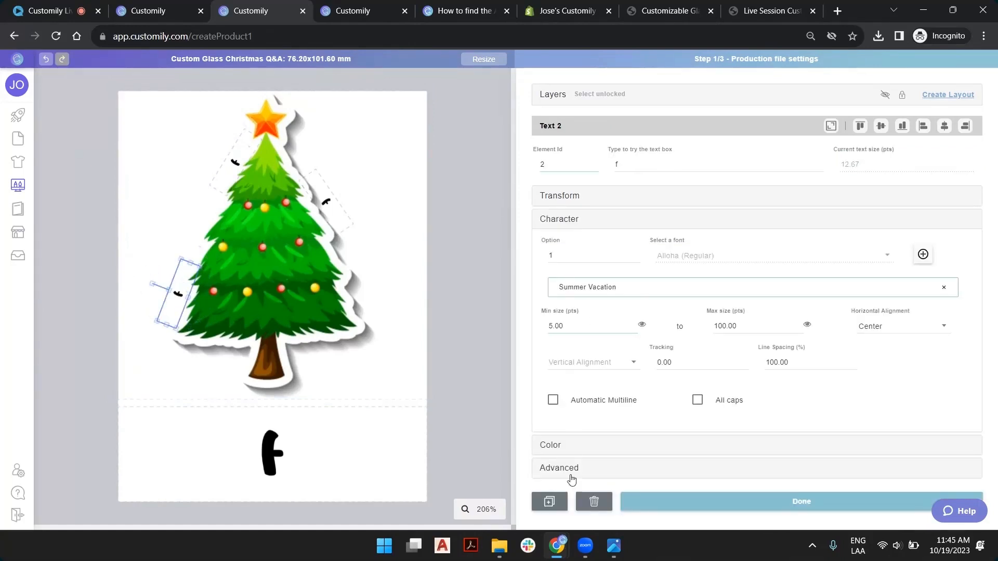
Duplicate the lower-left name text and place the copy rotated along the tree's lower-right edge
{"action": "left_click", "coordinate": [550, 507]}
{"action": "left_click_drag", "start_coordinate": [198, 305], "coordinate": [359, 291]}
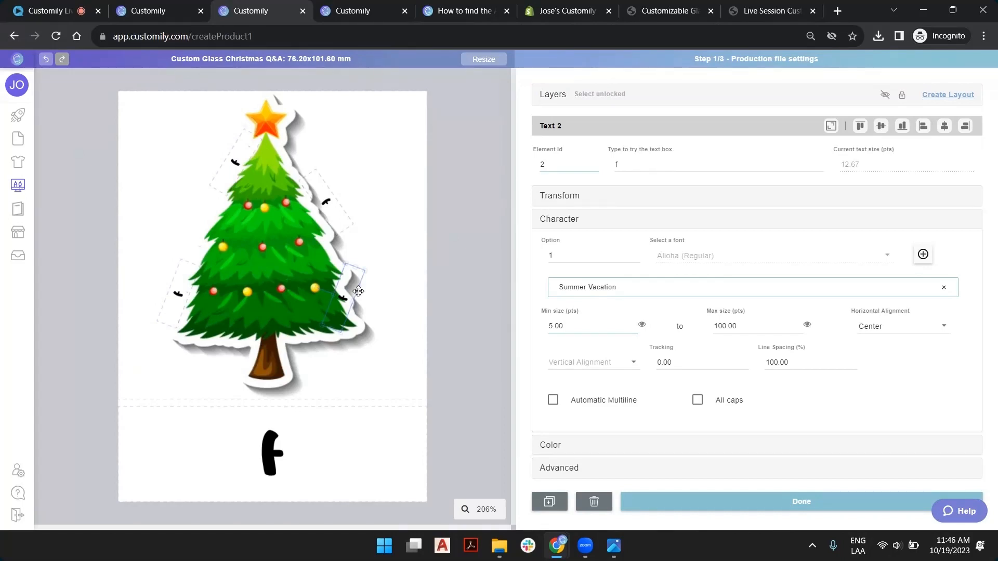
{"action": "mouse_move", "coordinate": [359, 291]}
{"action": "left_mouse_down"}
{"action": "mouse_move", "coordinate": [363, 281]}
{"action": "mouse_move", "coordinate": [371, 296]}
{"action": "left_mouse_up"}
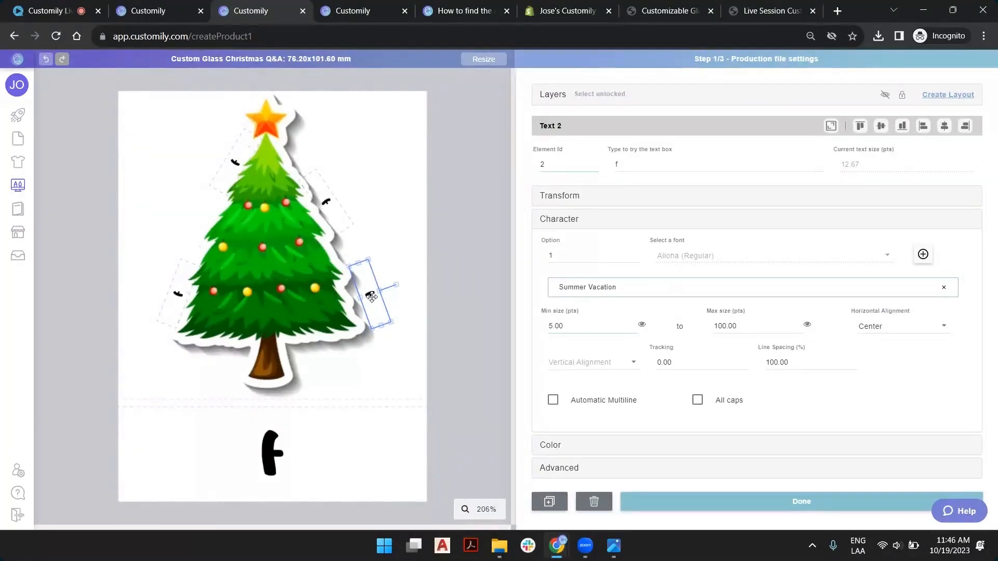
Set the sample text of the large name element below the tree to hello and deselect it
{"action": "left_click", "coordinate": [320, 420]}
{"action": "double_click", "coordinate": [629, 165]}
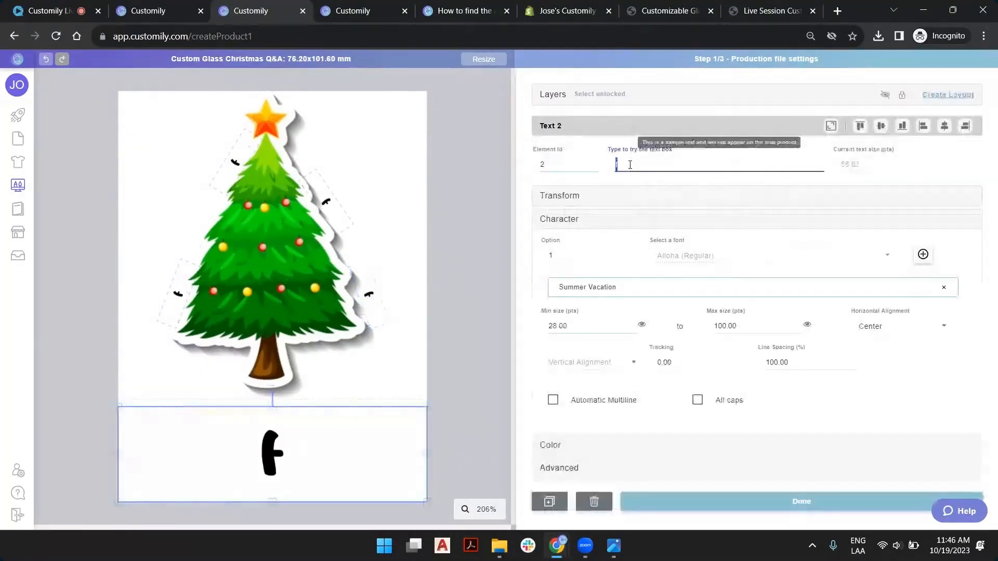
{"action": "type", "text": "hello"}
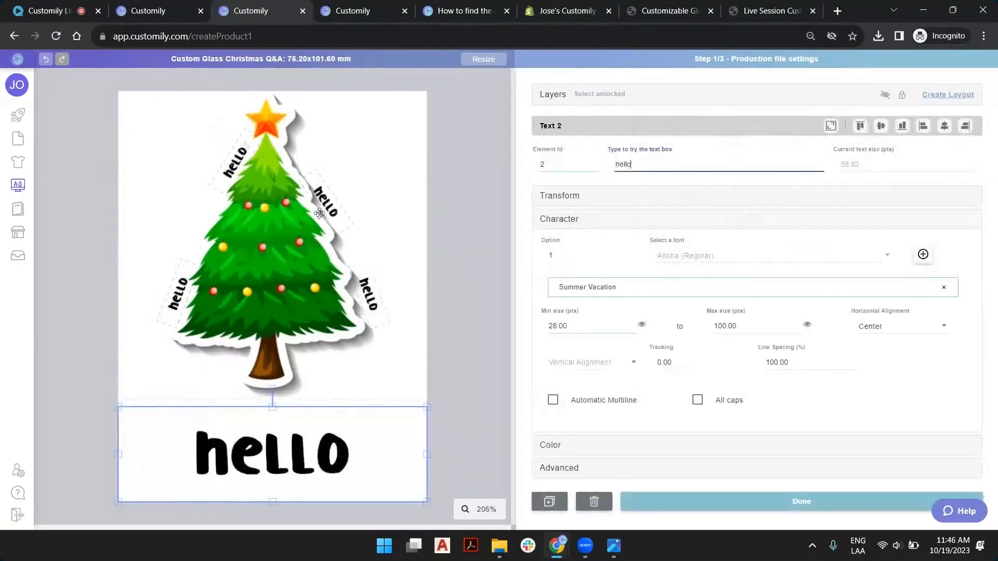
{"action": "left_click", "coordinate": [452, 190]}
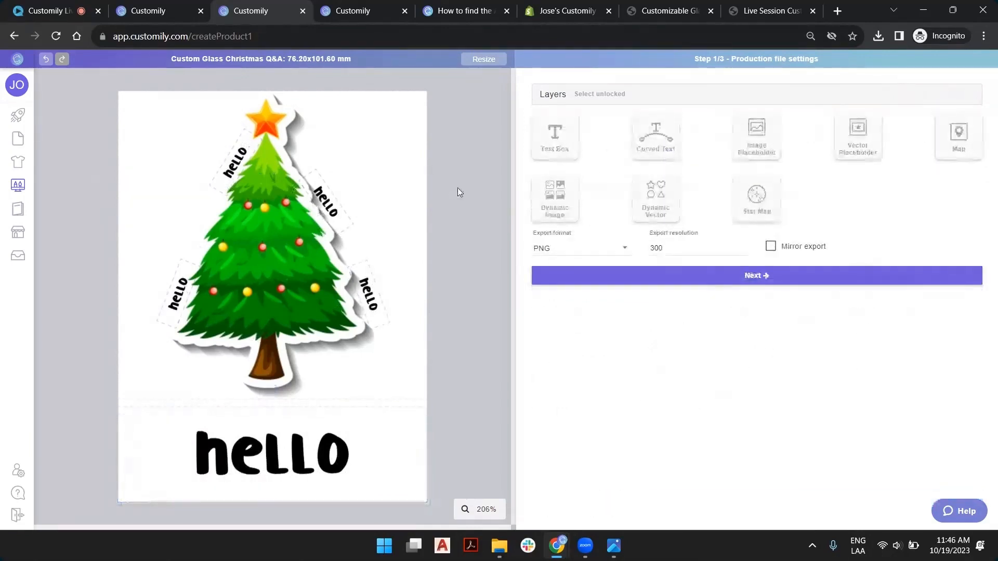
Save yellow-green C5D821 as fill color option 2 of the large name text below the tree
{"action": "left_click", "coordinate": [329, 443]}
{"action": "left_click", "coordinate": [590, 448]}
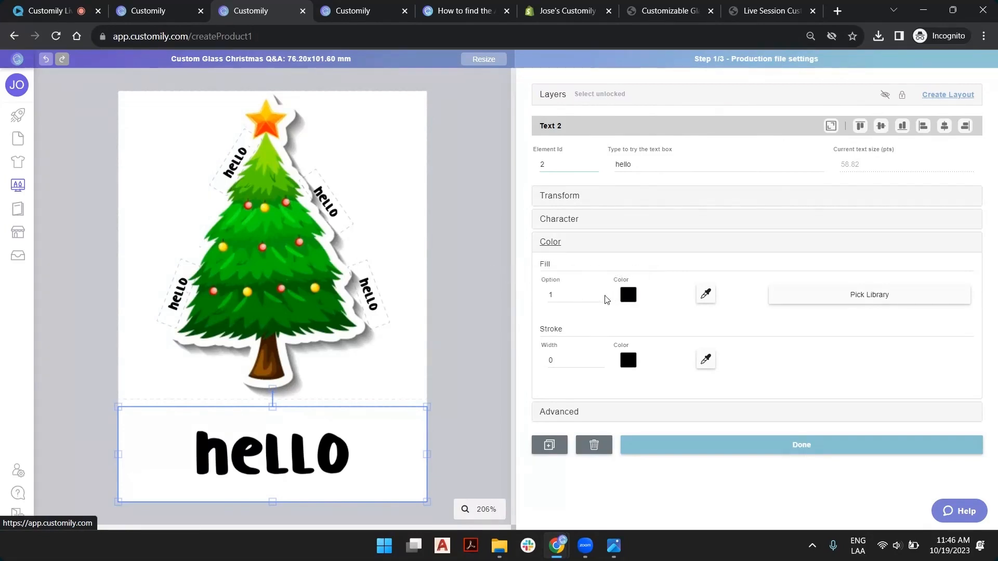
{"action": "left_click", "coordinate": [602, 291]}
{"action": "left_click", "coordinate": [628, 295]}
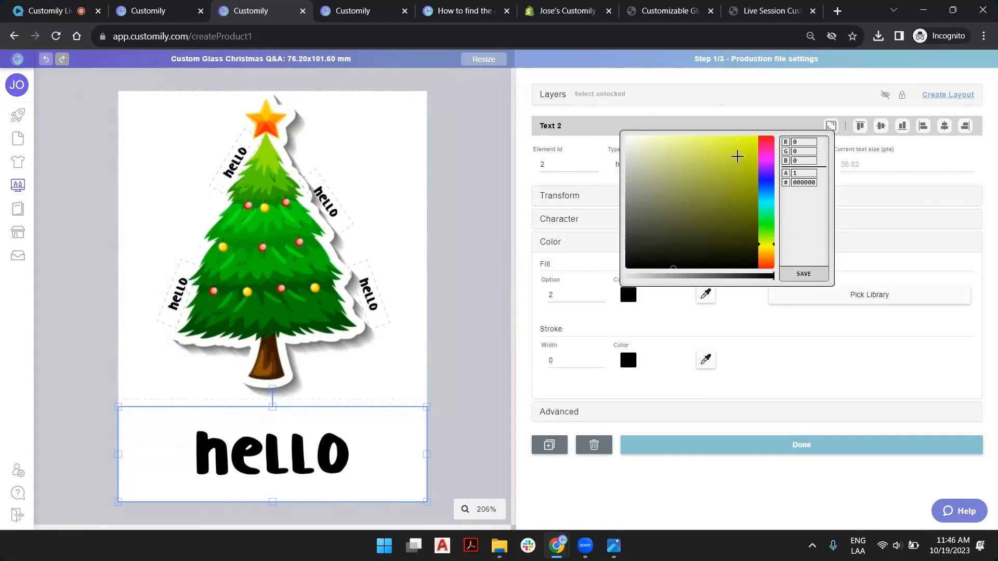
{"action": "left_click", "coordinate": [737, 156]}
{"action": "left_click", "coordinate": [803, 274]}
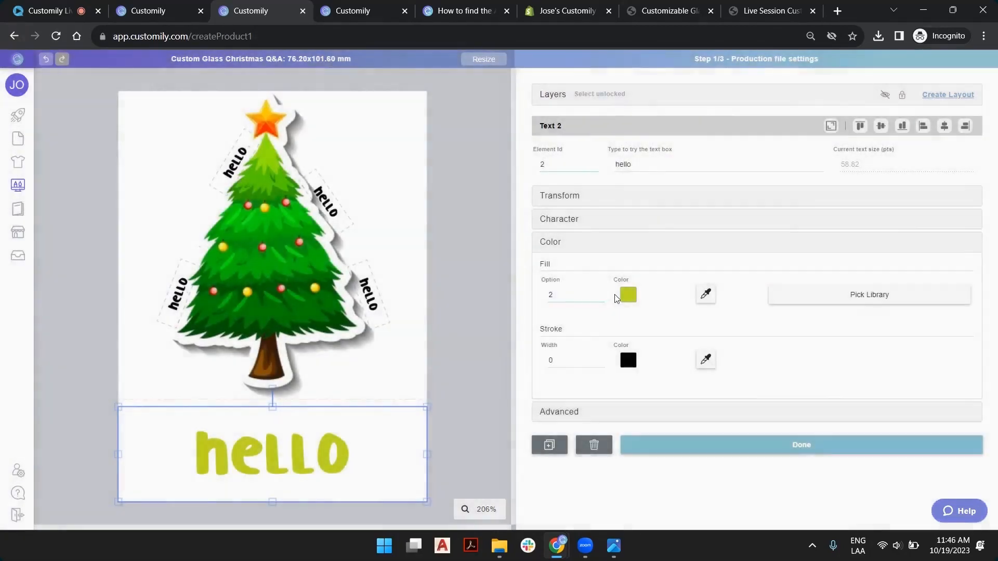
Save a red as fill color option 3 of the large name text
{"action": "left_click", "coordinate": [601, 292]}
{"action": "left_click", "coordinate": [628, 295]}
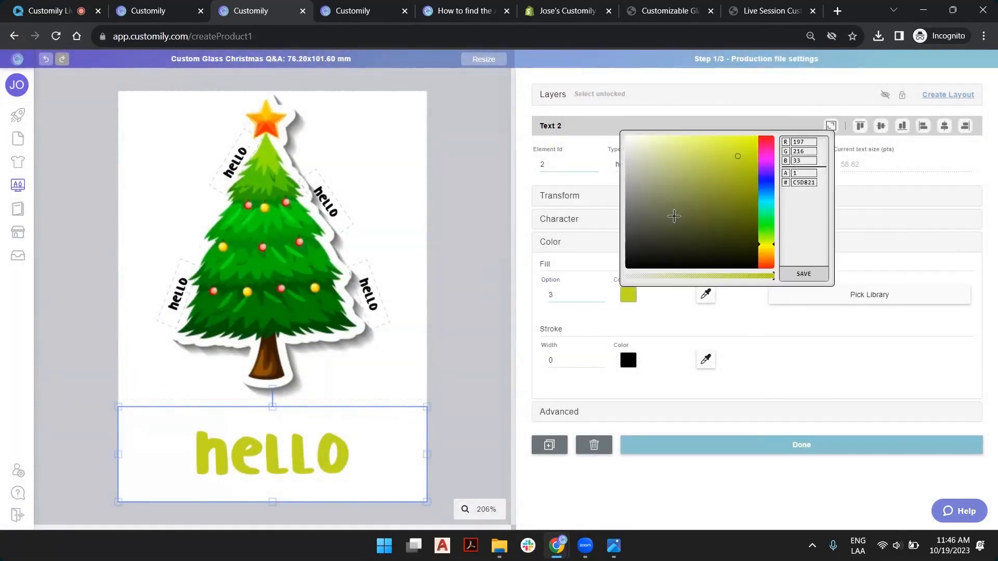
{"action": "left_click", "coordinate": [767, 142]}
{"action": "left_click", "coordinate": [803, 274]}
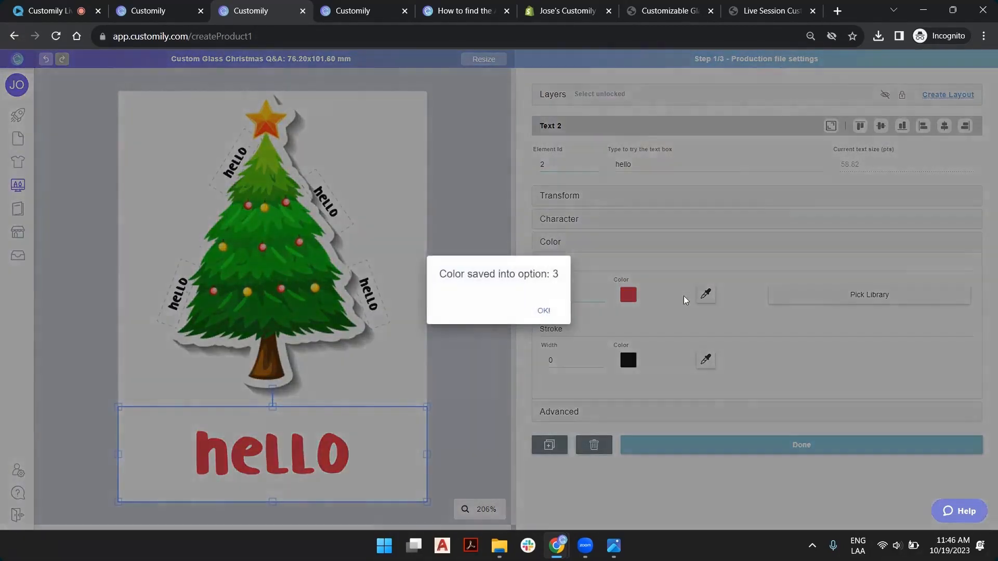
{"action": "left_click", "coordinate": [542, 312]}
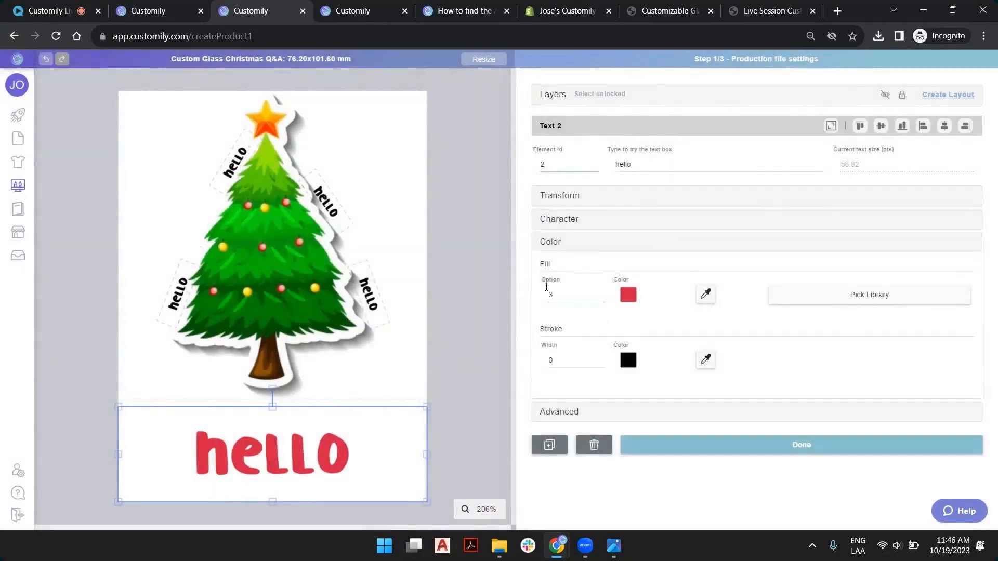
Return the large name text to fill option 1 and link its fill to the Demo colors (Imported) (Imported) color library
{"action": "left_click", "coordinate": [599, 298]}
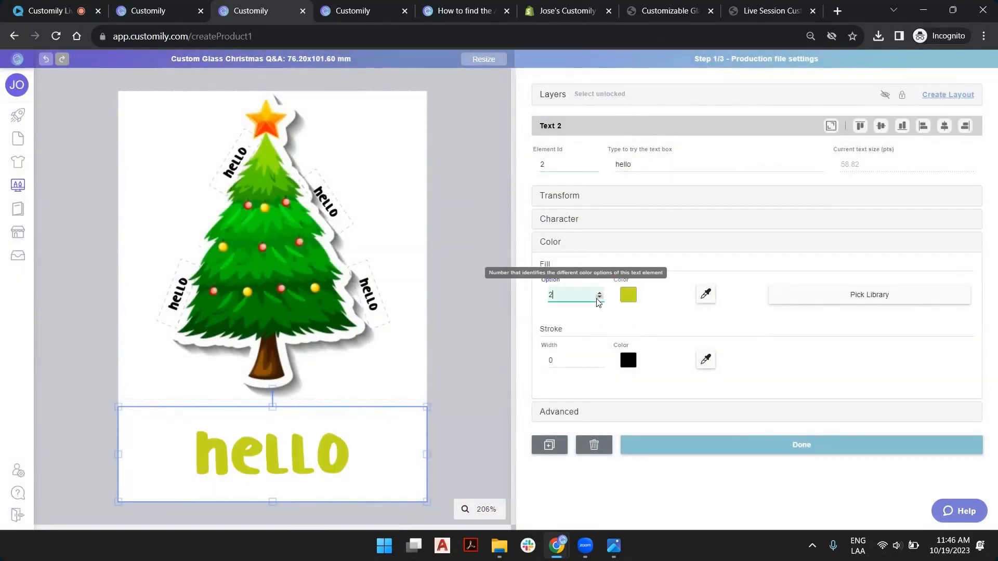
{"action": "left_click", "coordinate": [599, 297]}
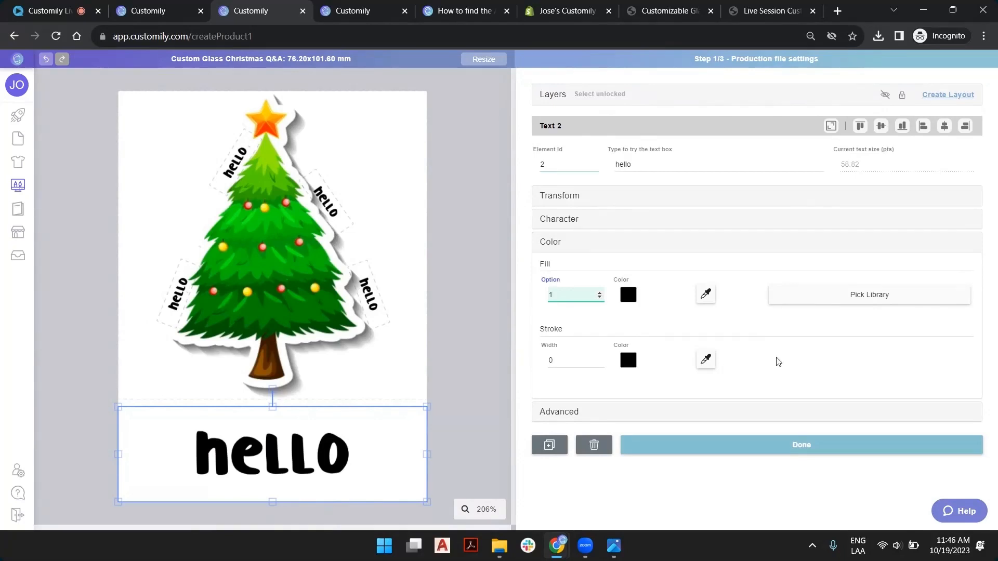
{"action": "left_click", "coordinate": [842, 297]}
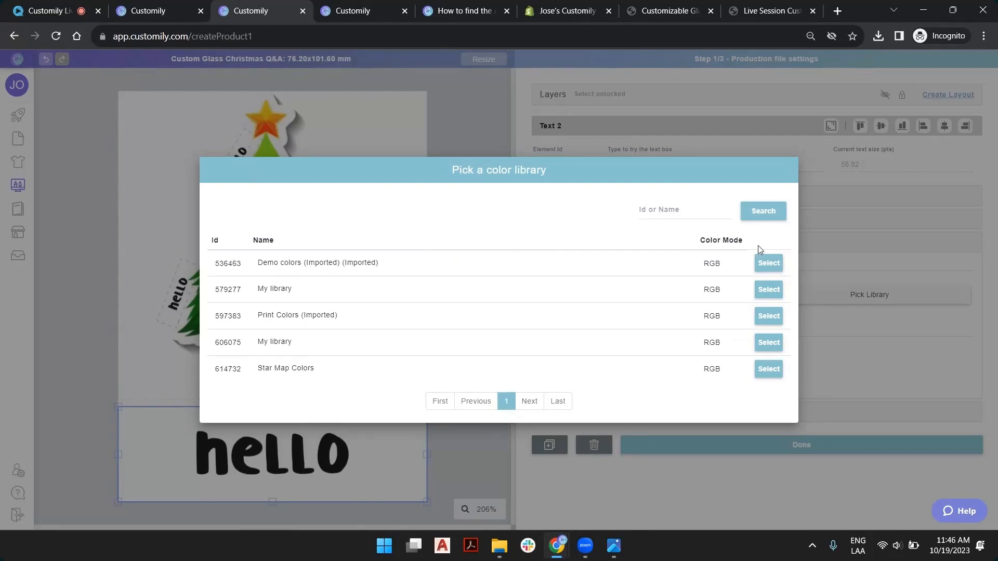
{"action": "left_click", "coordinate": [771, 265]}
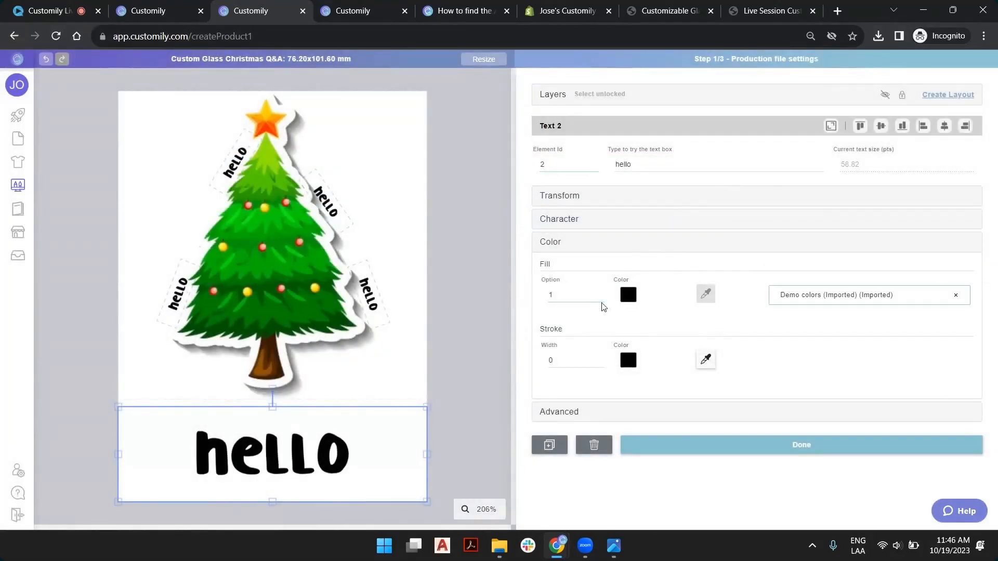
Preview the linked library's fill color options on the large name text up to option 7, ending back on option 1
{"action": "left_click", "coordinate": [599, 292]}
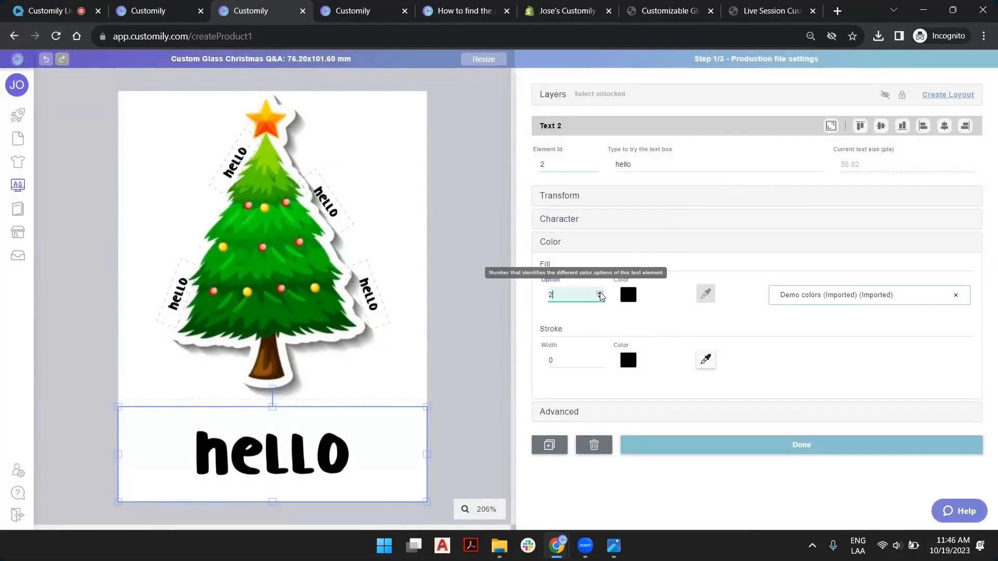
{"action": "left_click", "coordinate": [599, 292]}
{"action": "left_click", "coordinate": [599, 292]}
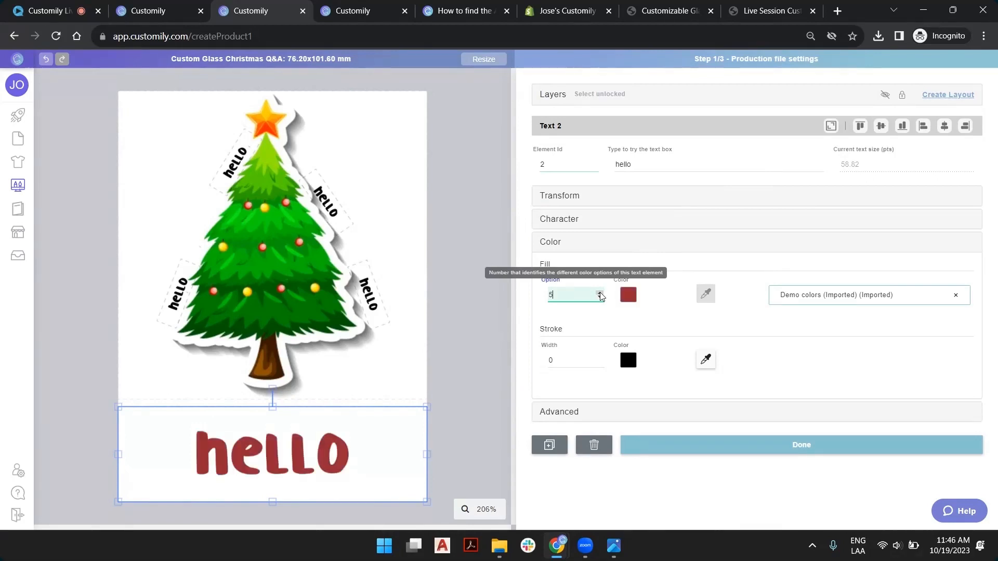
{"action": "left_click", "coordinate": [599, 292]}
{"action": "left_click", "coordinate": [599, 292]}
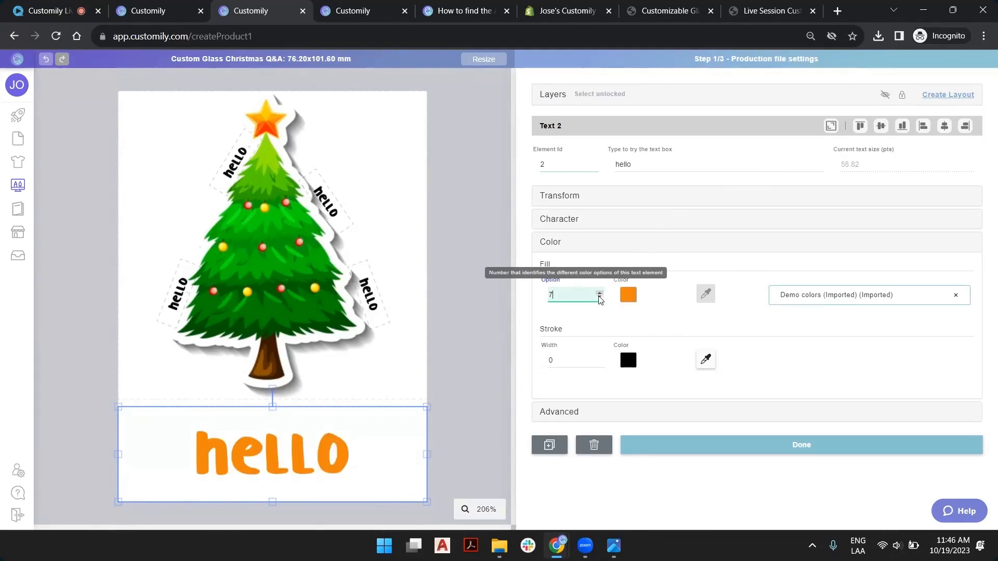
{"action": "left_click", "coordinate": [599, 298]}
{"action": "left_click", "coordinate": [599, 297]}
{"action": "left_click", "coordinate": [599, 297]}
{"action": "left_click", "coordinate": [599, 297]}
{"action": "left_click", "coordinate": [599, 297]}
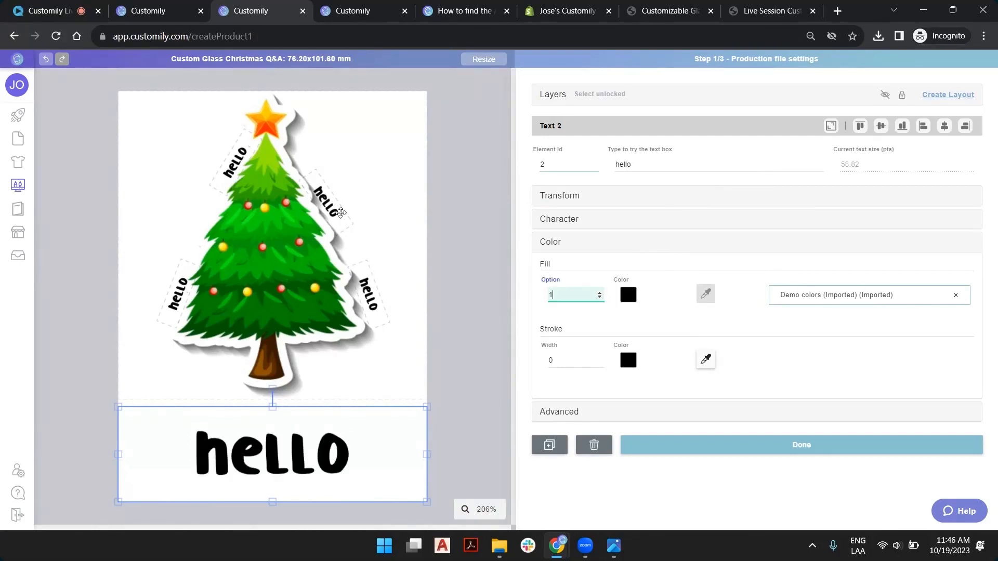
Link the Demo colors (Imported) (Imported) library to the fill of the four small name texts around the tree and deselect them
{"action": "left_click", "coordinate": [847, 297]}
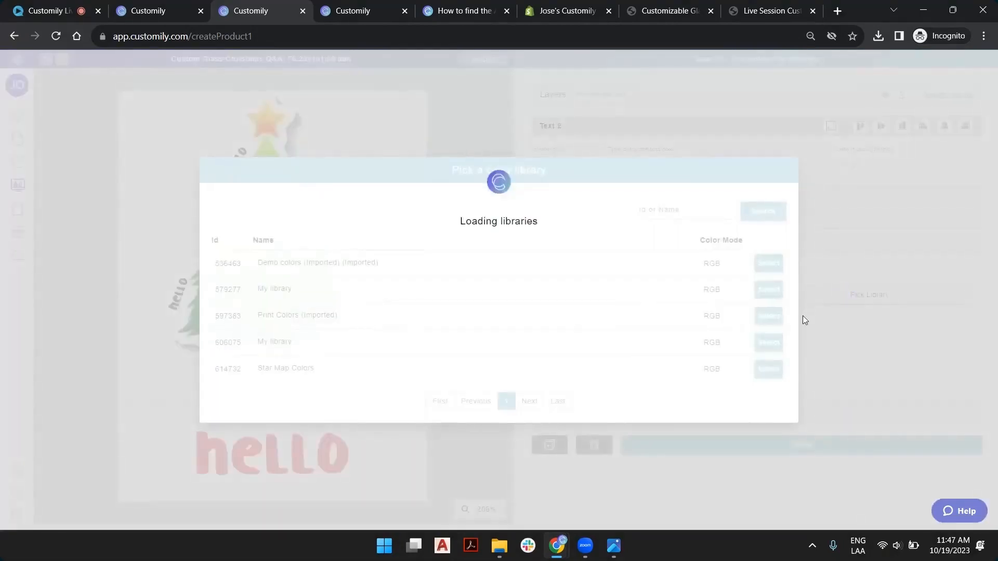
{"action": "left_click", "coordinate": [769, 263]}
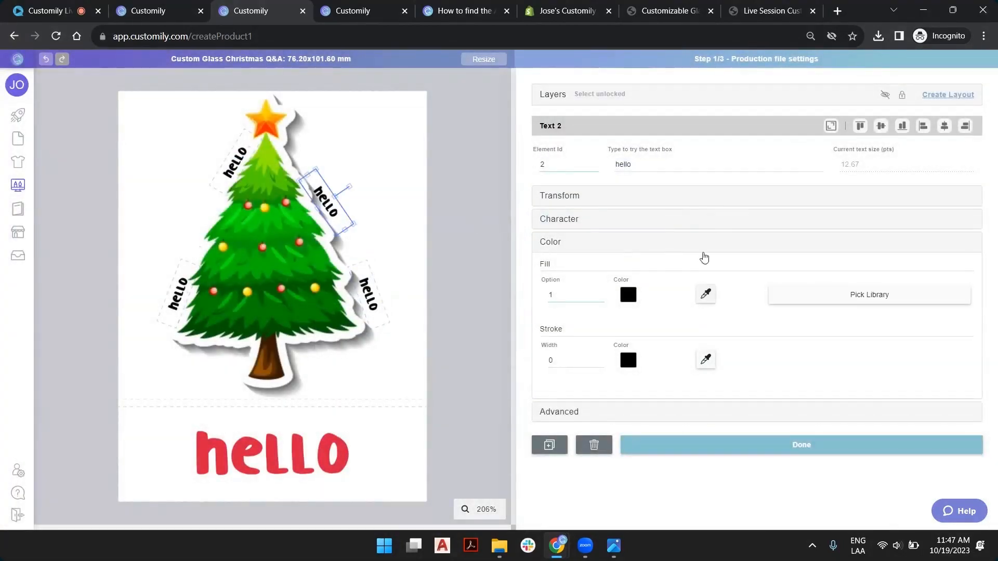
{"action": "left_click", "coordinate": [841, 296]}
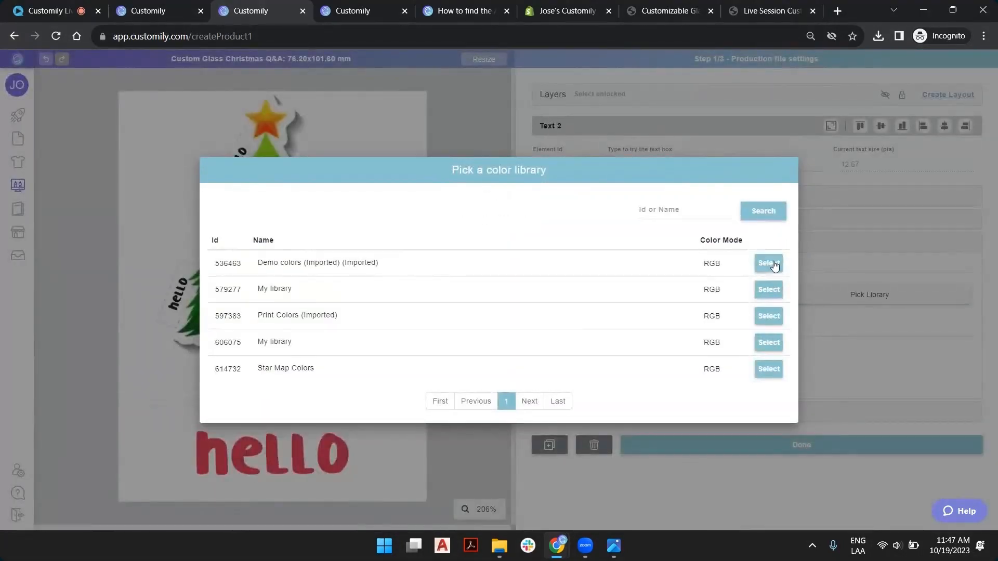
{"action": "left_click", "coordinate": [774, 265]}
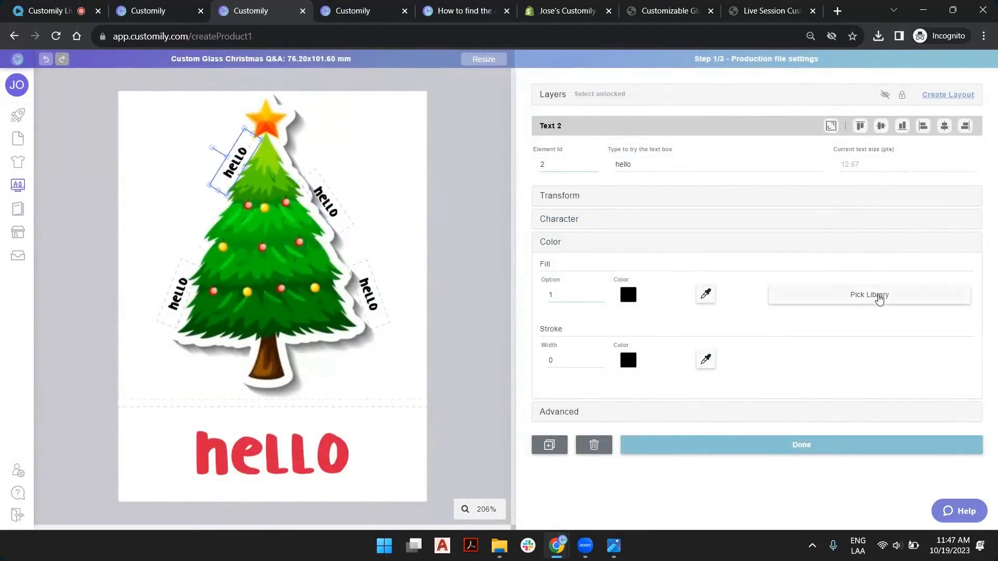
{"action": "left_click", "coordinate": [878, 299]}
{"action": "left_click", "coordinate": [771, 263]}
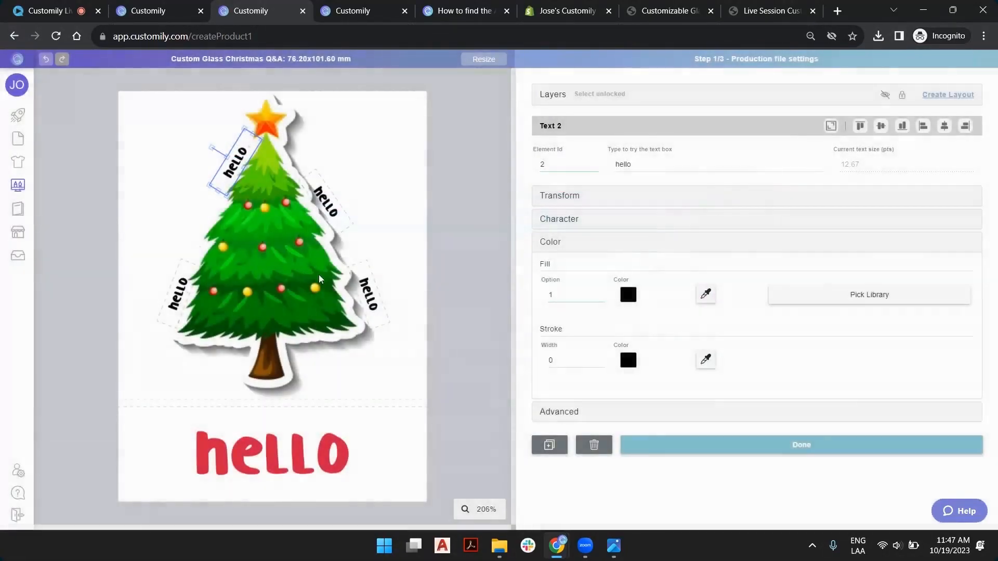
{"action": "left_click", "coordinate": [844, 293]}
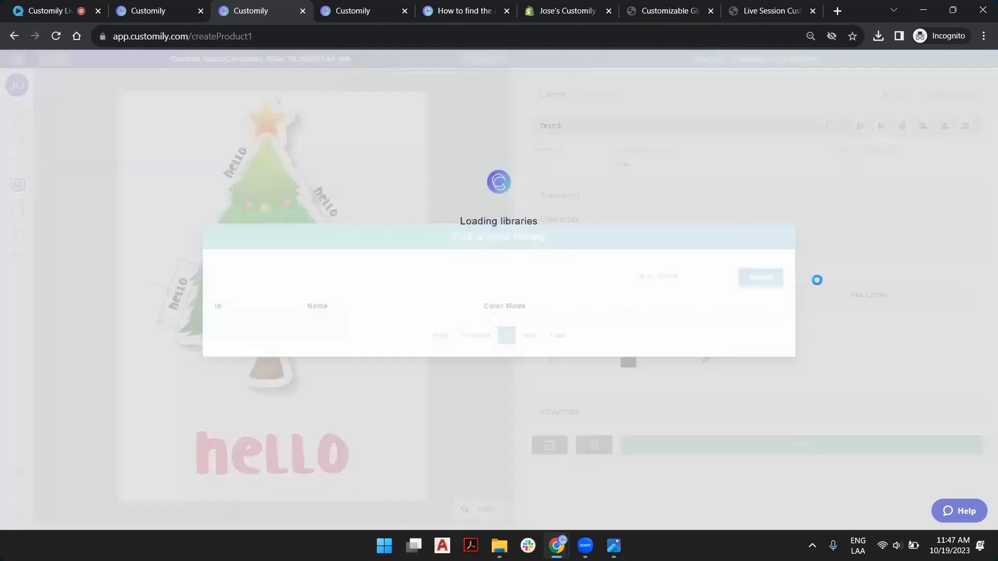
{"action": "left_click", "coordinate": [769, 263]}
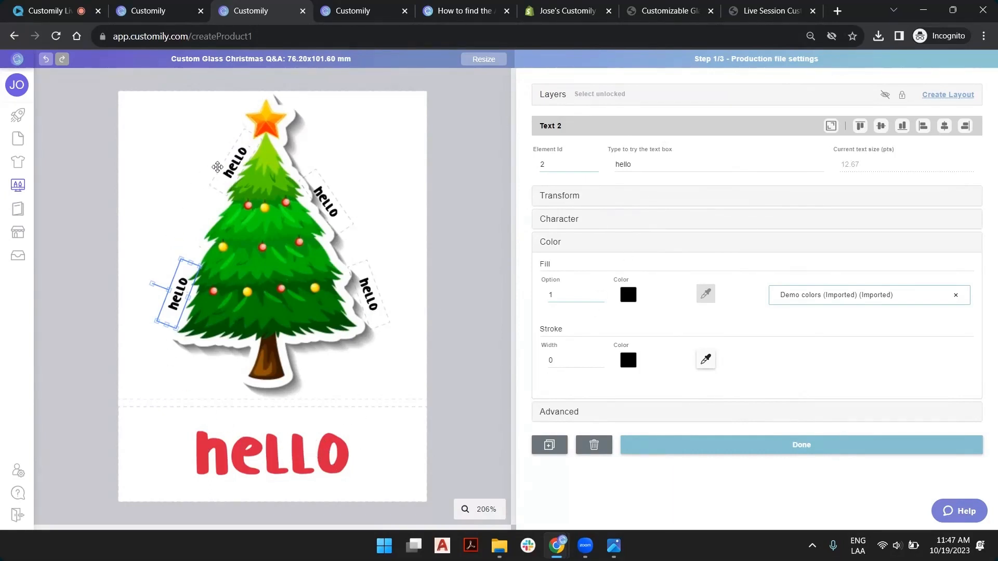
{"action": "left_click", "coordinate": [494, 206]}
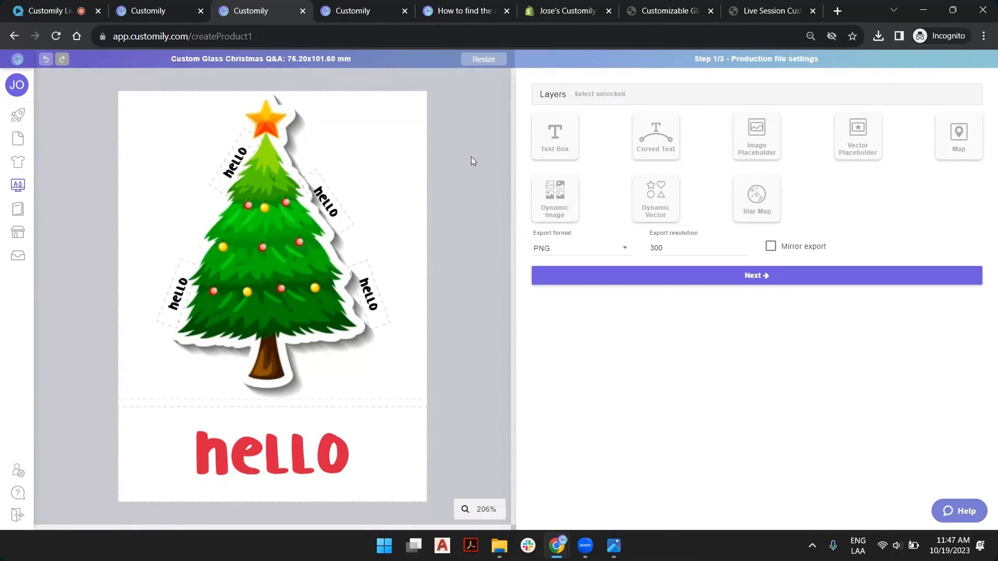
Add a dynamic image in the canvas's upper-right area and upload Round Star.png from the Characters folder as its option 2
{"action": "left_click", "coordinate": [569, 203]}
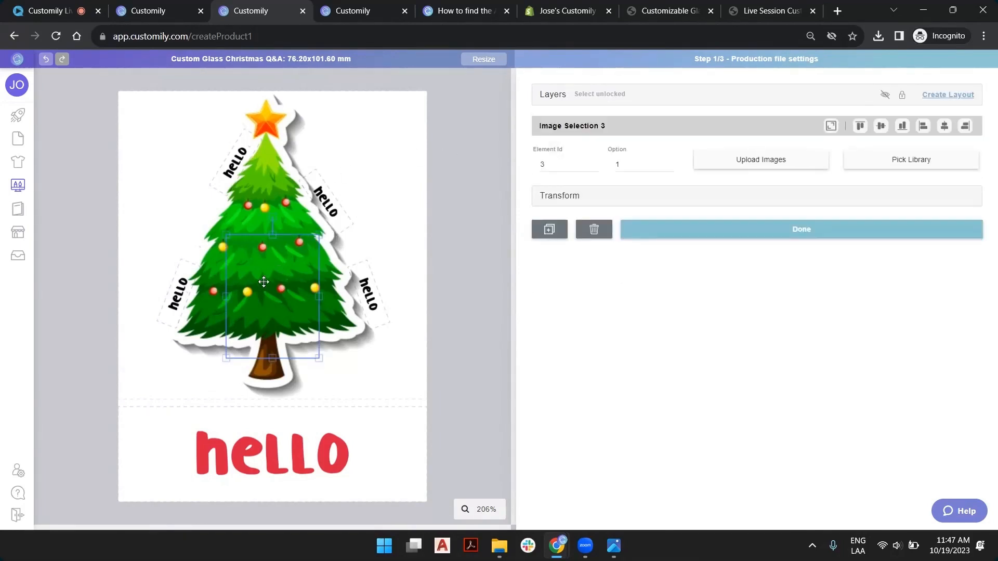
{"action": "left_click_drag", "start_coordinate": [263, 281], "coordinate": [359, 155]}
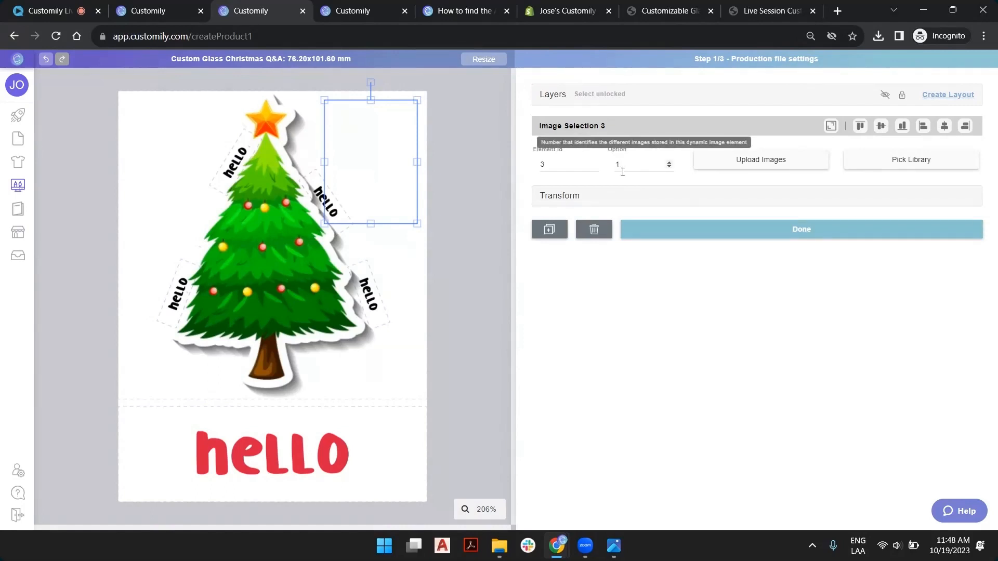
{"action": "left_click", "coordinate": [619, 166]}
{"action": "type", "text": "1"}
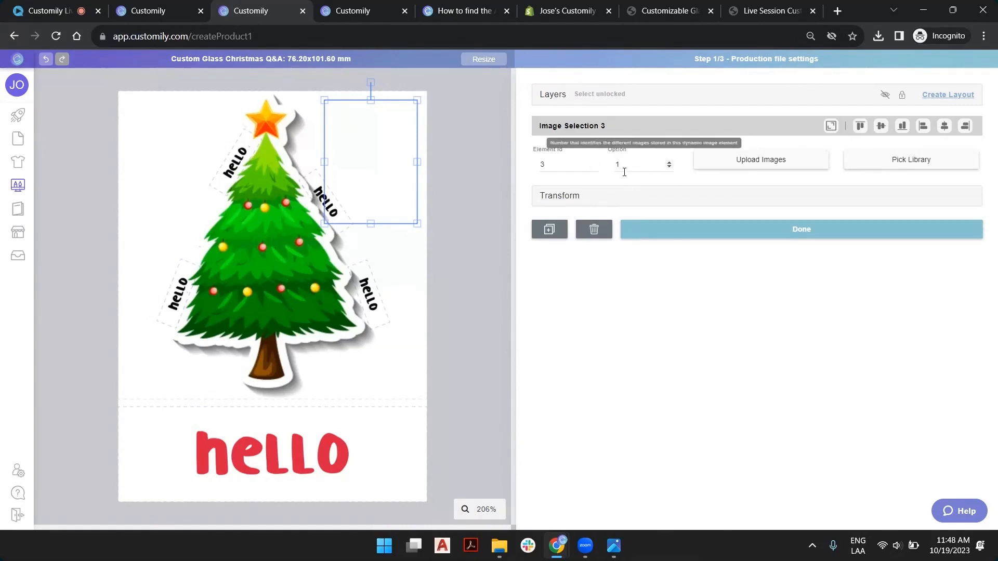
{"action": "left_click", "coordinate": [624, 165]}
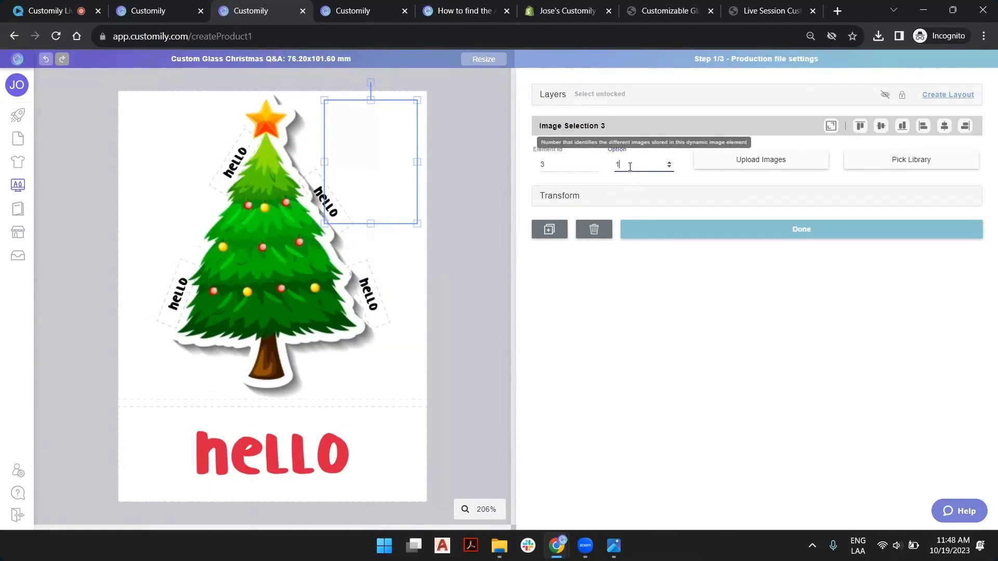
{"action": "left_click", "coordinate": [668, 164]}
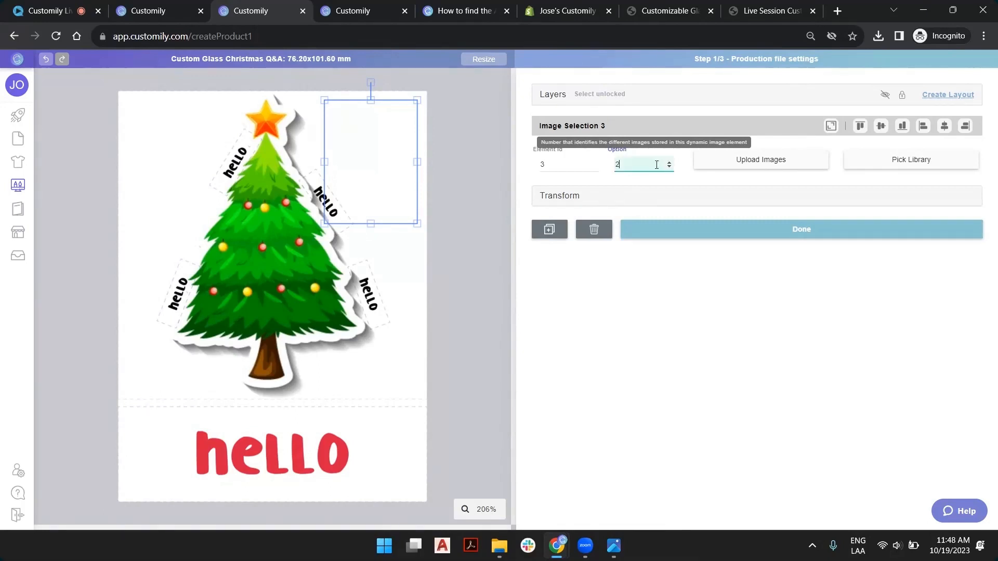
{"action": "left_click", "coordinate": [738, 165]}
{"action": "double_click", "coordinate": [211, 109]}
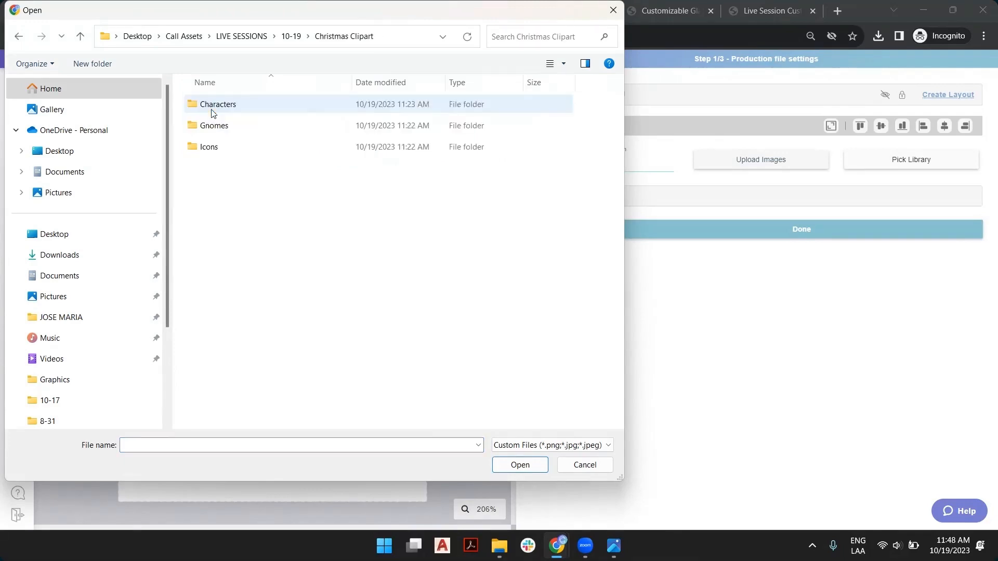
{"action": "double_click", "coordinate": [216, 106]}
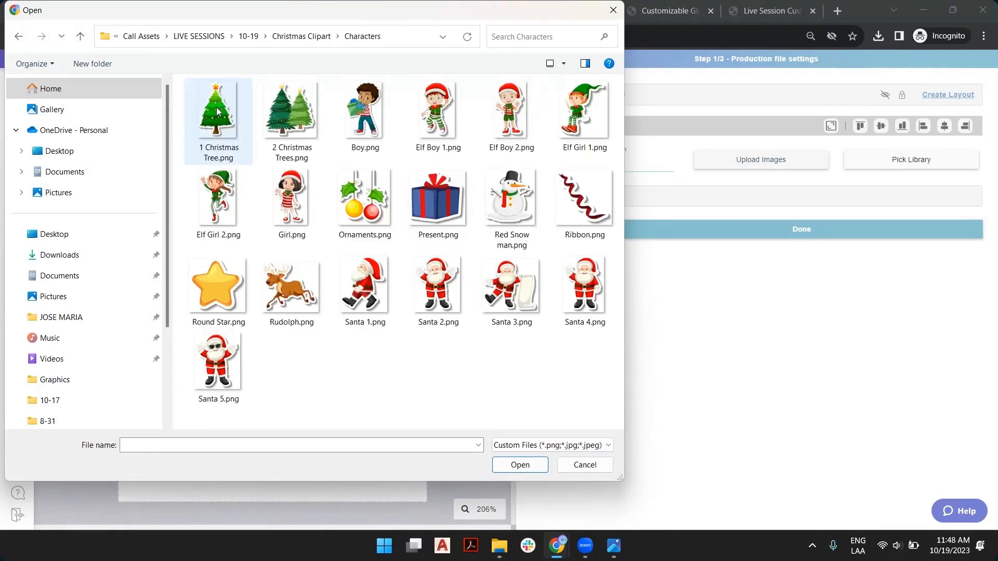
{"action": "double_click", "coordinate": [217, 286]}
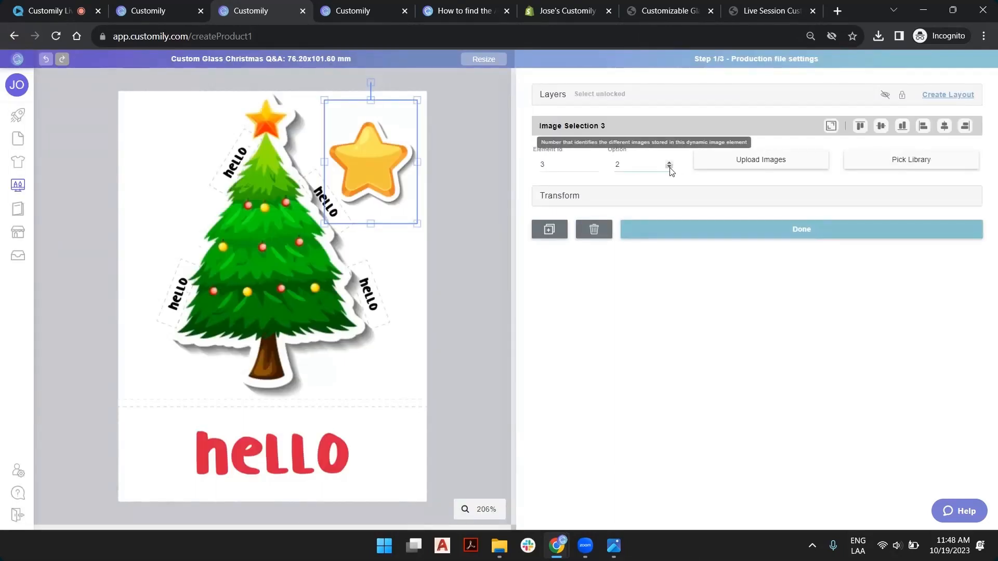
{"action": "left_click", "coordinate": [669, 167]}
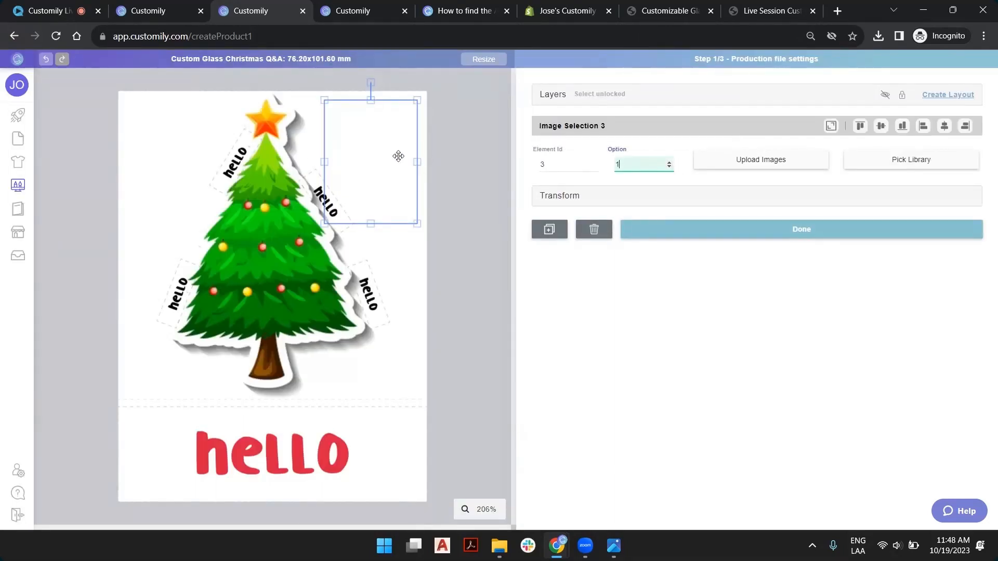
{"action": "left_click", "coordinate": [668, 163]}
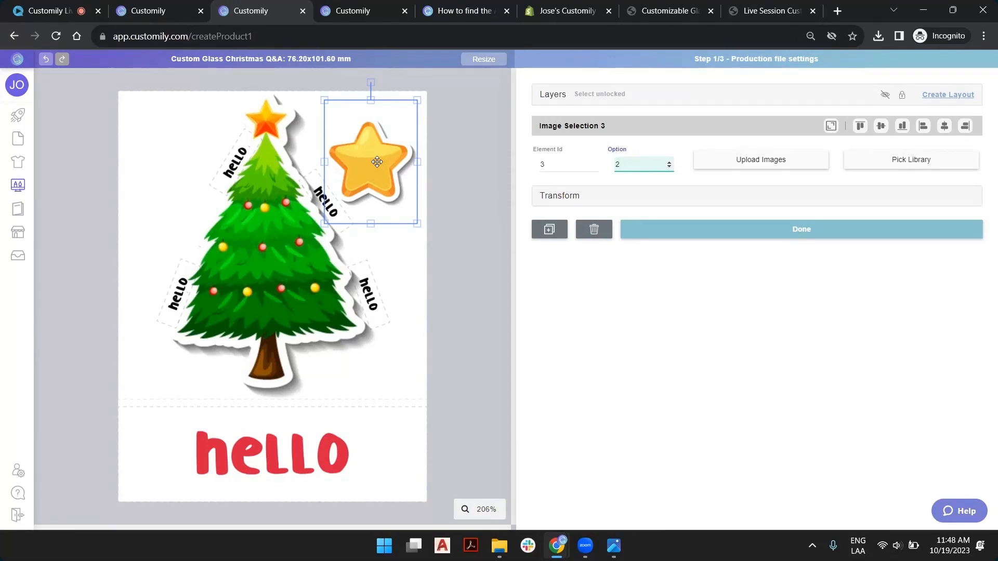
Shrink and rotate the star image onto the tree's upper-right edge above the name text, and rename its layer Star
{"action": "left_click_drag", "start_coordinate": [417, 100], "coordinate": [325, 141]}
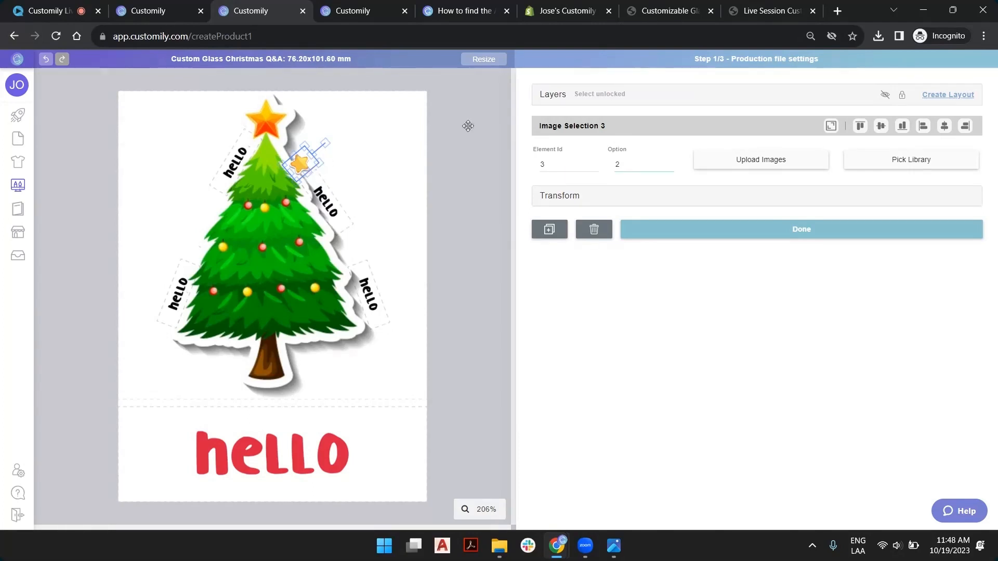
{"action": "left_click", "coordinate": [551, 95]}
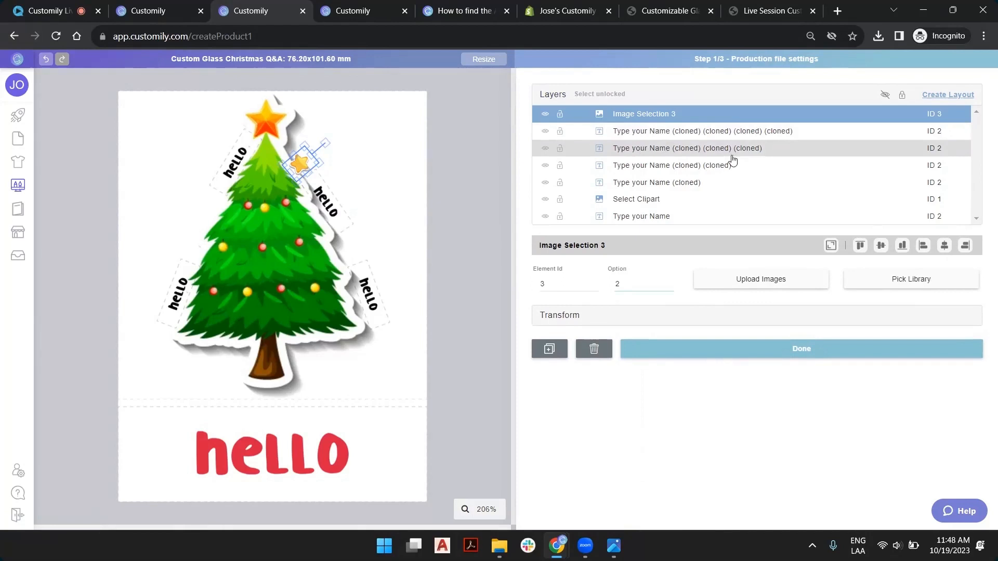
{"action": "double_click", "coordinate": [659, 115]}
{"action": "type", "text": "Star"}
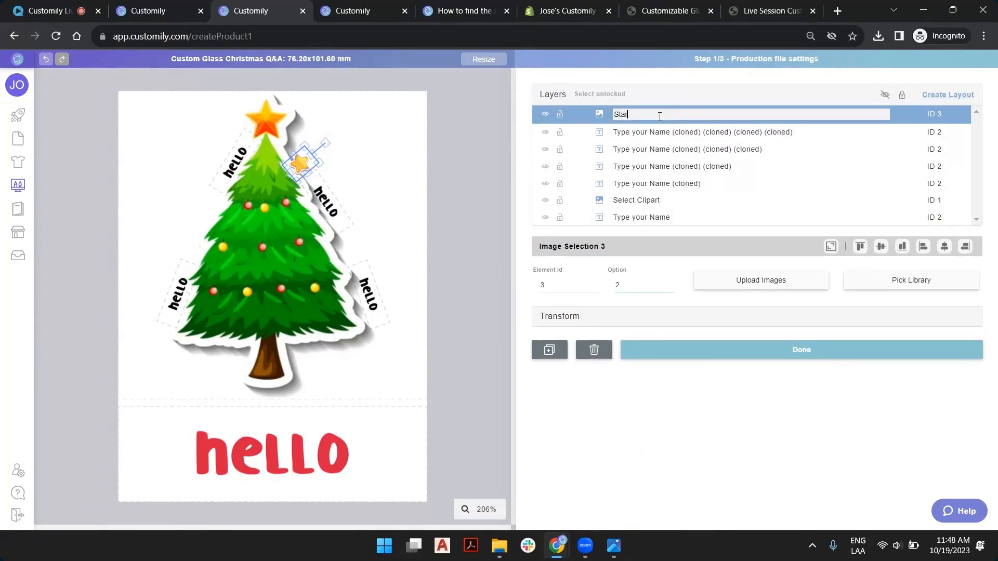
{"action": "key", "text": "Return"}
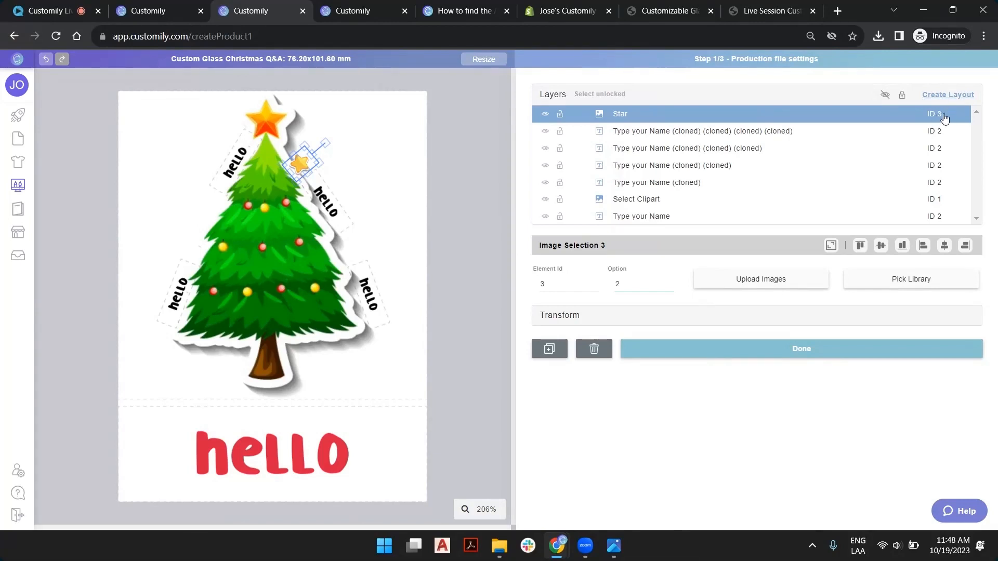
Clone the star three times and place the copies between the right-side names, at the tree's lower-left corner, and below the upper-left name
{"action": "left_click", "coordinate": [550, 349]}
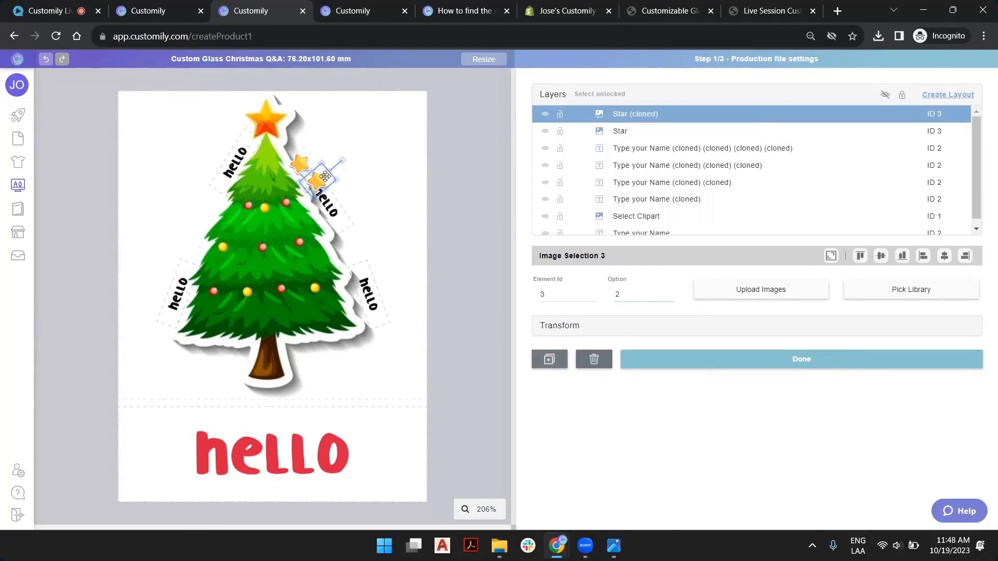
{"action": "mouse_move", "coordinate": [301, 165]}
{"action": "left_mouse_down"}
{"action": "mouse_move", "coordinate": [354, 250]}
{"action": "mouse_move", "coordinate": [383, 238]}
{"action": "left_mouse_up"}
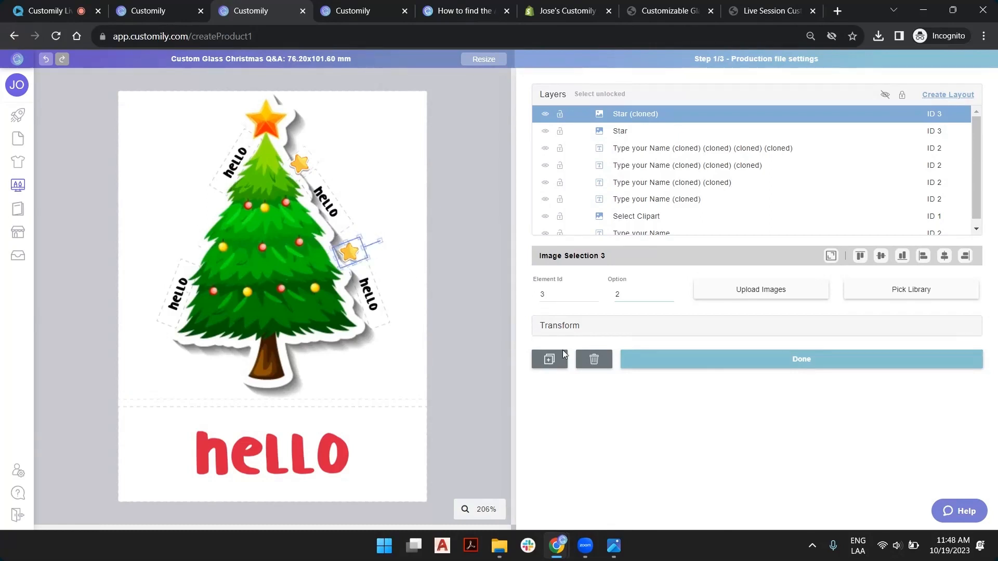
{"action": "left_click", "coordinate": [549, 359]}
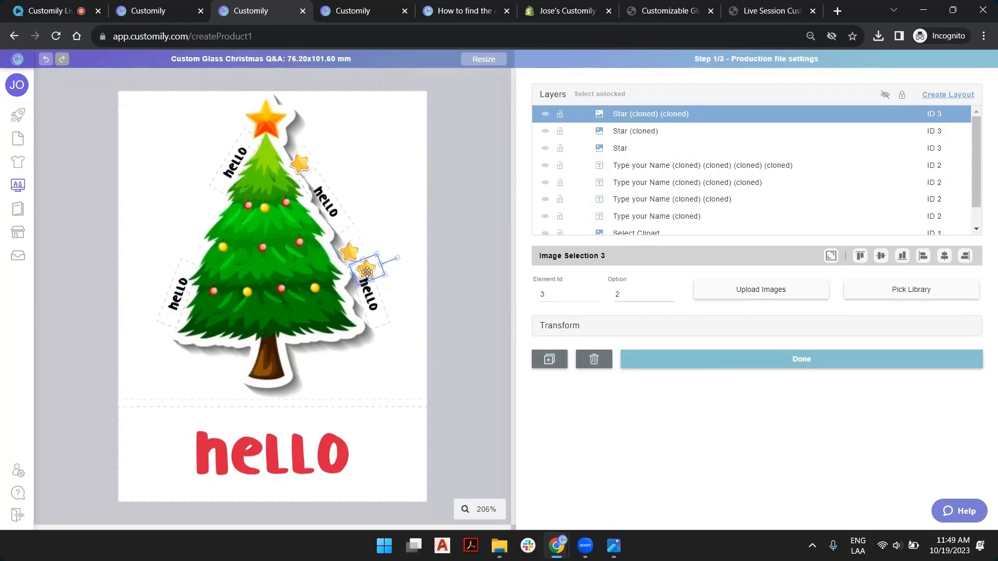
{"action": "mouse_move", "coordinate": [364, 265]}
{"action": "left_mouse_down"}
{"action": "mouse_move", "coordinate": [156, 333]}
{"action": "mouse_move", "coordinate": [151, 289]}
{"action": "mouse_move", "coordinate": [109, 309]}
{"action": "mouse_move", "coordinate": [130, 315]}
{"action": "left_mouse_up"}
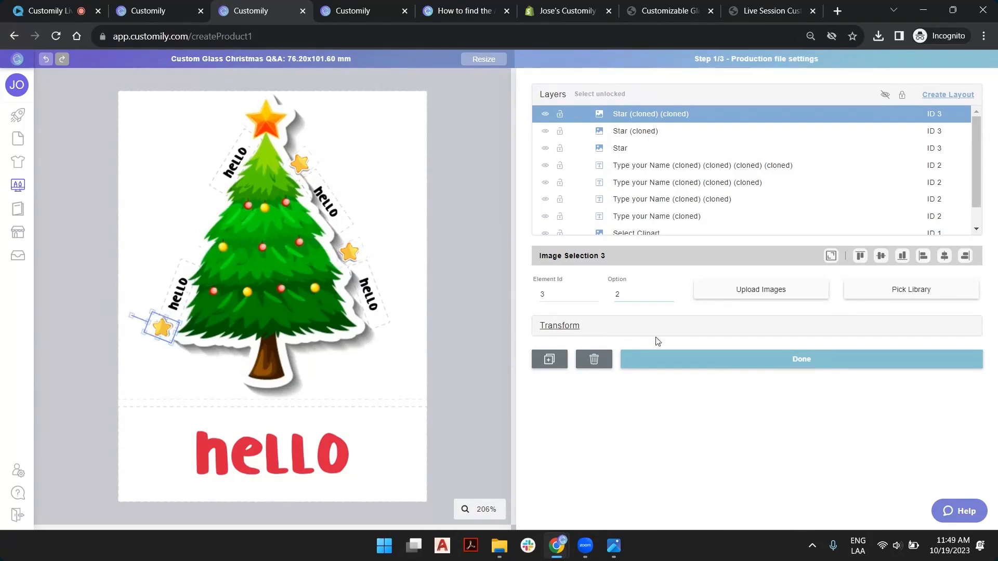
{"action": "left_click", "coordinate": [549, 359]}
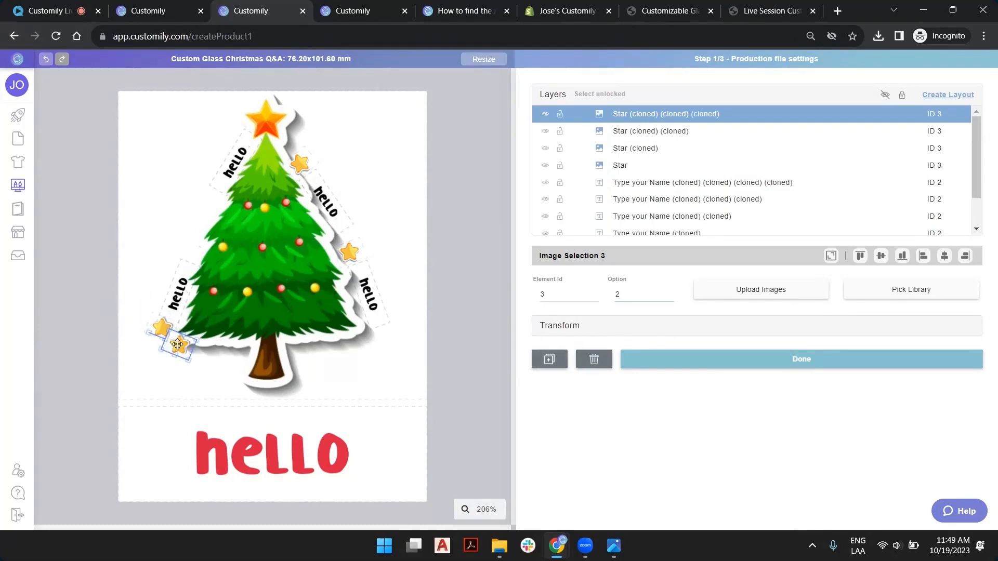
{"action": "mouse_move", "coordinate": [165, 328]}
{"action": "left_mouse_down"}
{"action": "mouse_move", "coordinate": [199, 207]}
{"action": "mouse_move", "coordinate": [212, 202]}
{"action": "mouse_move", "coordinate": [184, 182]}
{"action": "left_mouse_up"}
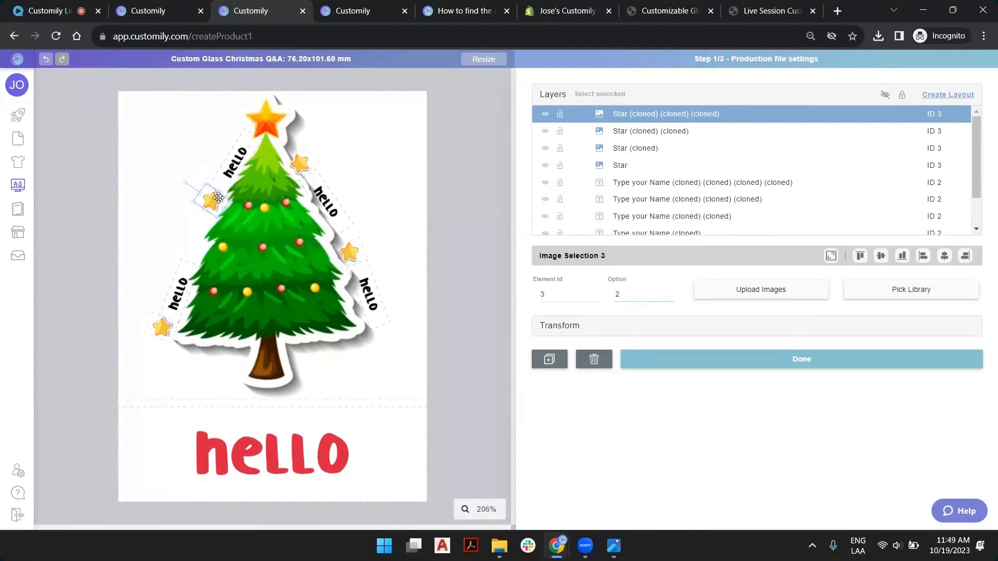
{"action": "left_click", "coordinate": [368, 165]}
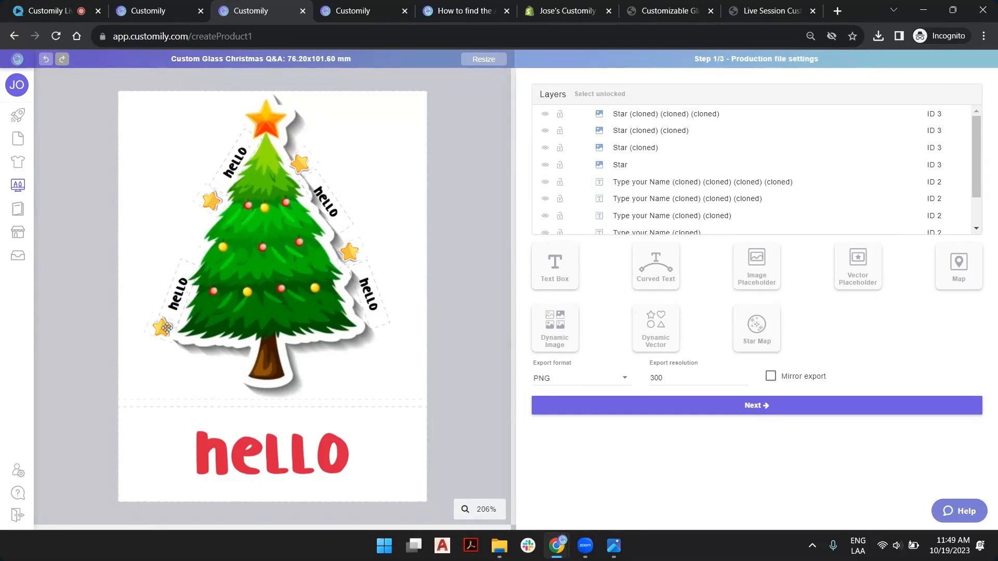
Proceed to the preview settings and reset the preview so all personalizable elements are brought in fresh
{"action": "left_click", "coordinate": [767, 414]}
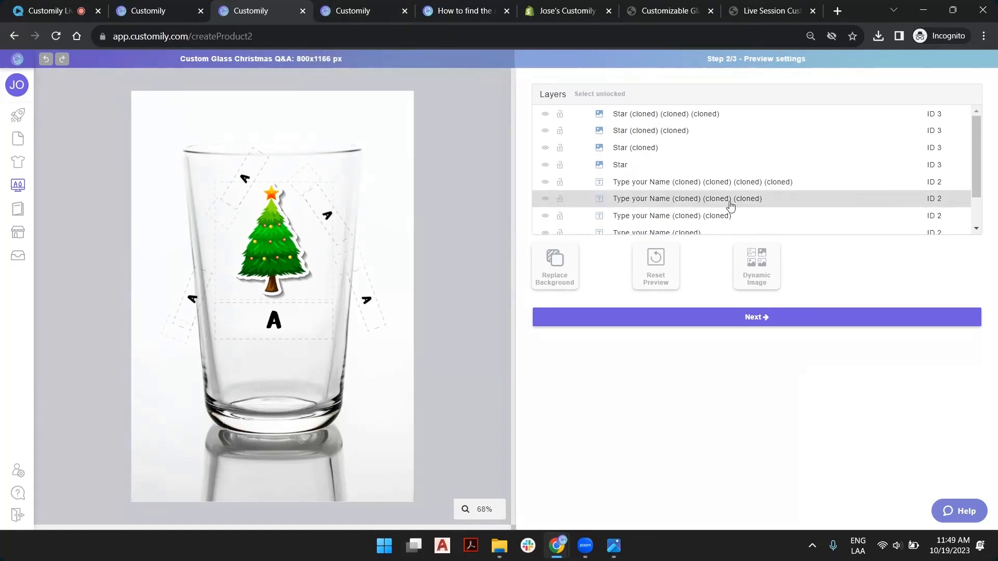
{"action": "scroll", "coordinate": [717, 195], "scroll_direction": "down", "scroll_amount": 1}
{"action": "scroll", "coordinate": [675, 213], "scroll_direction": "down", "scroll_amount": 1}
{"action": "scroll", "coordinate": [668, 218], "scroll_direction": "up", "scroll_amount": 3}
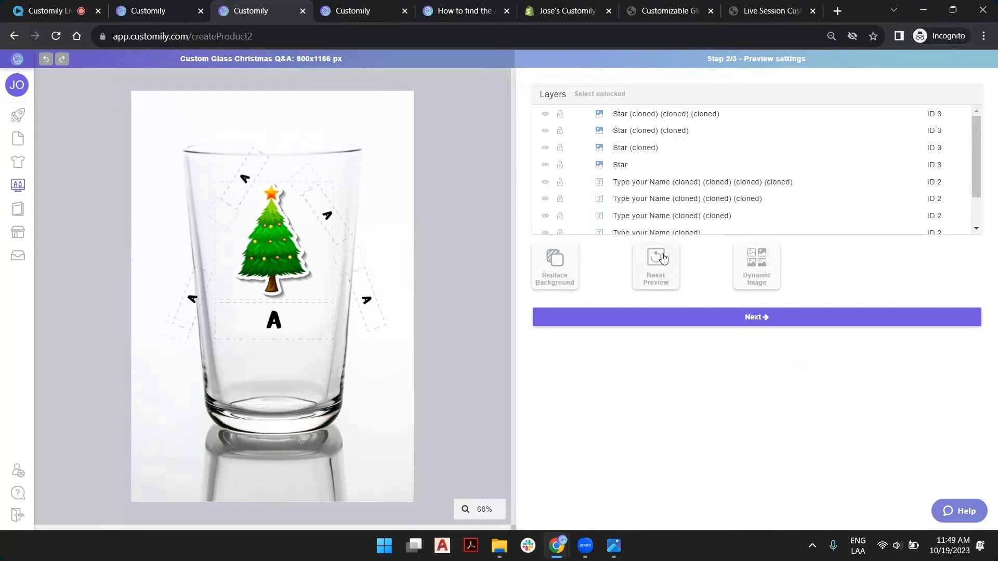
{"action": "left_click", "coordinate": [653, 260]}
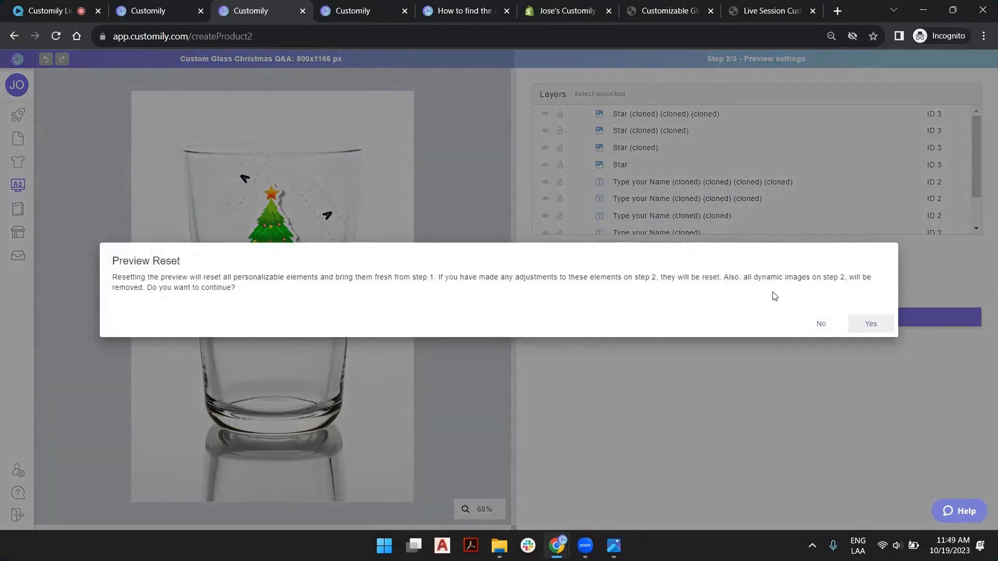
{"action": "left_click", "coordinate": [871, 324]}
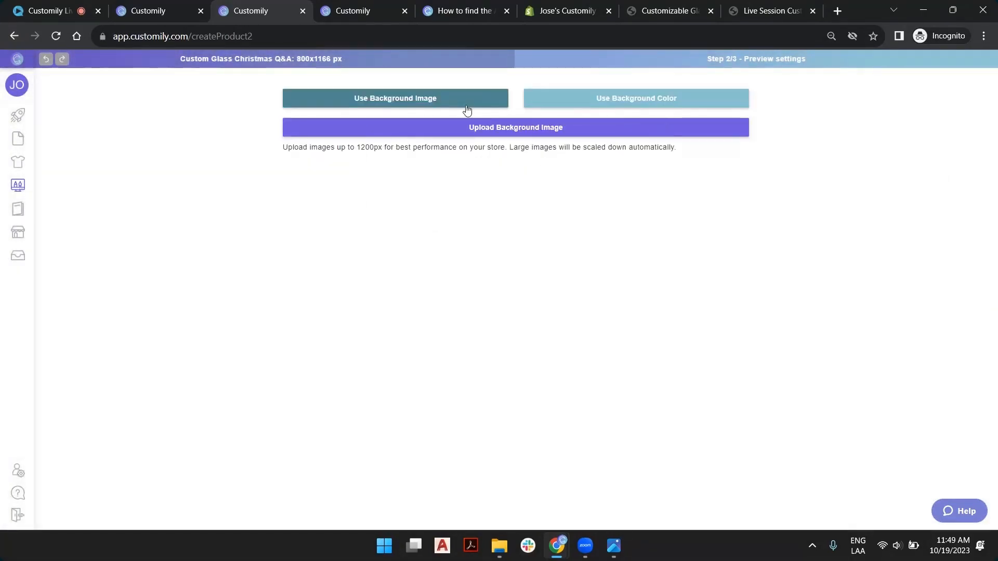
Upload the plain glass photo from the 10-19 folder as the preview's background image
{"action": "left_click", "coordinate": [482, 131]}
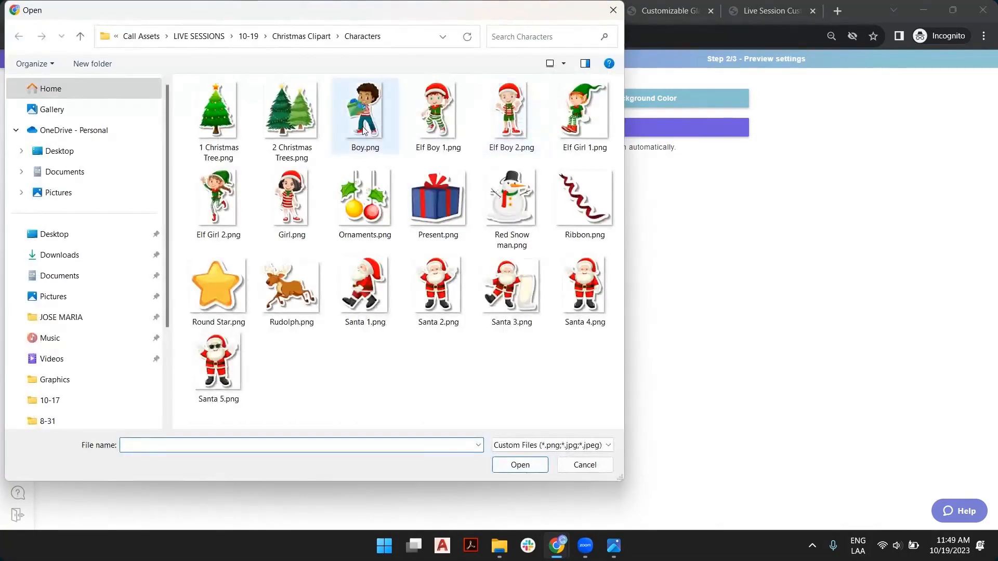
{"action": "left_click", "coordinate": [301, 37]}
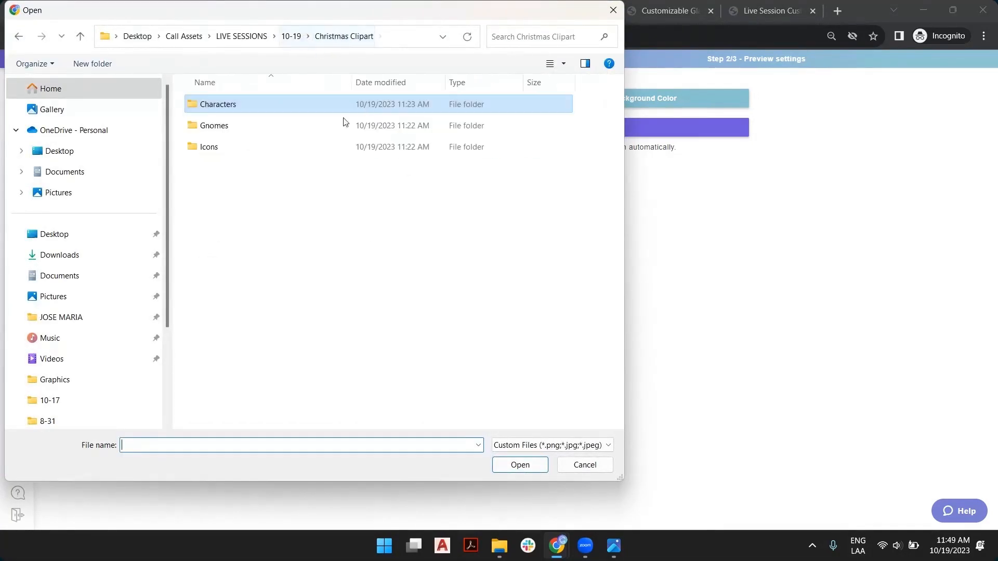
{"action": "left_click", "coordinate": [290, 37]}
{"action": "double_click", "coordinate": [280, 122]}
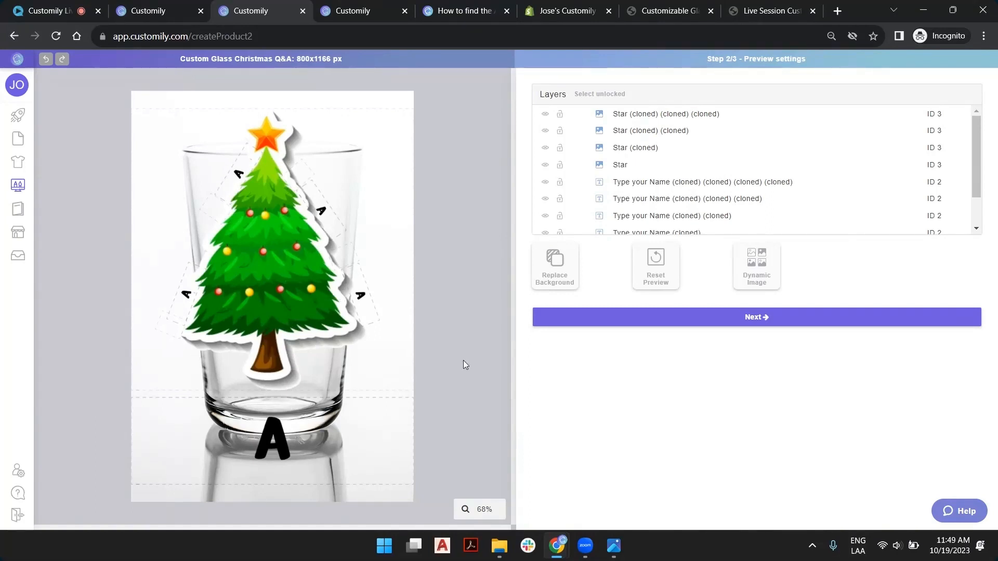
Add a dynamic image, upload the glass picture with the 3" by 4" red print-area guide, and fit it to the canvas
{"action": "left_click", "coordinate": [761, 275]}
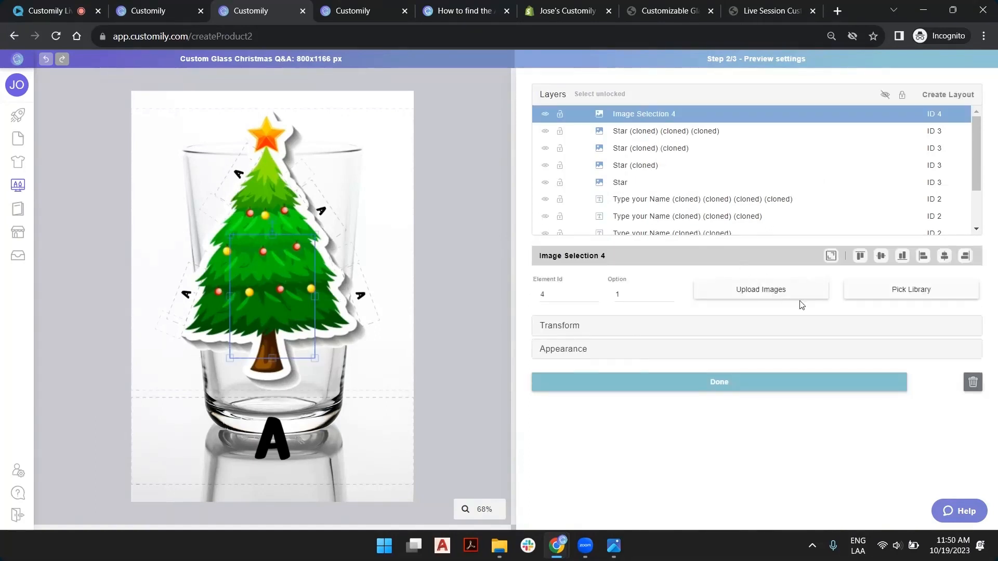
{"action": "left_click", "coordinate": [762, 289]}
{"action": "double_click", "coordinate": [366, 124]}
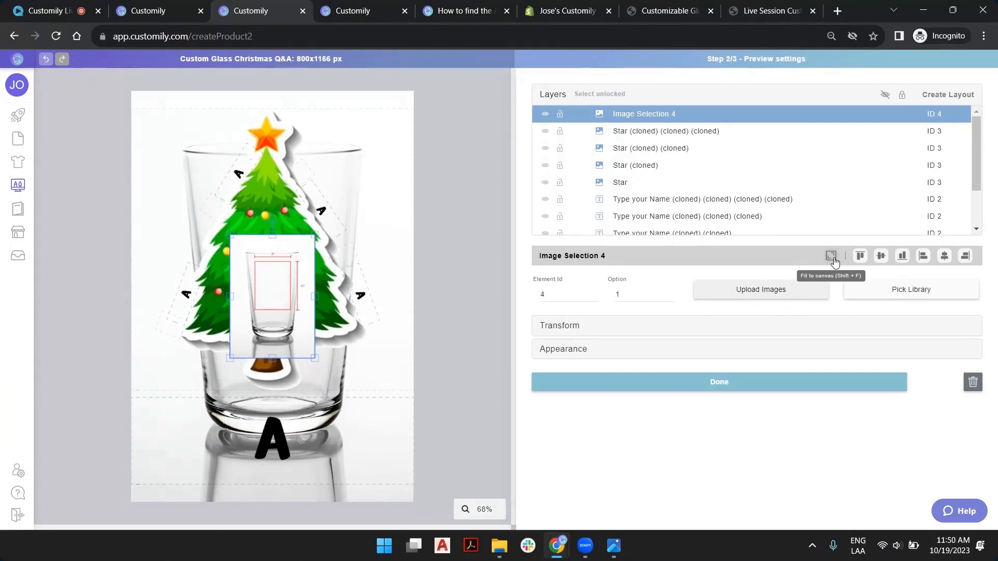
{"action": "left_click", "coordinate": [832, 257]}
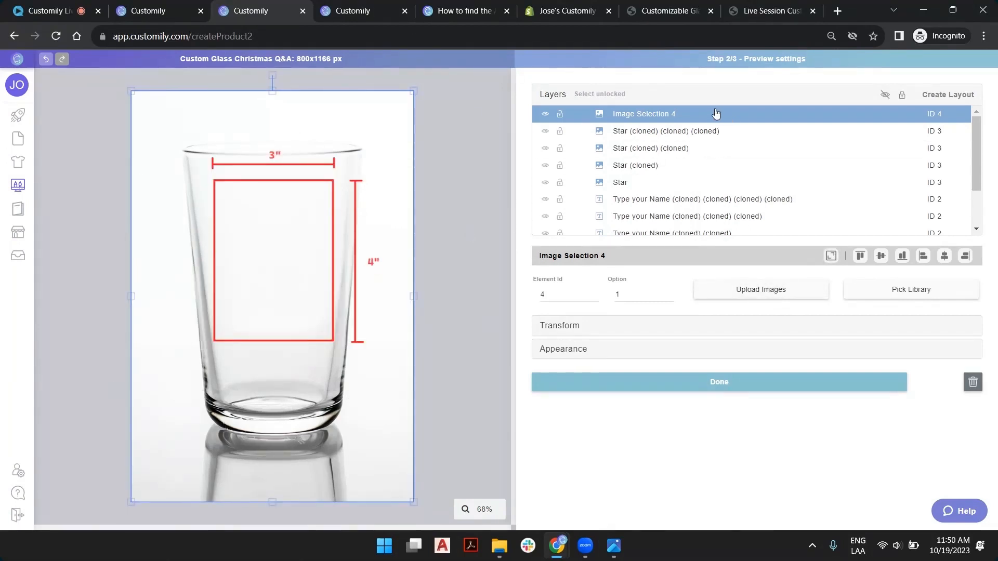
Move the print-area image layer beneath all other layers and rename it guide
{"action": "left_click_drag", "start_coordinate": [666, 116], "coordinate": [670, 230]}
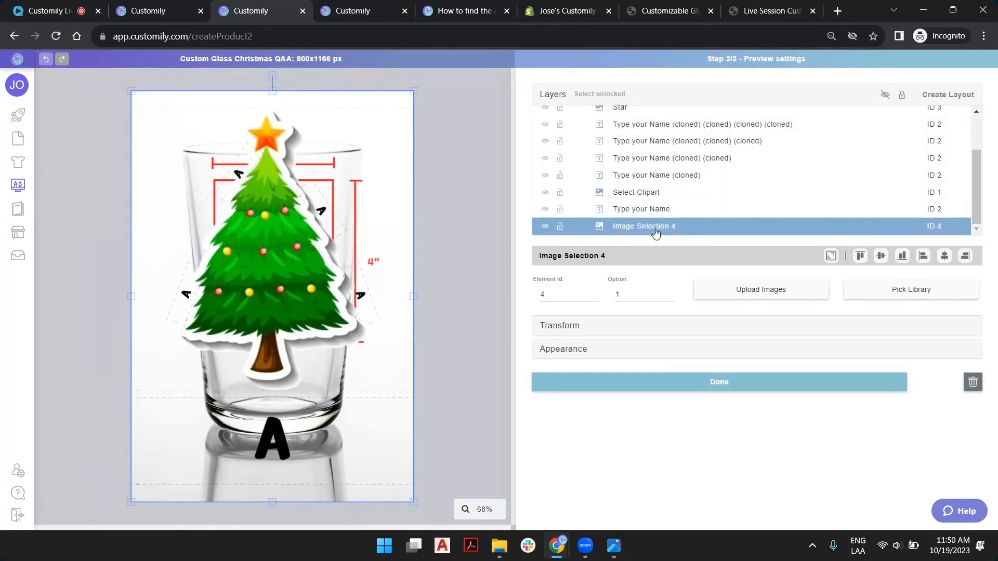
{"action": "double_click", "coordinate": [655, 228]}
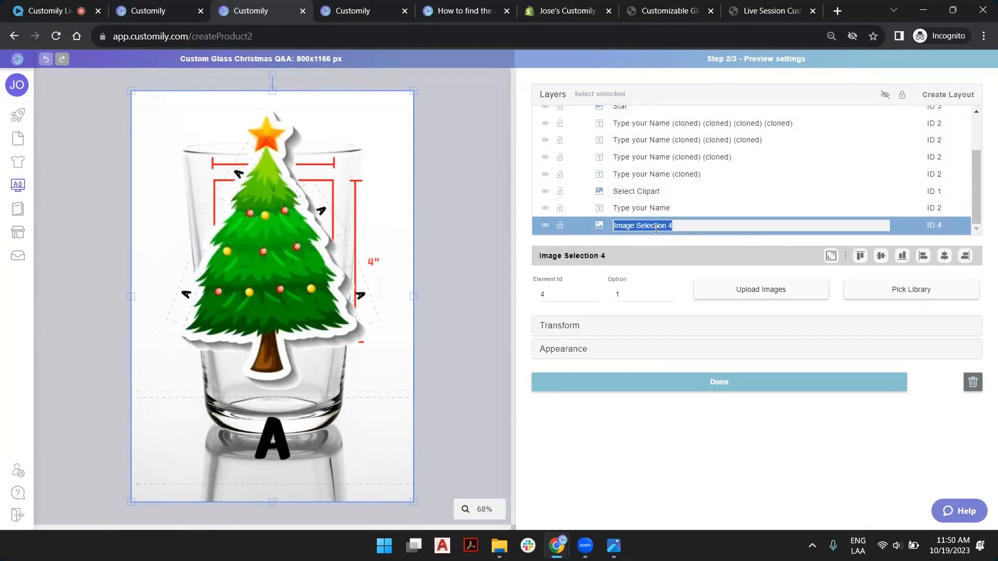
{"action": "type", "text": "guide"}
{"action": "key", "text": "Return"}
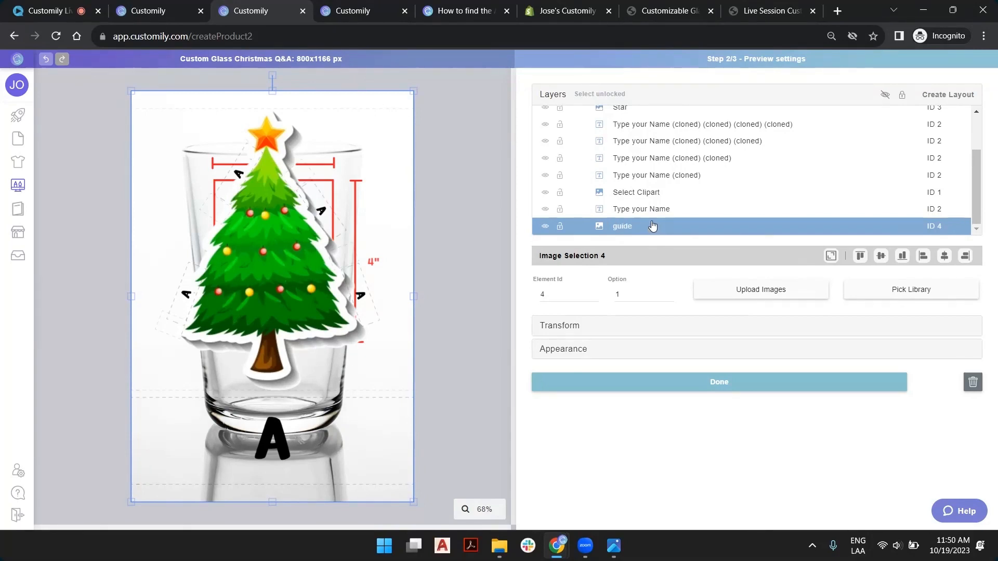
Scale and position all the star, name and clipart layers together inside the guide's red rectangle, and delete the guide layer
{"action": "left_click", "coordinate": [650, 212]}
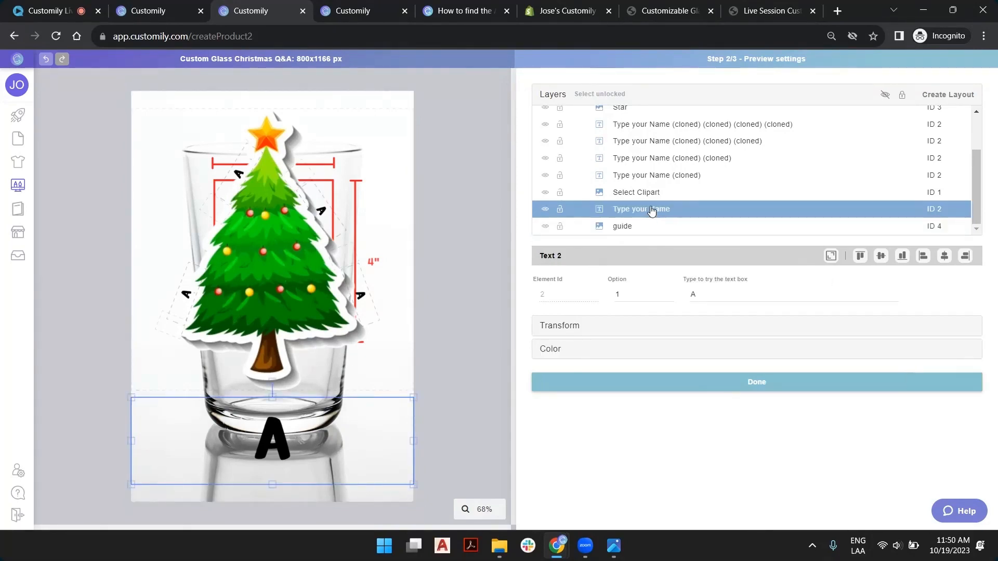
{"action": "scroll", "coordinate": [651, 210], "scroll_direction": "up", "scroll_amount": 2}
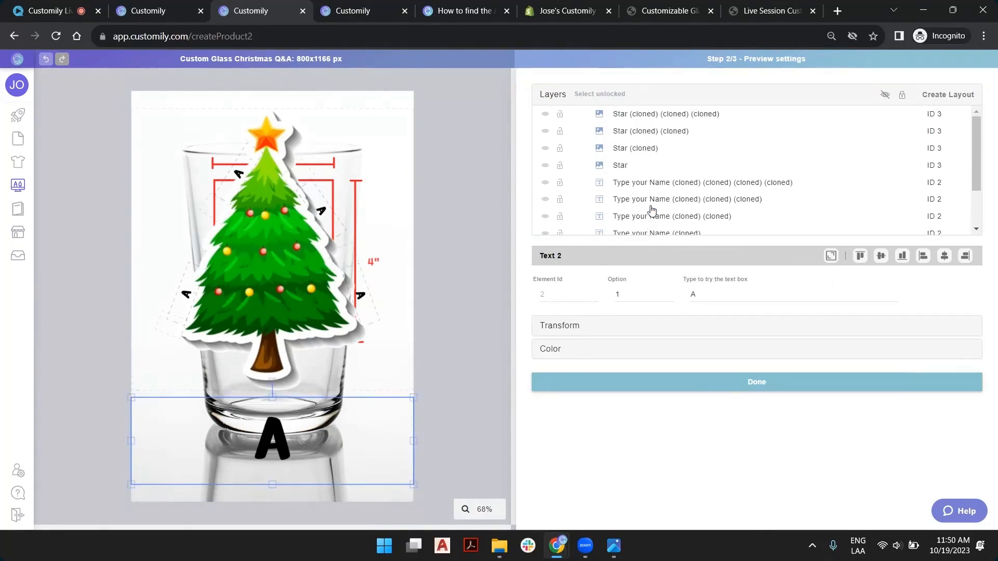
{"action": "left_click", "coordinate": [652, 118], "text": "shift"}
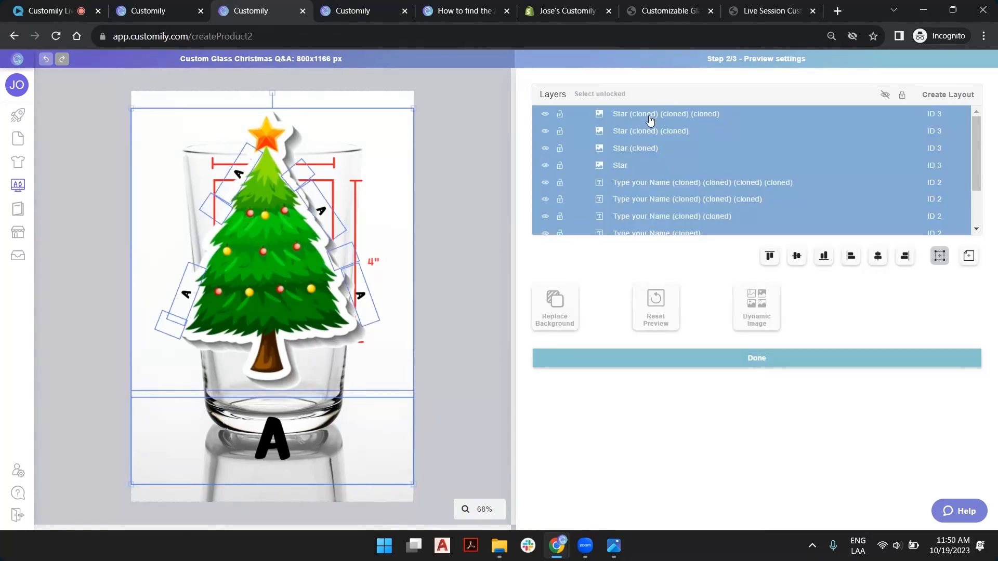
{"action": "scroll", "coordinate": [649, 120], "scroll_direction": "down", "scroll_amount": 2}
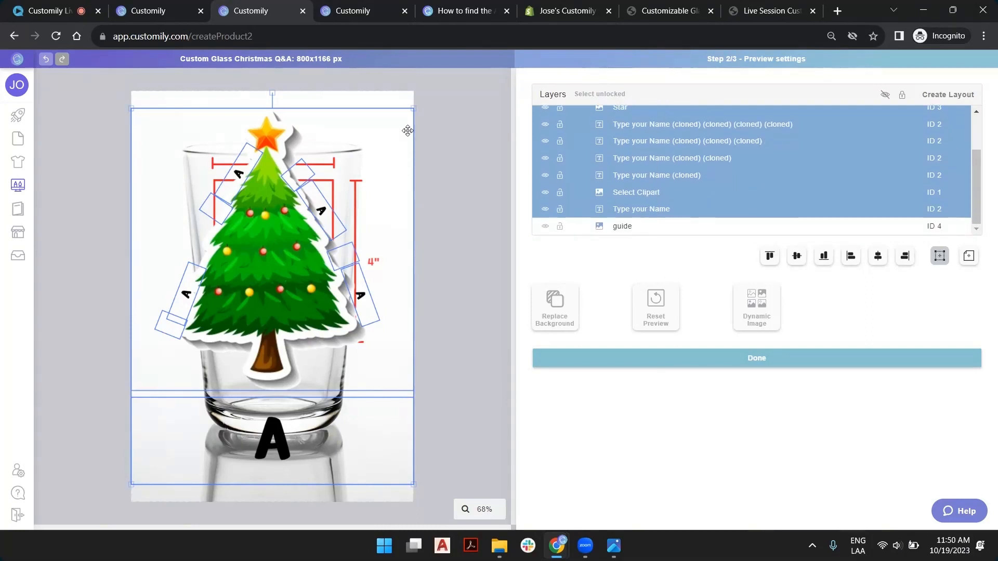
{"action": "left_click_drag", "start_coordinate": [413, 111], "coordinate": [317, 200]}
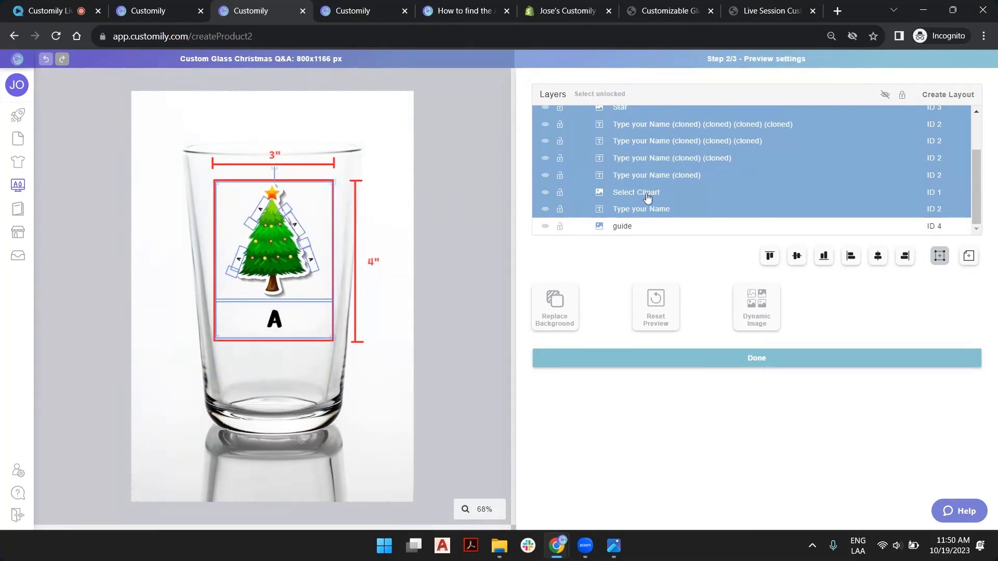
{"action": "left_click", "coordinate": [656, 227]}
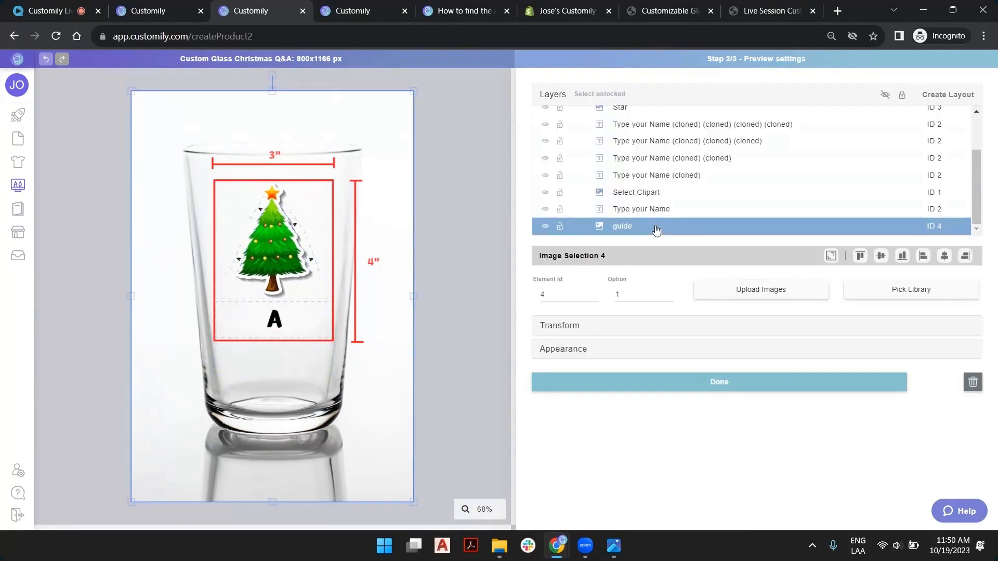
{"action": "left_click", "coordinate": [973, 382]}
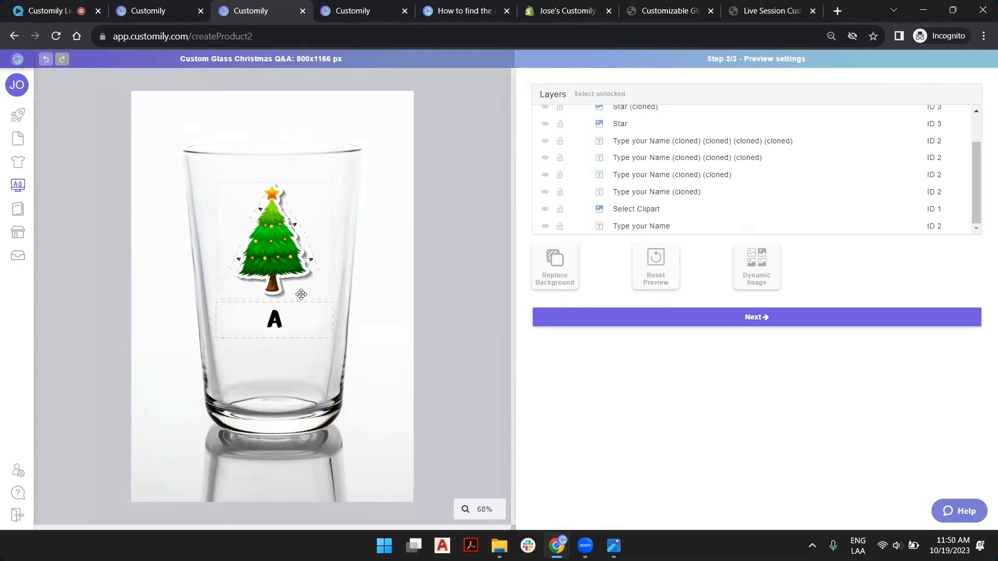
Proceed to the template review, check the tree clipart in the production file and preview, and save the template
{"action": "left_click", "coordinate": [581, 315]}
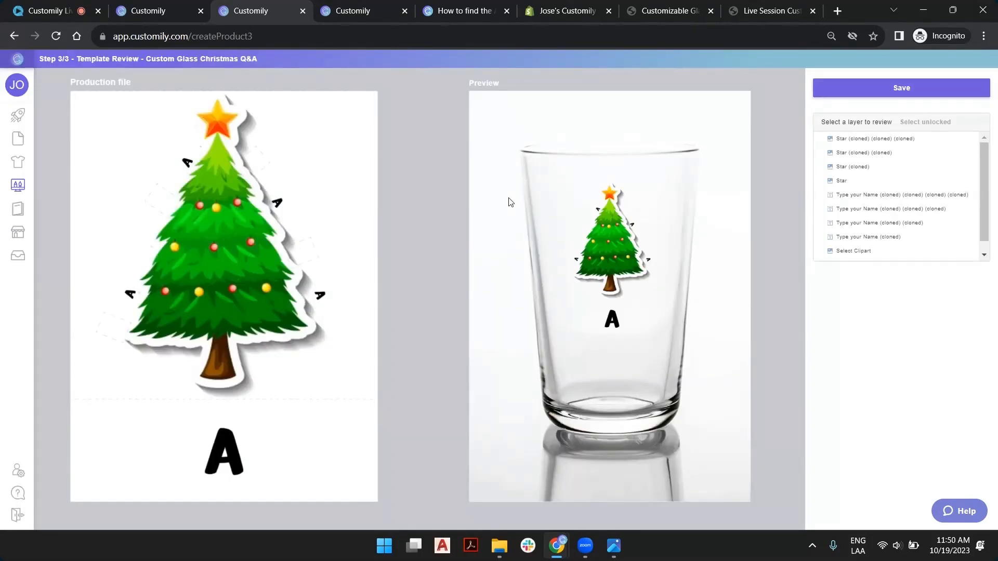
{"action": "left_click", "coordinate": [617, 247]}
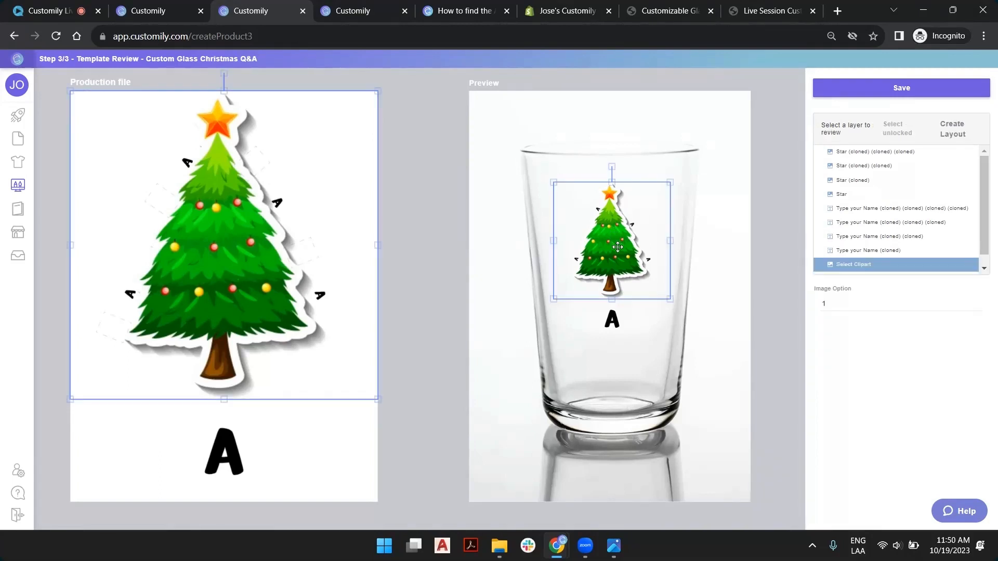
{"action": "left_click", "coordinate": [459, 194]}
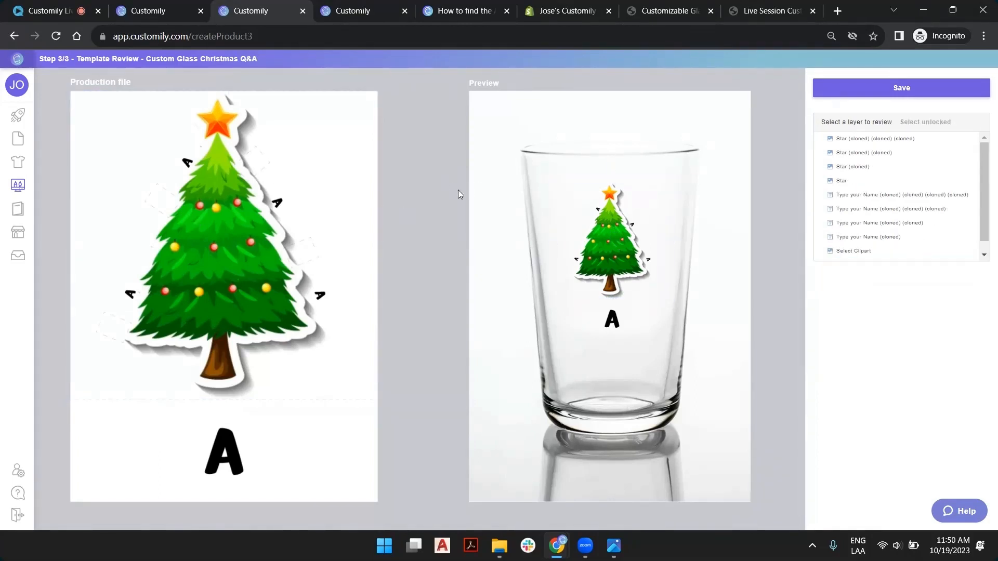
{"action": "left_click", "coordinate": [872, 89]}
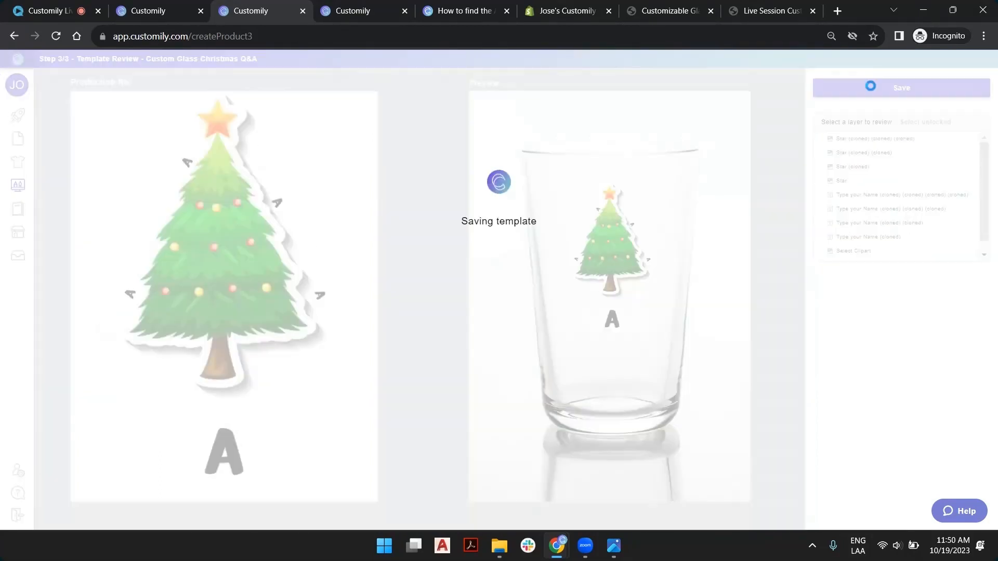
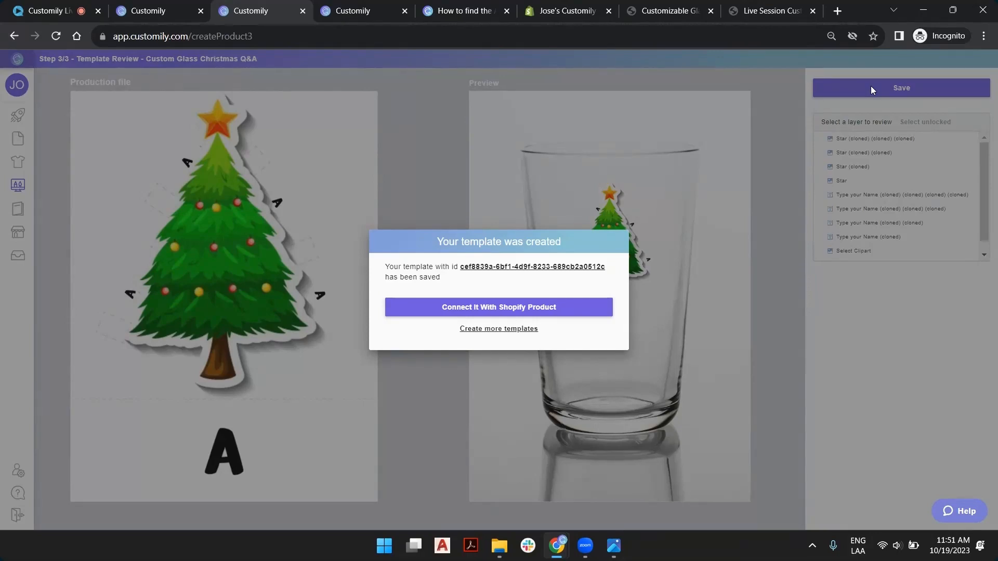
Connect the saved template with Shopify, filter to products linked to Customily, search for "glass" and open Live Session Customizable Glass - Christmas Edition
{"action": "left_click", "coordinate": [516, 308]}
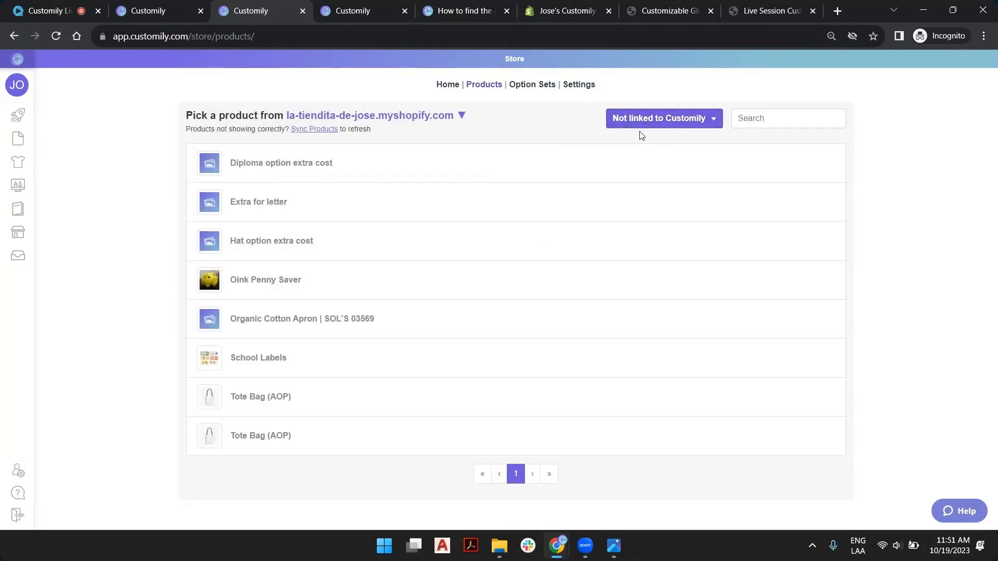
{"action": "left_click", "coordinate": [696, 126]}
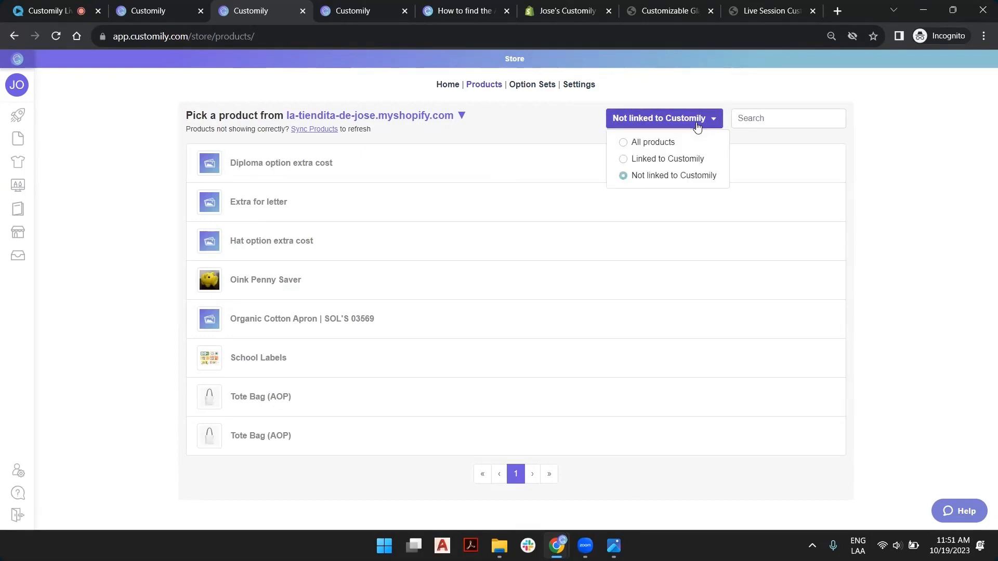
{"action": "left_click", "coordinate": [675, 160]}
{"action": "left_click", "coordinate": [753, 119]}
{"action": "type", "text": "g"}
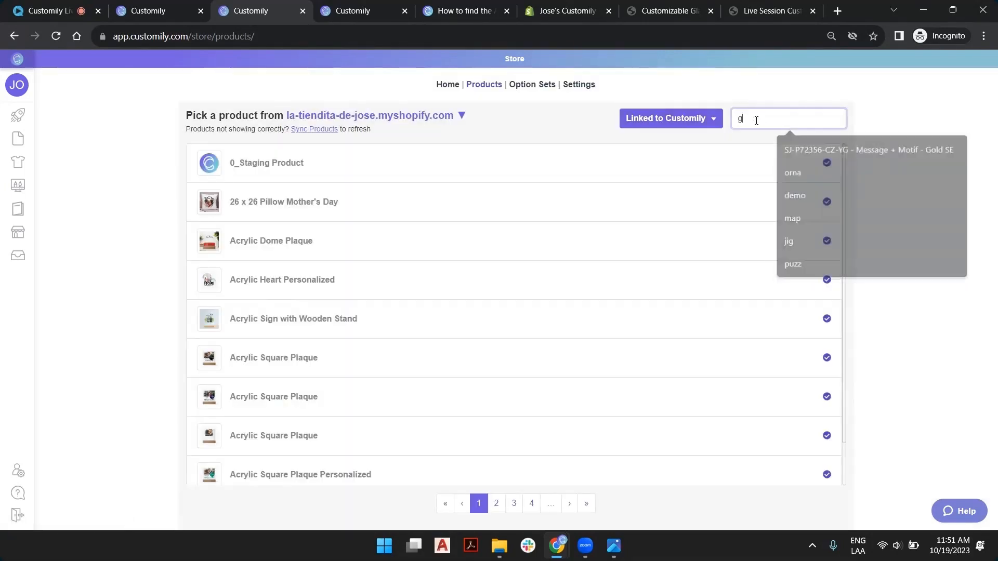
{"action": "type", "text": "lass"}
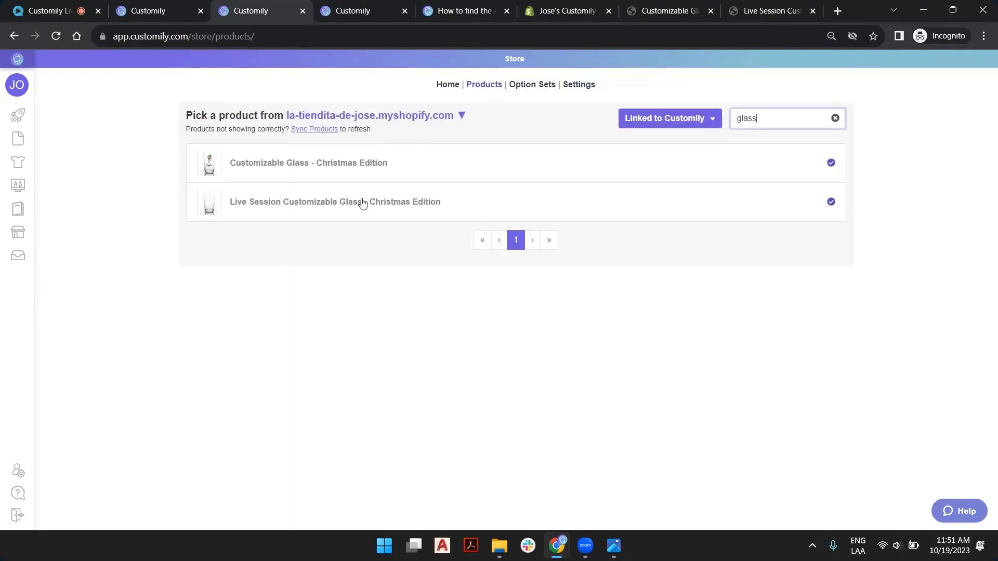
{"action": "left_click", "coordinate": [338, 204]}
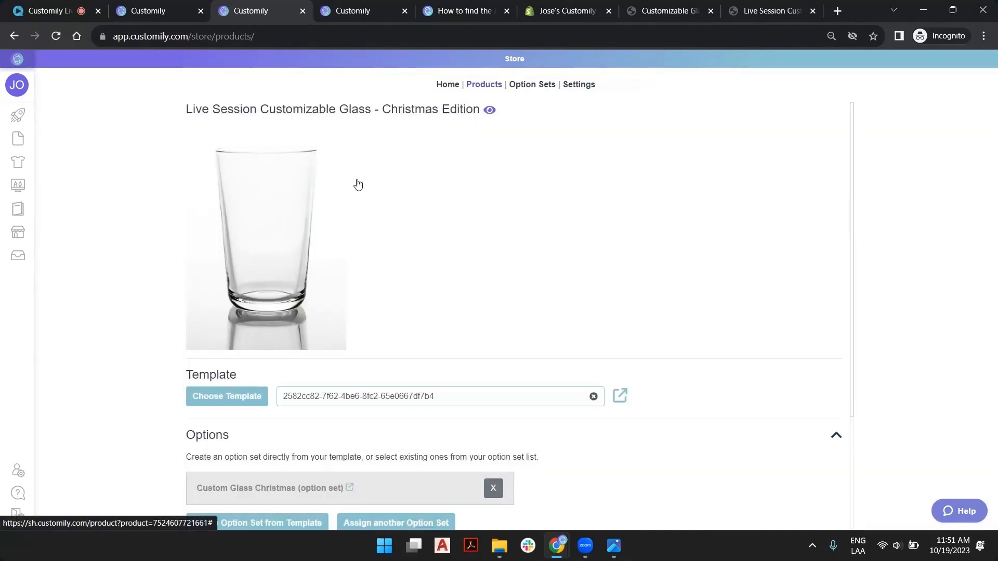
Remove the assigned template and the Custom Glass Christmas option set from the product, and save the product
{"action": "scroll", "coordinate": [356, 185], "scroll_direction": "down", "scroll_amount": 3}
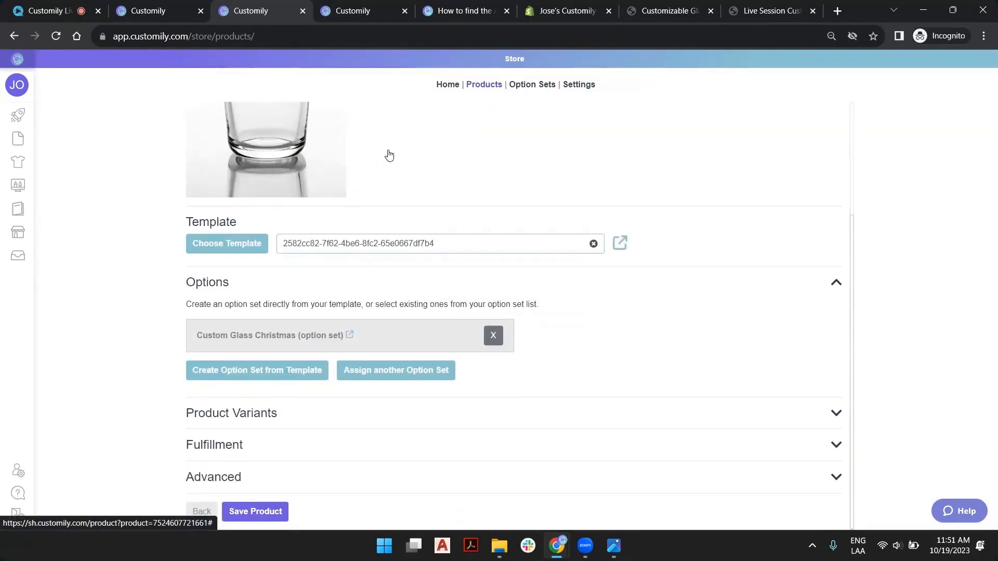
{"action": "left_click", "coordinate": [593, 244]}
{"action": "left_click", "coordinate": [493, 335]}
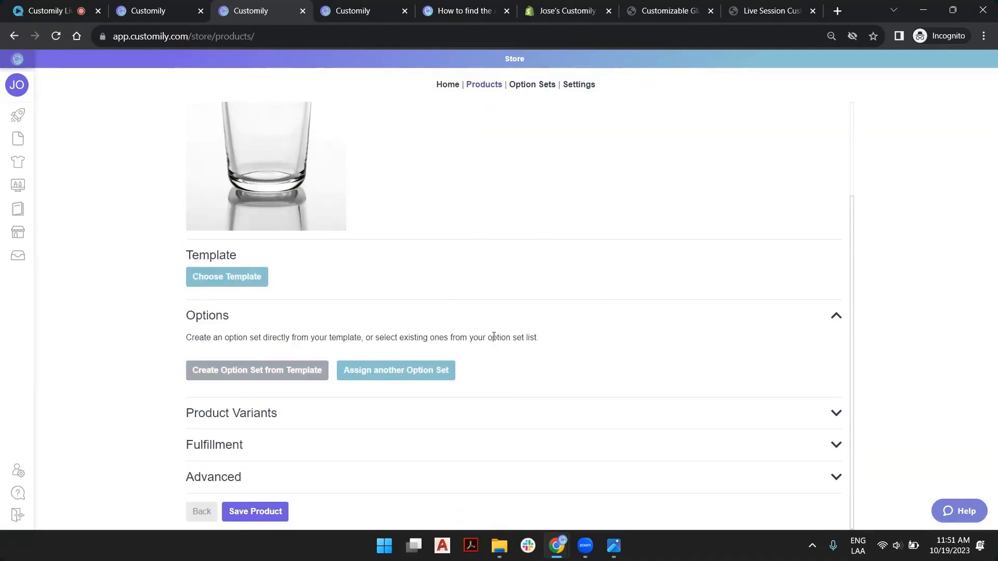
{"action": "left_click", "coordinate": [276, 513]}
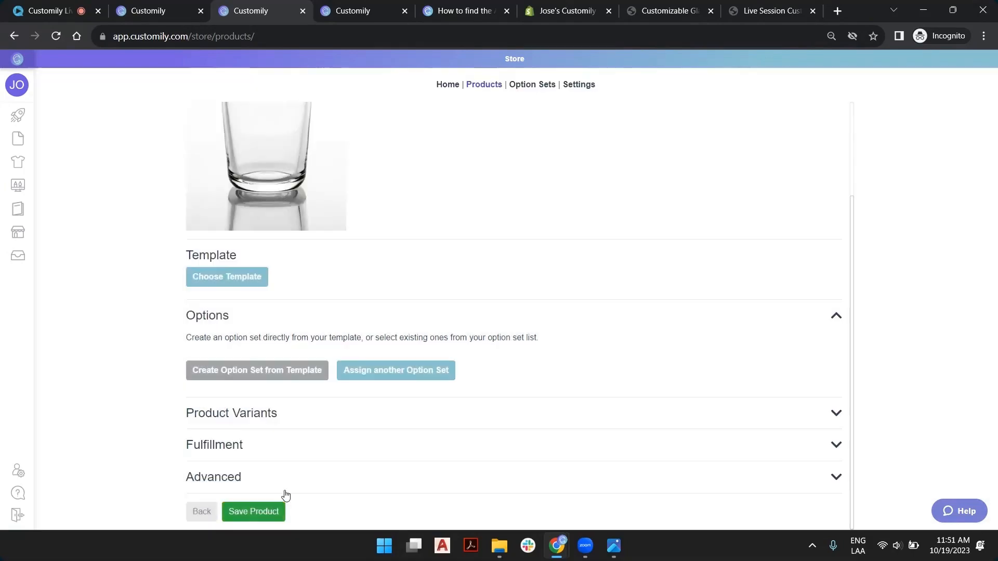
Reload the Live Session Customizable Glass storefront preview and check the product page for personalization options
{"action": "left_click", "coordinate": [751, 15]}
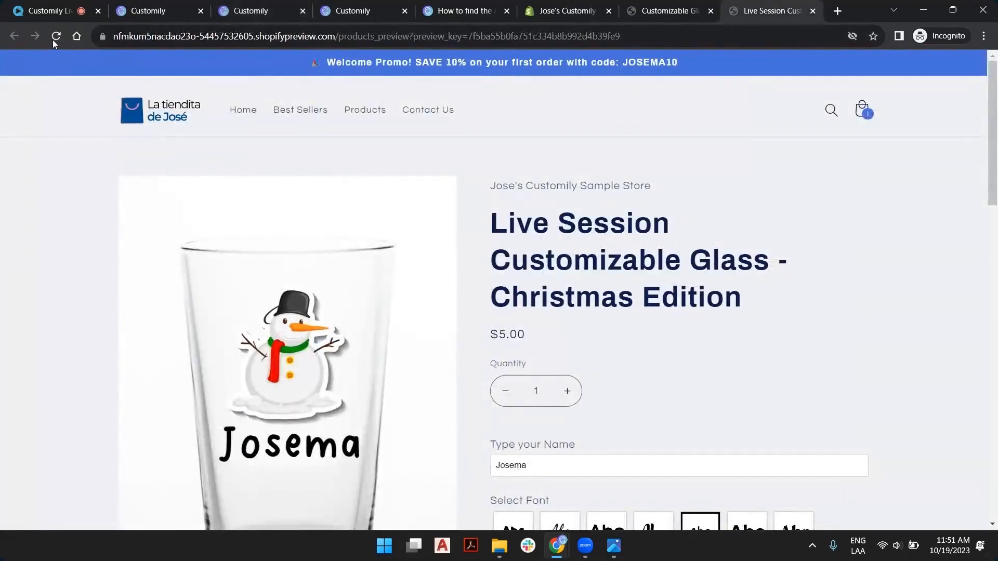
{"action": "key", "text": "F5"}
{"action": "scroll", "coordinate": [627, 281], "scroll_direction": "down", "scroll_amount": 2}
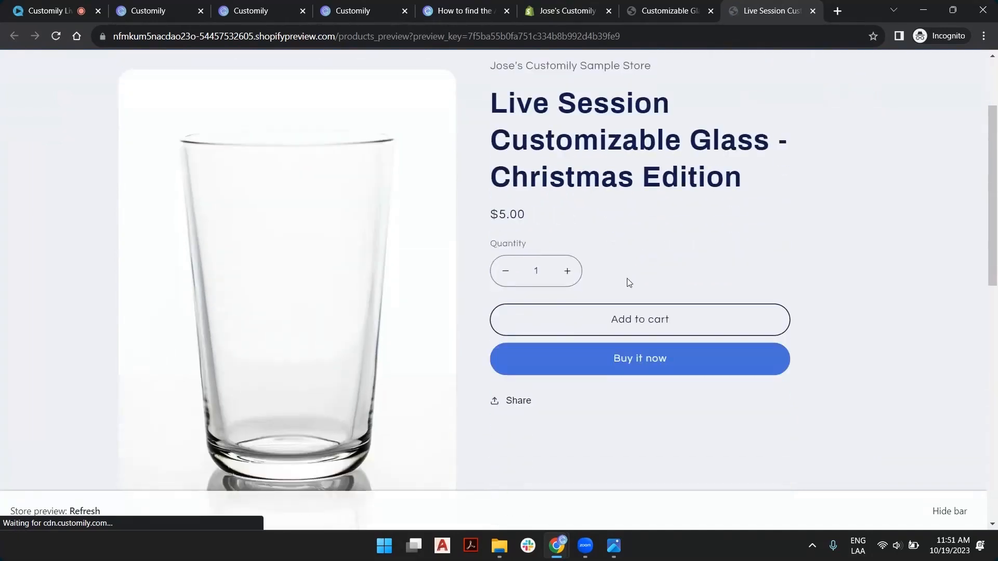
{"action": "scroll", "coordinate": [627, 282], "scroll_direction": "up", "scroll_amount": 1}
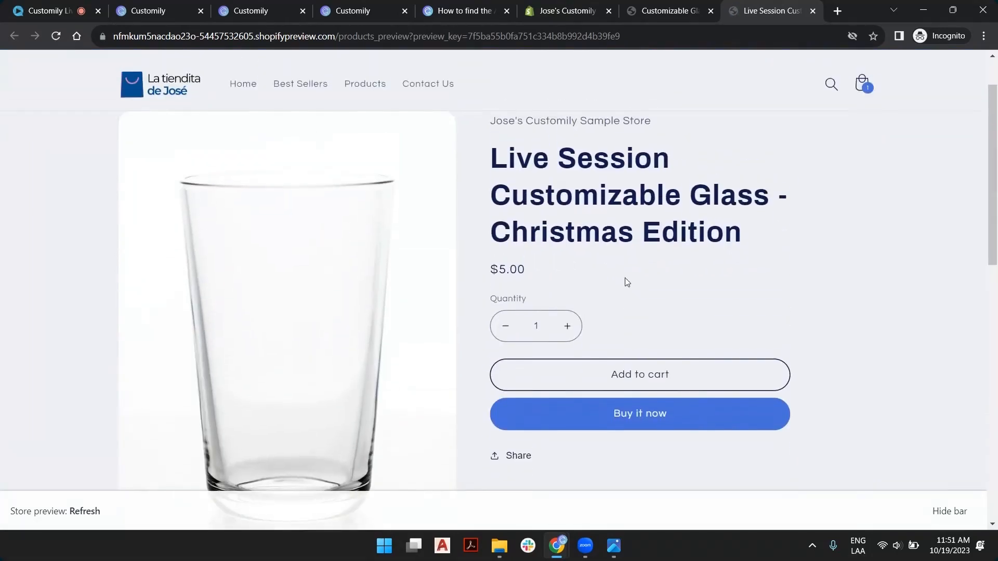
Close the duplicate browser tab showing the product with its former template and return to the cleared product page
{"action": "left_click", "coordinate": [156, 11]}
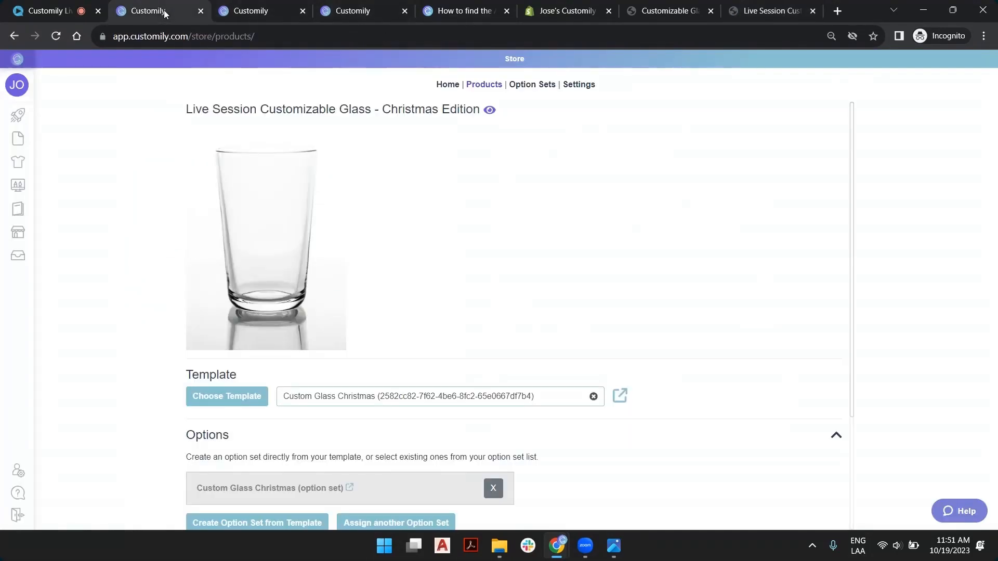
{"action": "left_click", "coordinate": [201, 11]}
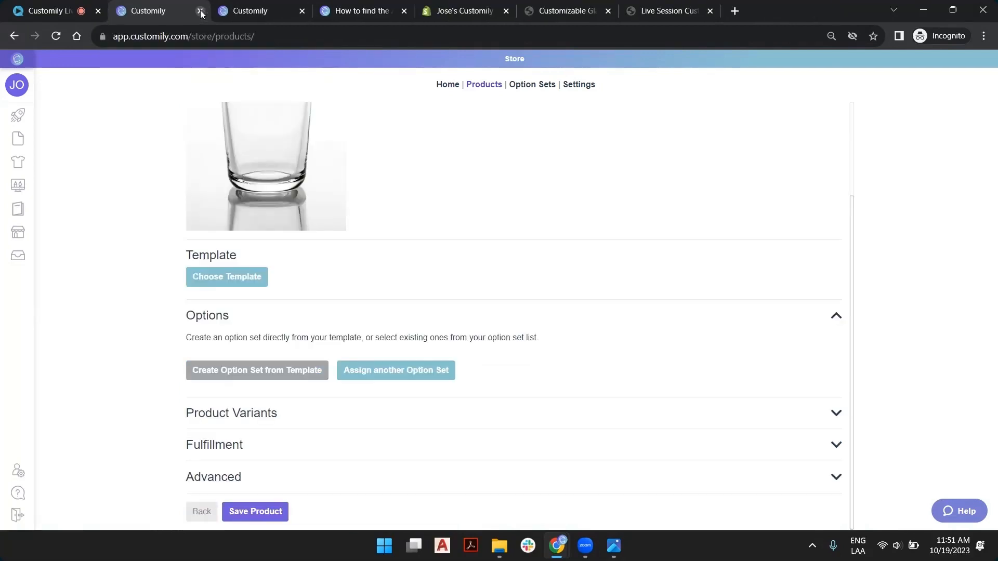
{"action": "left_click", "coordinate": [304, 15]}
{"action": "left_click", "coordinate": [200, 16]}
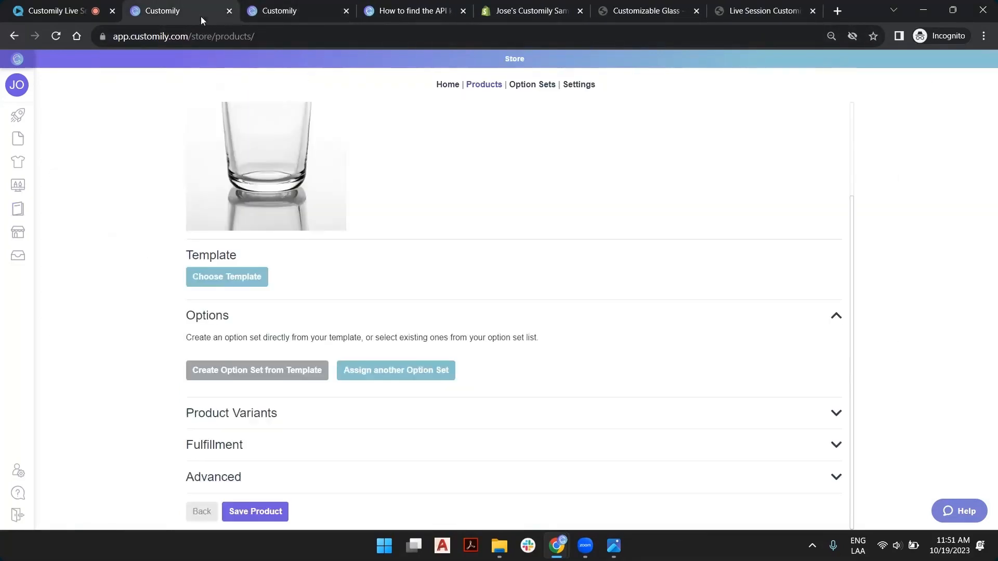
Assign the Custom Glass Christmas Q&A template to the product, create its option set, and save the product
{"action": "left_click", "coordinate": [248, 275]}
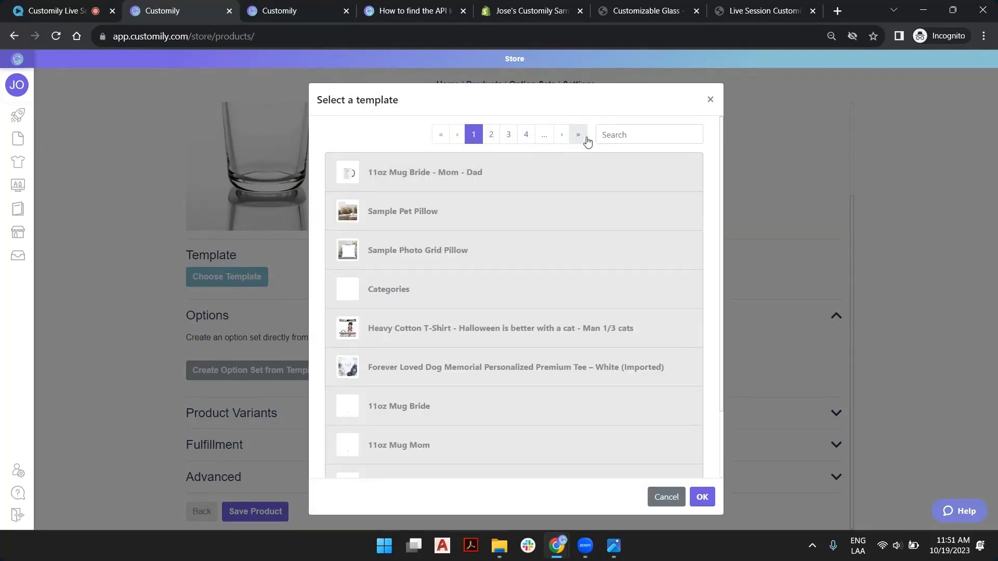
{"action": "left_click", "coordinate": [578, 135]}
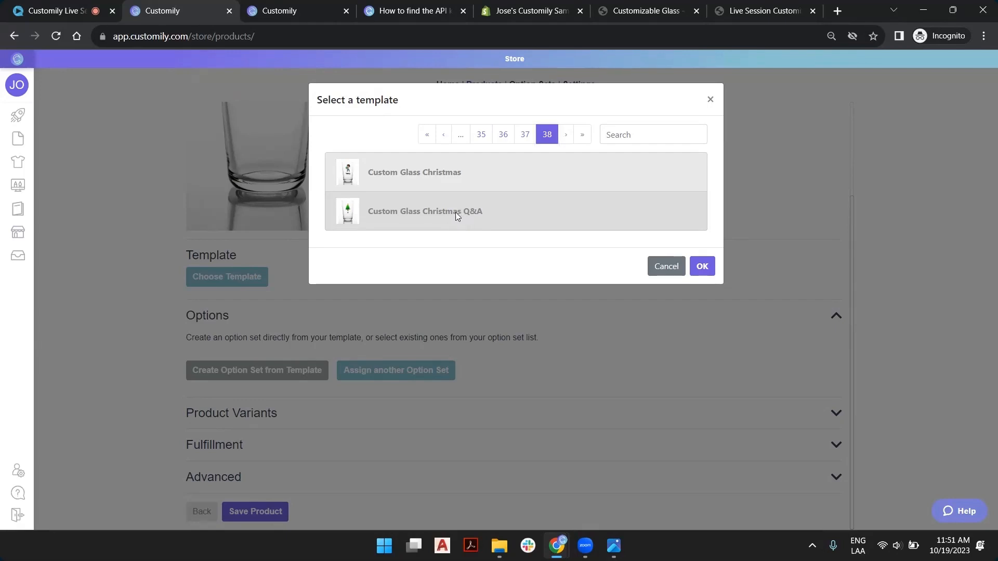
{"action": "double_click", "coordinate": [453, 212]}
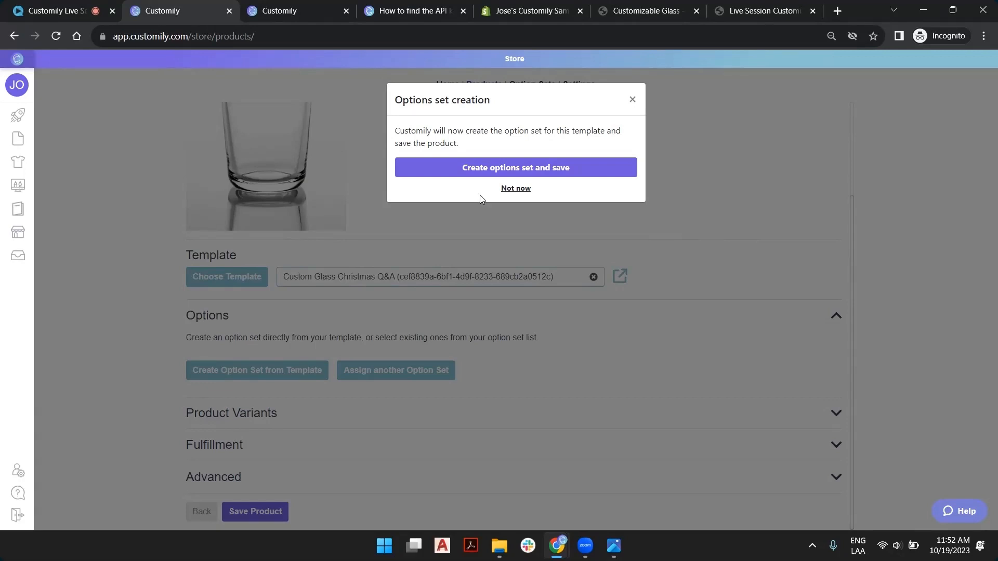
{"action": "left_click", "coordinate": [546, 173]}
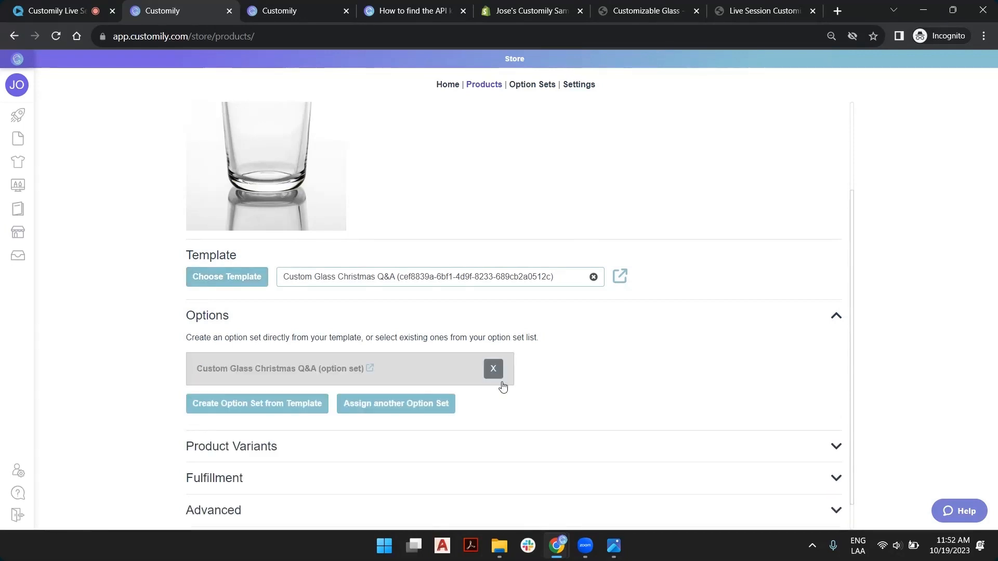
{"action": "scroll", "coordinate": [500, 385], "scroll_direction": "down", "scroll_amount": 1}
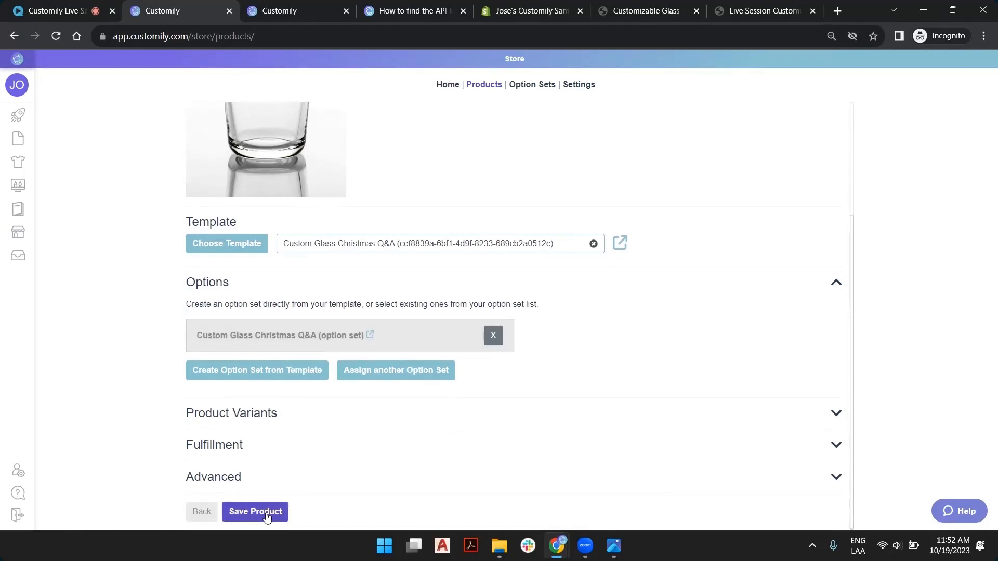
{"action": "left_click", "coordinate": [266, 517]}
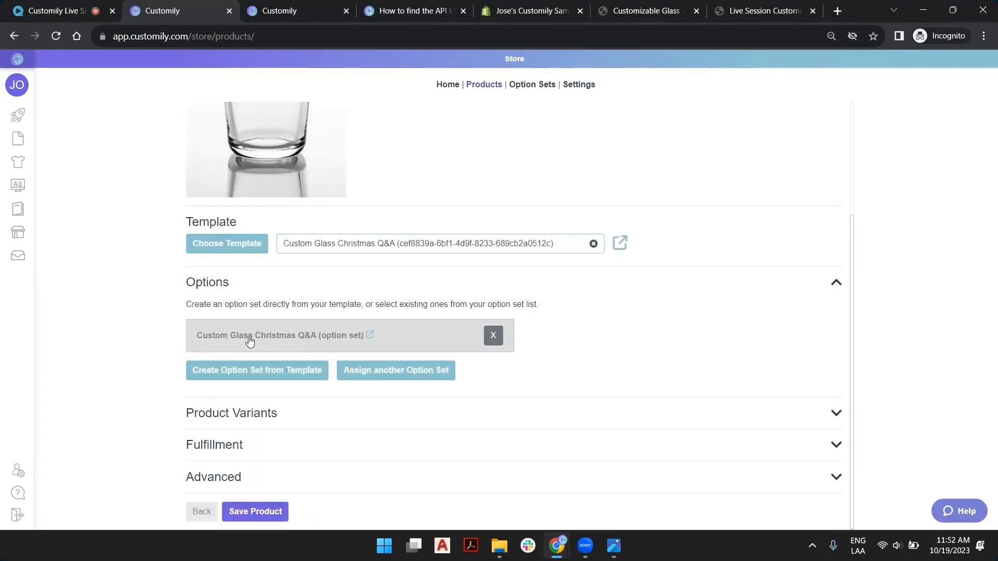
Open the Custom Glass Christmas Q&A option set, enable Preview Options, and review the name, font and color options
{"action": "left_click", "coordinate": [289, 339]}
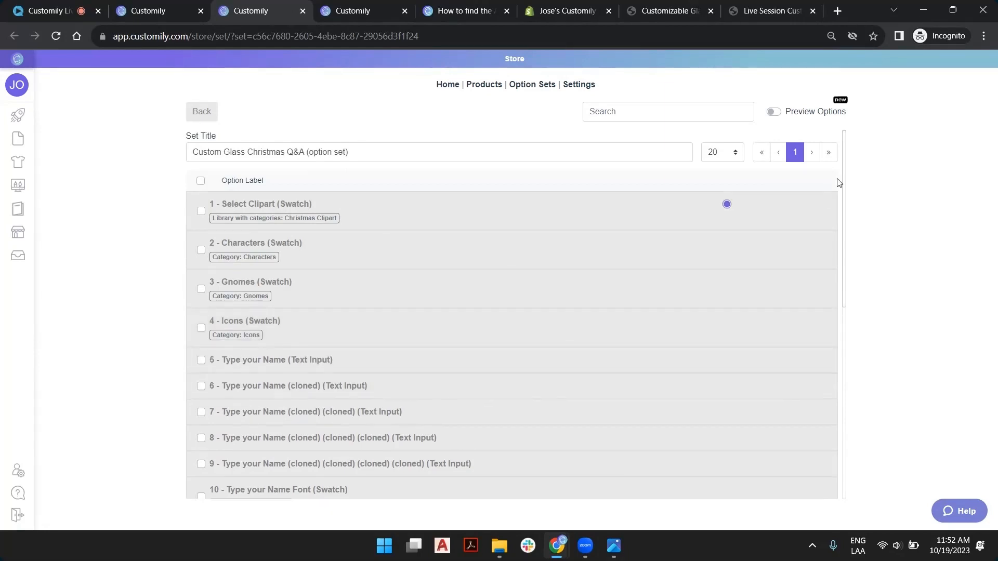
{"action": "left_click", "coordinate": [772, 112]}
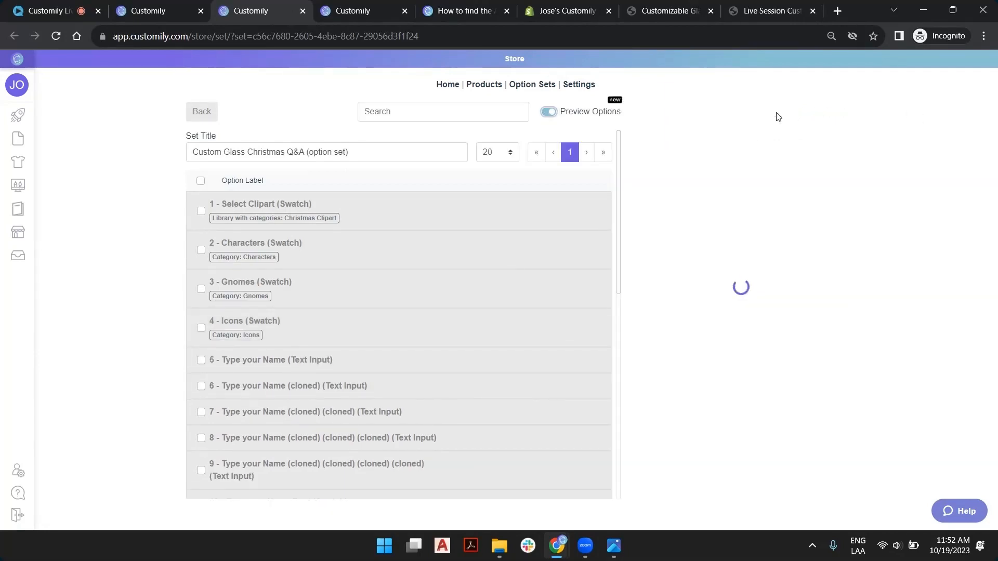
{"action": "scroll", "coordinate": [730, 210], "scroll_direction": "down", "scroll_amount": 10}
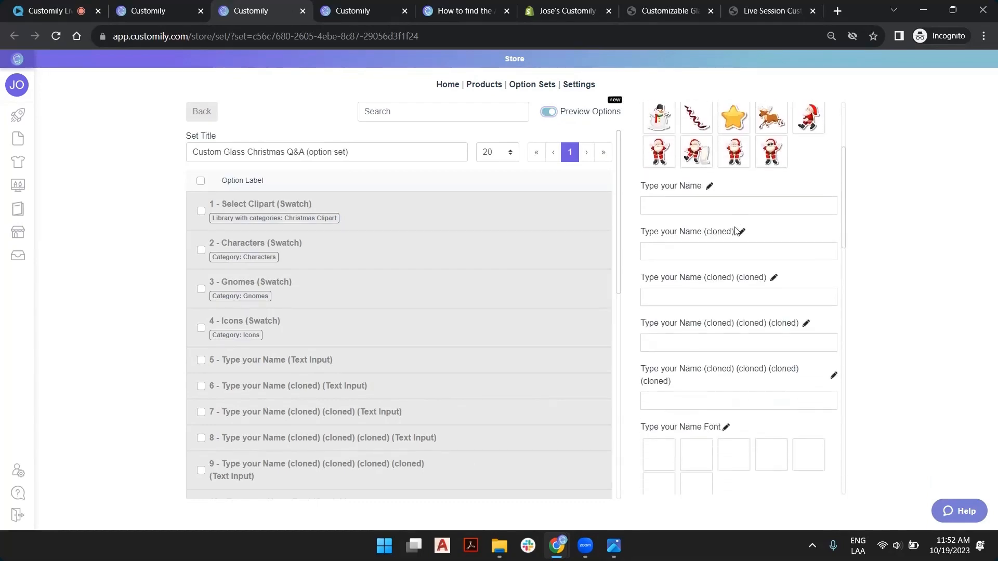
{"action": "scroll", "coordinate": [730, 209], "scroll_direction": "down", "scroll_amount": 8}
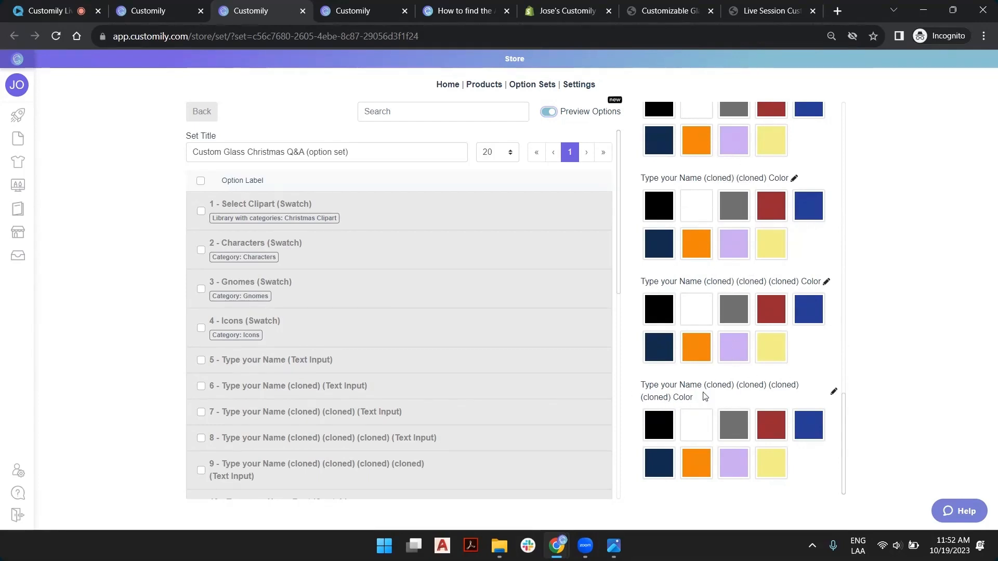
Delete the cloned name color options 16 to 19 and cloned name font options 11 to 14 from the option set
{"action": "scroll", "coordinate": [530, 400], "scroll_direction": "down", "scroll_amount": 10}
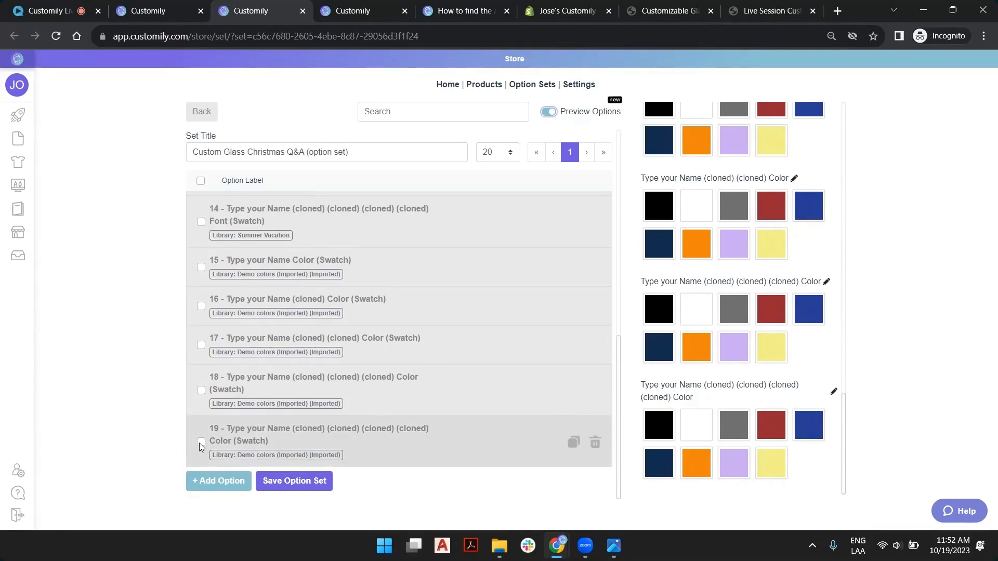
{"action": "left_click", "coordinate": [201, 442]}
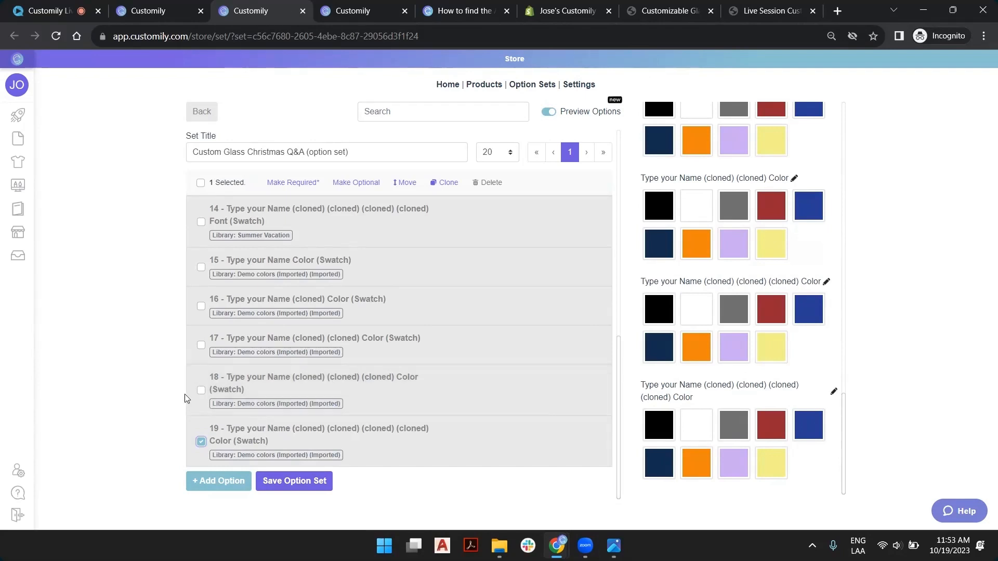
{"action": "left_click", "coordinate": [201, 390]}
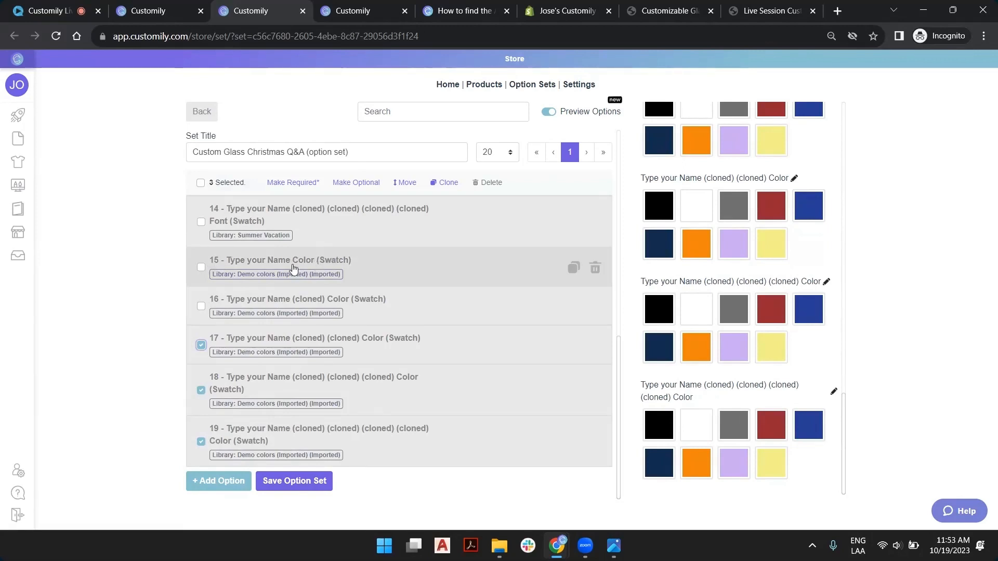
{"action": "scroll", "coordinate": [201, 312], "scroll_direction": "up", "scroll_amount": 3}
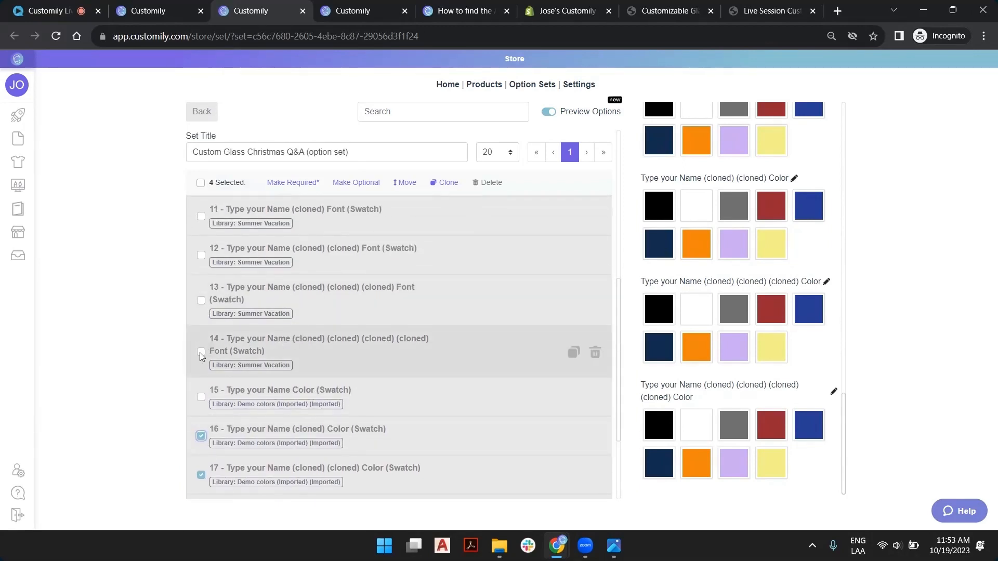
{"action": "left_click", "coordinate": [201, 353]}
{"action": "left_click", "coordinate": [201, 300]}
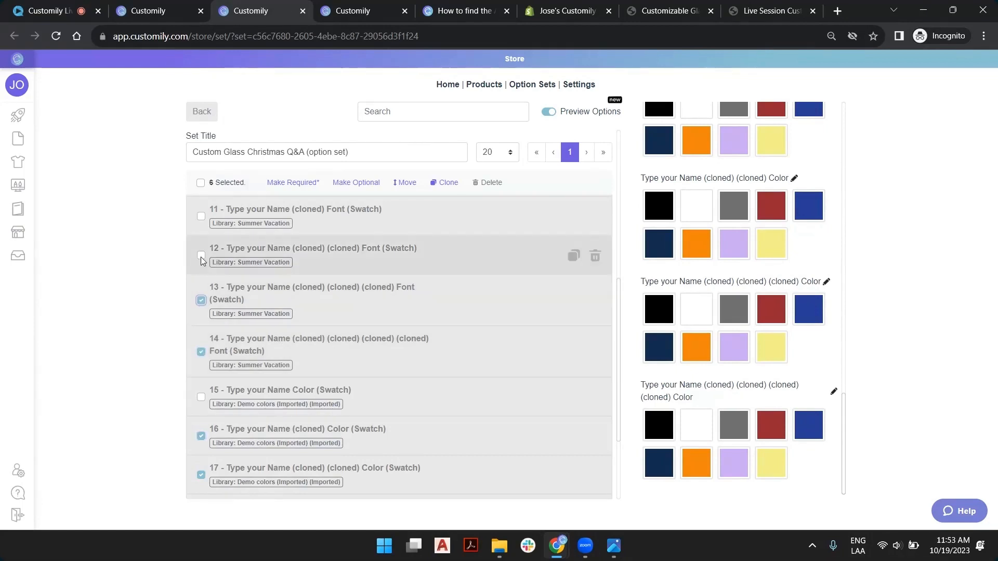
{"action": "scroll", "coordinate": [200, 259], "scroll_direction": "down", "scroll_amount": 3}
{"action": "scroll", "coordinate": [200, 260], "scroll_direction": "up", "scroll_amount": 4}
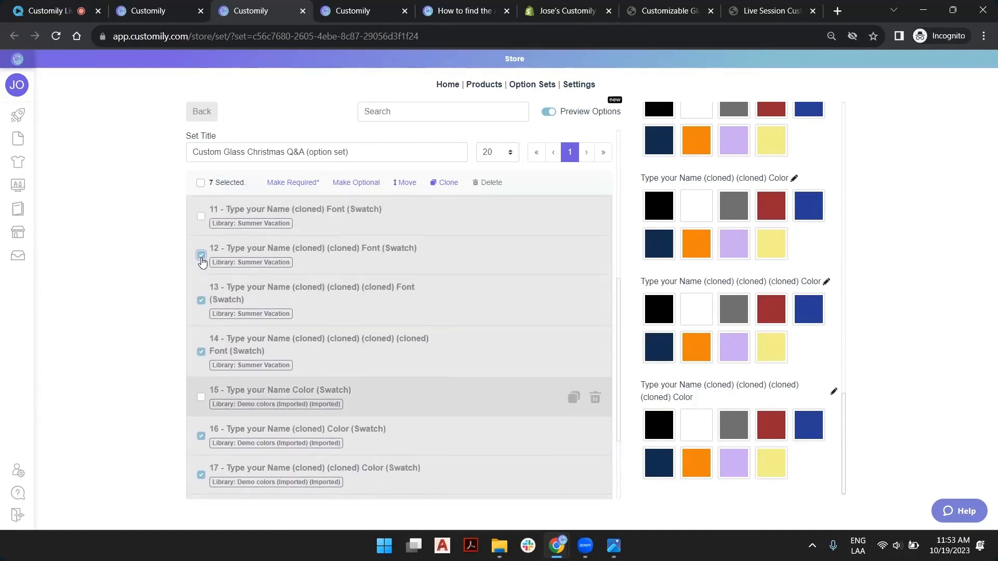
{"action": "left_click", "coordinate": [201, 283]}
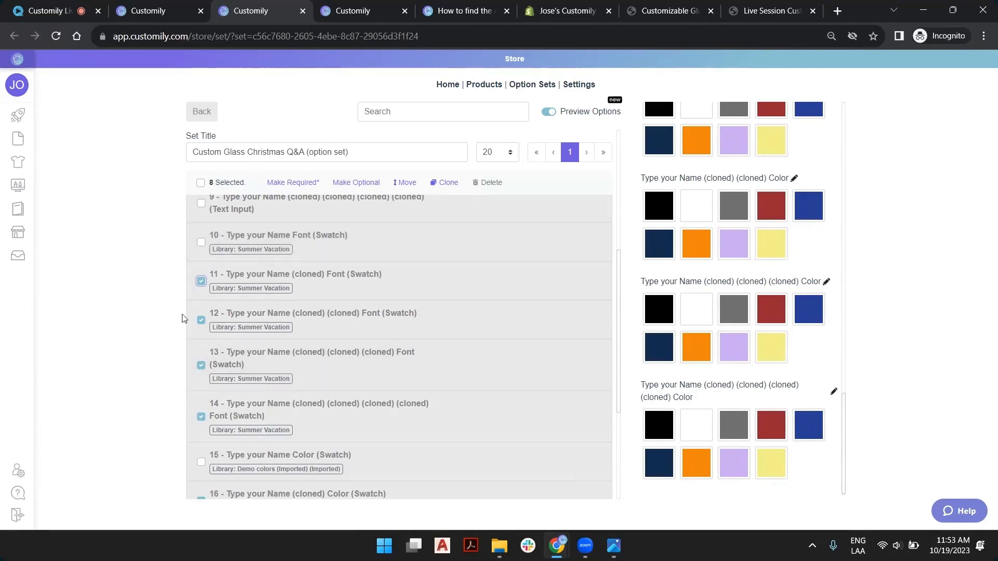
{"action": "left_click", "coordinate": [477, 182]}
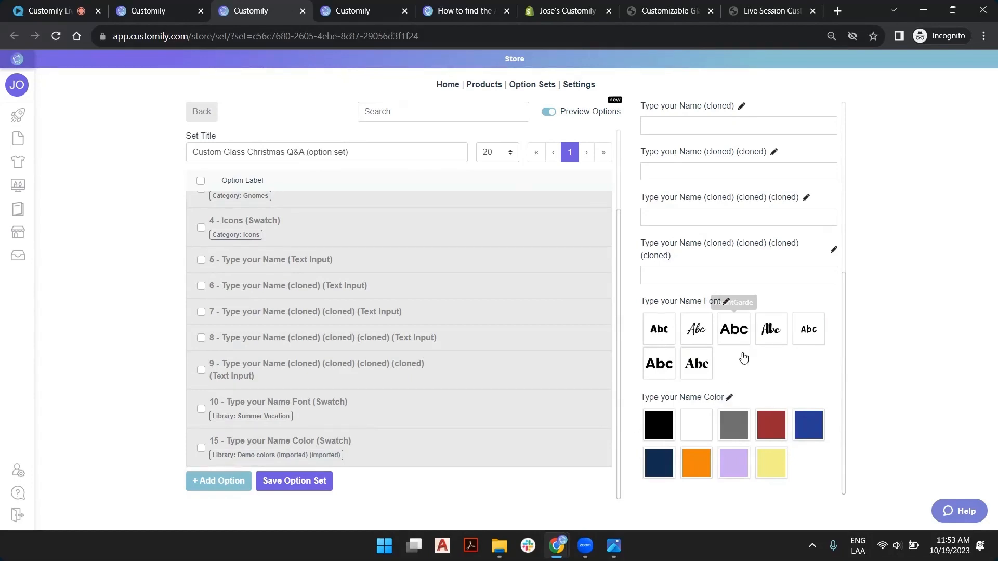
Delete the cloned Type your Name text input options 6 to 9 from the option set
{"action": "scroll", "coordinate": [763, 266], "scroll_direction": "up", "scroll_amount": 1}
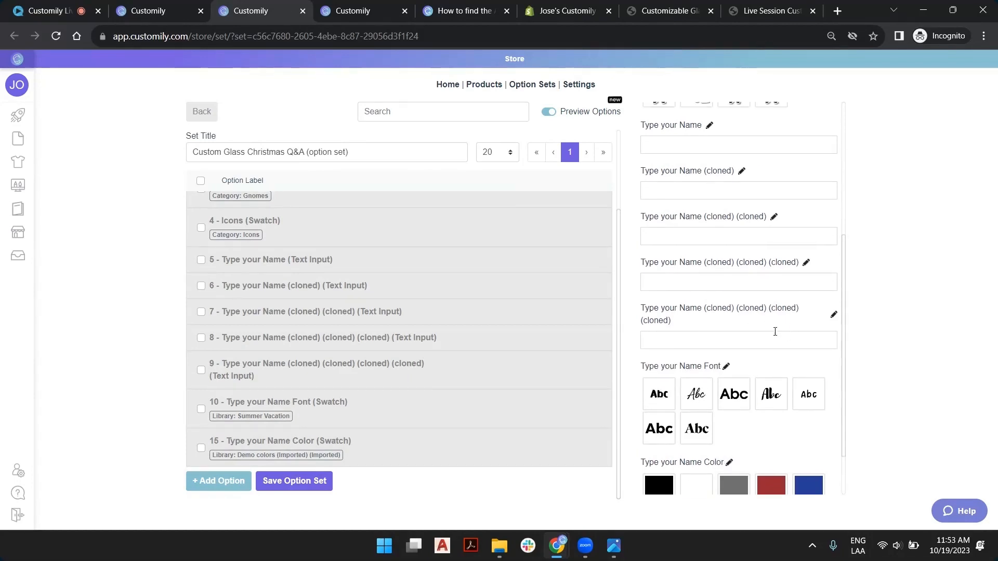
{"action": "left_click", "coordinate": [201, 371]}
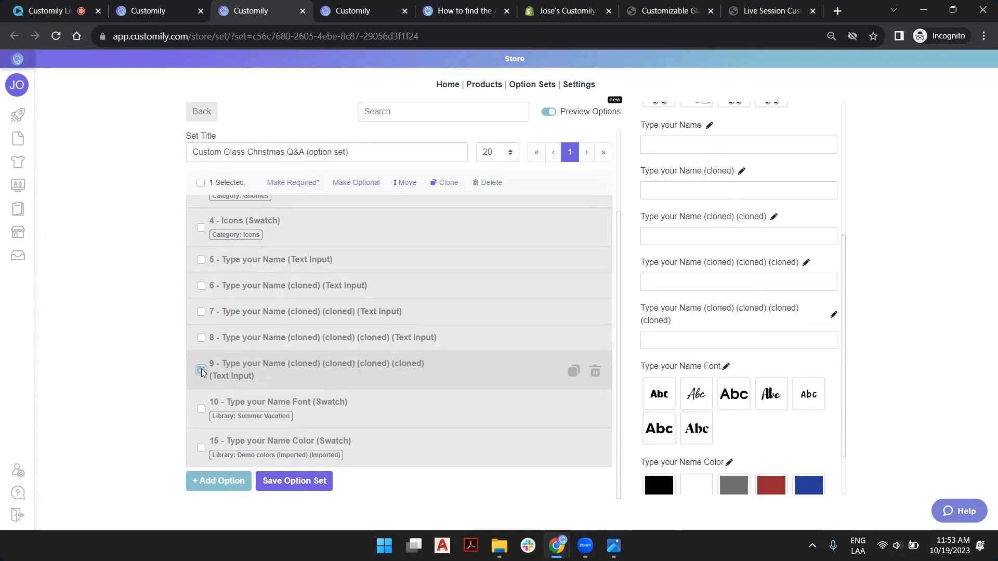
{"action": "left_click", "coordinate": [201, 338]}
{"action": "left_click", "coordinate": [200, 287]}
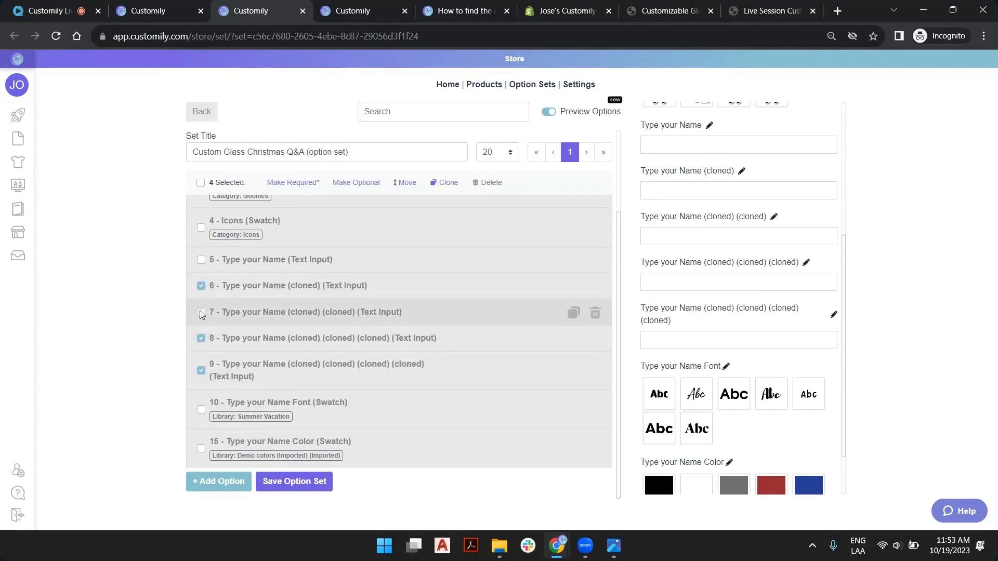
{"action": "left_click", "coordinate": [201, 312]}
{"action": "left_click", "coordinate": [487, 185]}
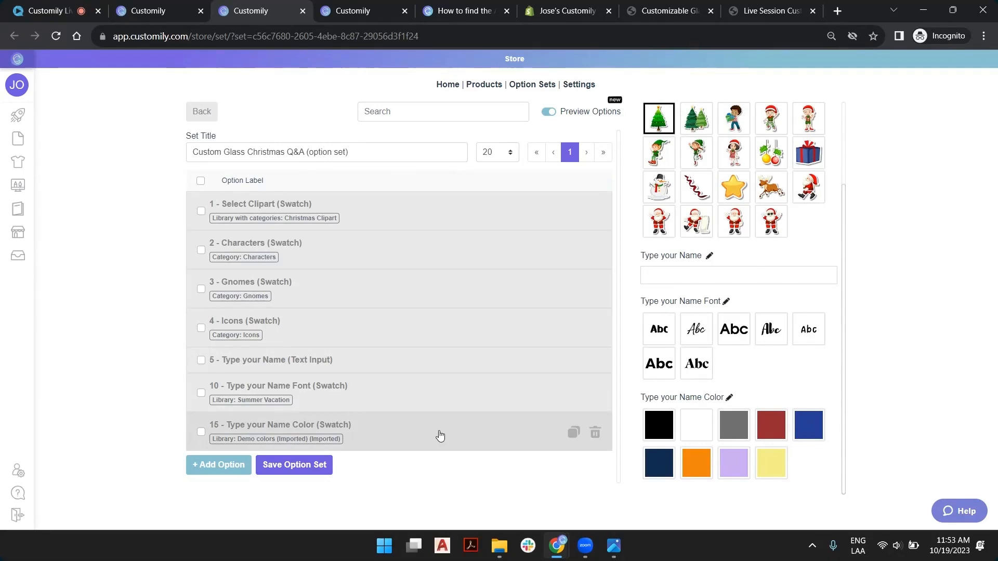
Open the product's Custom Glass Christmas Q&A template for editing and set the Star layer's image option to 2
{"action": "left_click", "coordinate": [182, 7]}
{"action": "left_click", "coordinate": [621, 244]}
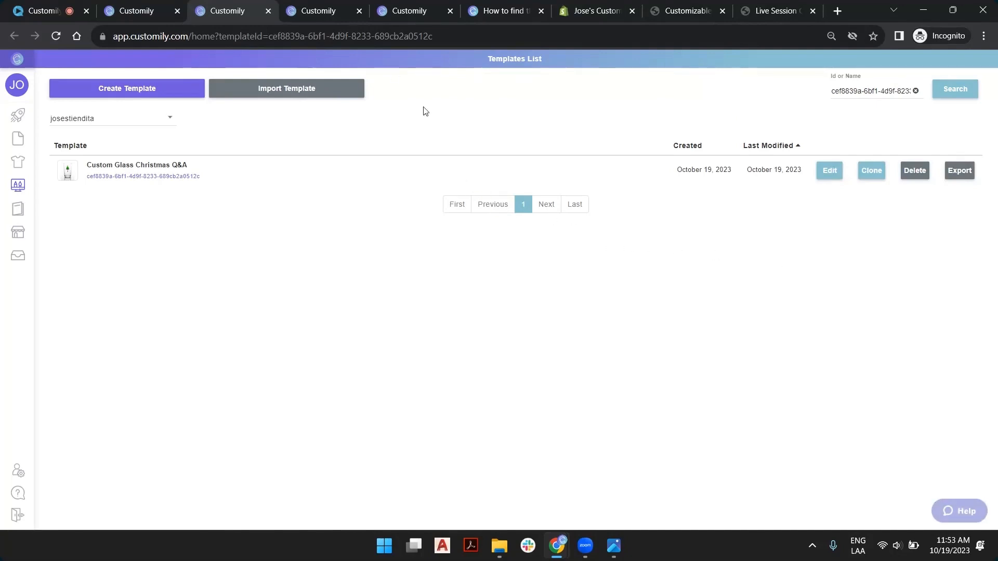
{"action": "left_click", "coordinate": [832, 172]}
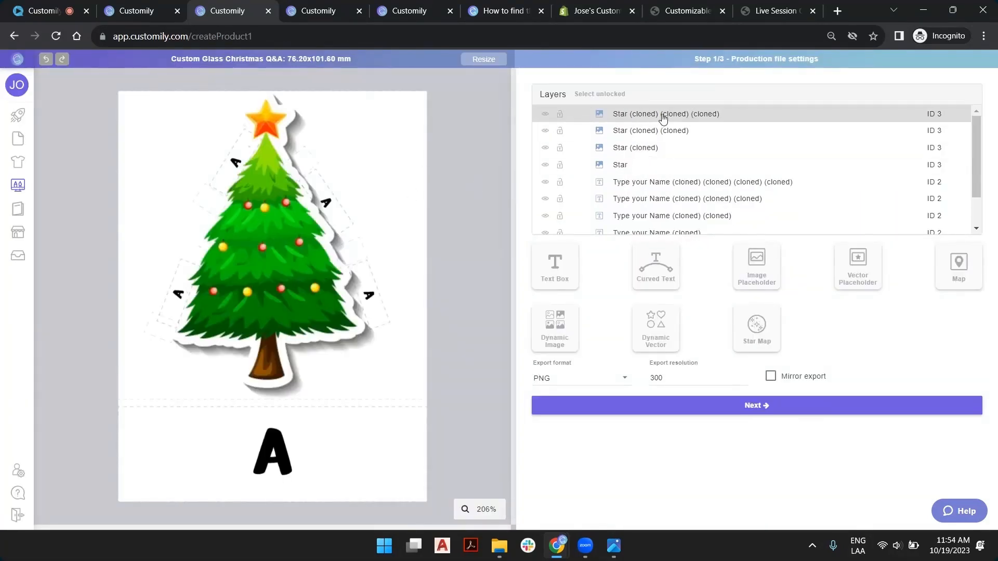
{"action": "left_click", "coordinate": [715, 170]}
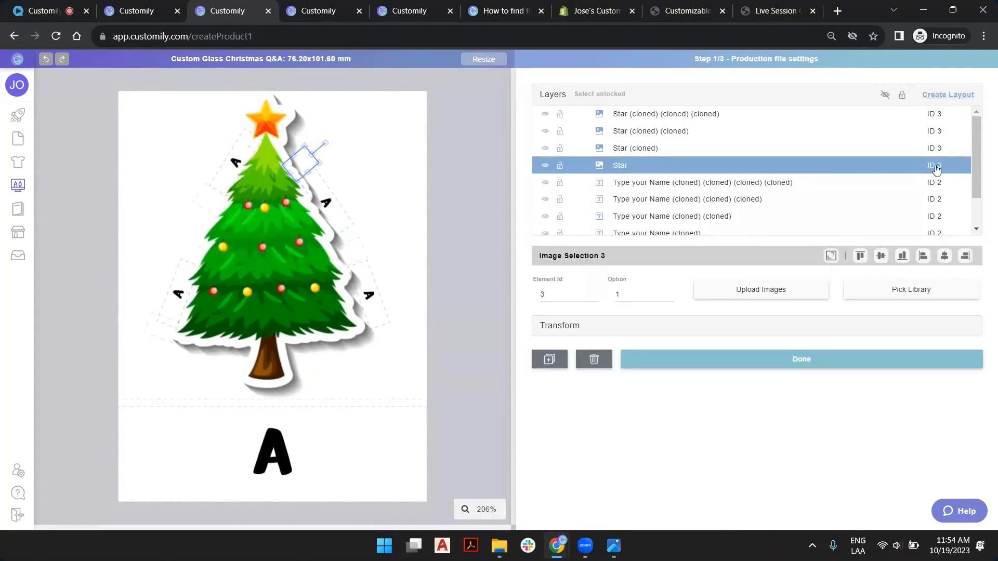
{"action": "left_click", "coordinate": [669, 293]}
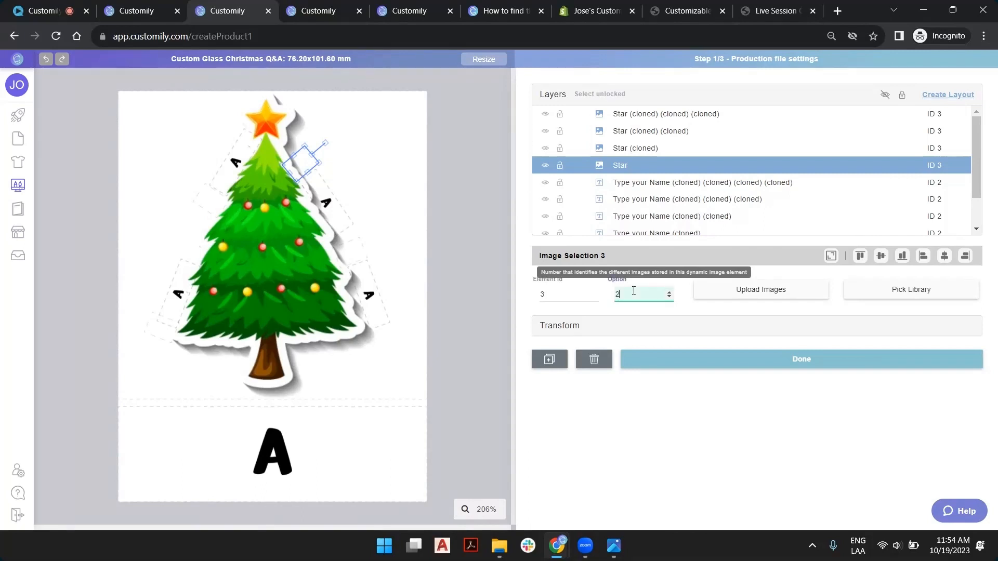
{"action": "type", "text": "2"}
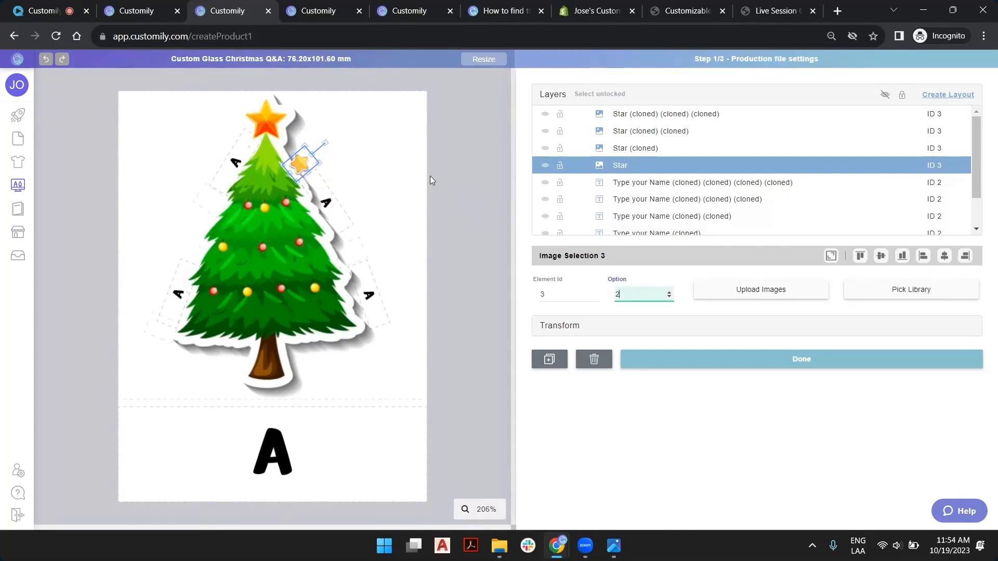
Return to the option set, add a new option after the name color, and reload the options preview
{"action": "left_click", "coordinate": [140, 10]}
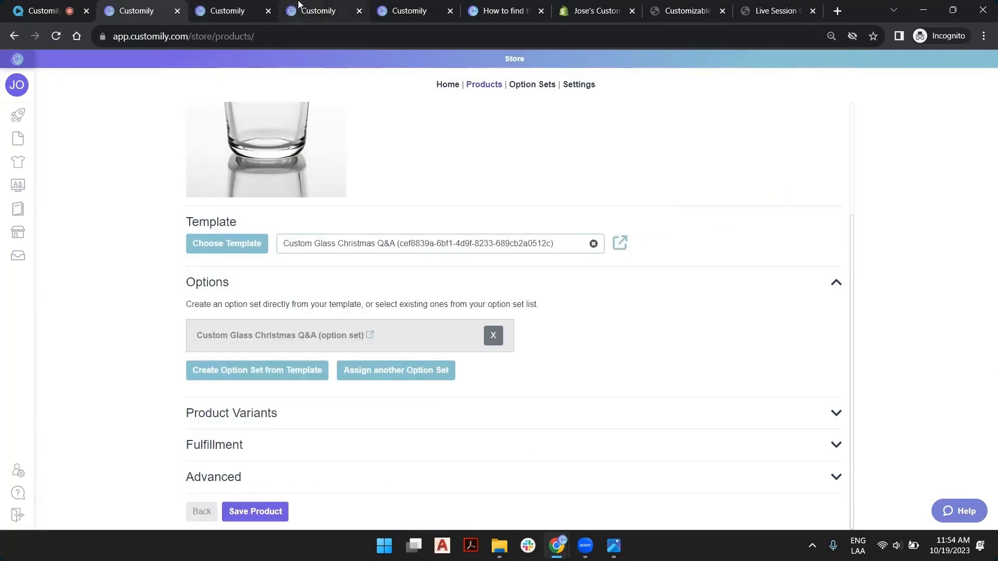
{"action": "left_click", "coordinate": [312, 10]}
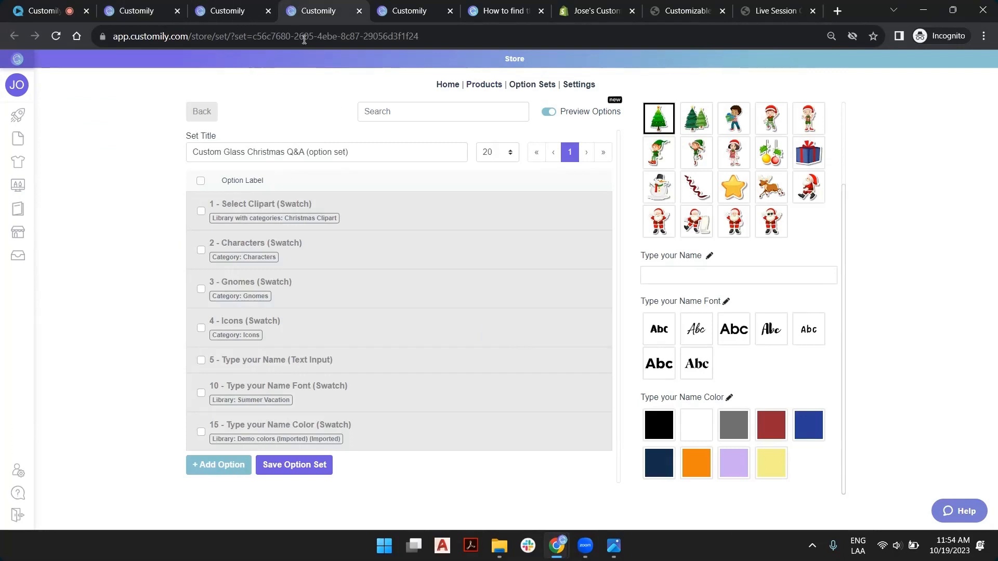
{"action": "left_click", "coordinate": [228, 467]}
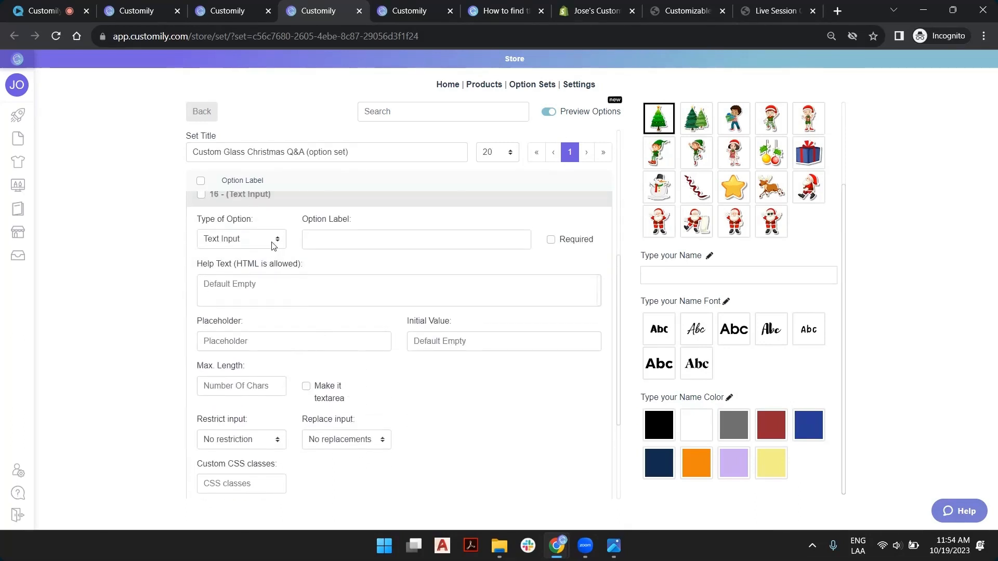
{"action": "left_click", "coordinate": [272, 243]}
{"action": "left_click", "coordinate": [708, 347]}
{"action": "left_click", "coordinate": [831, 406]}
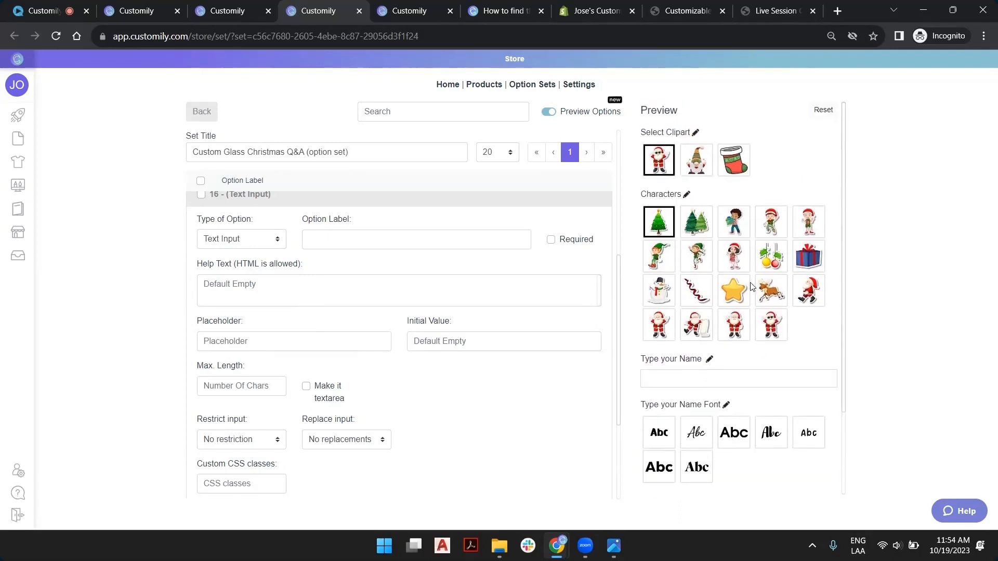
{"action": "scroll", "coordinate": [301, 227], "scroll_direction": "up", "scroll_amount": 3}
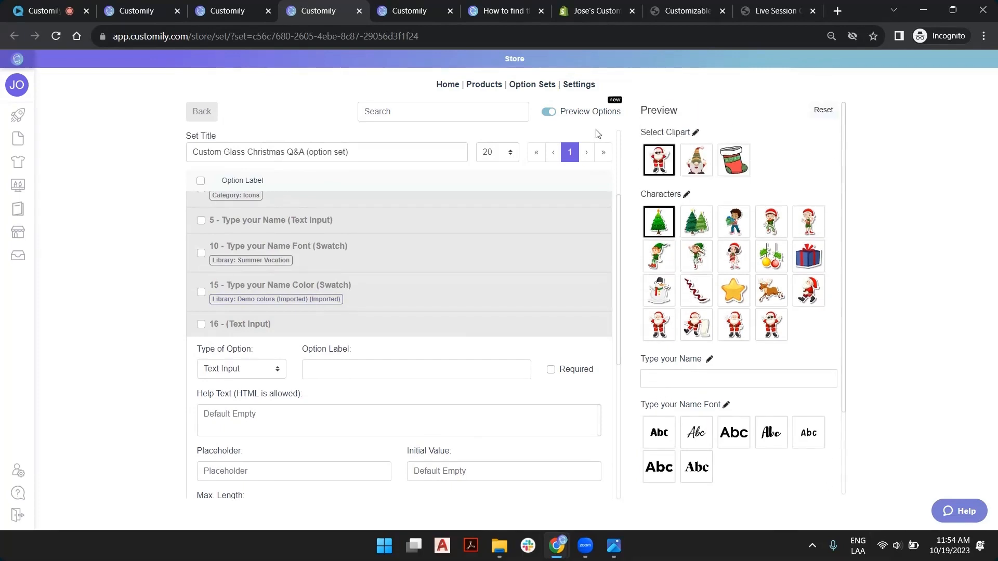
{"action": "left_click", "coordinate": [548, 111]}
{"action": "left_click", "coordinate": [773, 111]}
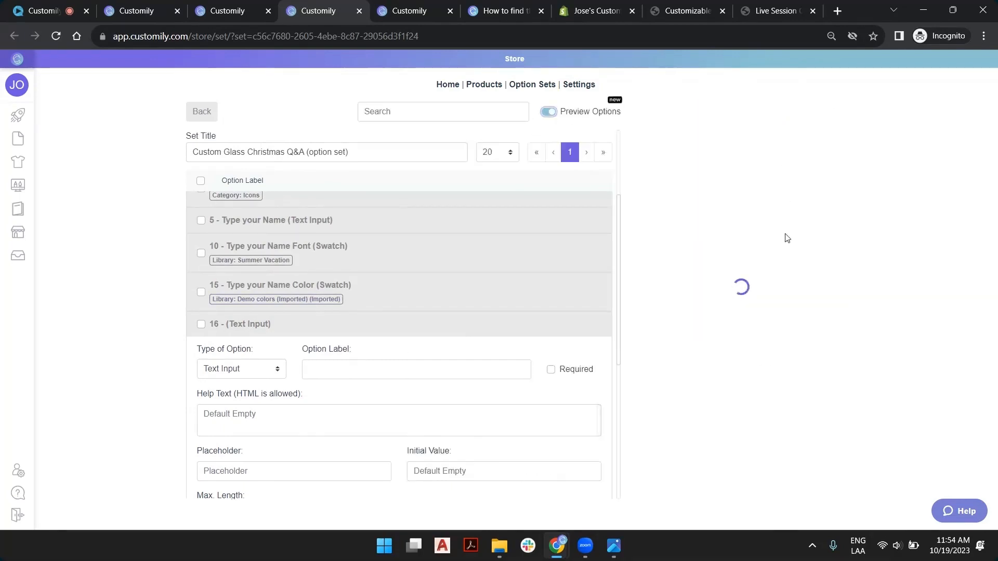
{"action": "scroll", "coordinate": [738, 312], "scroll_direction": "down", "scroll_amount": 3}
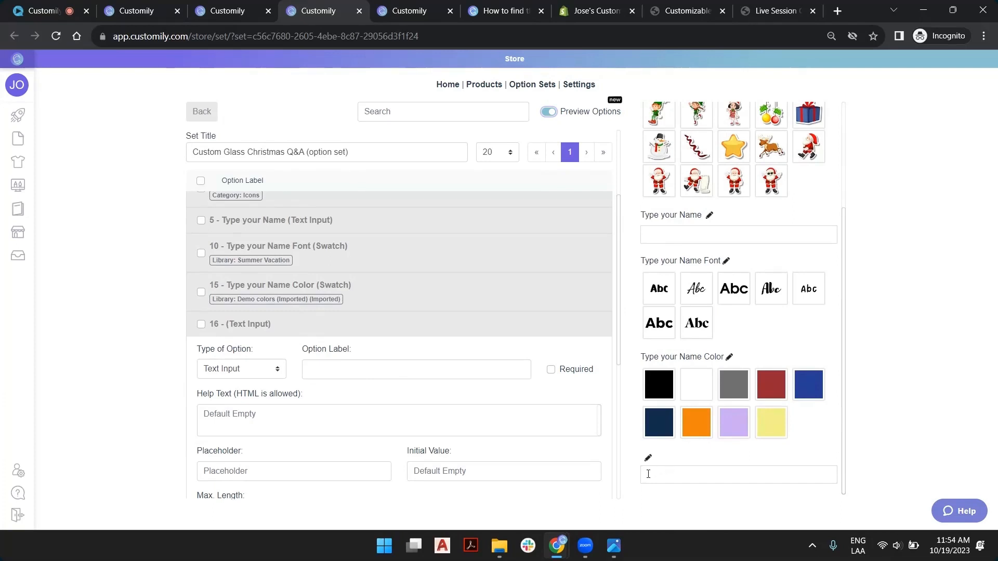
Try the Dropdown and Swatch types for new option 16 and check each in the preview
{"action": "left_click", "coordinate": [242, 370]}
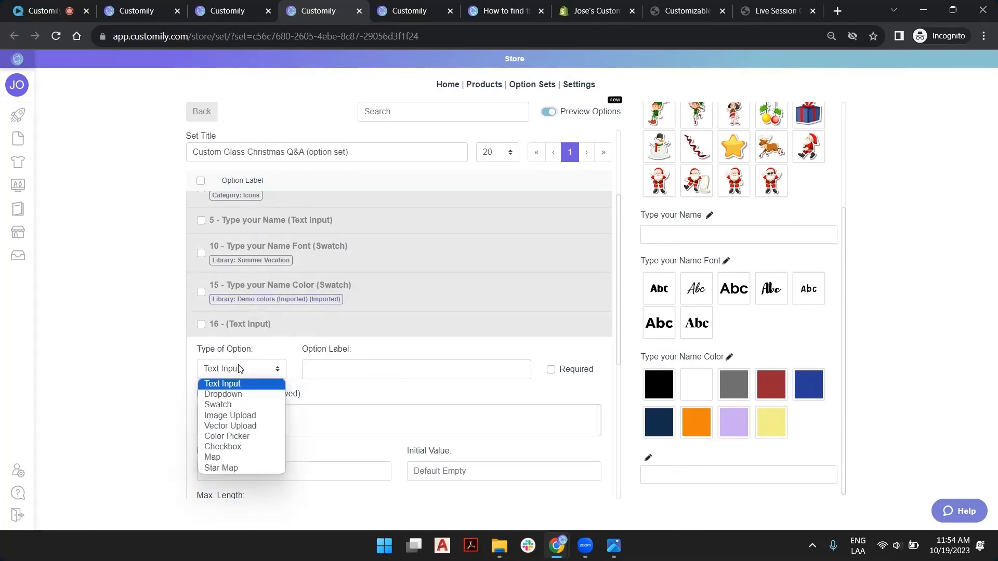
{"action": "left_click", "coordinate": [223, 394]}
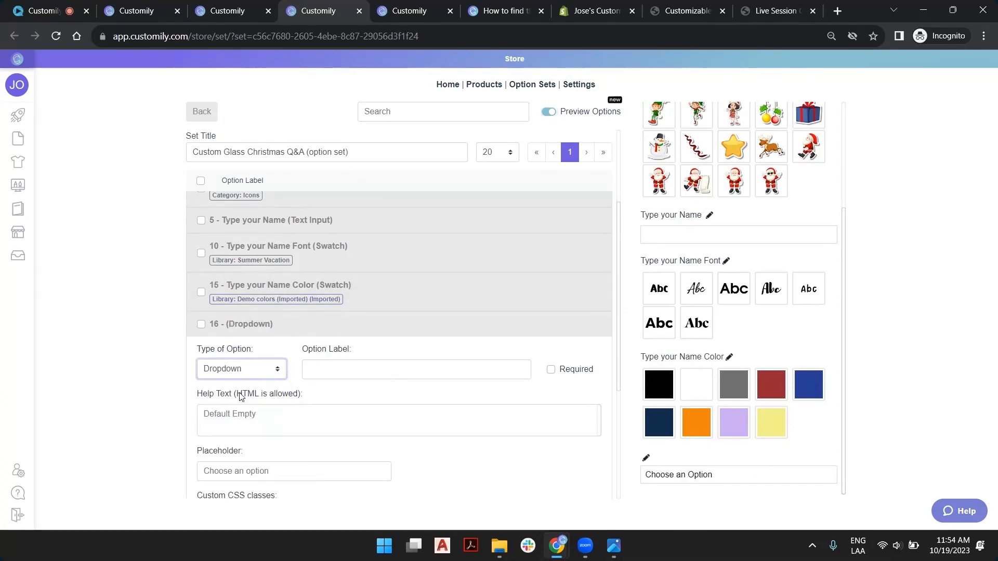
{"action": "left_click", "coordinate": [686, 475]}
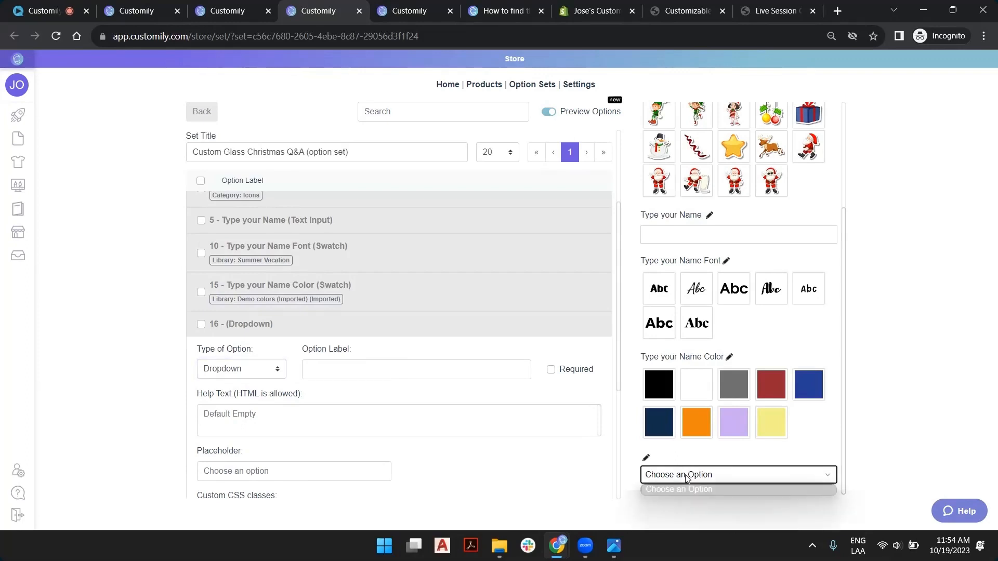
{"action": "left_click", "coordinate": [248, 370]}
{"action": "left_click", "coordinate": [244, 404]}
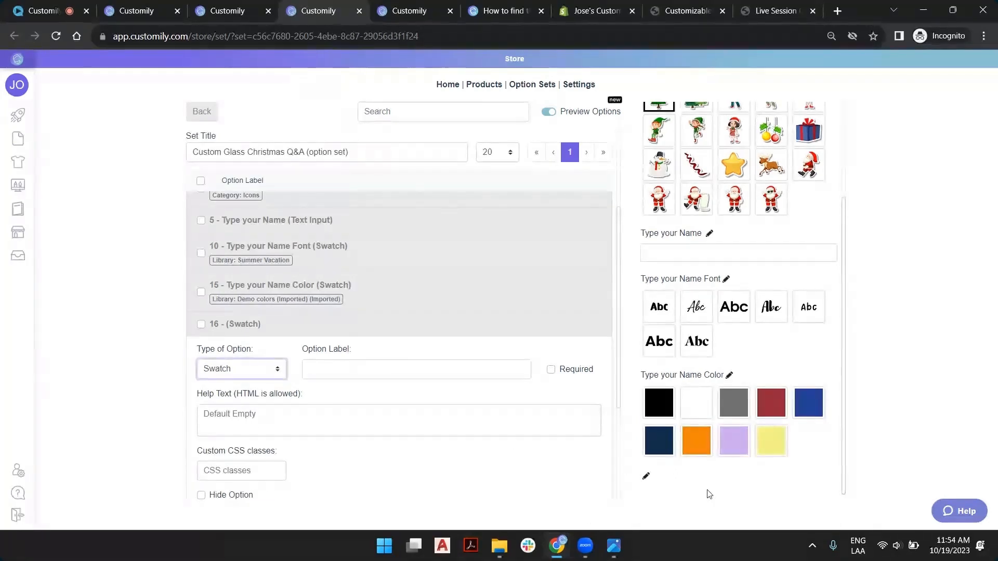
Make option 16 a Checkbox labelled "Add stars to the names on the tree"
{"action": "left_click", "coordinate": [272, 373]}
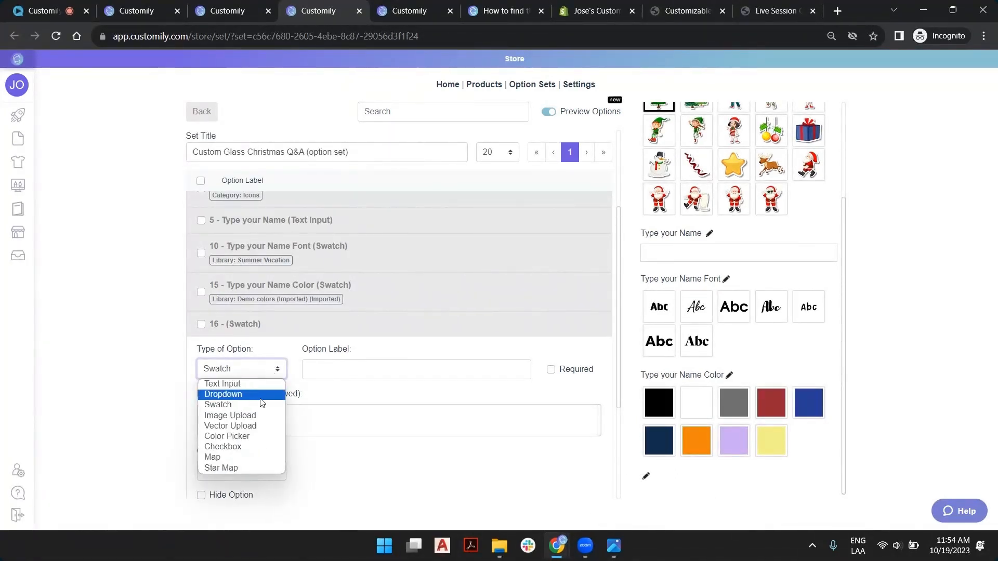
{"action": "left_click", "coordinate": [254, 448]}
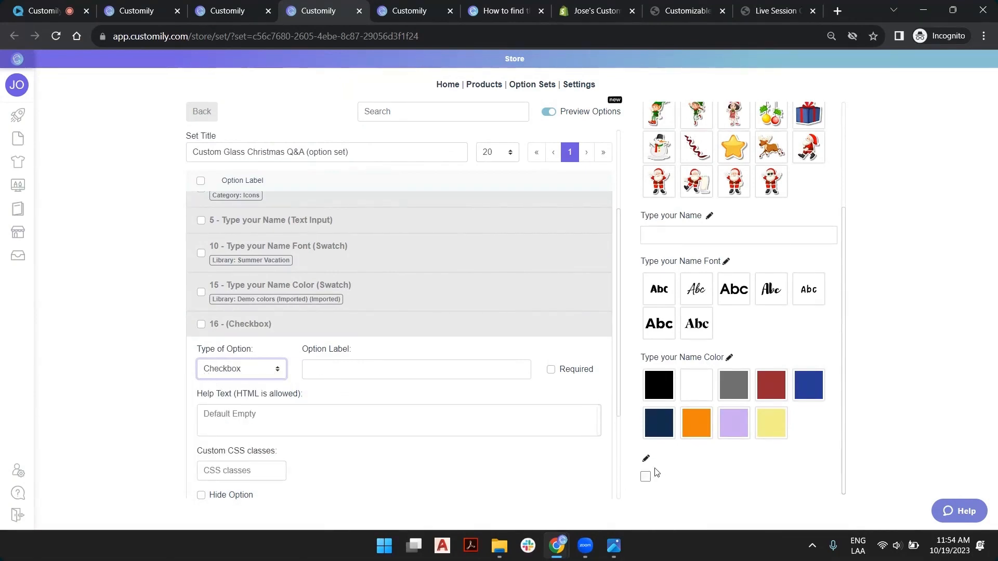
{"action": "left_click", "coordinate": [409, 373]}
{"action": "type", "text": "Ad"}
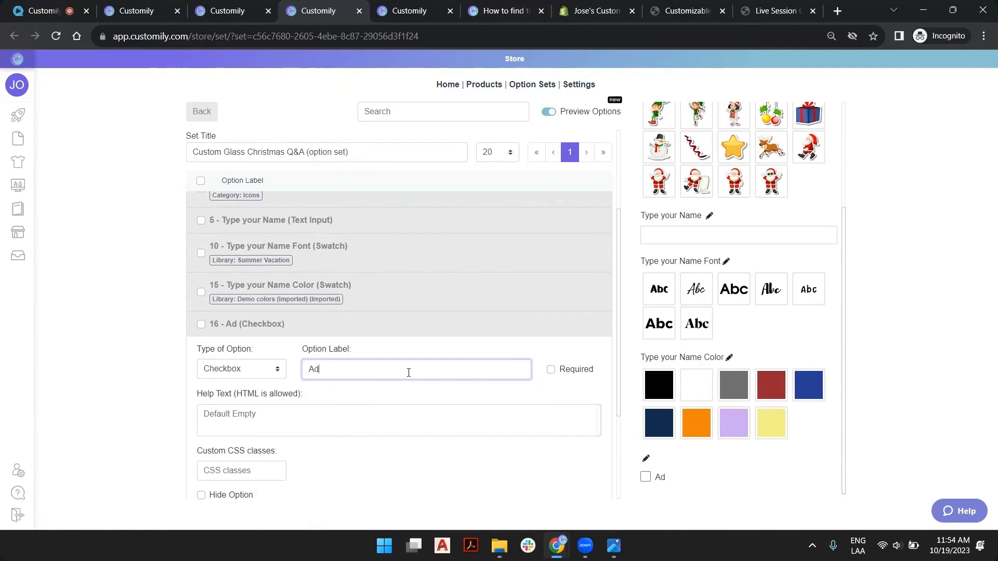
{"action": "type", "text": "d stars to the name"}
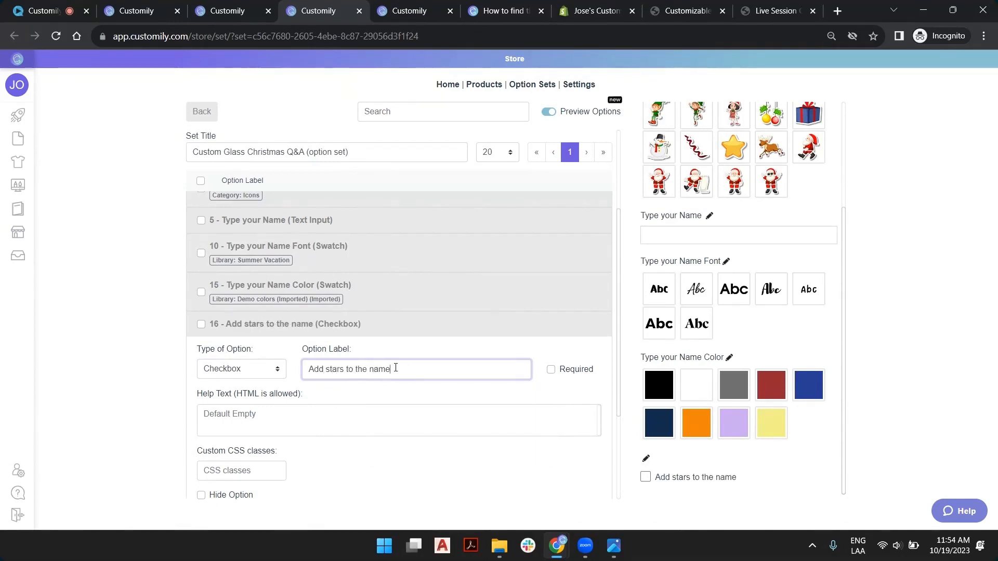
{"action": "type", "text": "s on the "}
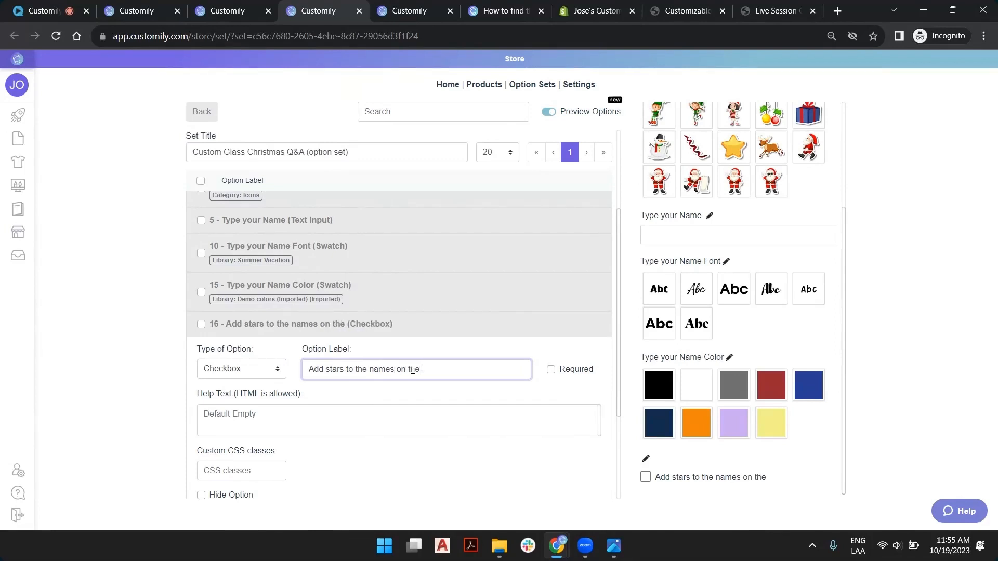
{"action": "type", "text": "tree"}
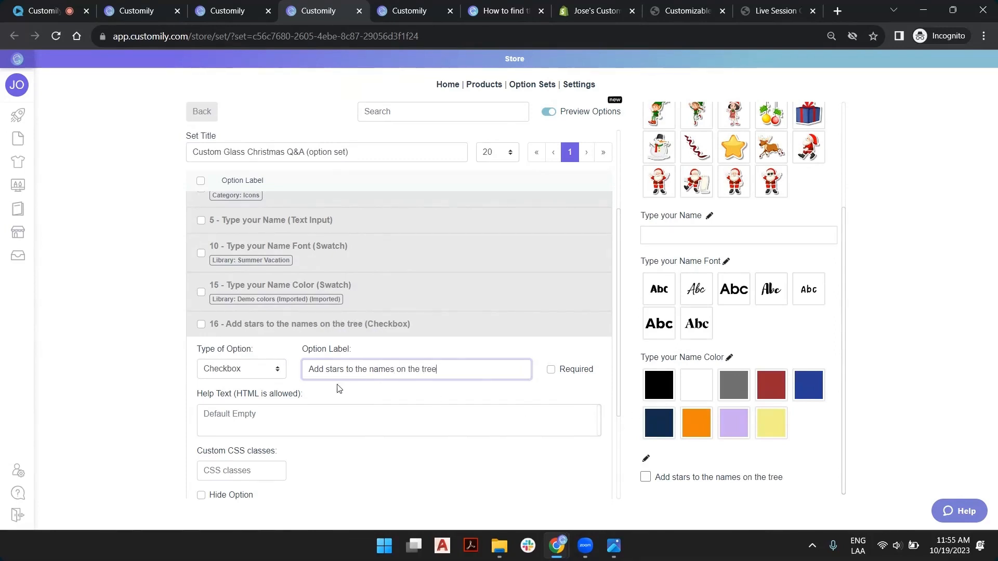
Check and uncheck the stars checkbox in the preview, and expand the option's Customily Functions
{"action": "scroll", "coordinate": [368, 367], "scroll_direction": "down", "scroll_amount": 3}
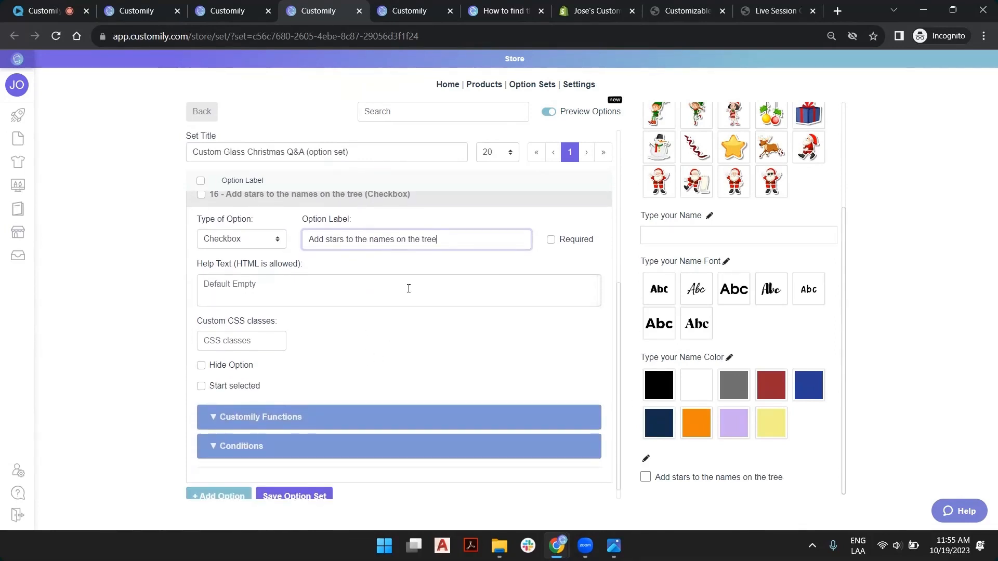
{"action": "left_click", "coordinate": [646, 478]}
{"action": "left_click", "coordinate": [646, 478]}
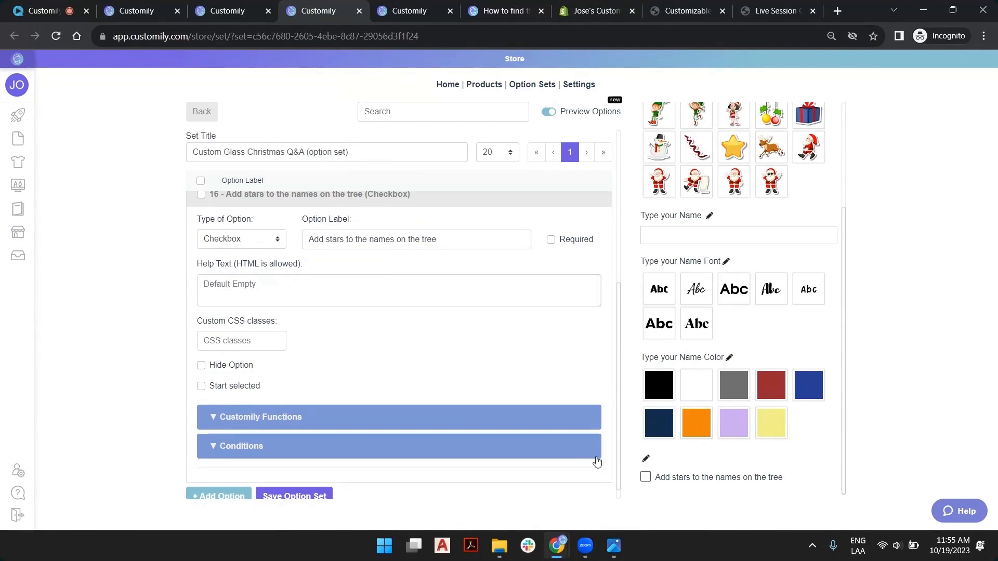
{"action": "scroll", "coordinate": [494, 355], "scroll_direction": "down", "scroll_amount": 1}
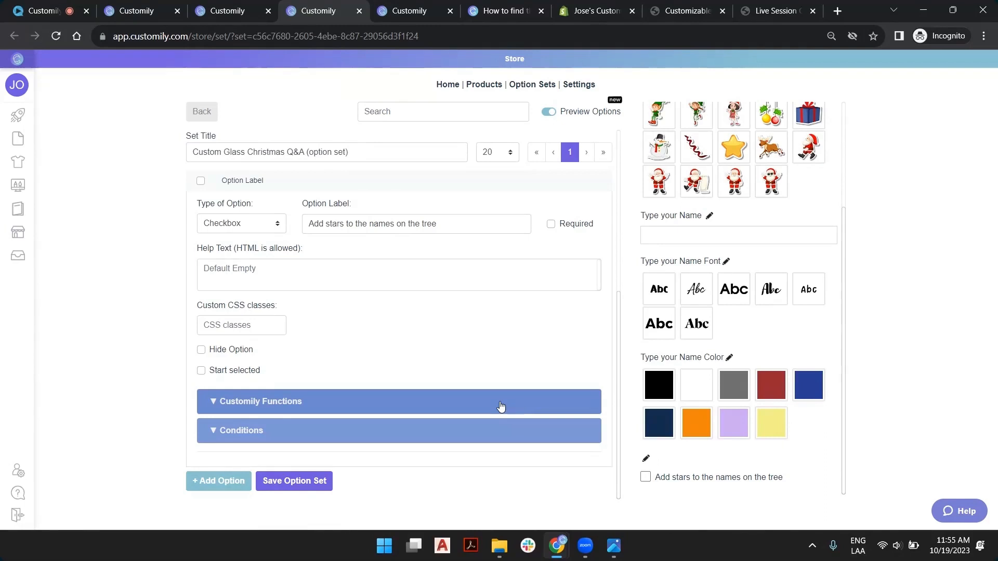
{"action": "left_click", "coordinate": [345, 401]}
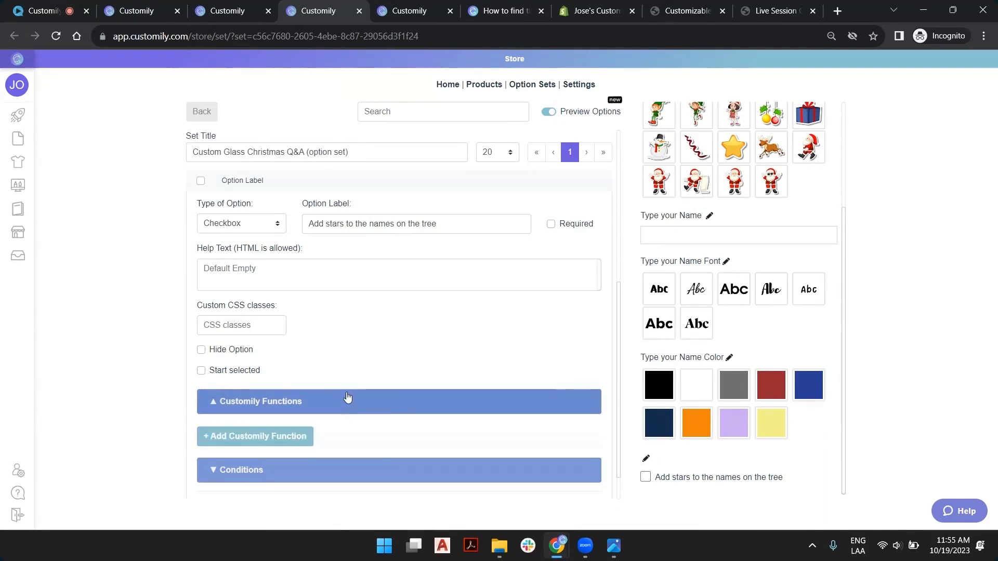
Expand option 5, Type your Name, and examine the function assigned under its Customily Functions
{"action": "scroll", "coordinate": [348, 341], "scroll_direction": "up", "scroll_amount": 5}
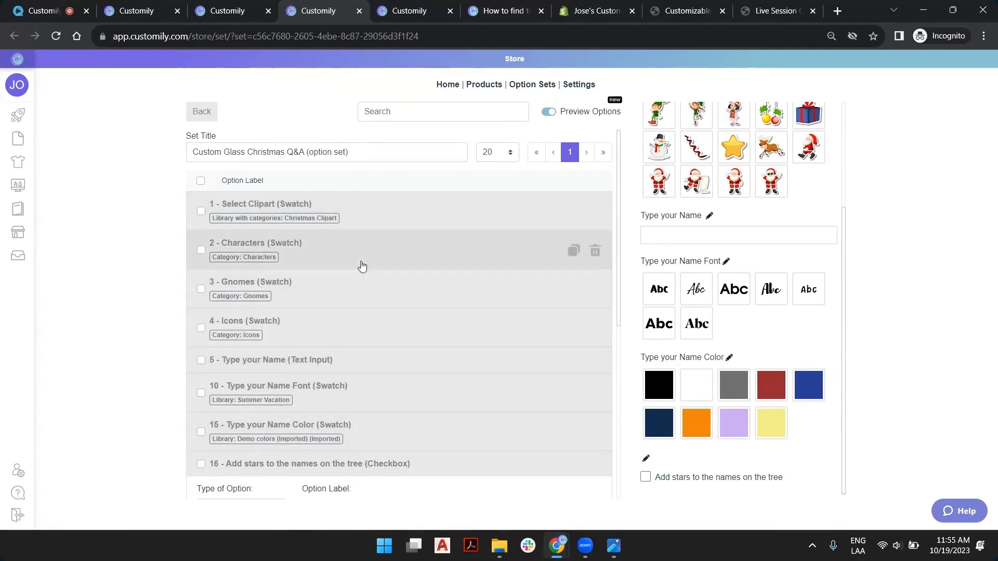
{"action": "scroll", "coordinate": [387, 301], "scroll_direction": "down", "scroll_amount": 2}
{"action": "scroll", "coordinate": [398, 306], "scroll_direction": "up", "scroll_amount": 1}
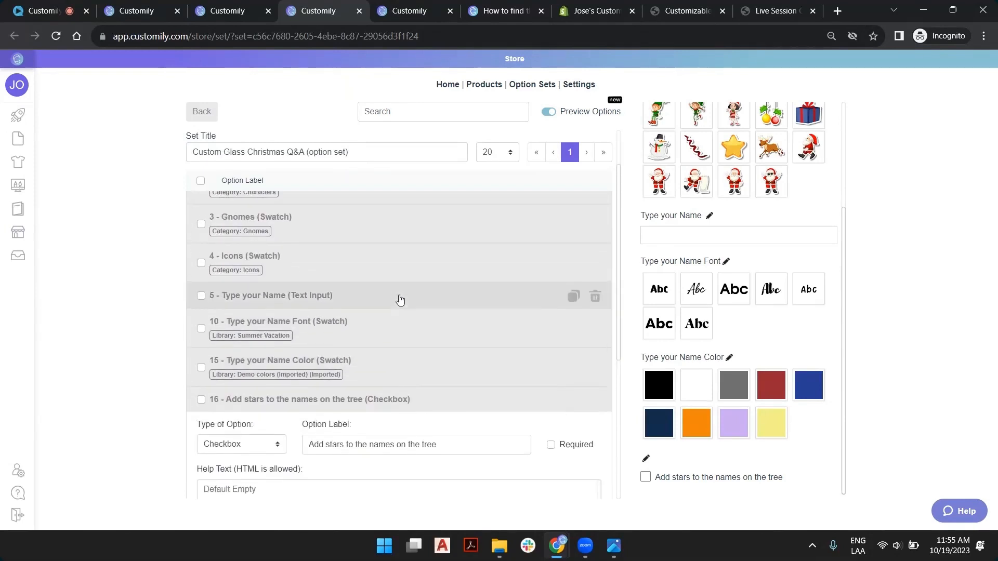
{"action": "left_click", "coordinate": [341, 300]}
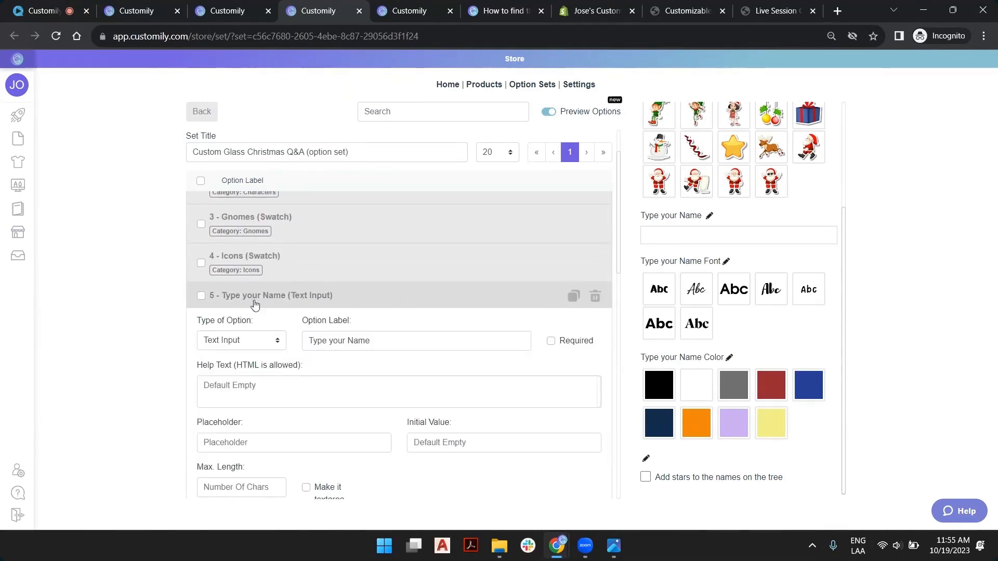
{"action": "scroll", "coordinate": [343, 299], "scroll_direction": "down", "scroll_amount": 5}
{"action": "left_click", "coordinate": [338, 401]}
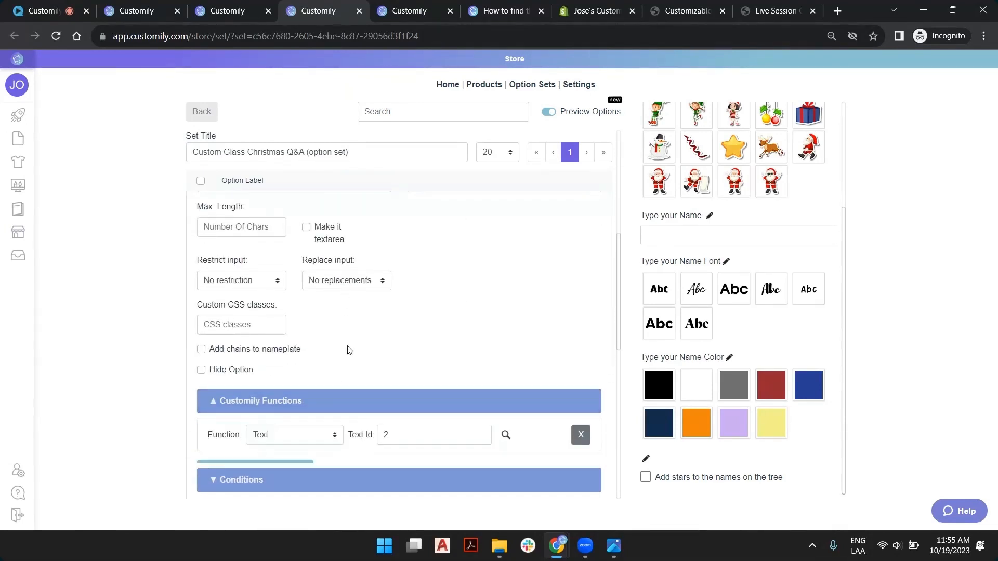
{"action": "scroll", "coordinate": [312, 332], "scroll_direction": "down", "scroll_amount": 3}
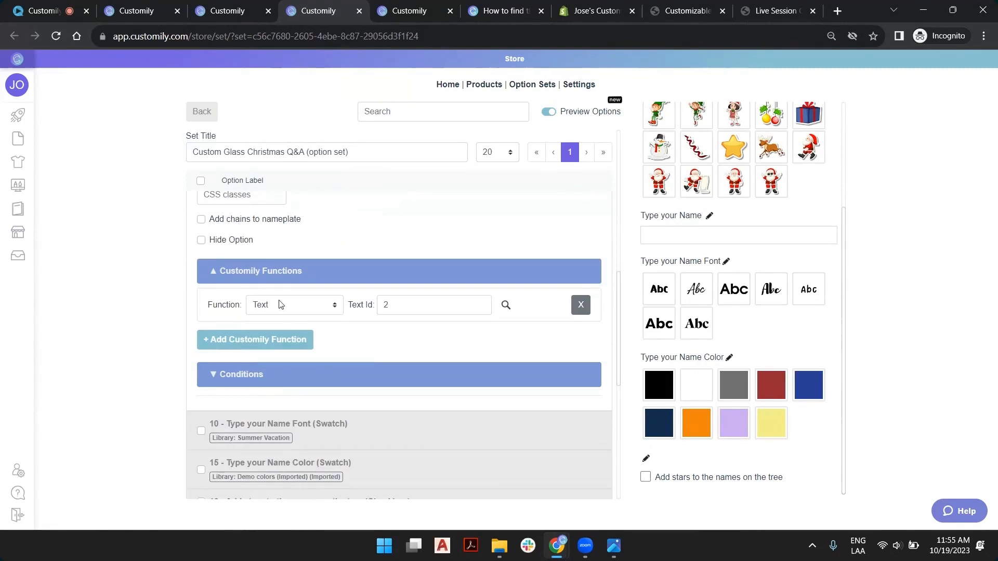
Examine the functions assigned to the Type your Name Font and Type your Name Color options
{"action": "left_click", "coordinate": [397, 423]}
{"action": "left_click", "coordinate": [299, 251]}
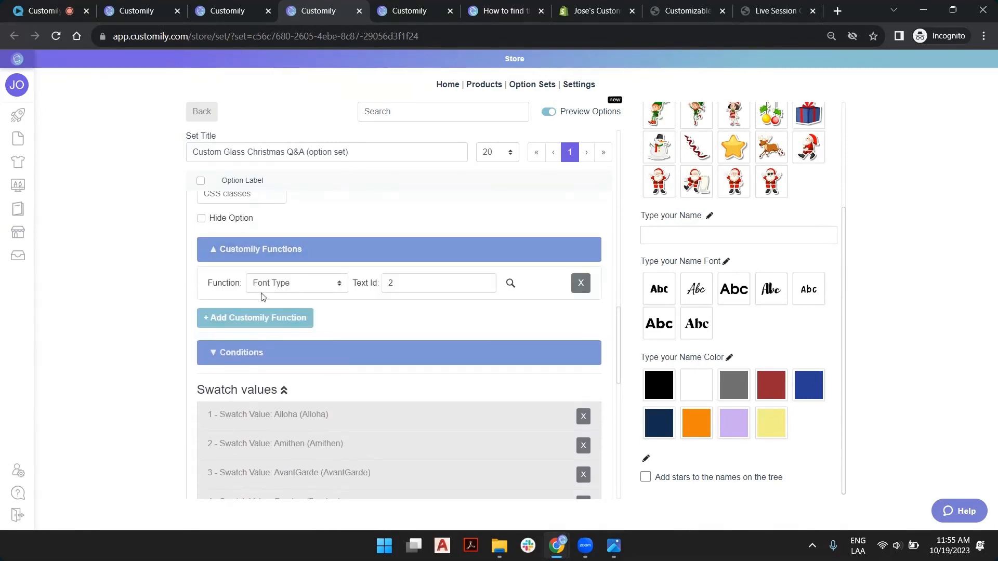
{"action": "scroll", "coordinate": [352, 341], "scroll_direction": "down", "scroll_amount": 6}
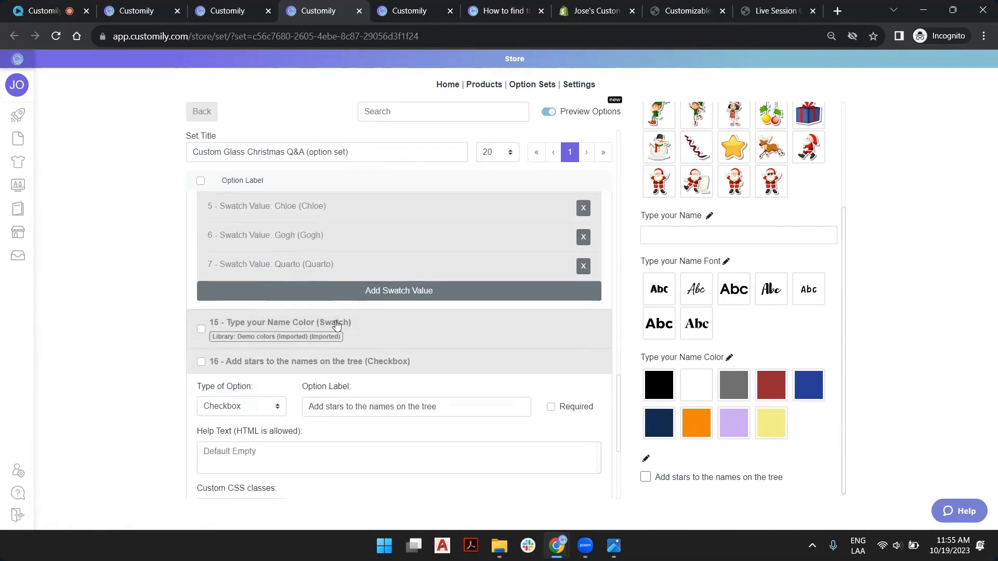
{"action": "left_click", "coordinate": [376, 328]}
{"action": "left_click", "coordinate": [305, 281]}
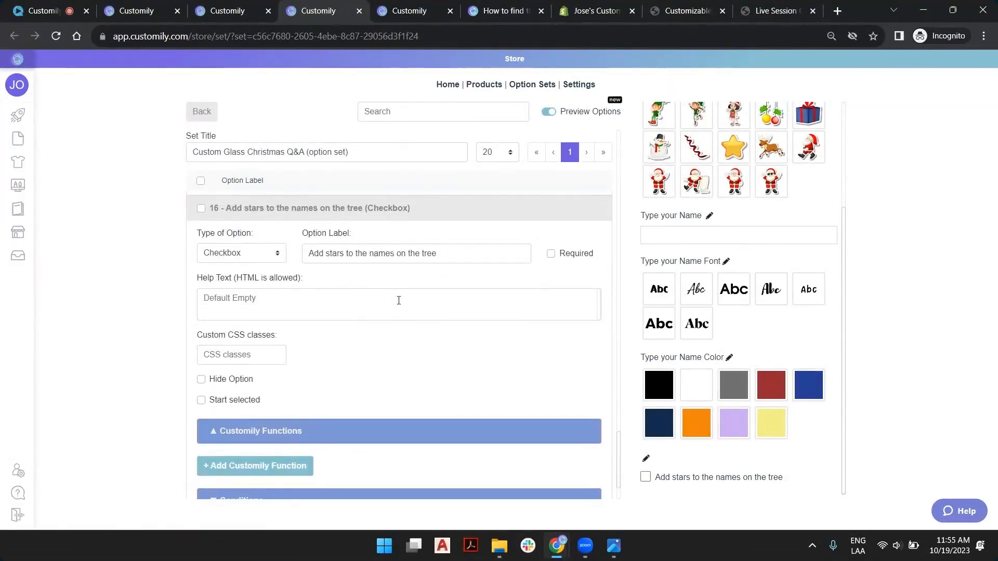
{"action": "scroll", "coordinate": [398, 301], "scroll_direction": "down", "scroll_amount": 2}
{"action": "left_click", "coordinate": [287, 398]}
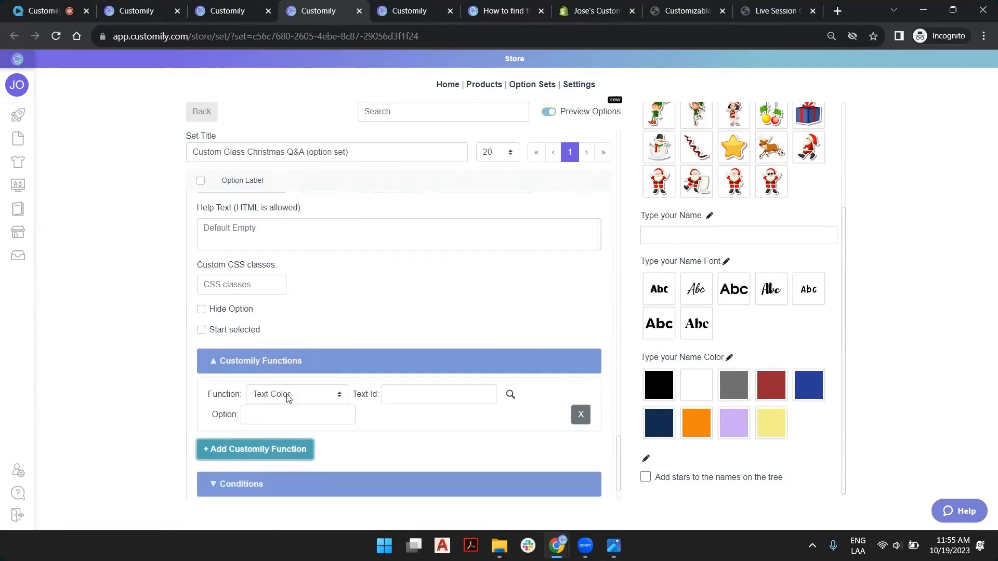
{"action": "scroll", "coordinate": [318, 400], "scroll_direction": "down", "scroll_amount": 1}
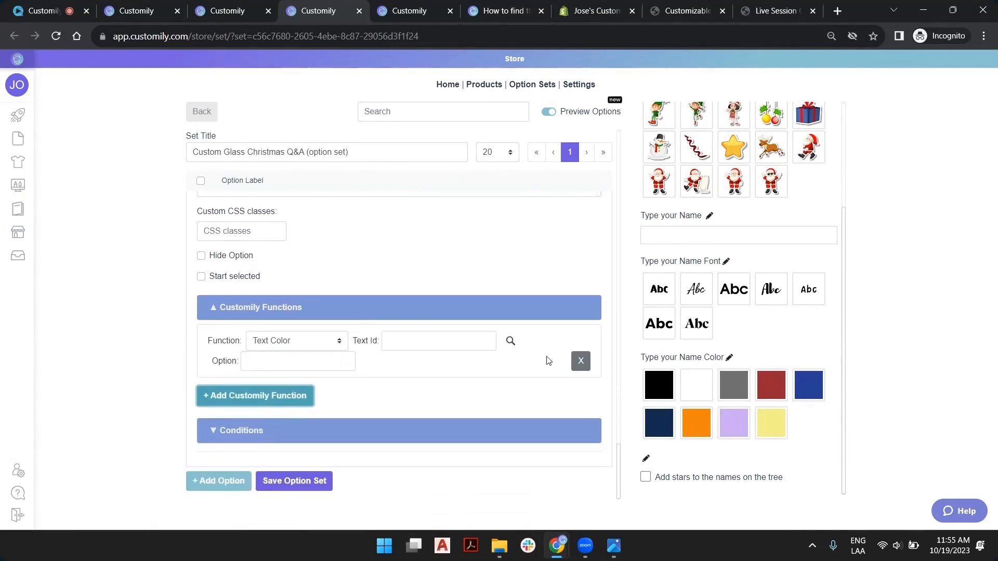
{"action": "left_click", "coordinate": [581, 360]}
Add a Dynamic Image function with Image Id 3 to the stars checkbox, checking the Star layer's element ID in the template
{"action": "left_click", "coordinate": [289, 399]}
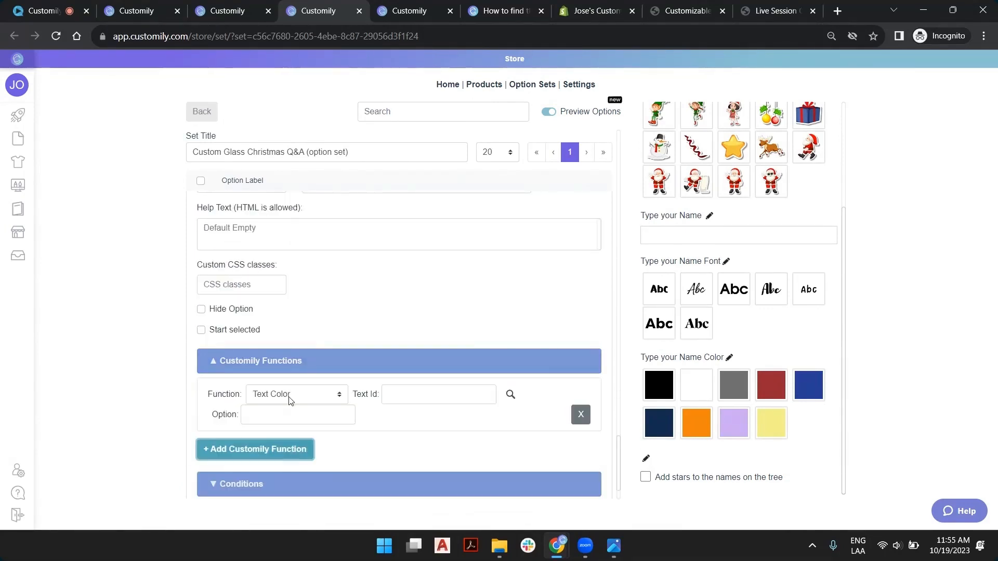
{"action": "left_click", "coordinate": [290, 399]}
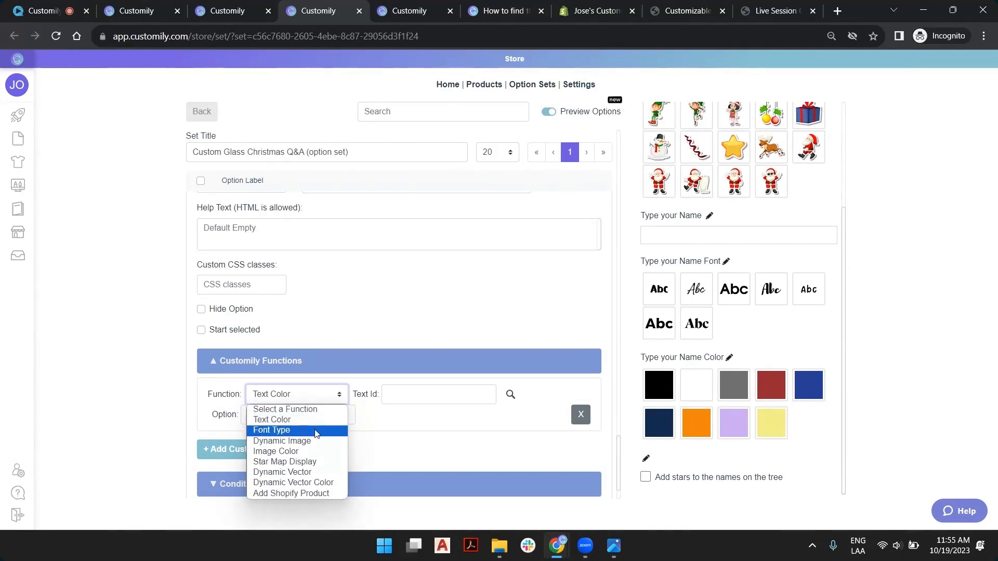
{"action": "left_click", "coordinate": [282, 441]}
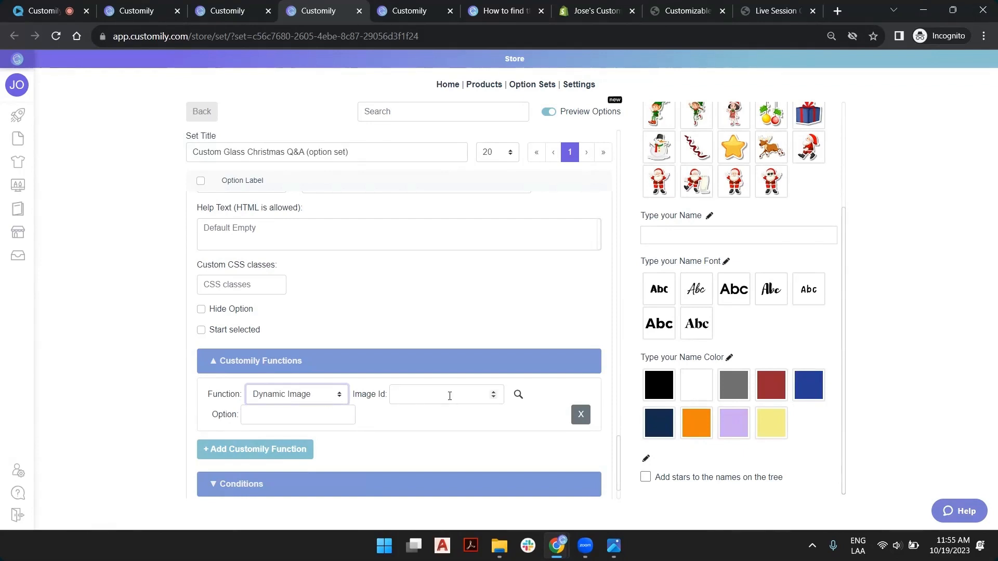
{"action": "left_click", "coordinate": [231, 9]}
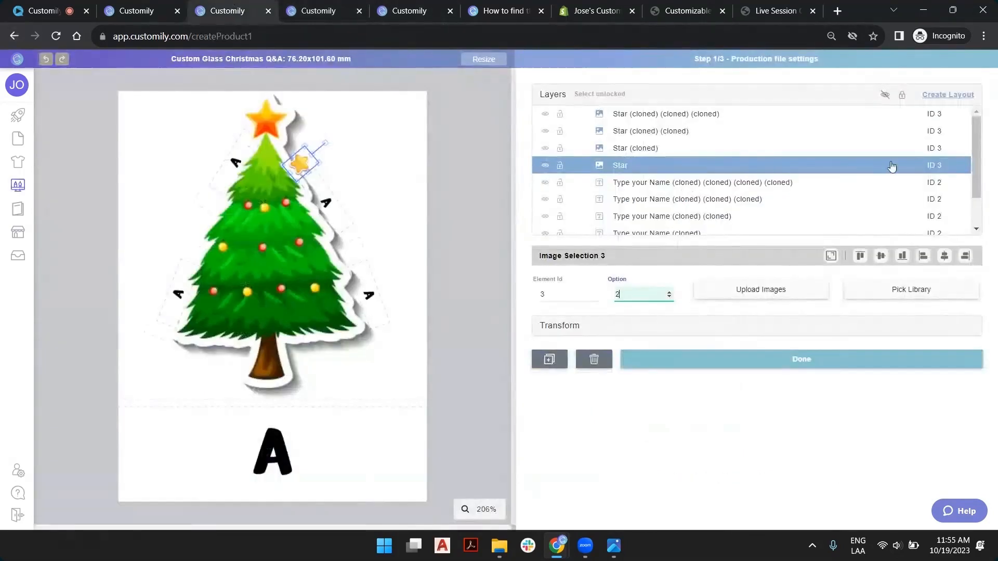
{"action": "left_click", "coordinate": [299, 9]}
{"action": "left_click", "coordinate": [451, 398]}
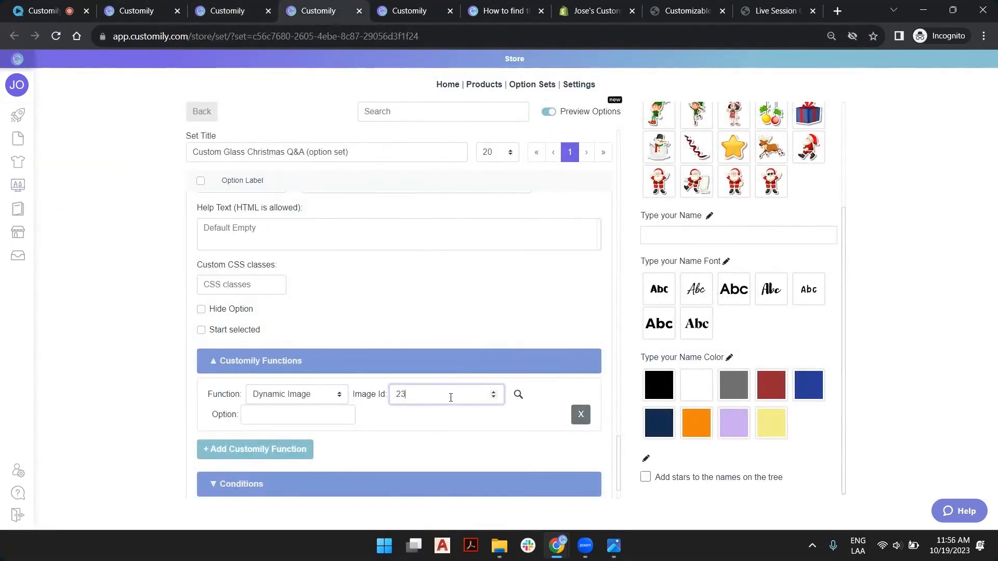
{"action": "left_click_drag", "start_coordinate": [450, 398], "coordinate": [352, 397]}
Set the stars function's Option to 2, matching the Star layer's option number in the template, and save the option set
{"action": "left_click", "coordinate": [284, 413]}
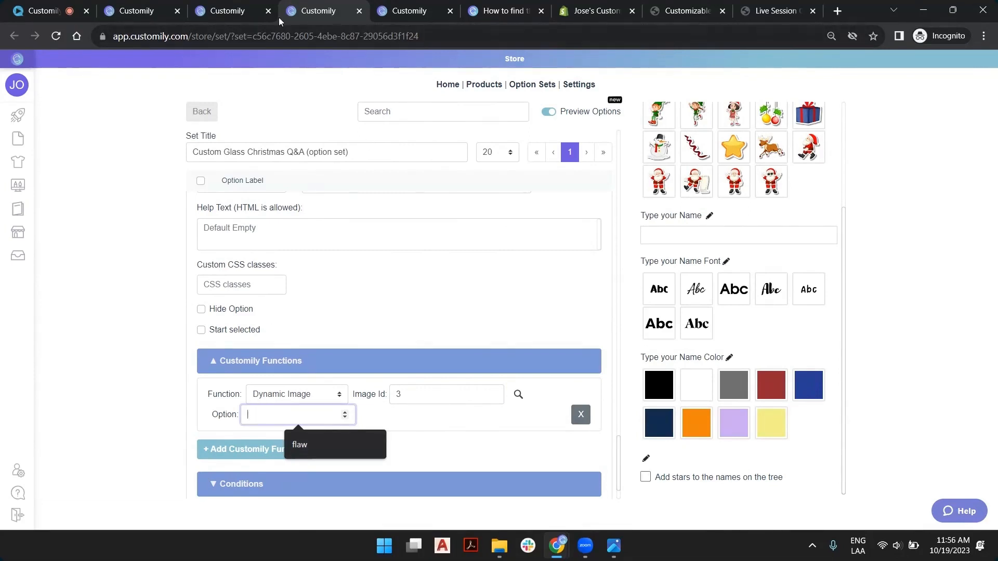
{"action": "left_click", "coordinate": [218, 7]}
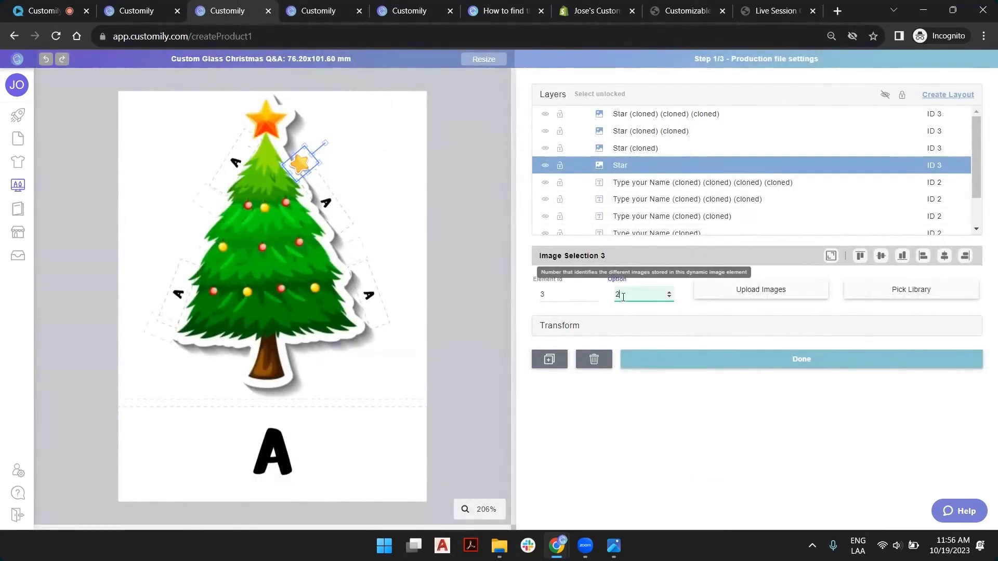
{"action": "left_click", "coordinate": [315, 10]}
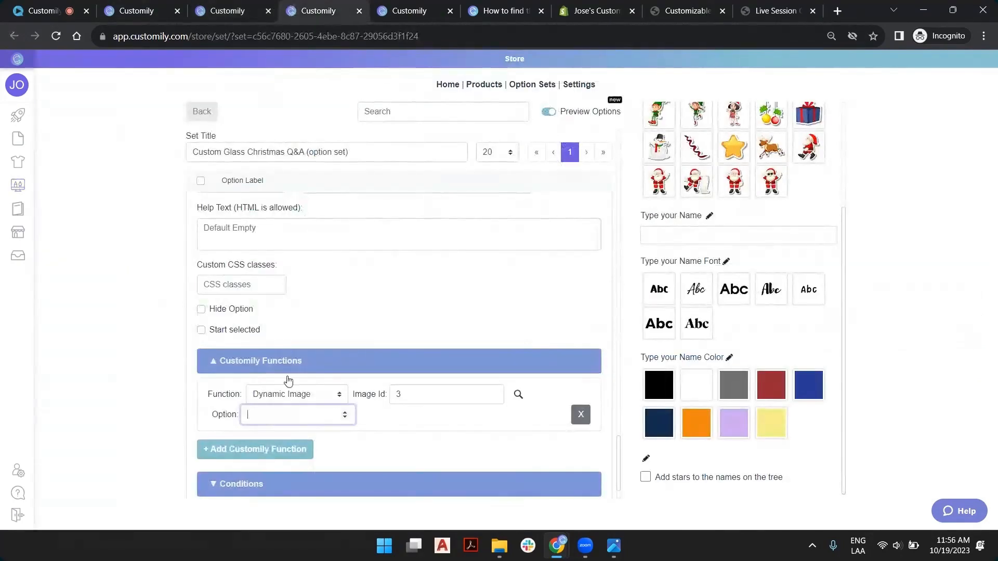
{"action": "left_click", "coordinate": [401, 449]}
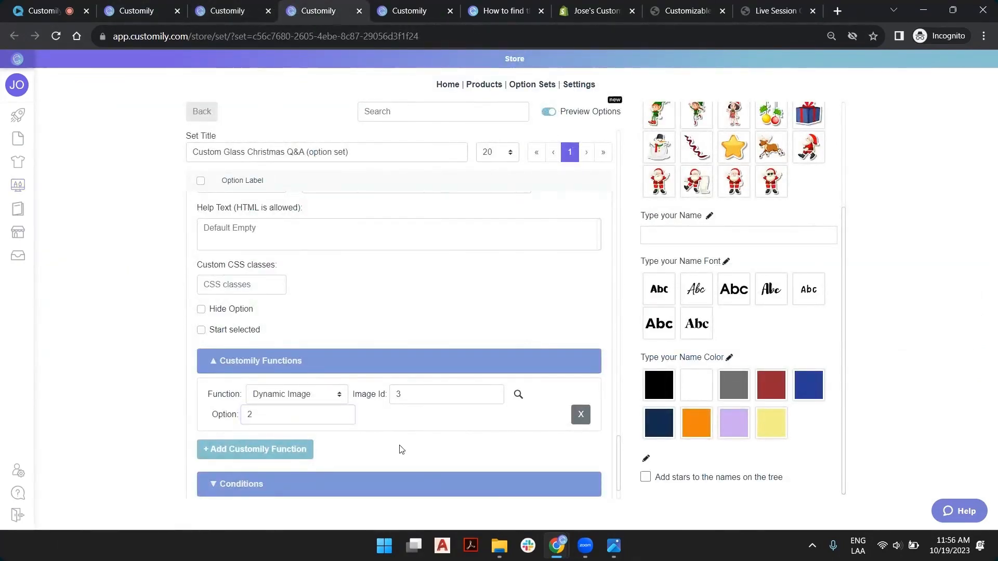
{"action": "scroll", "coordinate": [355, 440], "scroll_direction": "down", "scroll_amount": 1}
{"action": "left_click", "coordinate": [312, 479]}
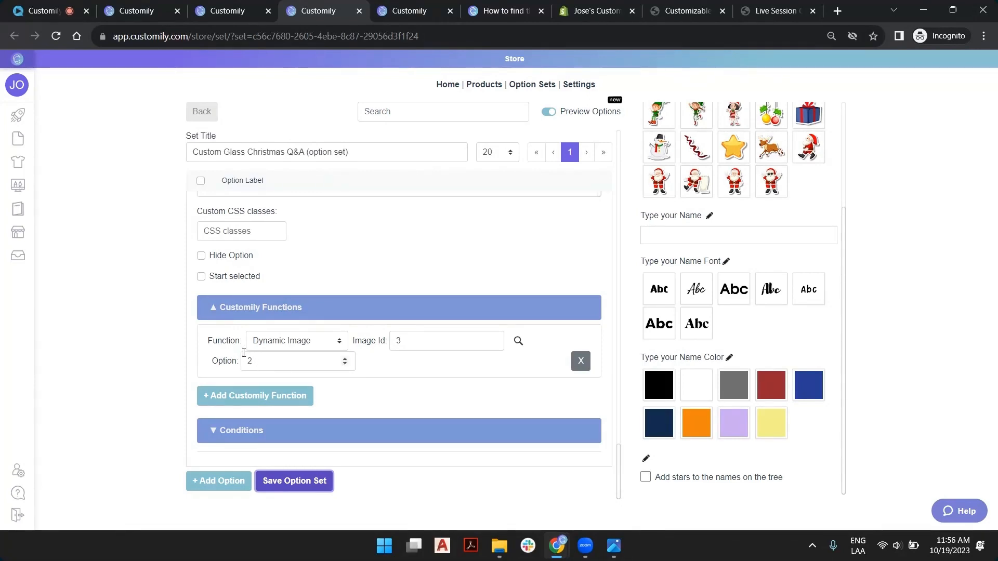
Save the glass product in Customily and reload its Shopify storefront preview page
{"action": "left_click", "coordinate": [224, 11]}
{"action": "left_click", "coordinate": [136, 10]}
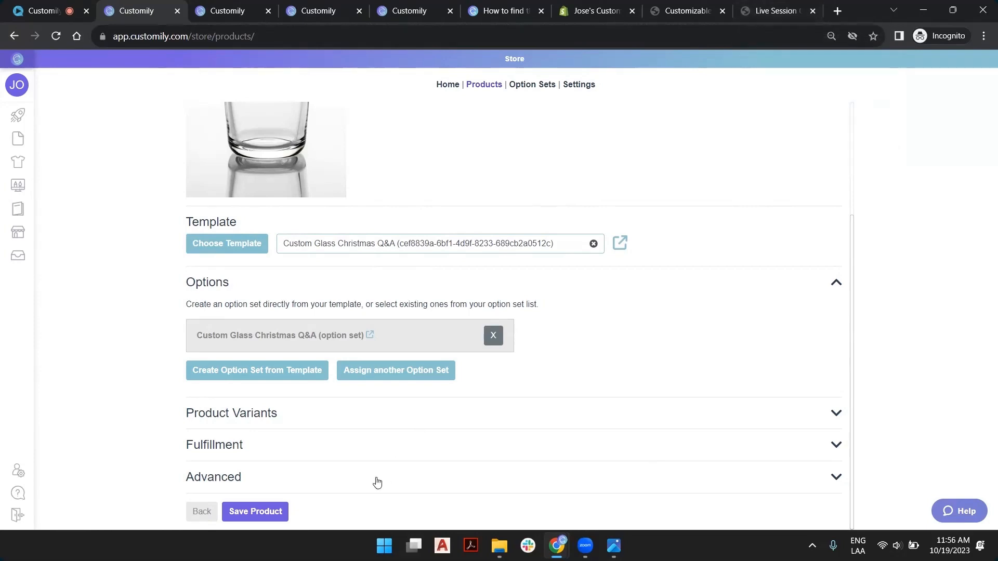
{"action": "left_click", "coordinate": [253, 512]}
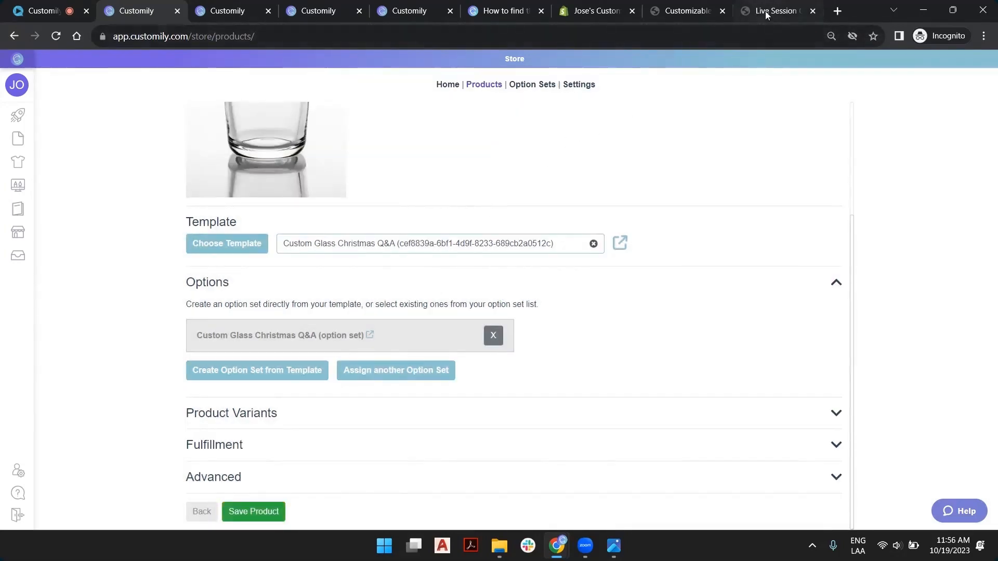
{"action": "left_click", "coordinate": [765, 11]}
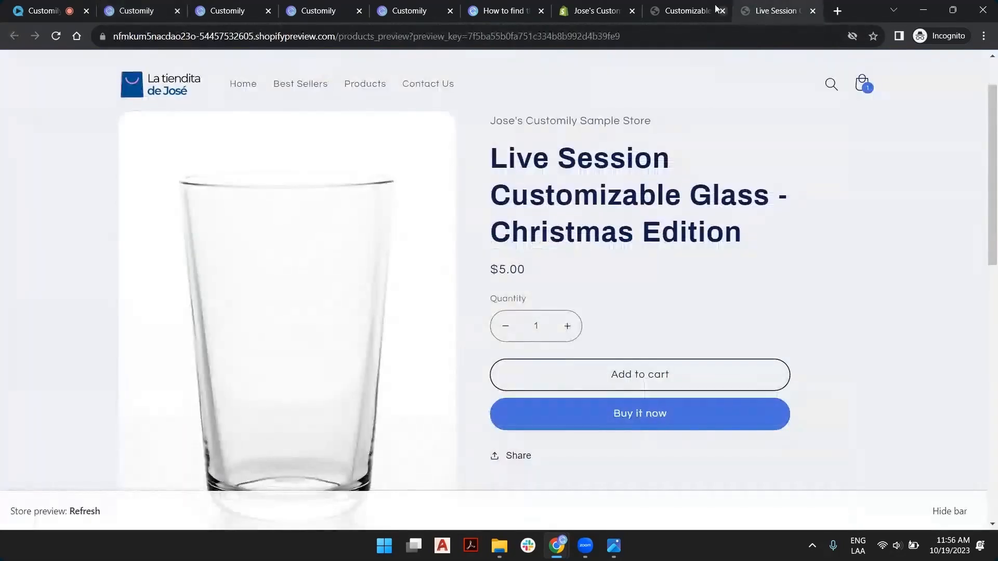
{"action": "left_click", "coordinate": [55, 36]}
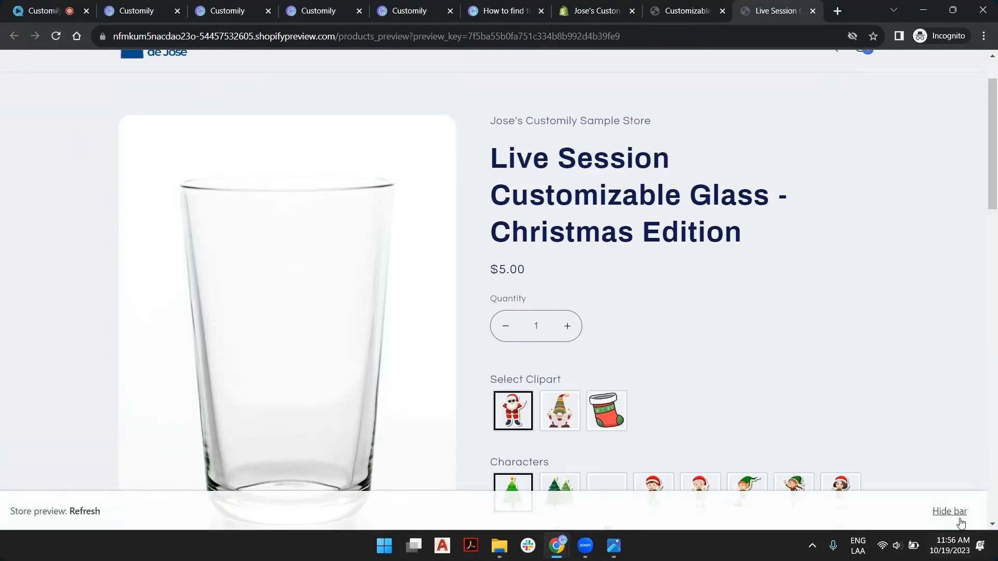
Enter a sample first name on the storefront product and apply the thin script font and lilac name color
{"action": "scroll", "coordinate": [700, 241], "scroll_direction": "down", "scroll_amount": 3}
{"action": "scroll", "coordinate": [691, 231], "scroll_direction": "down", "scroll_amount": 3}
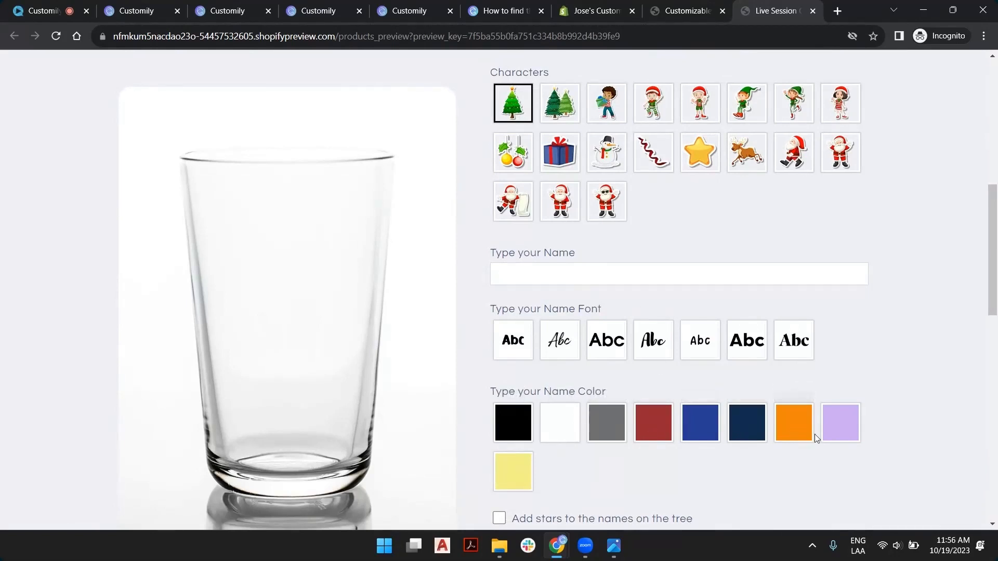
{"action": "left_click", "coordinate": [589, 275]}
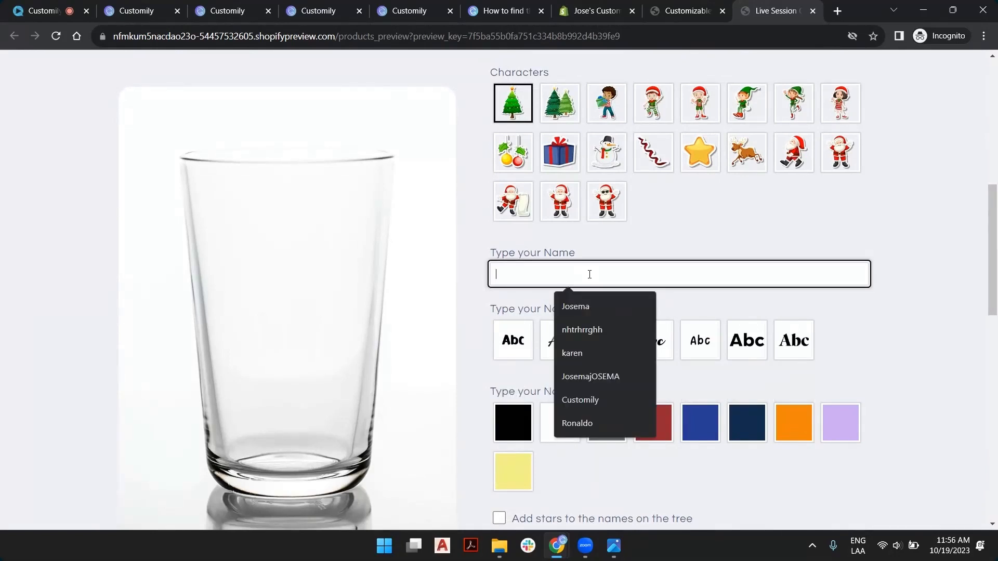
{"action": "type", "text": "ylor"}
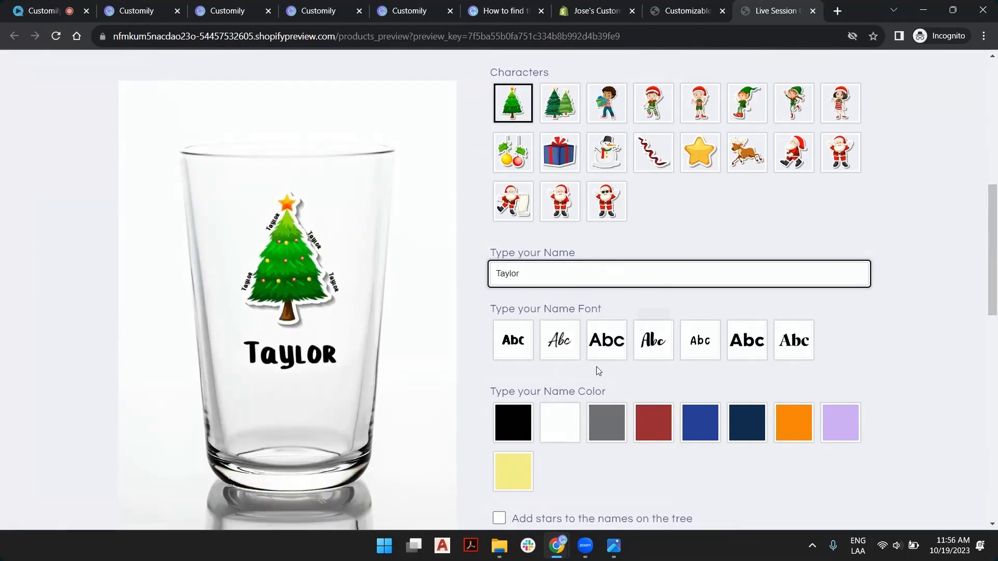
{"action": "left_click", "coordinate": [554, 348]}
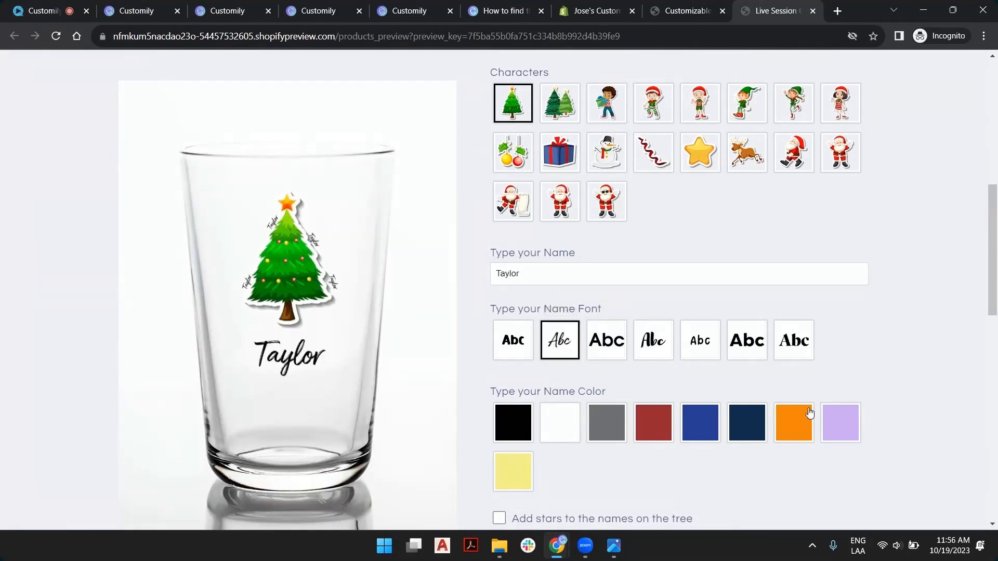
{"action": "left_click", "coordinate": [840, 422]}
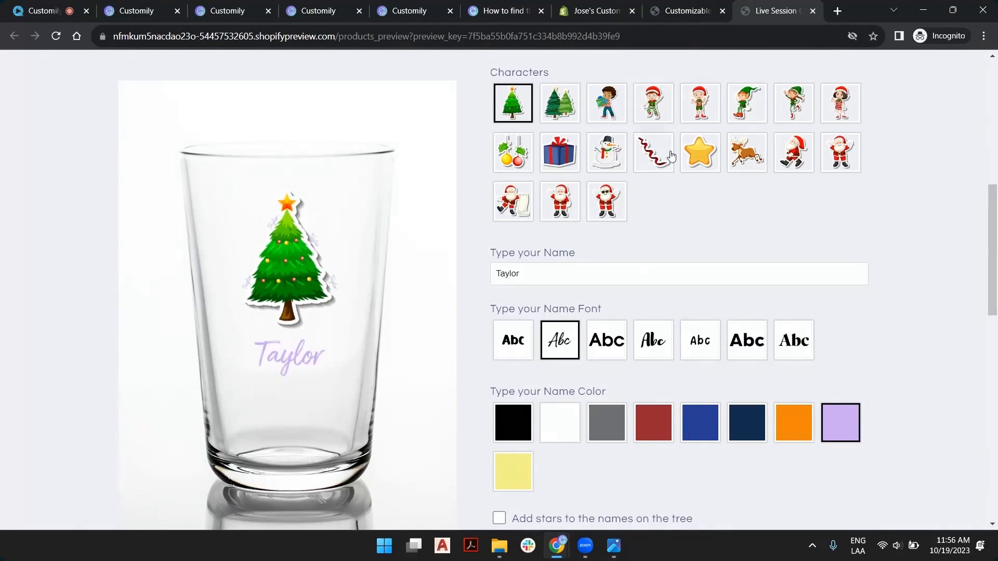
Try the sitting green elf character, return to the single tree, then add three extra letters to the name and remove them
{"action": "left_click", "coordinate": [749, 108]}
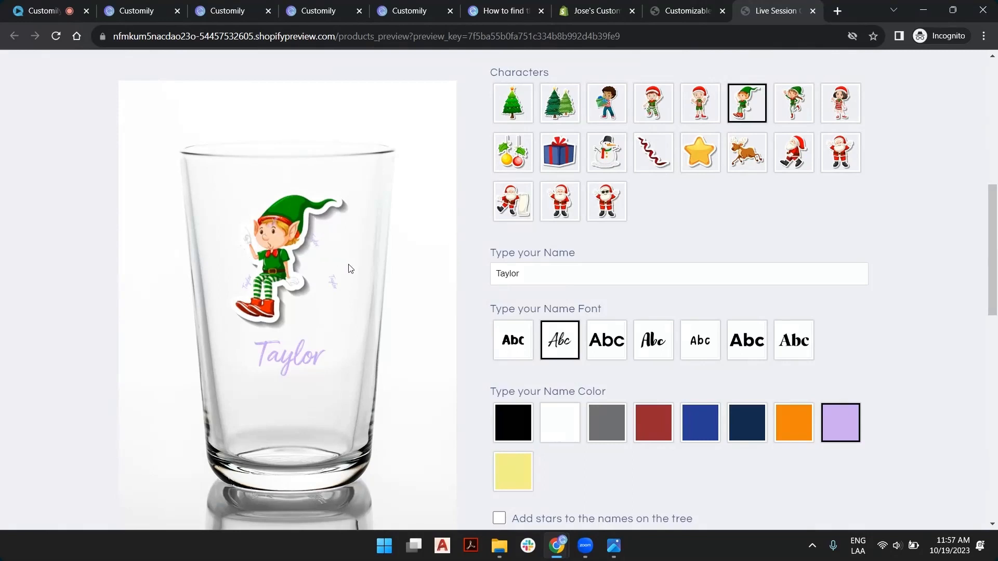
{"action": "left_click", "coordinate": [512, 107]}
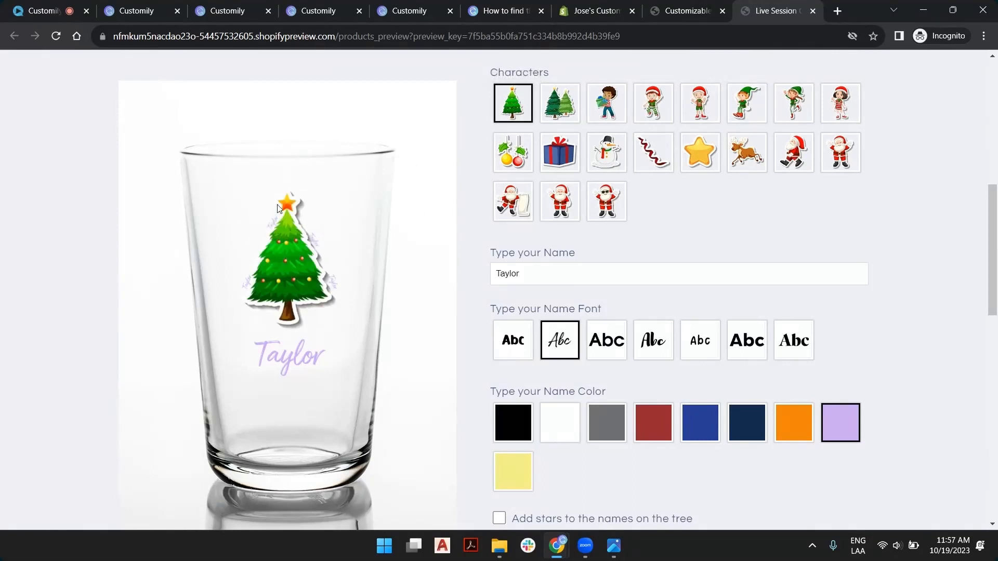
{"action": "left_click", "coordinate": [582, 272]}
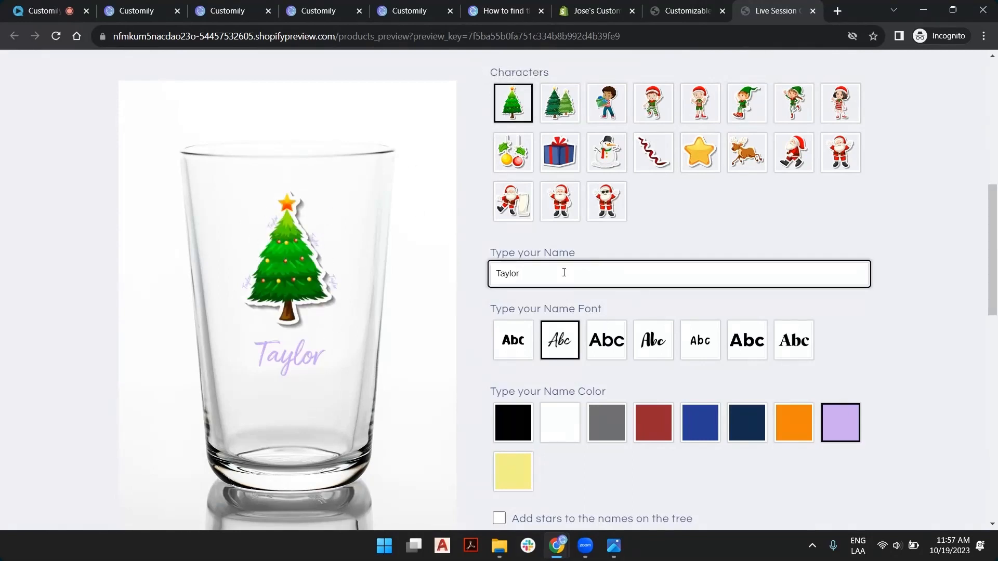
{"action": "type", "text": "ffw"}
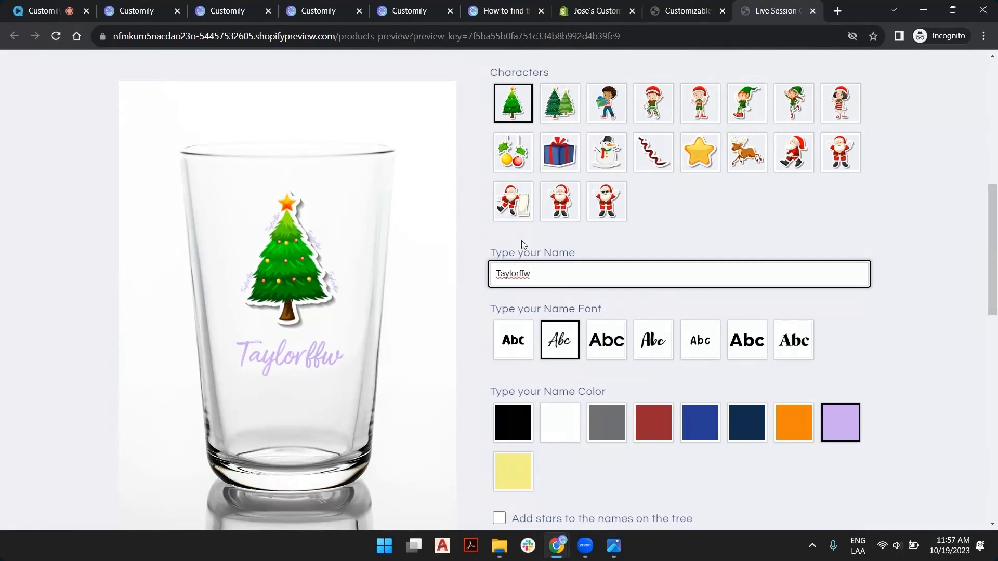
{"action": "key", "text": "BackSpace"}
{"action": "key", "text": "BackSpace"}
{"action": "key", "text": "BackSpace"}
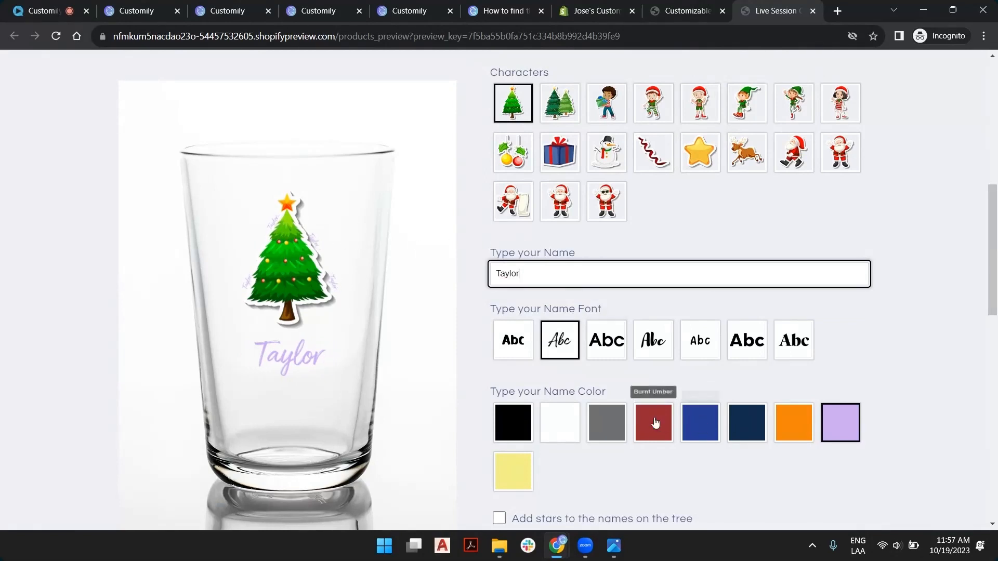
Change the name color to Burnt Umber and the name font to the sixth sample, a bold sans-serif
{"action": "left_click", "coordinate": [655, 422]}
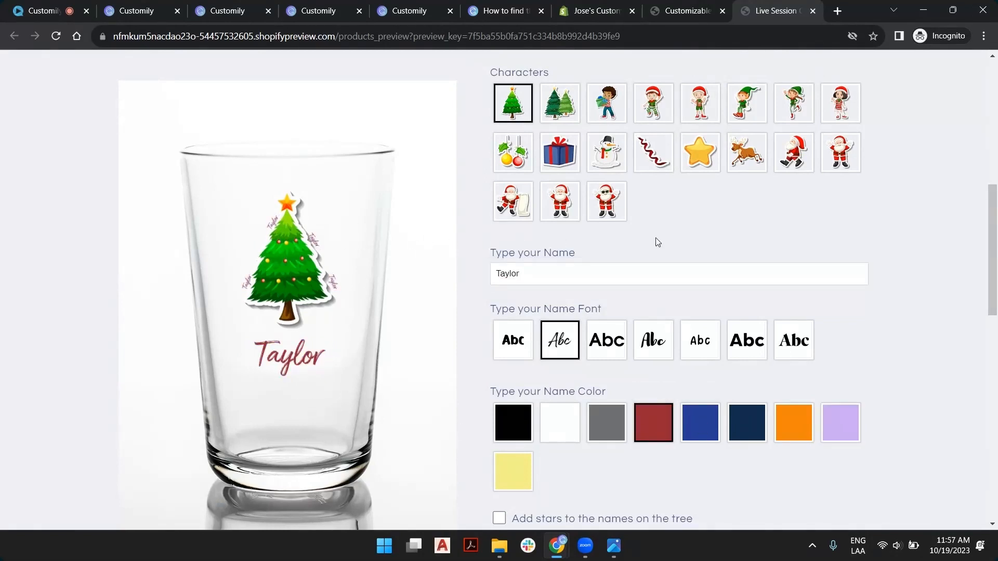
{"action": "left_click", "coordinate": [746, 337]}
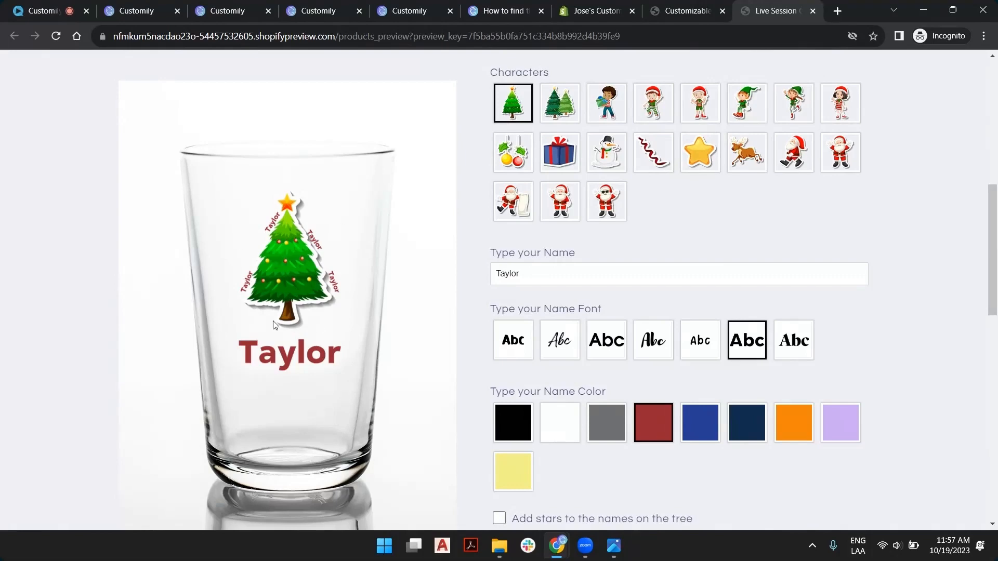
Enable Add stars to the names on the tree for the previewed glass
{"action": "scroll", "coordinate": [625, 293], "scroll_direction": "down", "scroll_amount": 1}
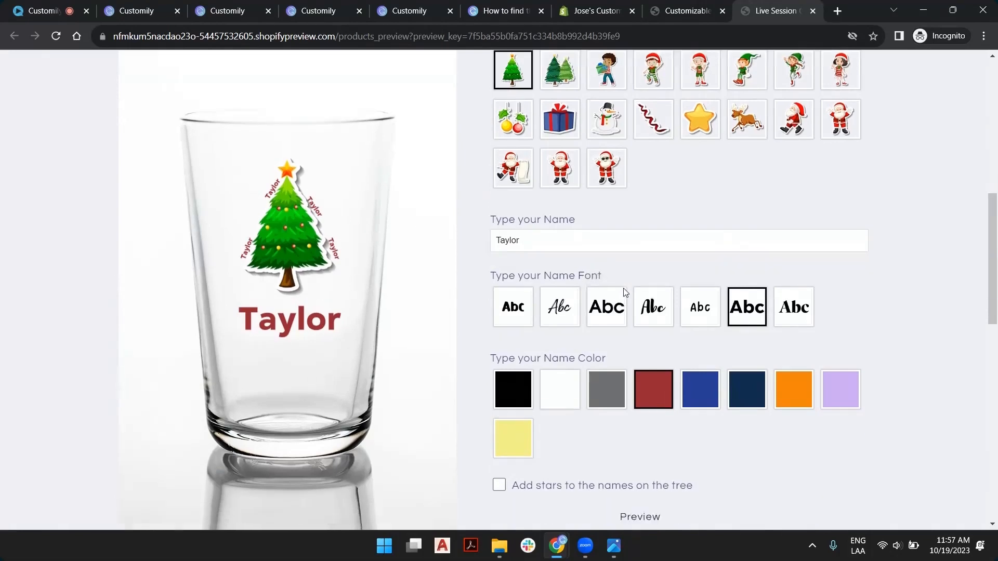
{"action": "scroll", "coordinate": [307, 245], "scroll_direction": "down", "scroll_amount": 3}
{"action": "scroll", "coordinate": [653, 215], "scroll_direction": "up", "scroll_amount": 1}
{"action": "scroll", "coordinate": [679, 245], "scroll_direction": "up", "scroll_amount": 3}
{"action": "scroll", "coordinate": [616, 235], "scroll_direction": "down", "scroll_amount": 4}
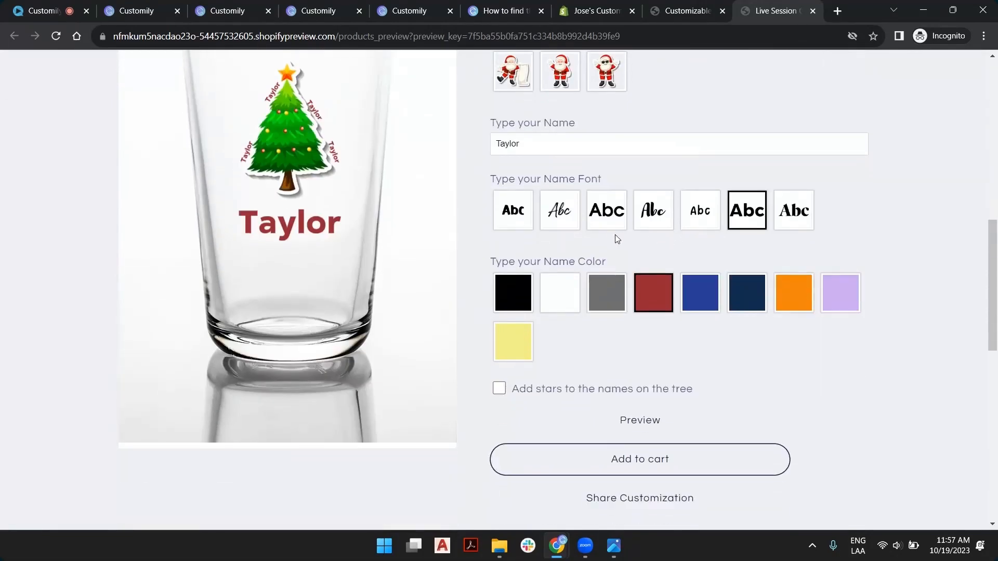
{"action": "scroll", "coordinate": [616, 237], "scroll_direction": "up", "scroll_amount": 3}
{"action": "scroll", "coordinate": [572, 337], "scroll_direction": "down", "scroll_amount": 1}
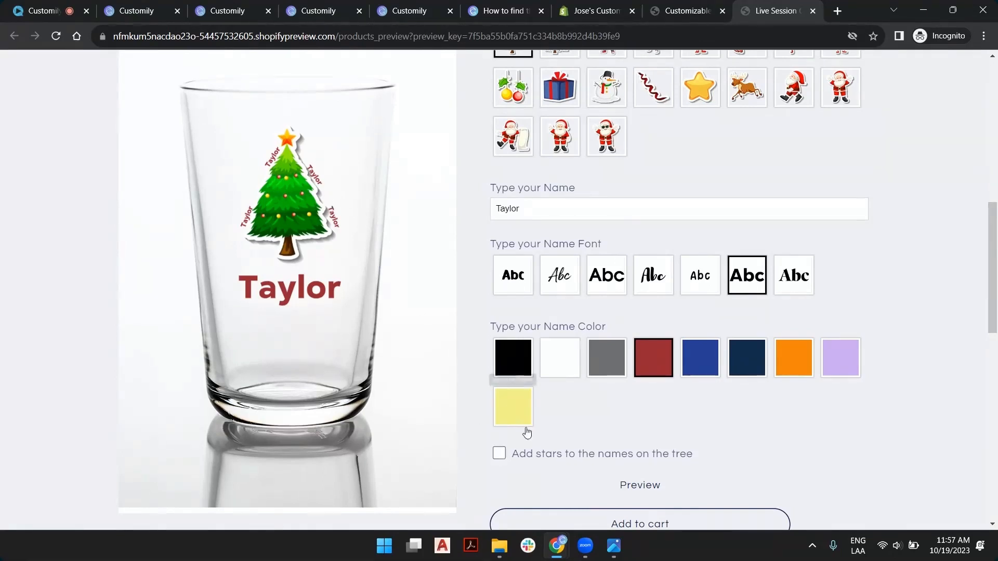
{"action": "left_click", "coordinate": [499, 454]}
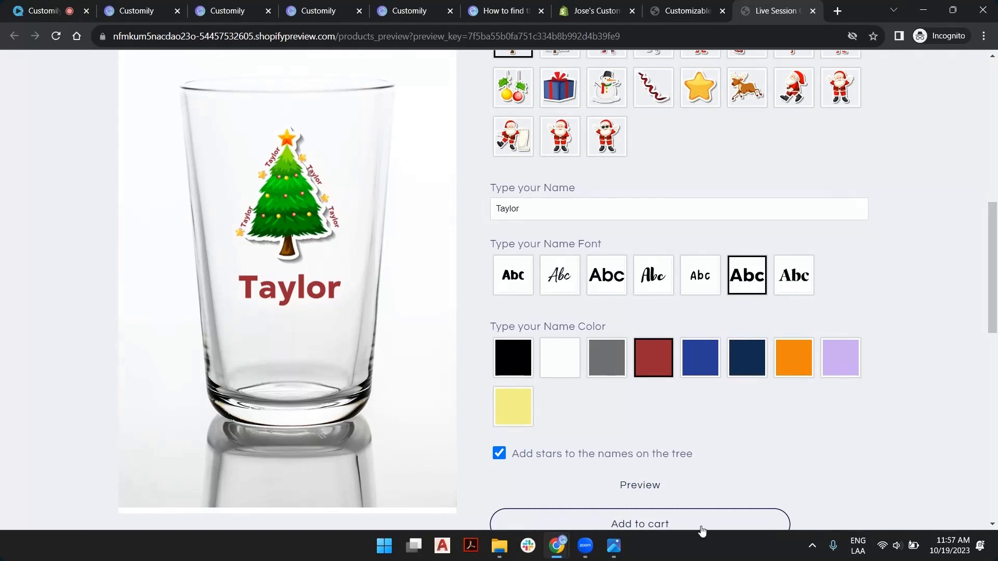
Open the enlarged preview of the personalised glass with the tree, name and stars, and close it after checking
{"action": "left_click", "coordinate": [628, 495]}
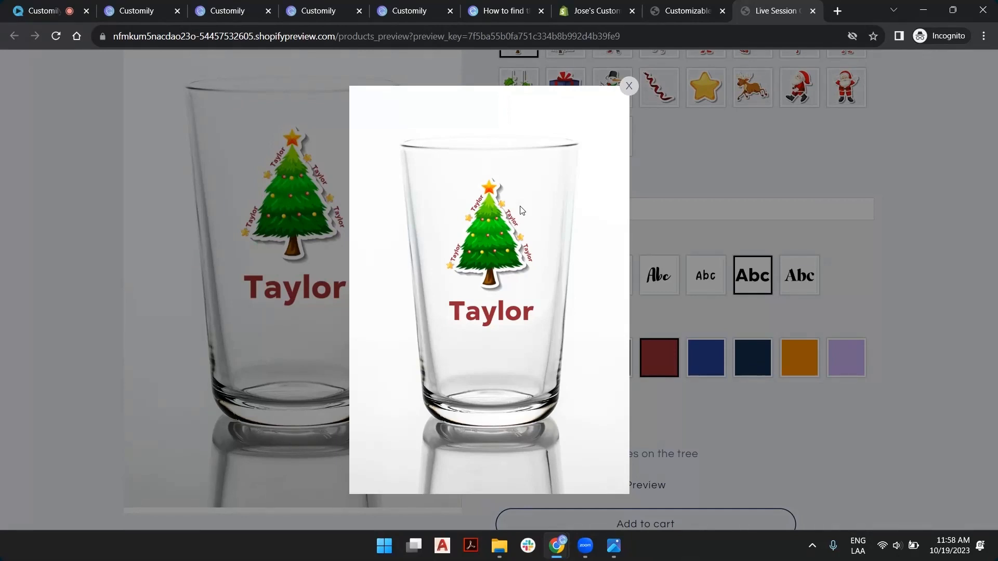
{"action": "left_click", "coordinate": [629, 86]}
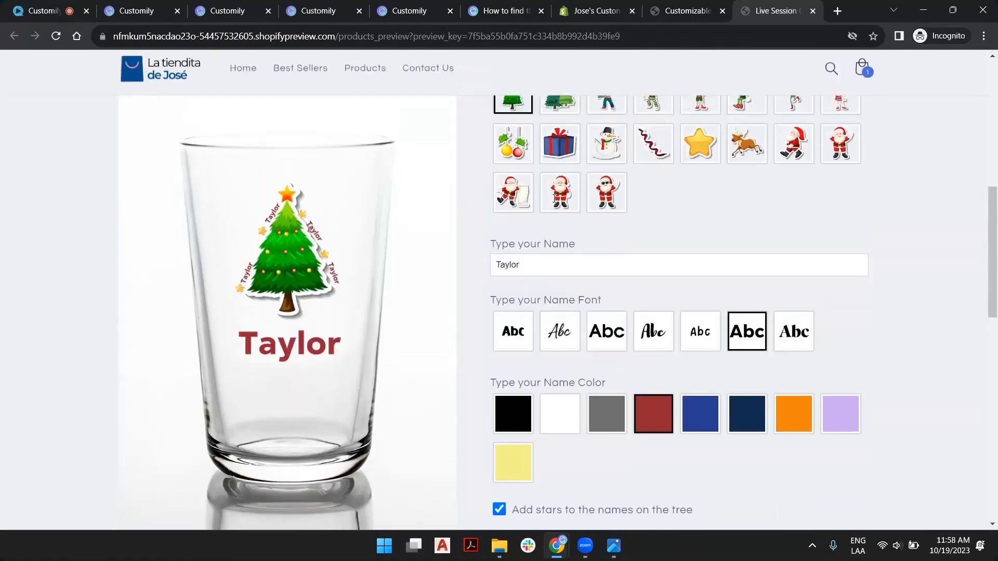
{"action": "scroll", "coordinate": [408, 189], "scroll_direction": "up", "scroll_amount": 5}
{"action": "scroll", "coordinate": [408, 189], "scroll_direction": "up", "scroll_amount": 2}
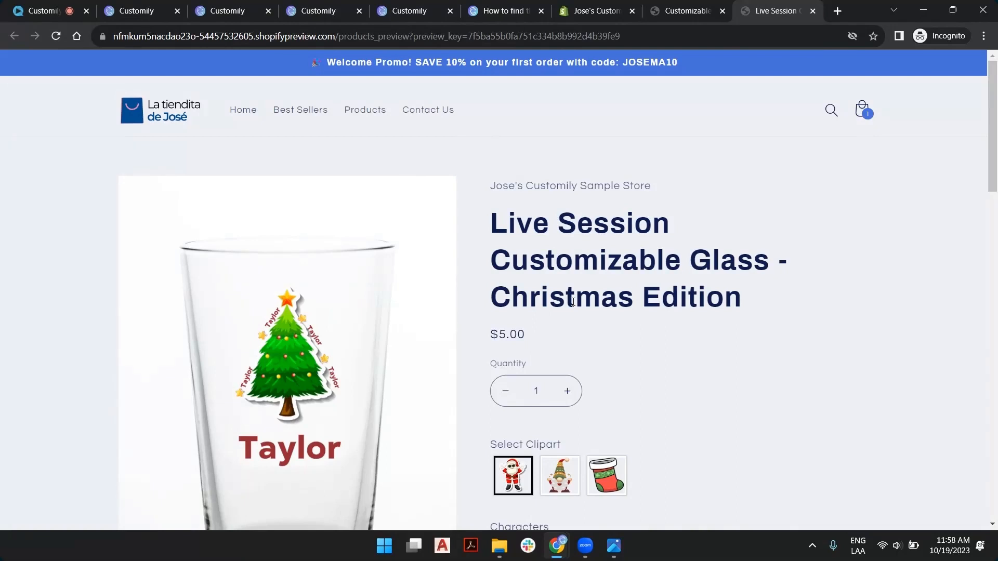
Switch to Customily and go from the Christmas glass product back to the store's product list
{"action": "left_click", "coordinate": [141, 10]}
{"action": "scroll", "coordinate": [311, 178], "scroll_direction": "up", "scroll_amount": 3}
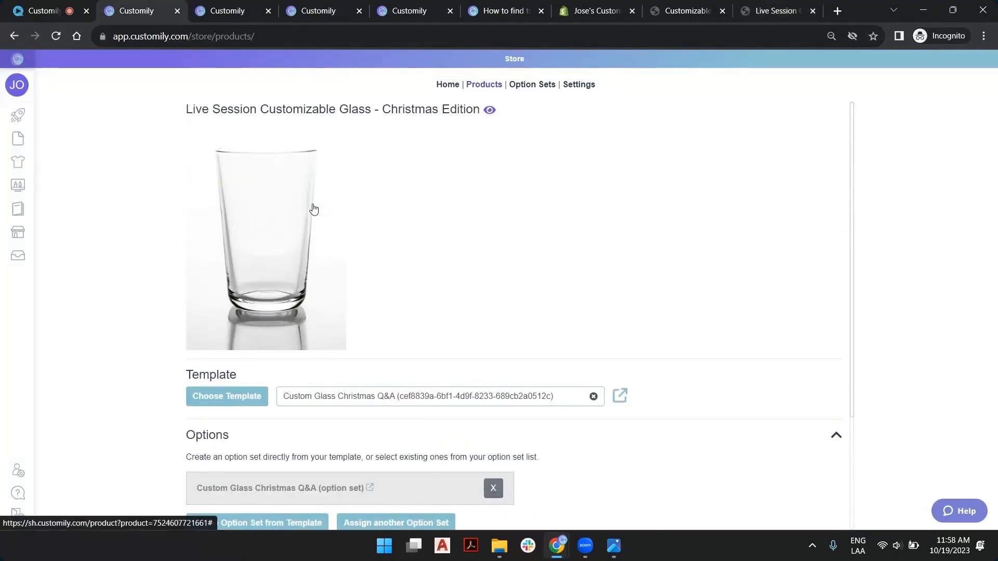
{"action": "left_click", "coordinate": [484, 85]}
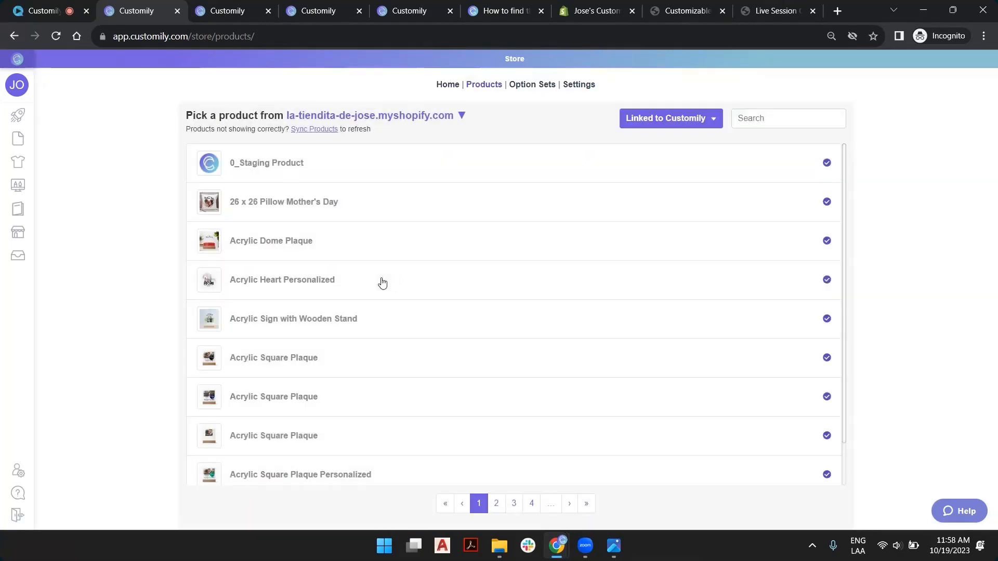
{"action": "mouse_move", "coordinate": [23, 116]}
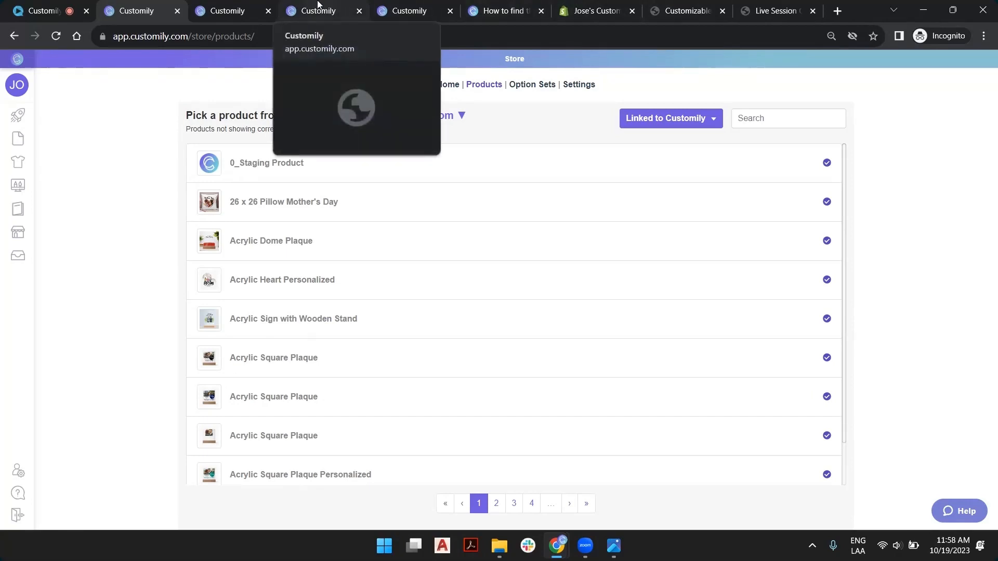
Return to the Shopify storefront preview of the Christmas Edition glass and review its personalised image and clipart options
{"action": "left_click", "coordinate": [774, 10]}
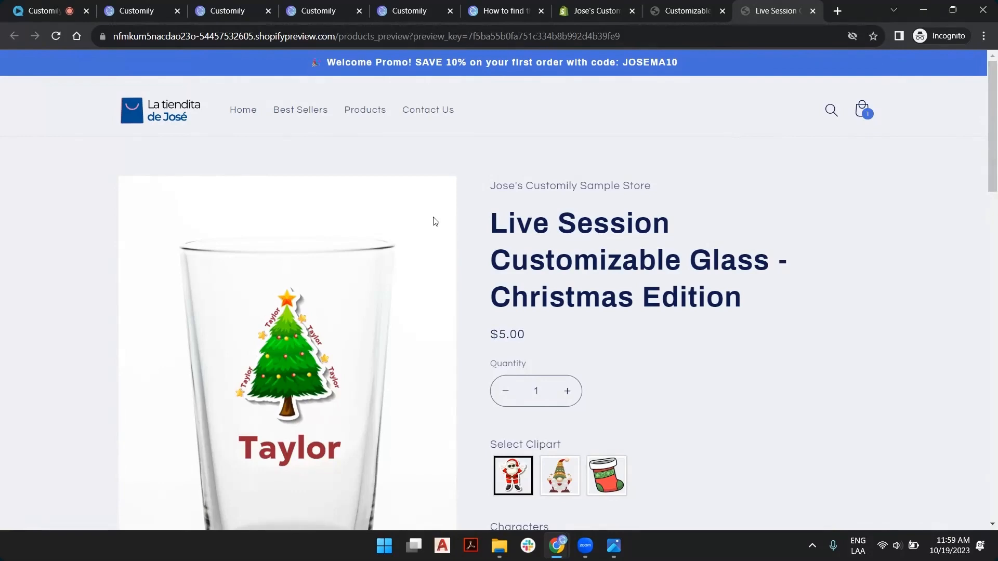
{"action": "scroll", "coordinate": [306, 228], "scroll_direction": "down", "scroll_amount": 4}
{"action": "scroll", "coordinate": [455, 366], "scroll_direction": "up", "scroll_amount": 2}
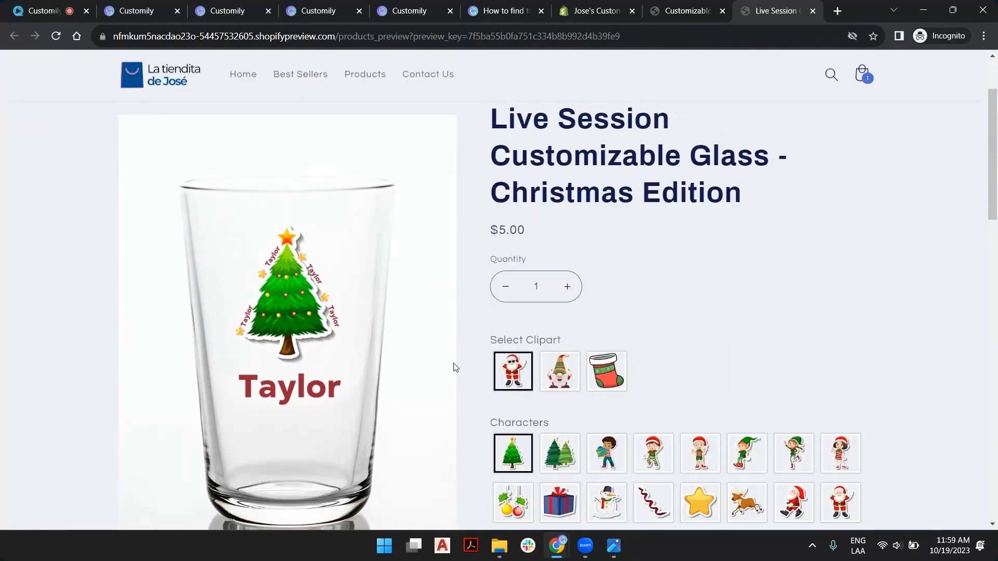
{"action": "scroll", "coordinate": [455, 367], "scroll_direction": "up", "scroll_amount": 2}
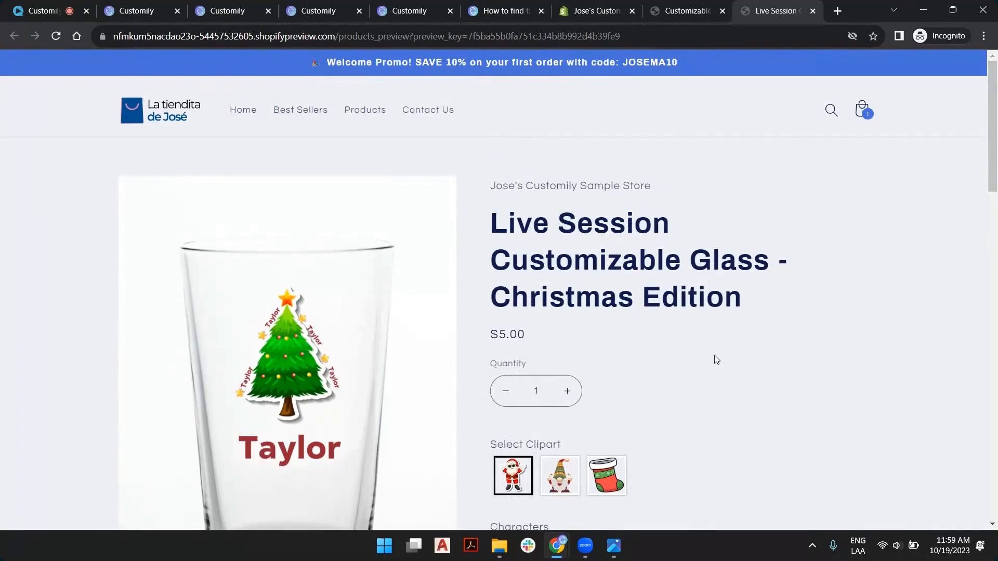